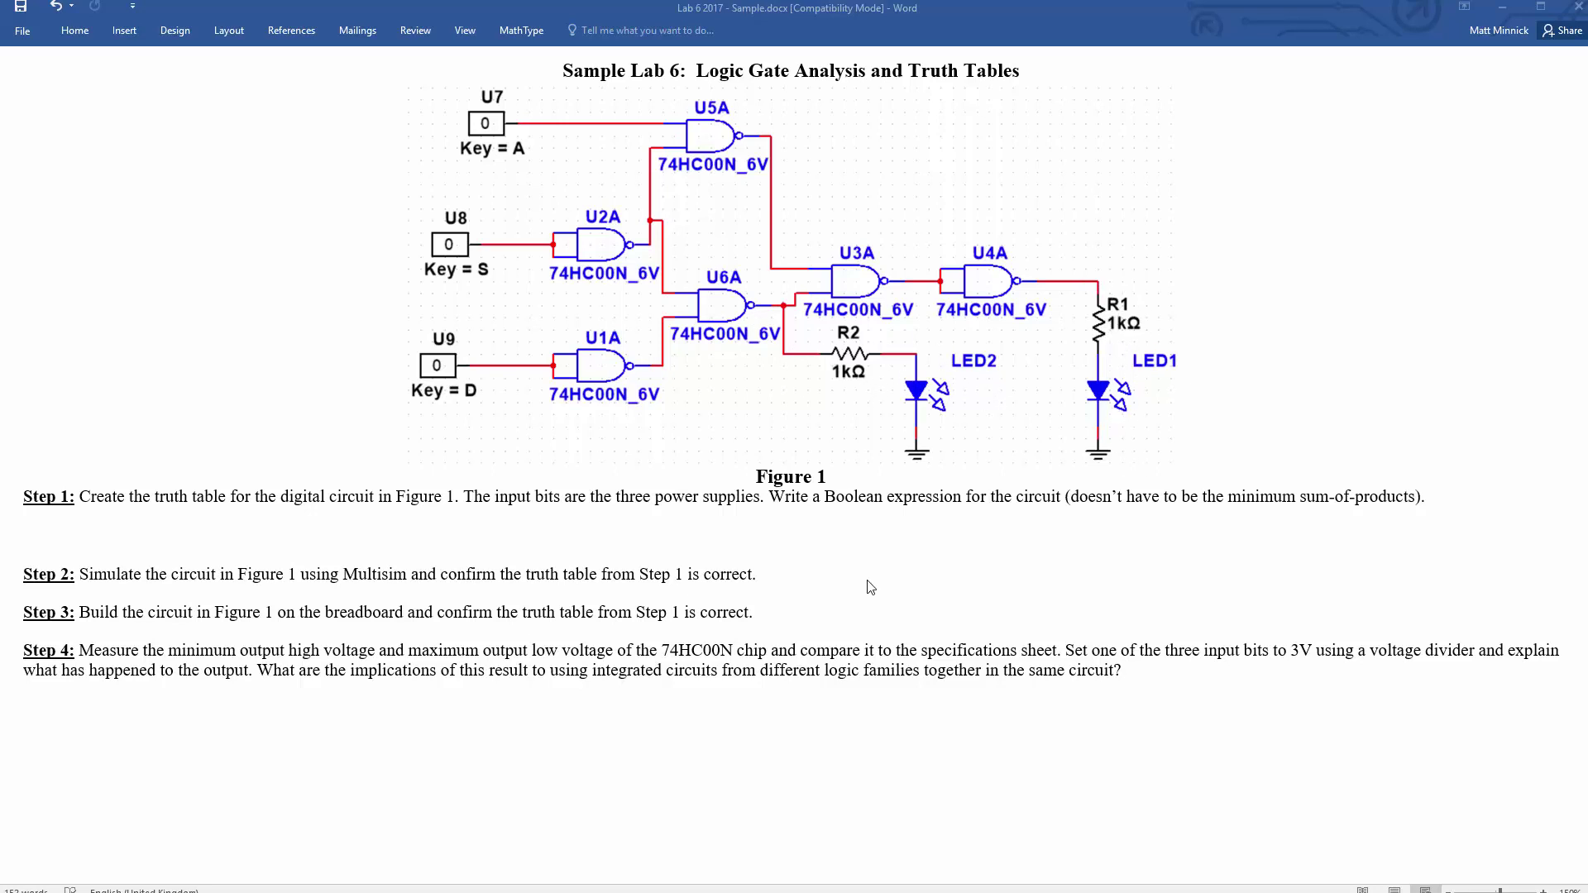
# Paste the circuit figure from the Word document into a new Paint.NET image
pyautogui.click(1058, 338)
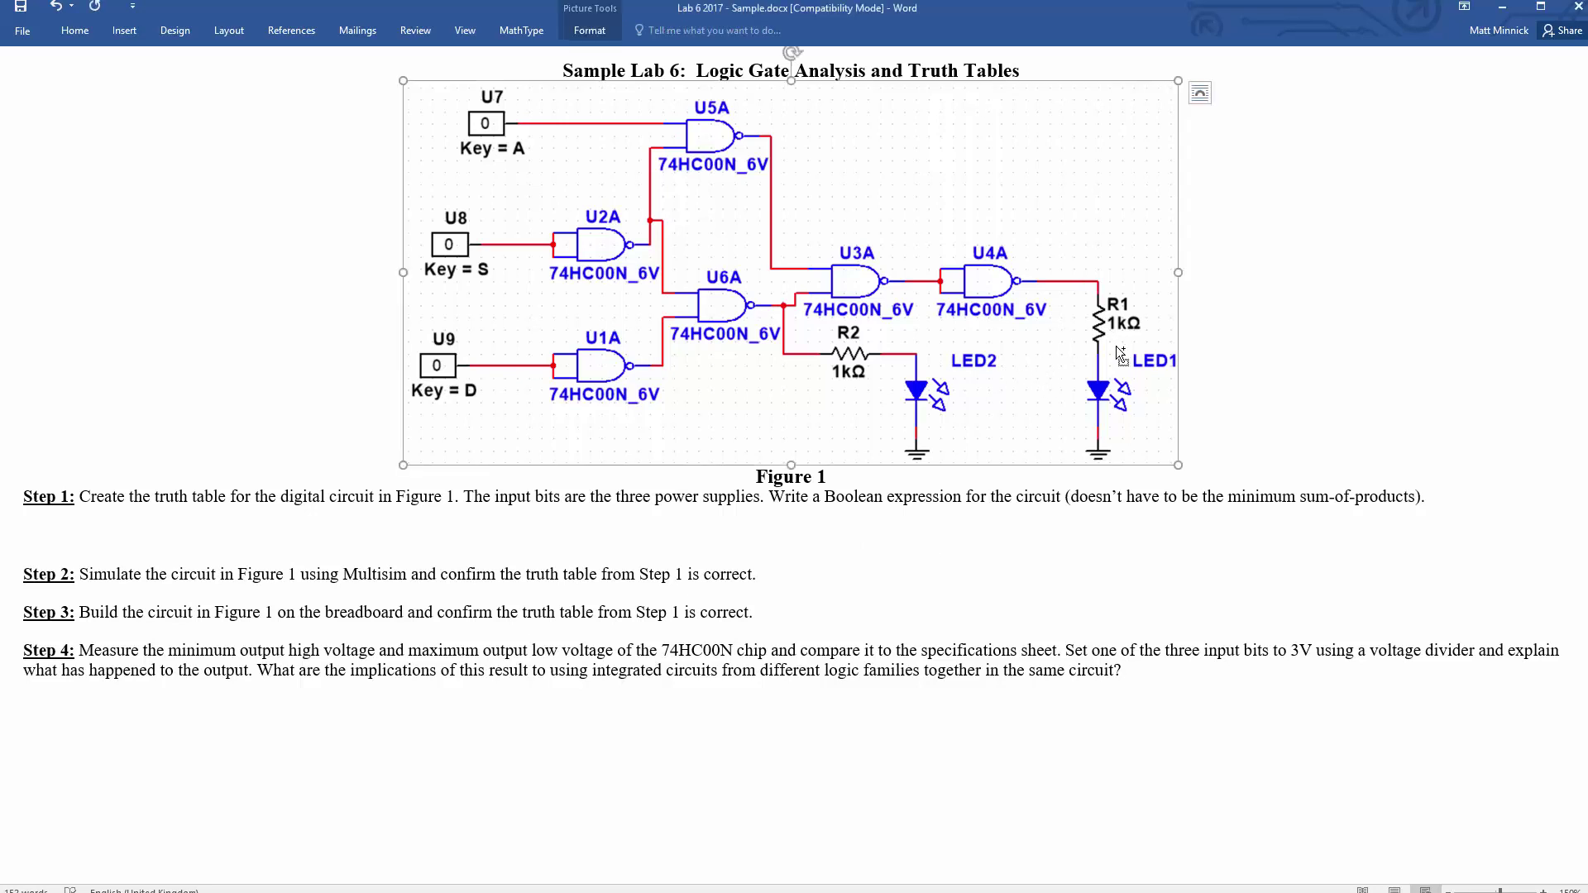
pyautogui.click(1208, 442)
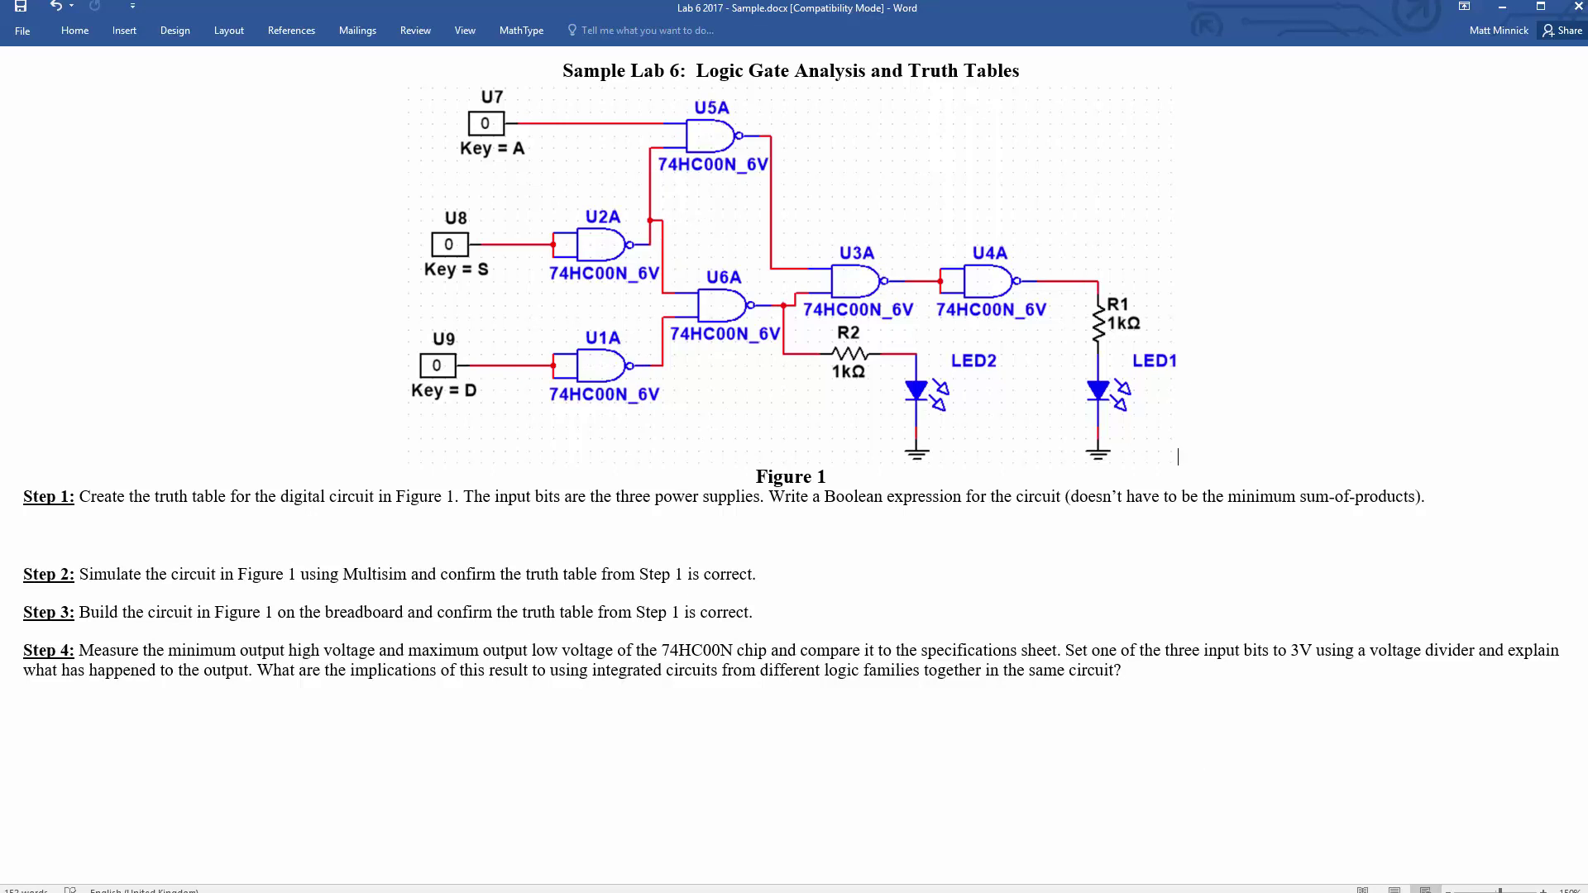
pyautogui.hotkey('alt', 'Tab')
pyautogui.hotkey('ctrl', 'v')
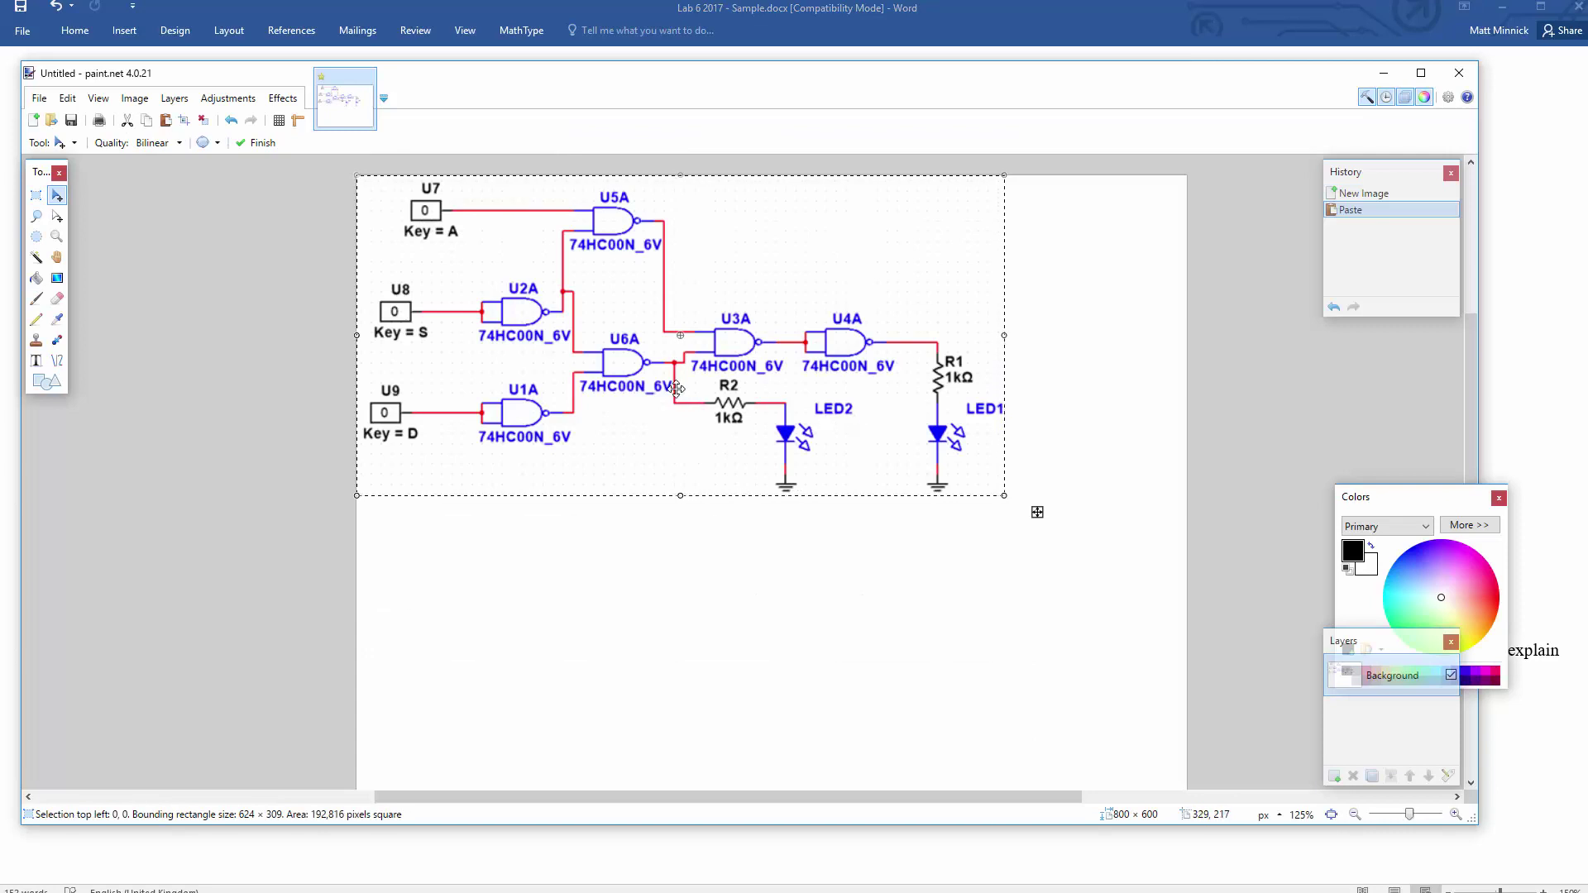
pyautogui.scroll(2, 672, 395)
pyautogui.scroll(2, 671, 395)
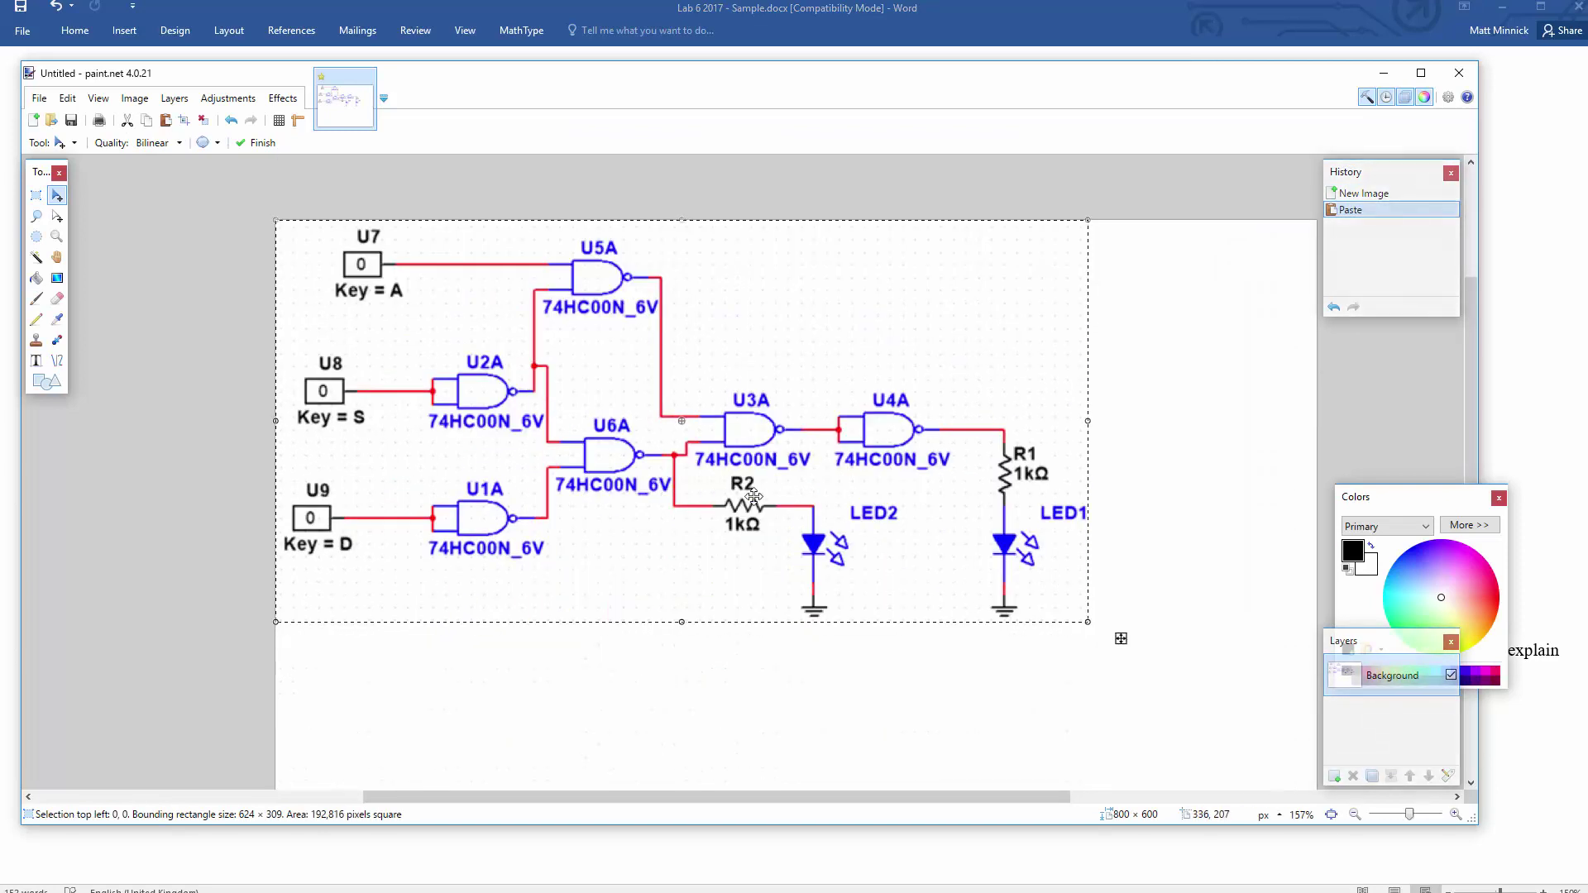
# Label the gate outputs !D, !S and !(A*!S) = !A + S with text
pyautogui.press('t')
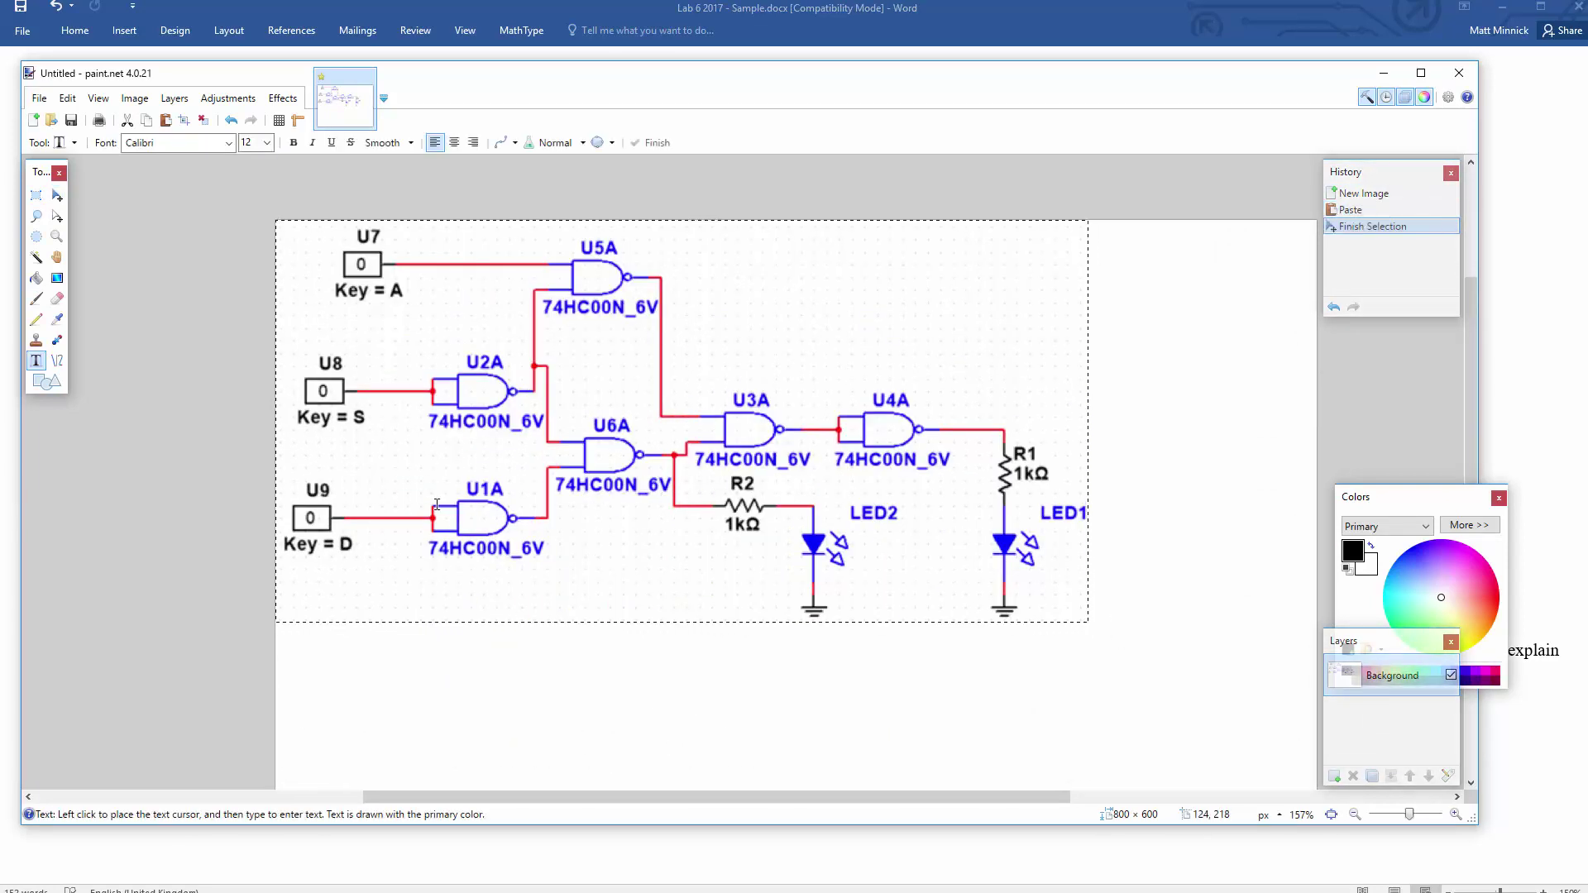
pyautogui.click(539, 529)
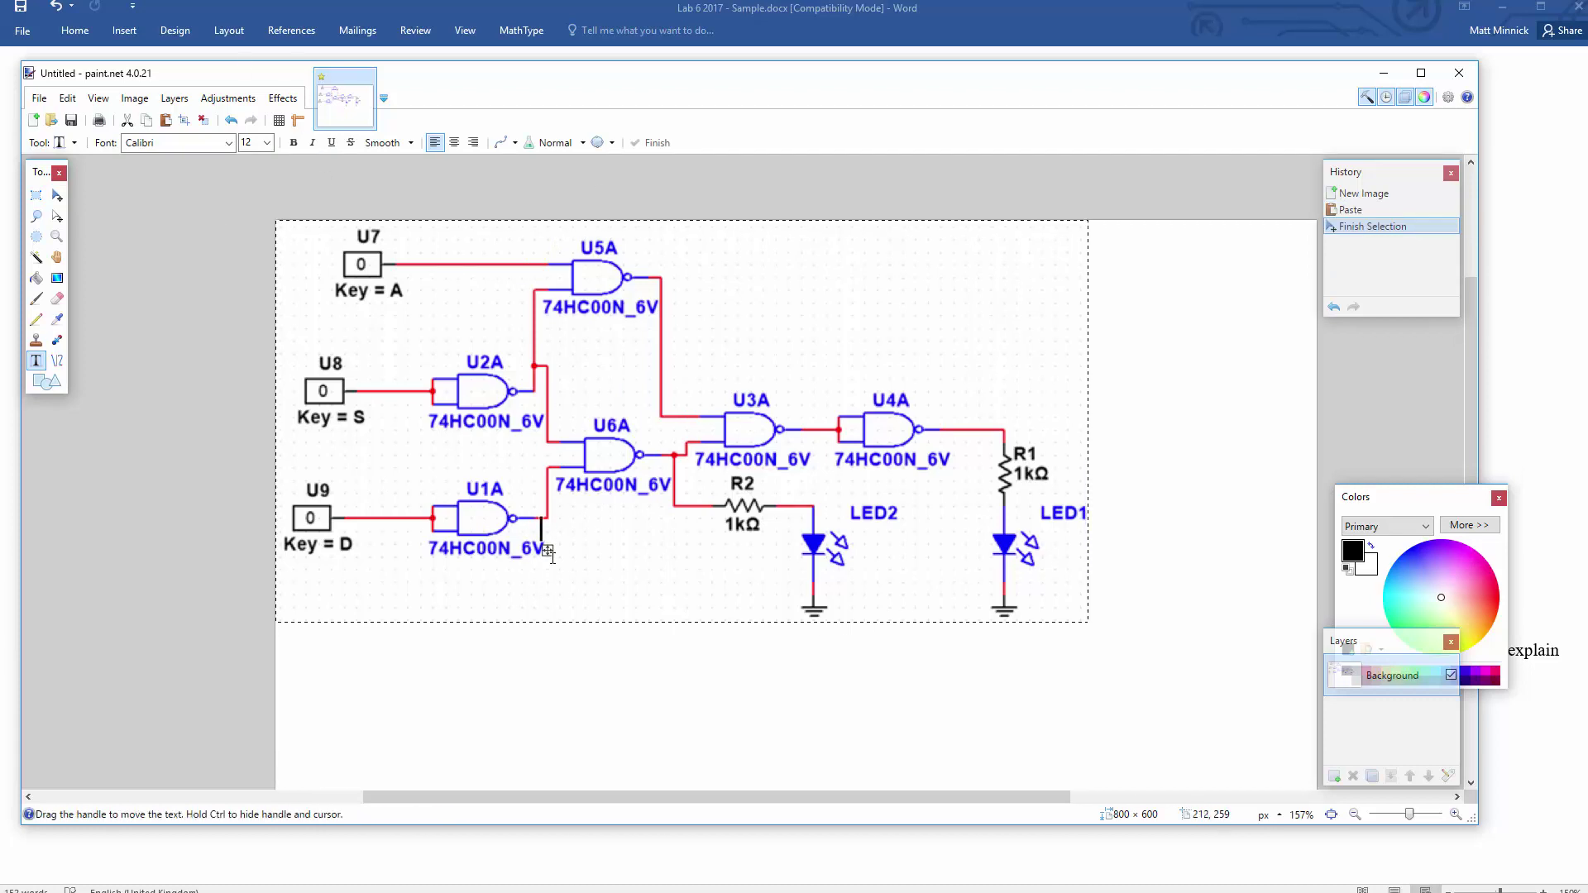
pyautogui.moveTo(549, 551); pyautogui.dragTo(562, 554)
pyautogui.write('!D')
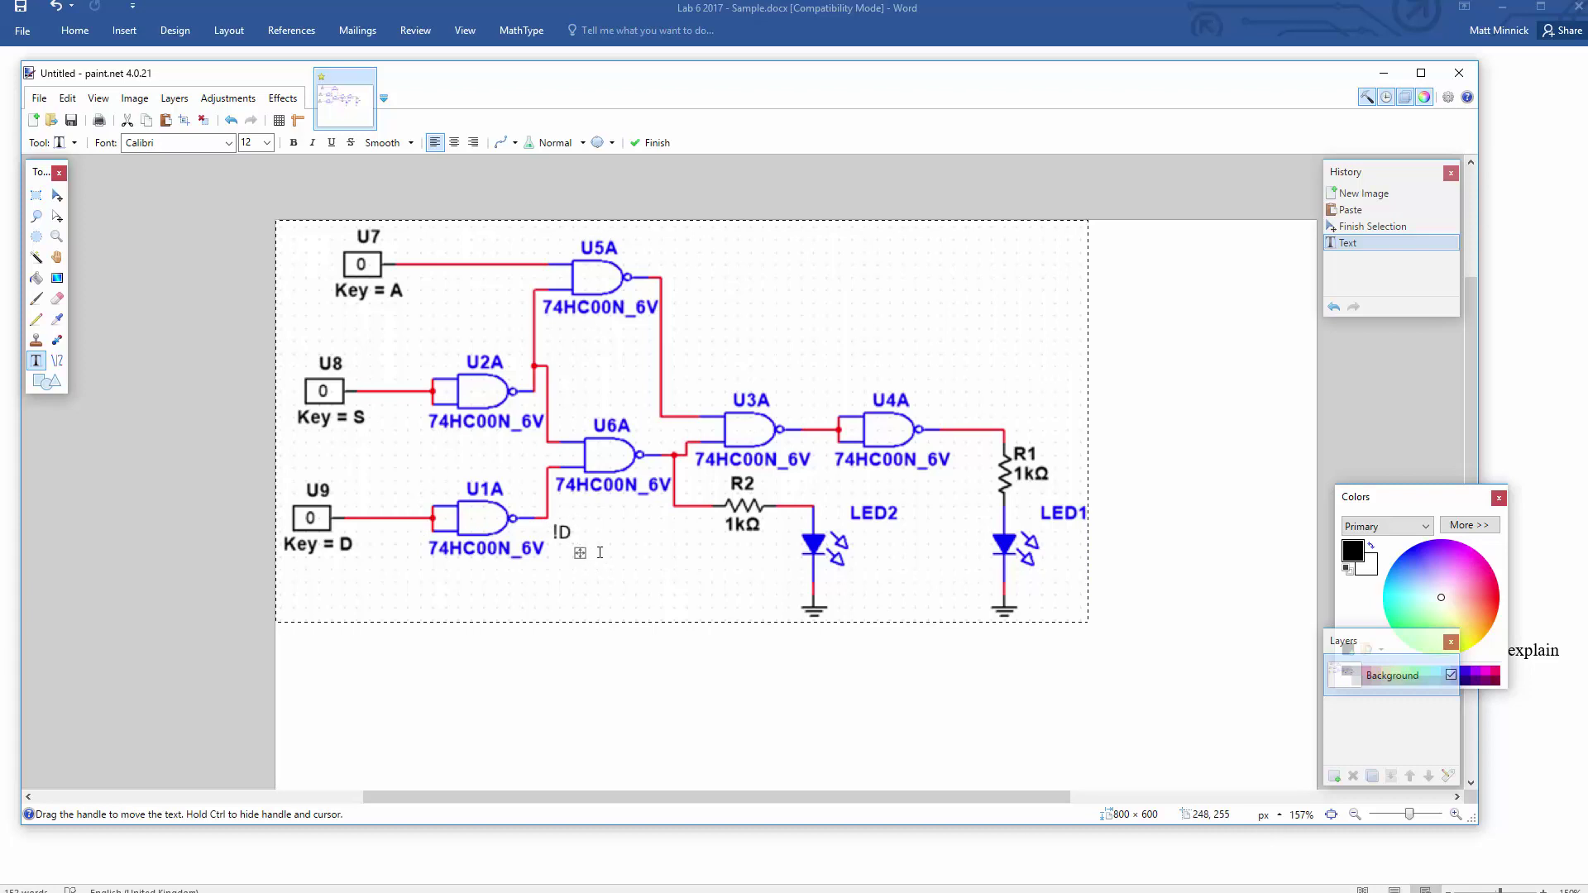
pyautogui.click(551, 377)
pyautogui.write('!S')
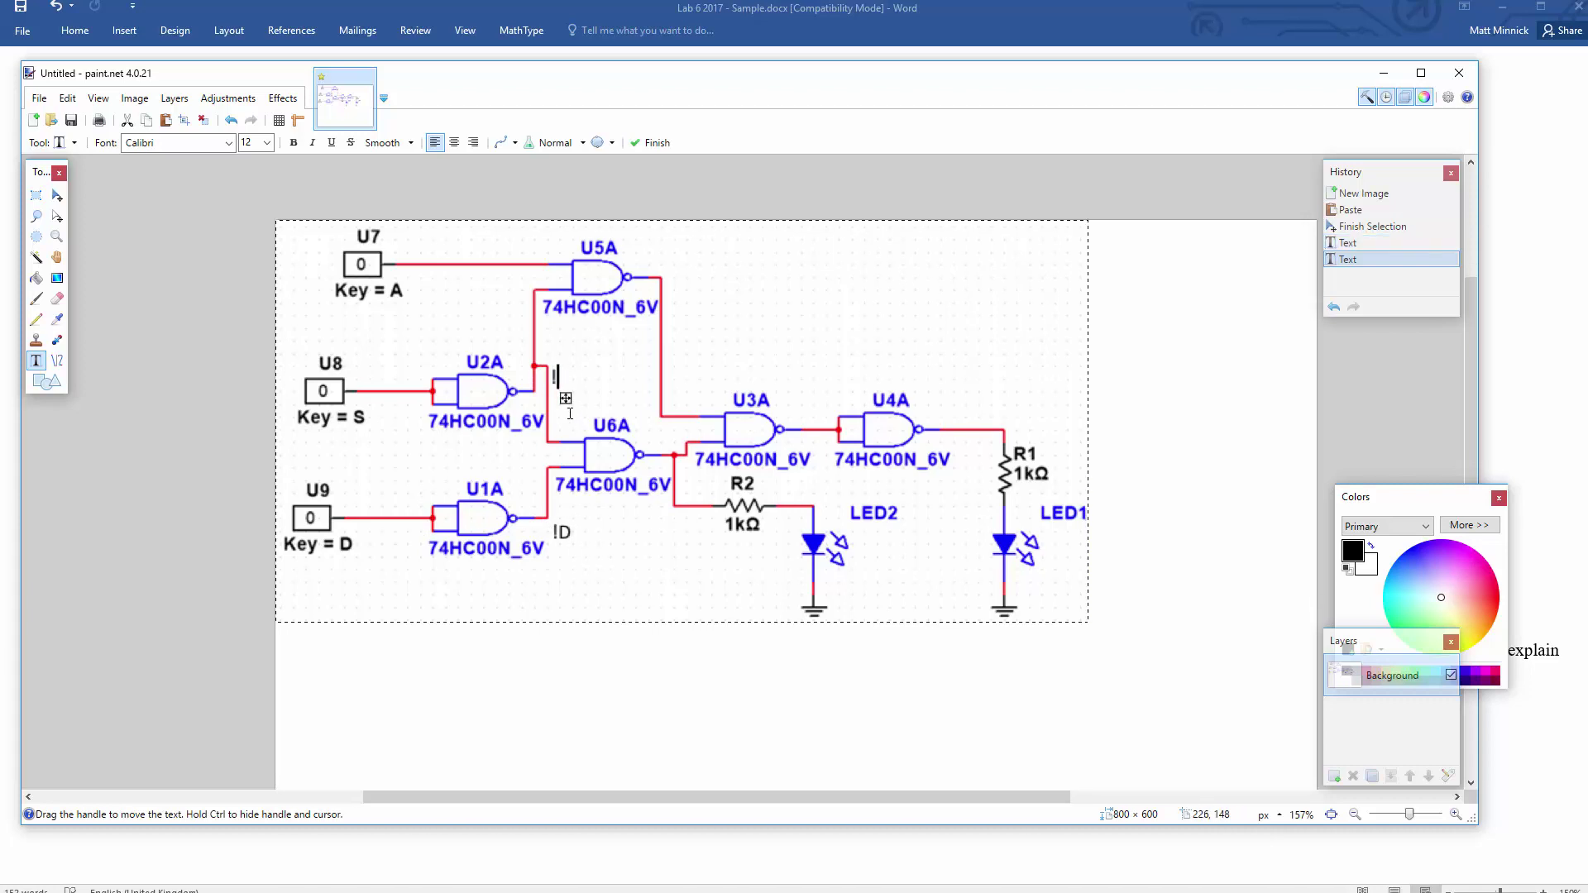
pyautogui.click(661, 280)
pyautogui.write('!(')
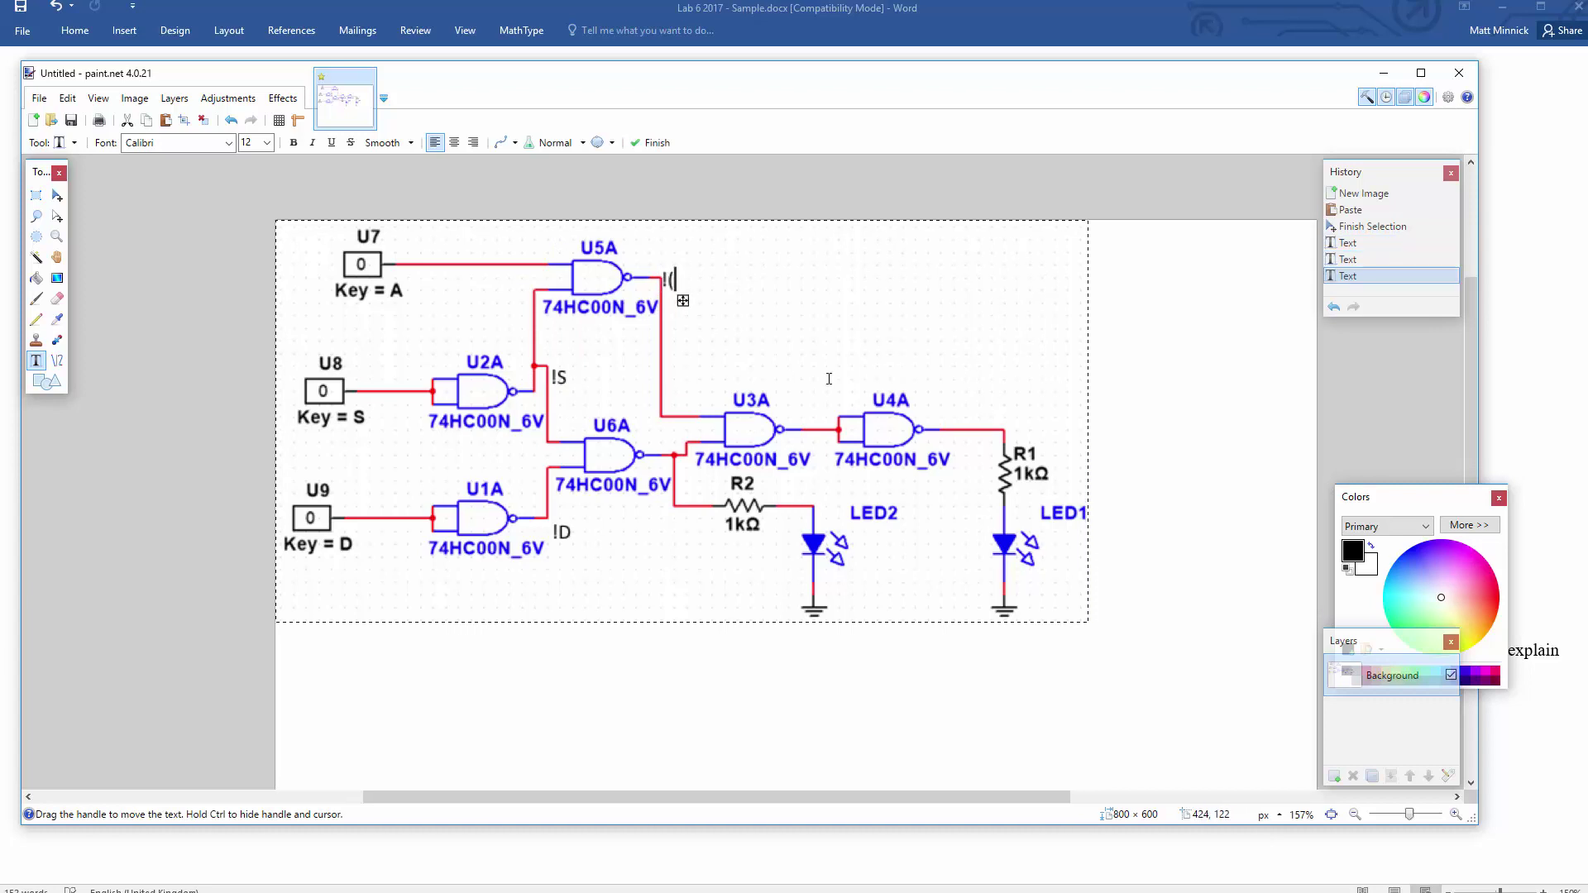
pyautogui.write('A*!S) = ')
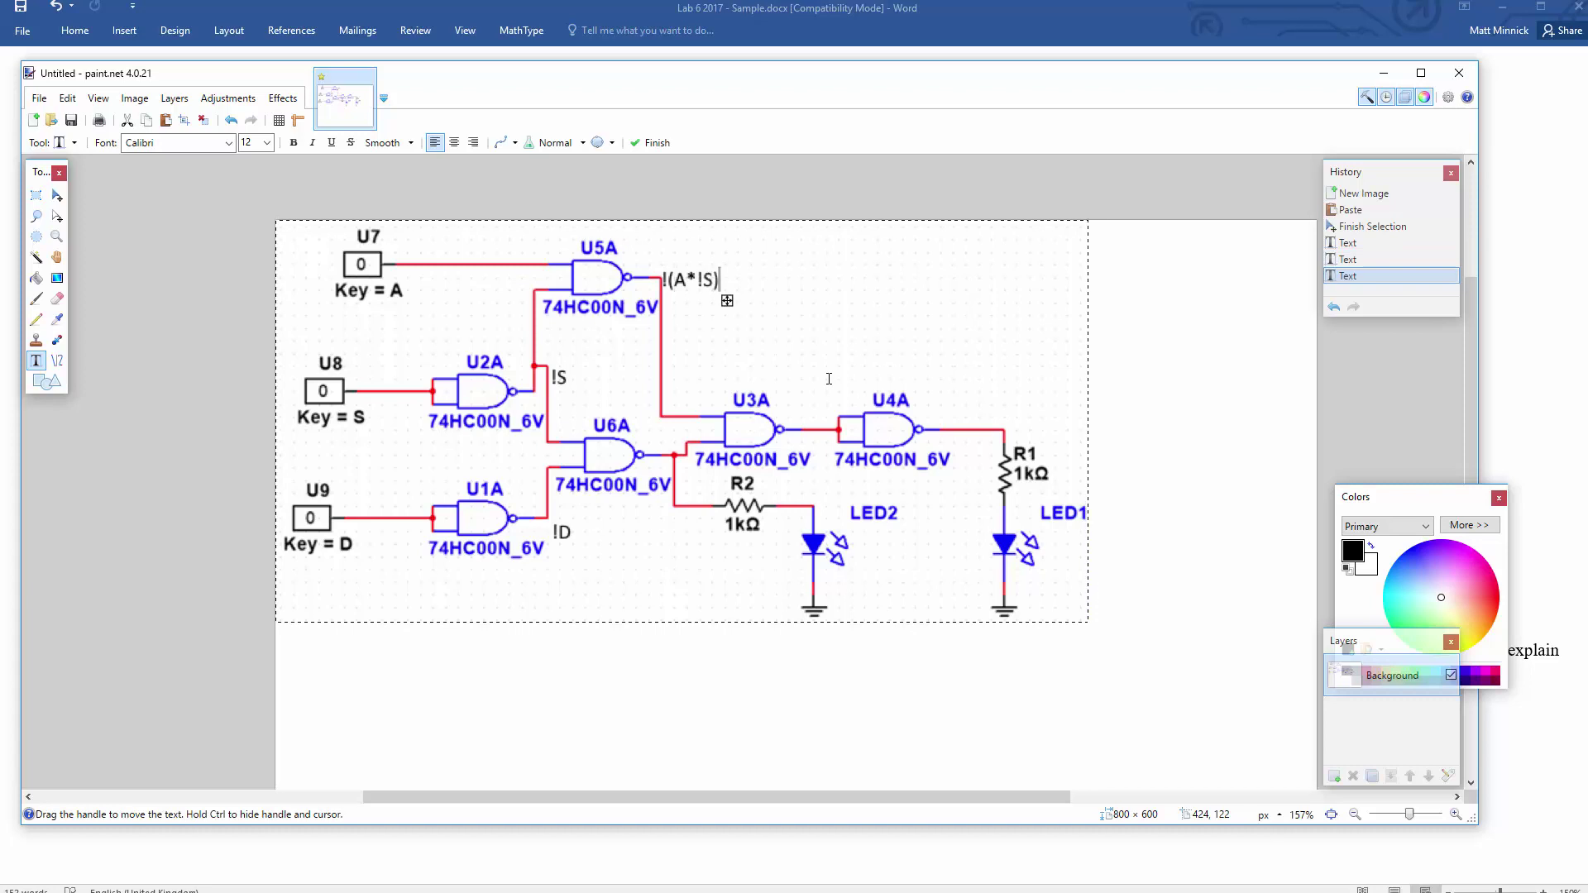
pyautogui.write('!A + S')
# Label U6A's output with two lines: !(!S*!D) and =S+D
pyautogui.click(661, 541)
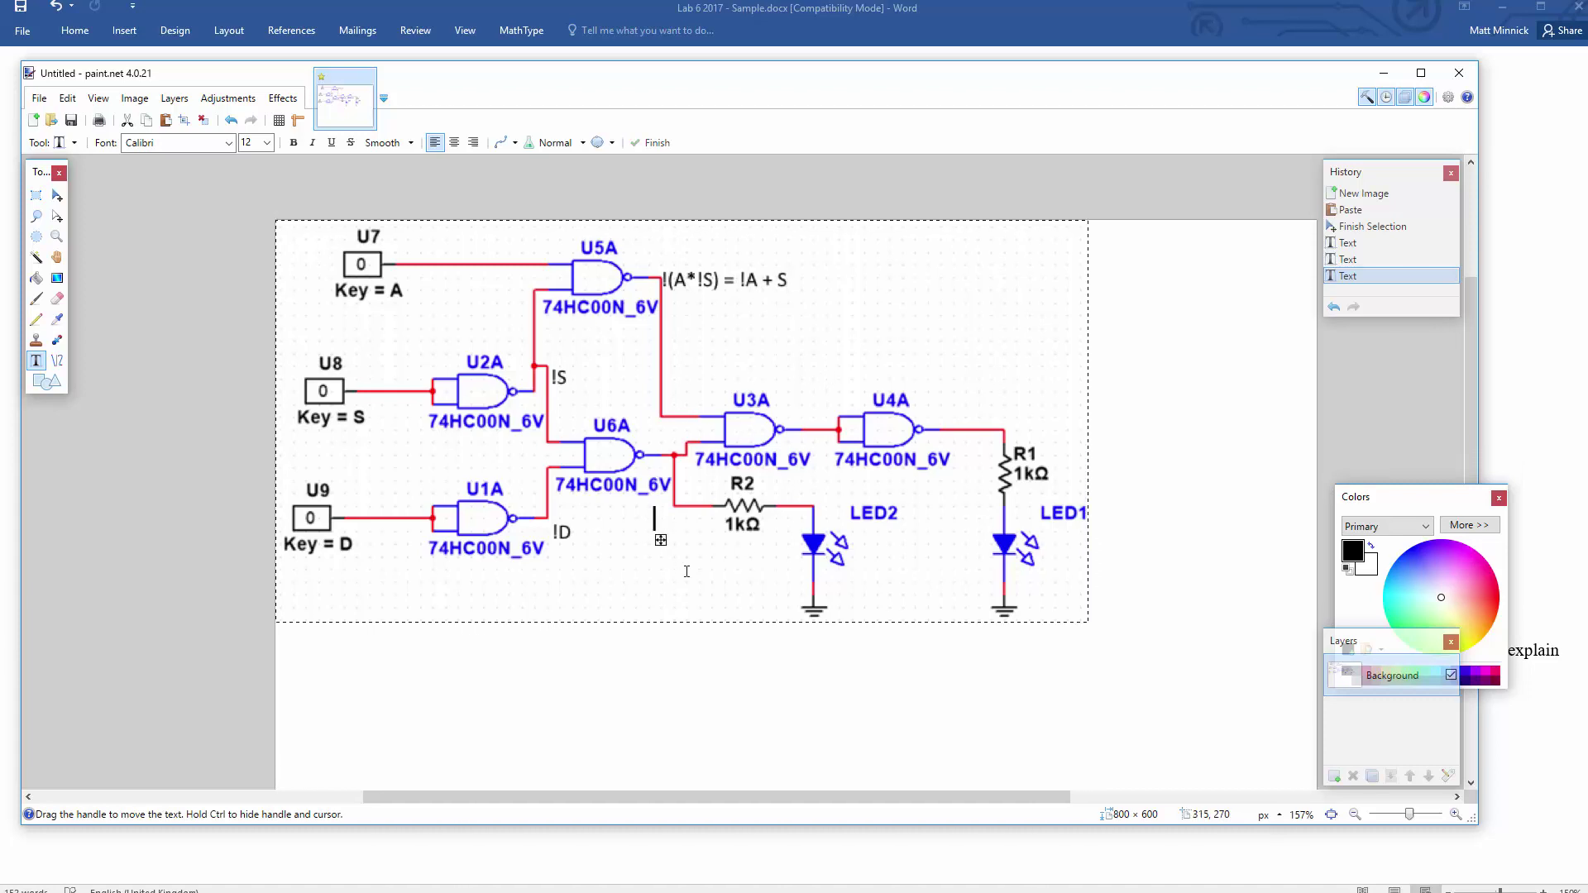
pyautogui.write('!(')
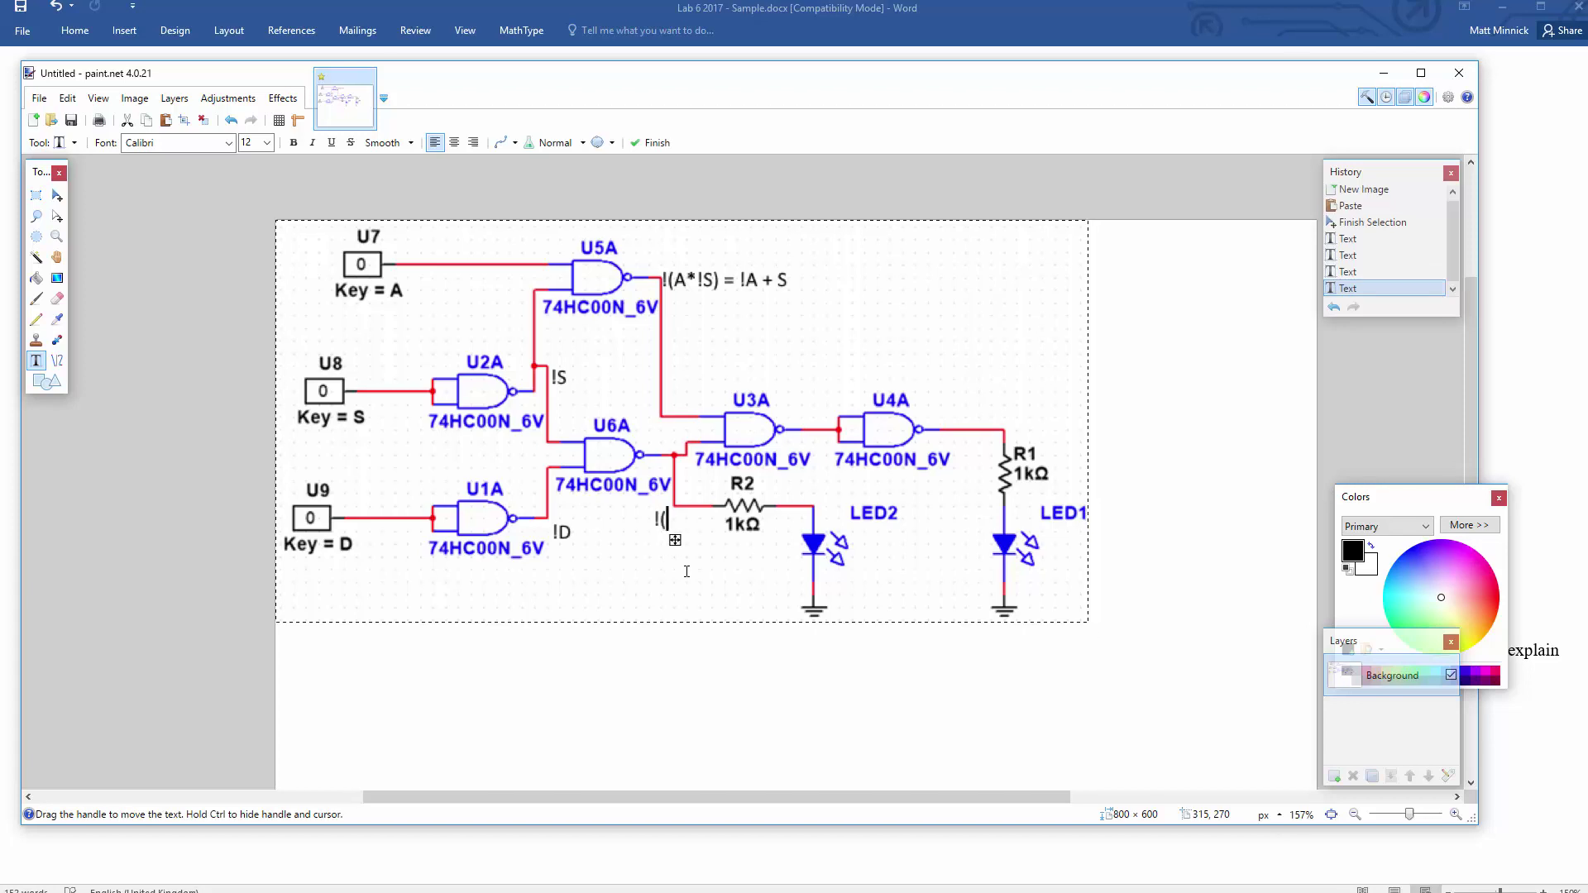
pyautogui.write('!S*!D)')
pyautogui.press('Return')
pyautogui.write('=S+D')
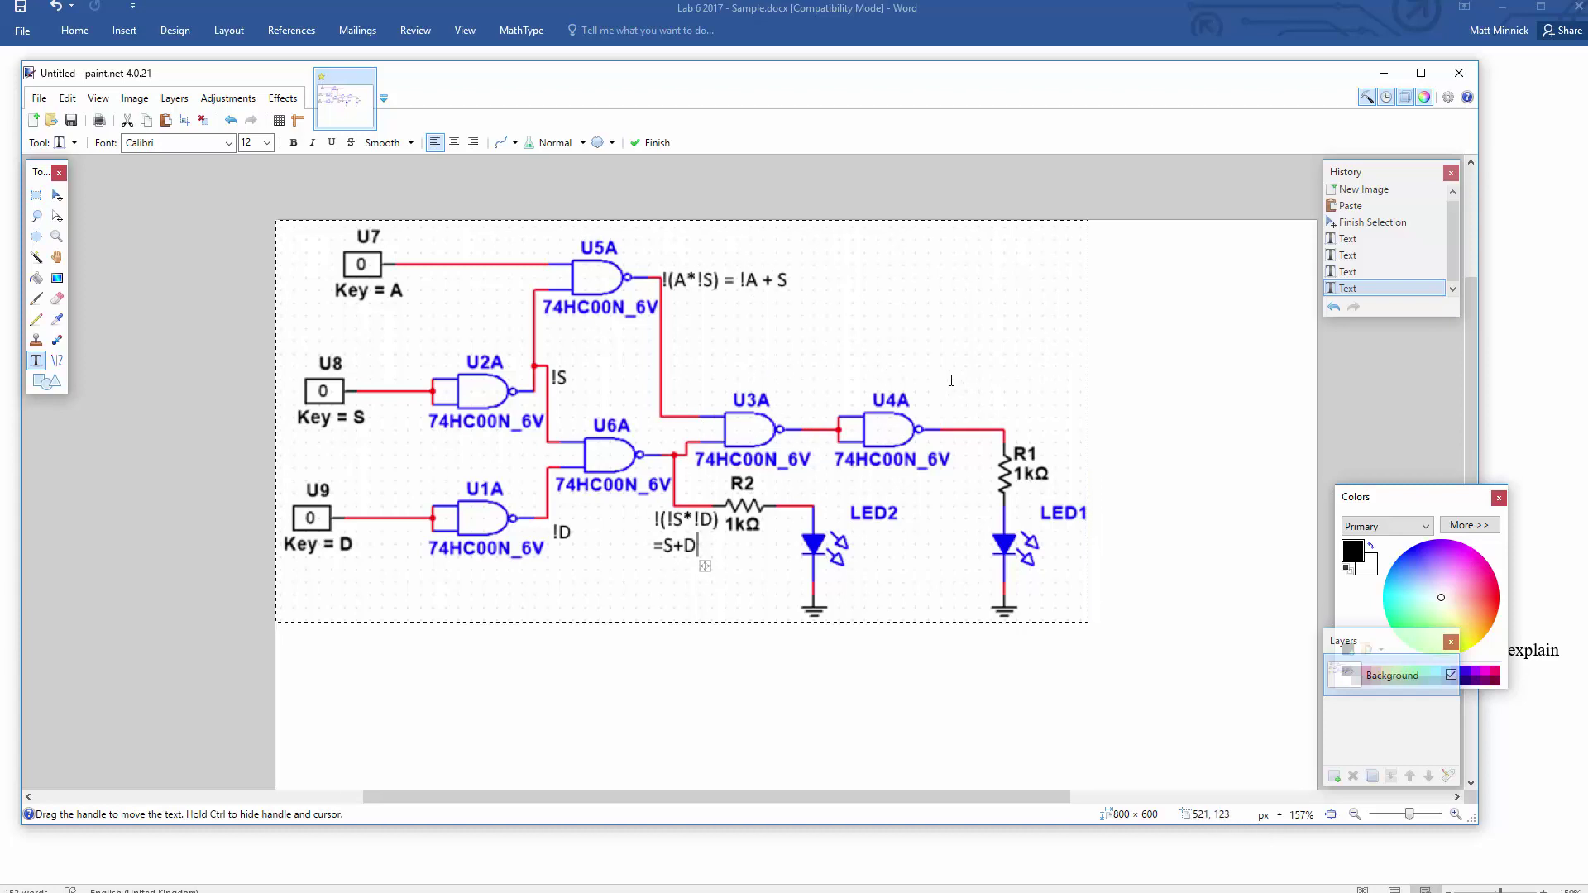
# Write (!A+S)(S+D) above U4A with =!A*S+!A*D+S*S+S*D on the next line
pyautogui.click(925, 335)
pyautogui.write('(!A+S)(S+D)')
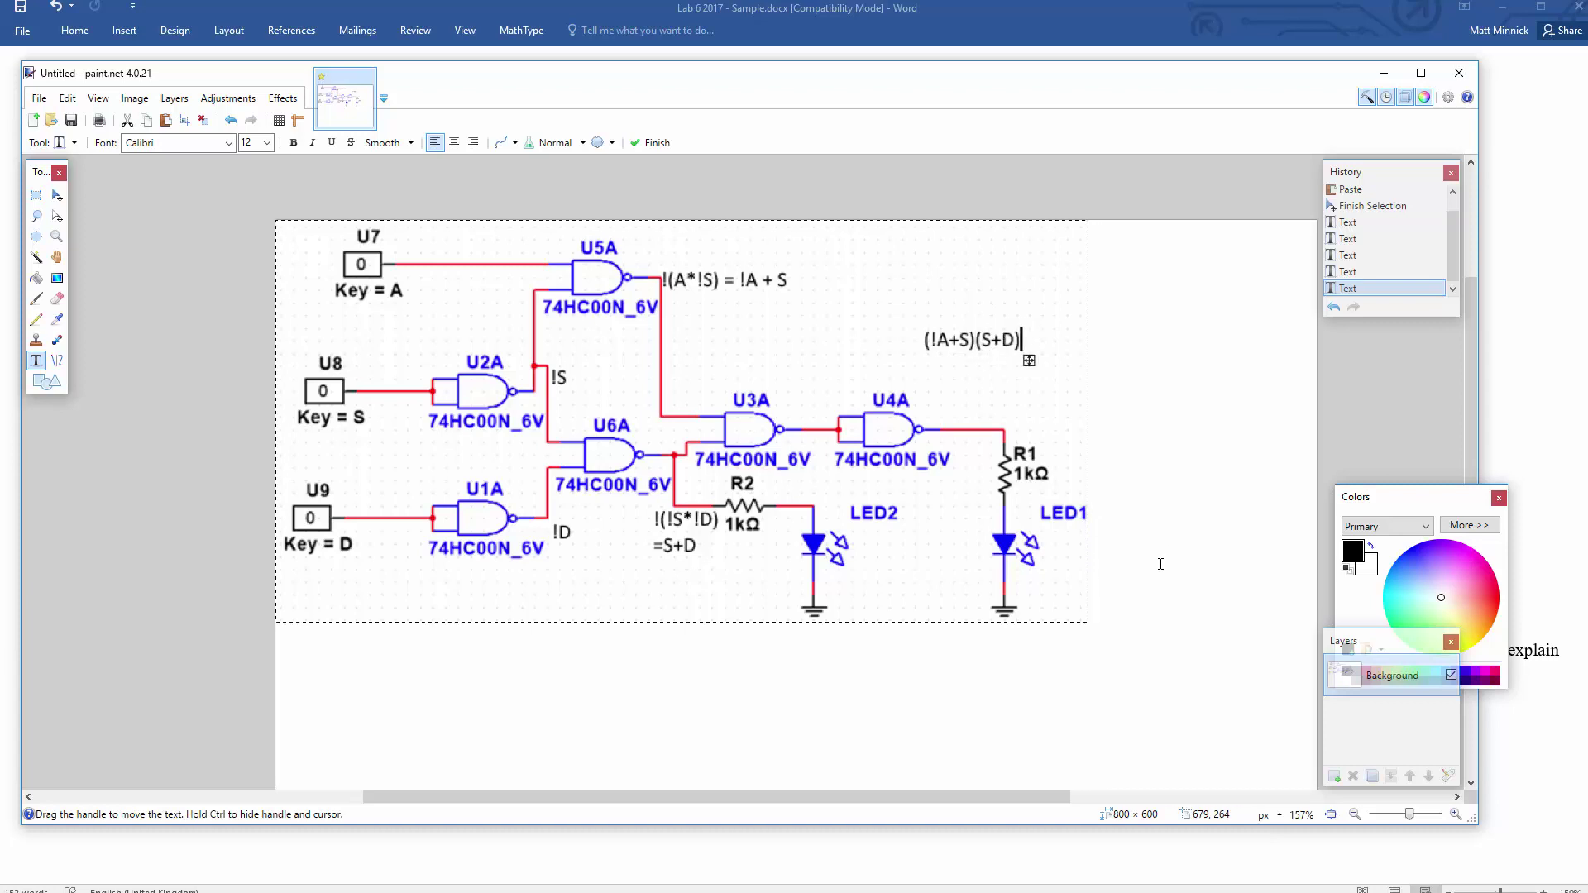
pyautogui.press('Return')
pyautogui.write('=!A')
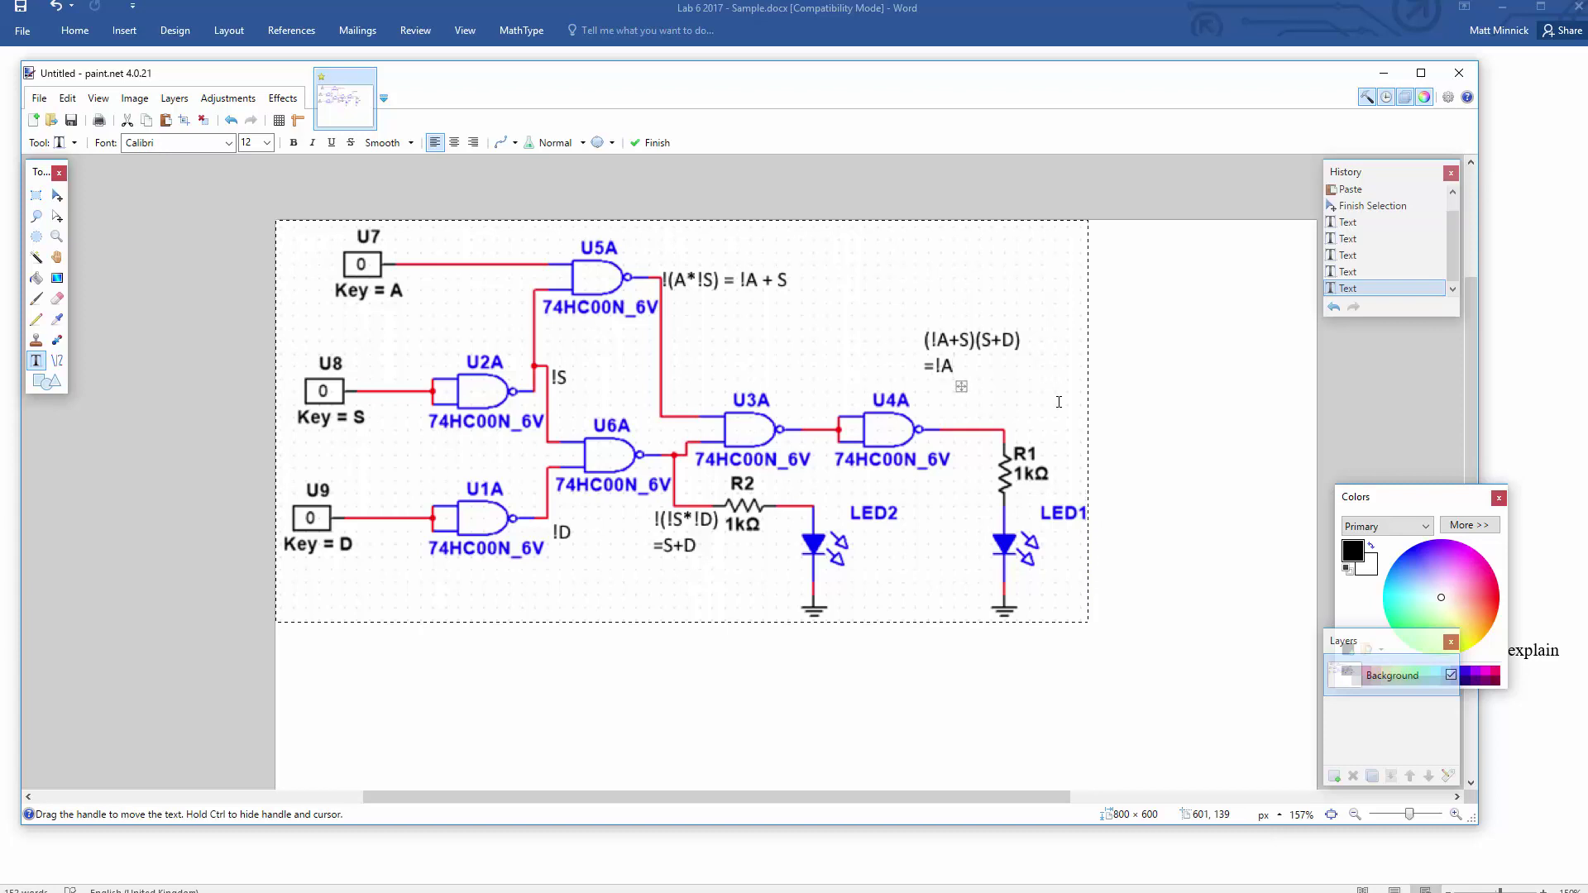
pyautogui.write('*S+')
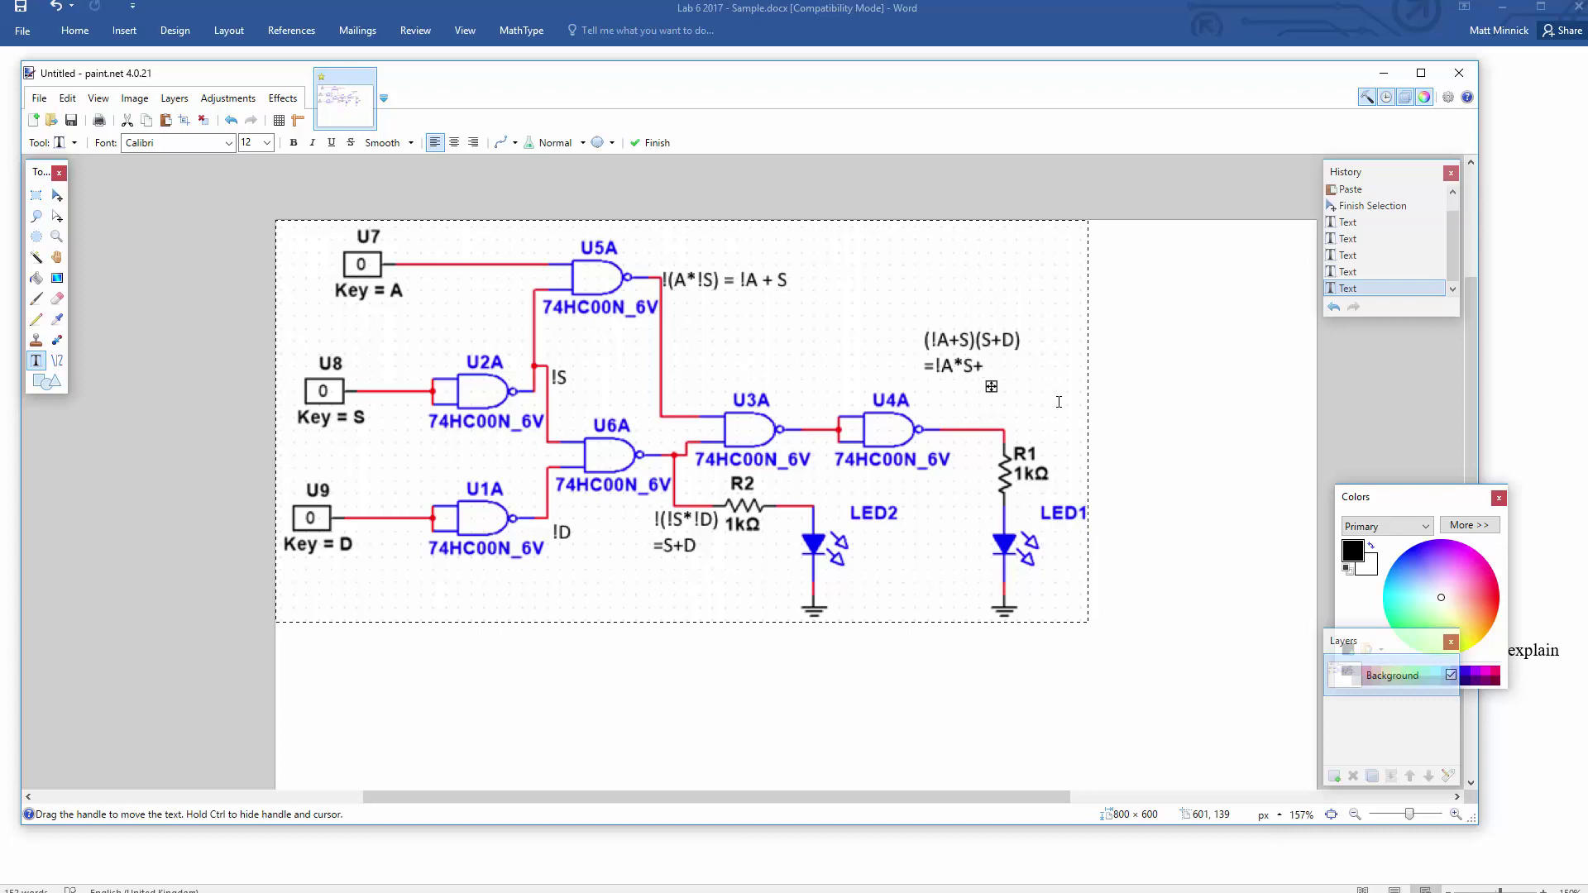
pyautogui.write('!A*D+S*S+S*D')
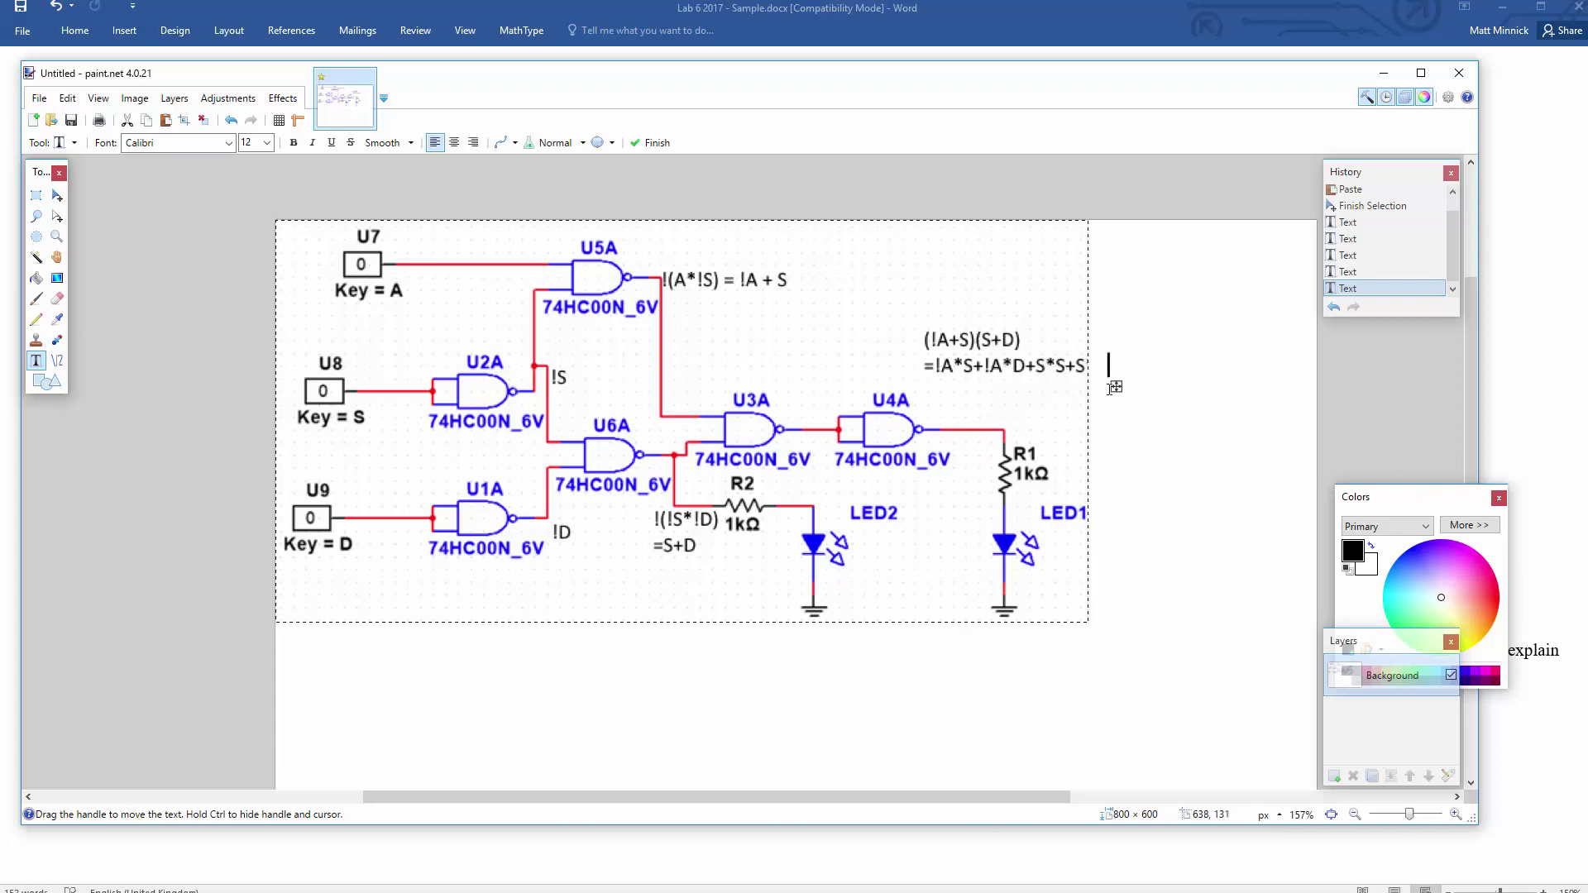
# Move the expansion text, undo the accidental blank fill, and clear the expansion from above U4A
pyautogui.moveTo(1117, 386); pyautogui.dragTo(1084, 376)
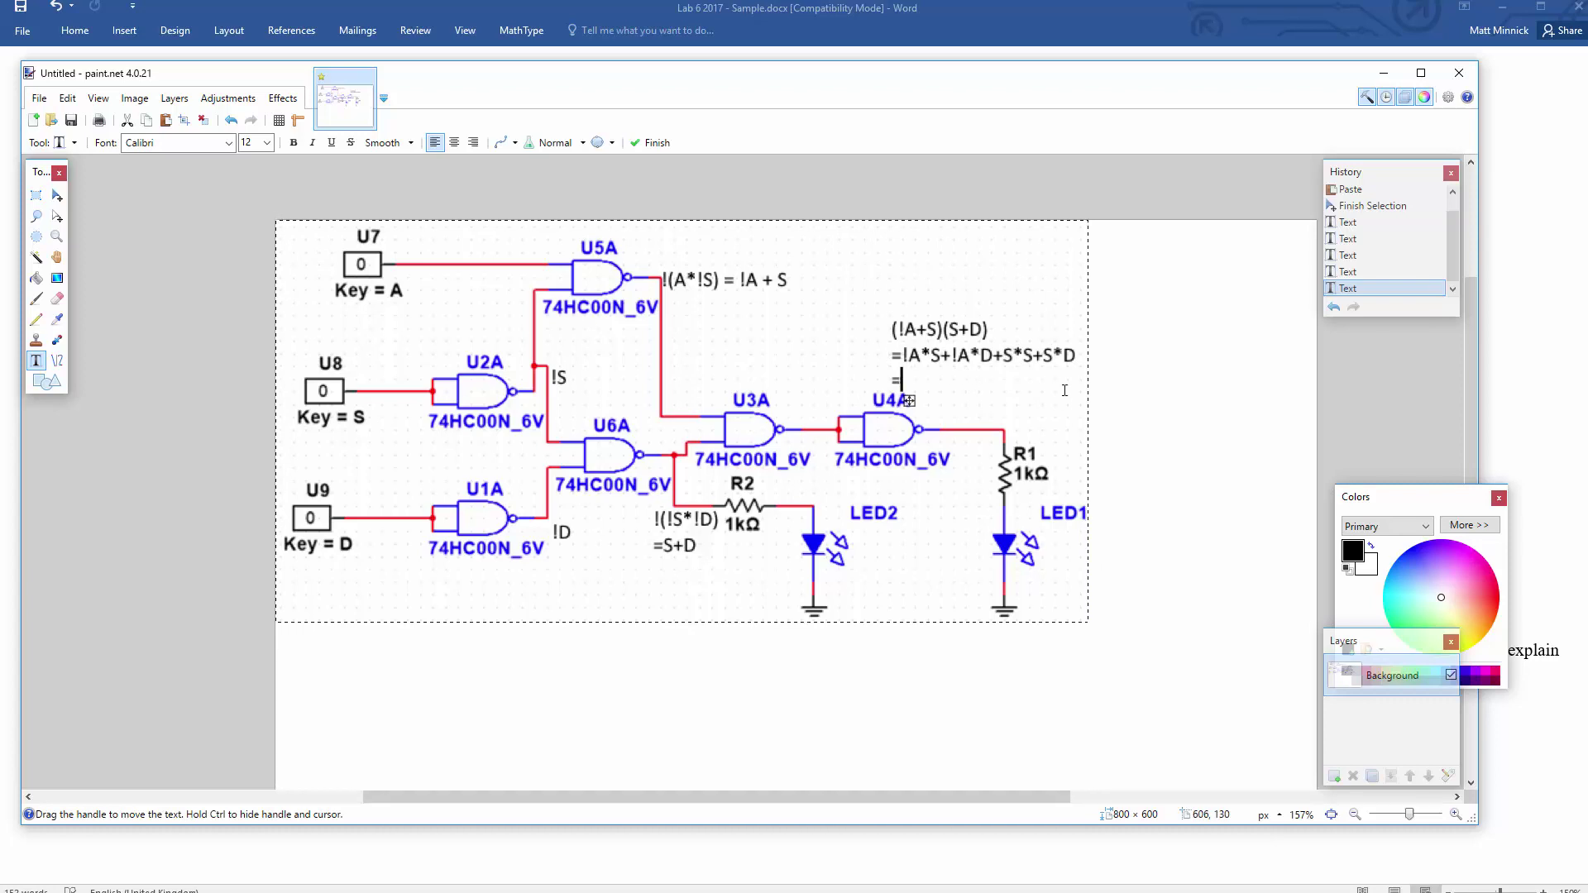
pyautogui.press('BackSpace')
pyautogui.hotkey('ctrl', 'z')
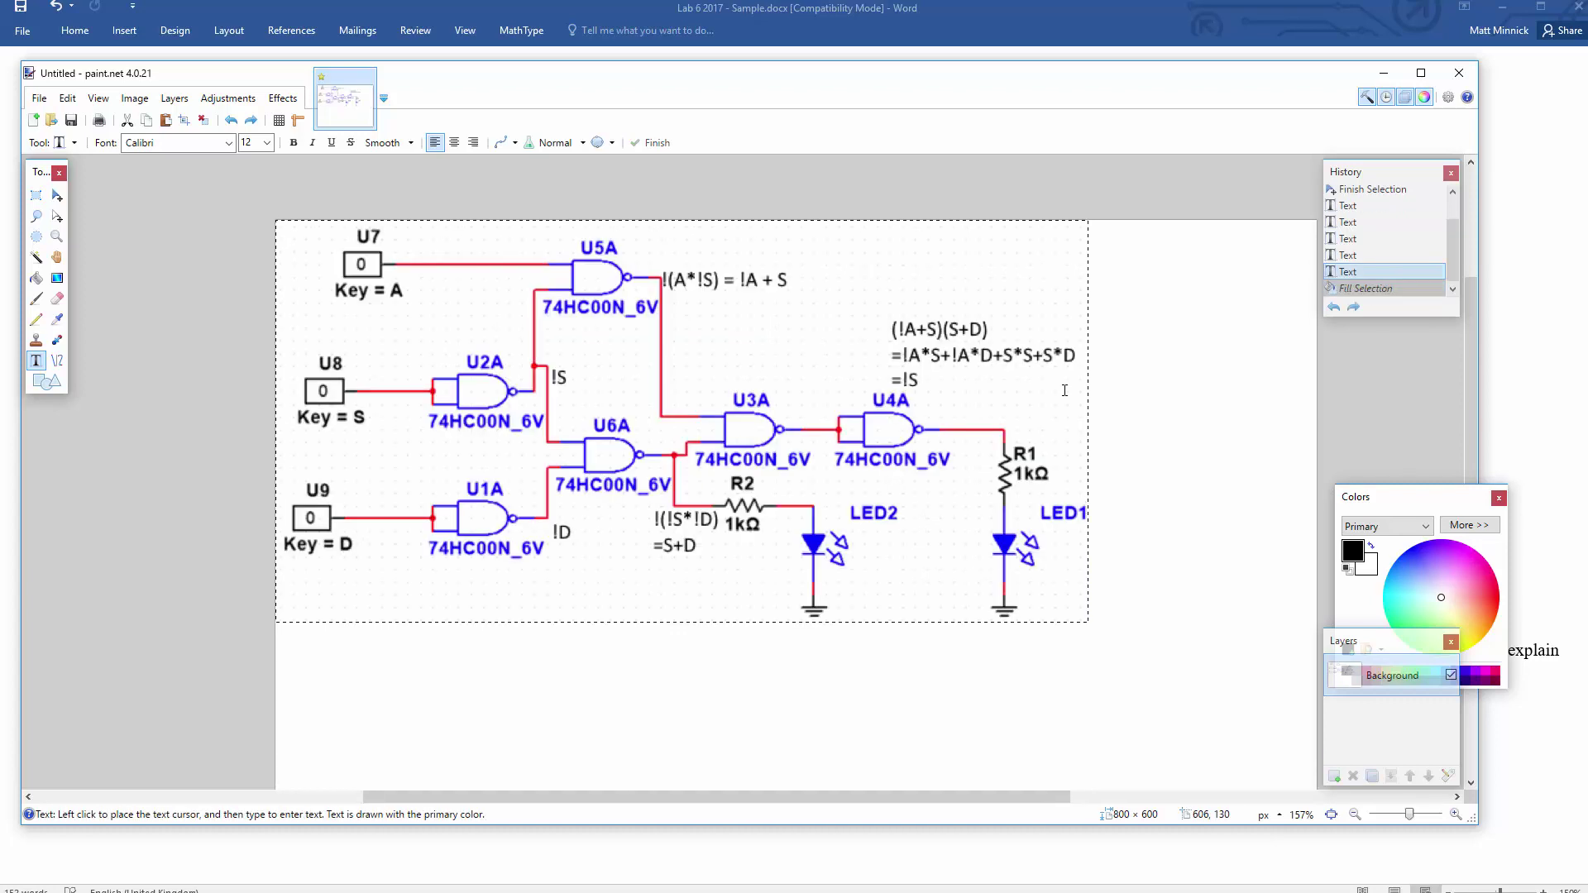
pyautogui.click(909, 378)
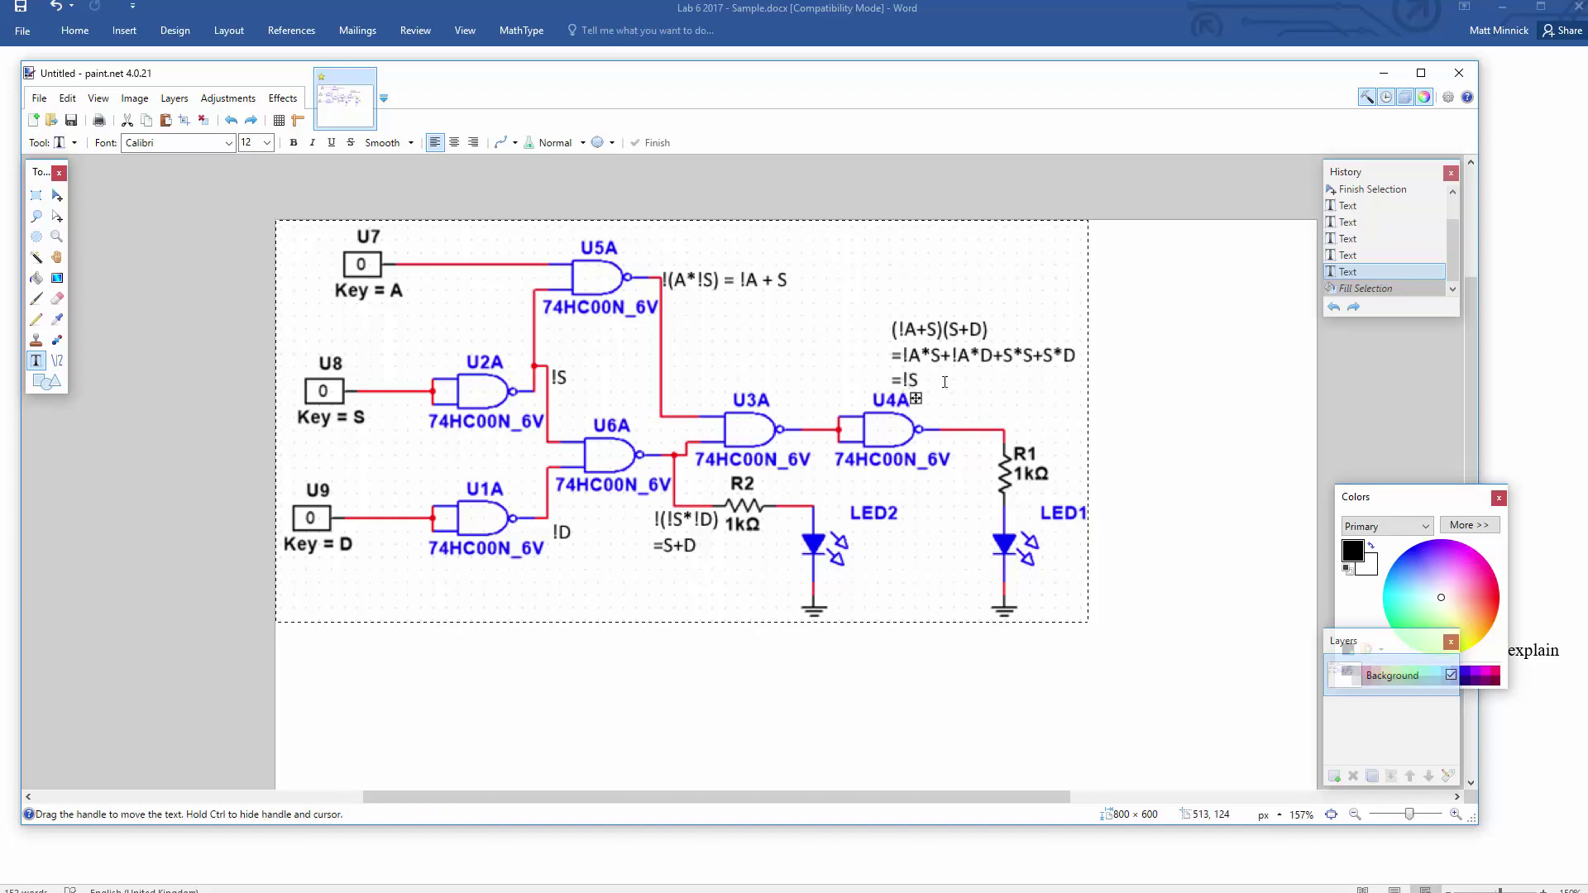
pyautogui.click(948, 380)
# Add the two-line label (!A+S)(S+D) / =!A*D+S above U4A and nudge it into place
pyautogui.click(1044, 401)
pyautogui.hotkey('ctrl', 'z')
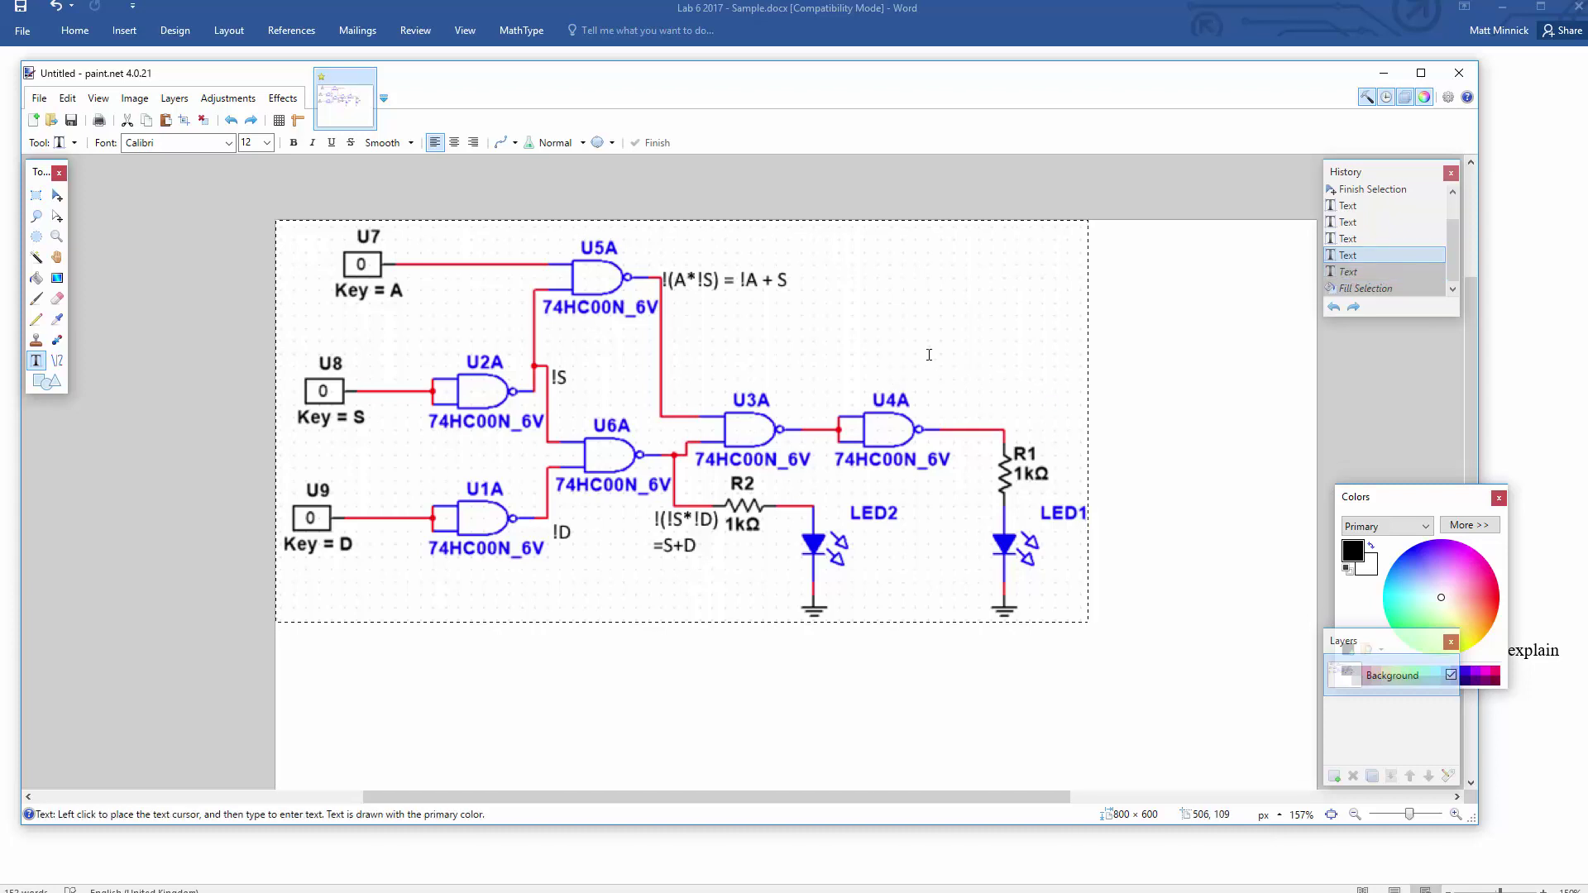
pyautogui.click(910, 325)
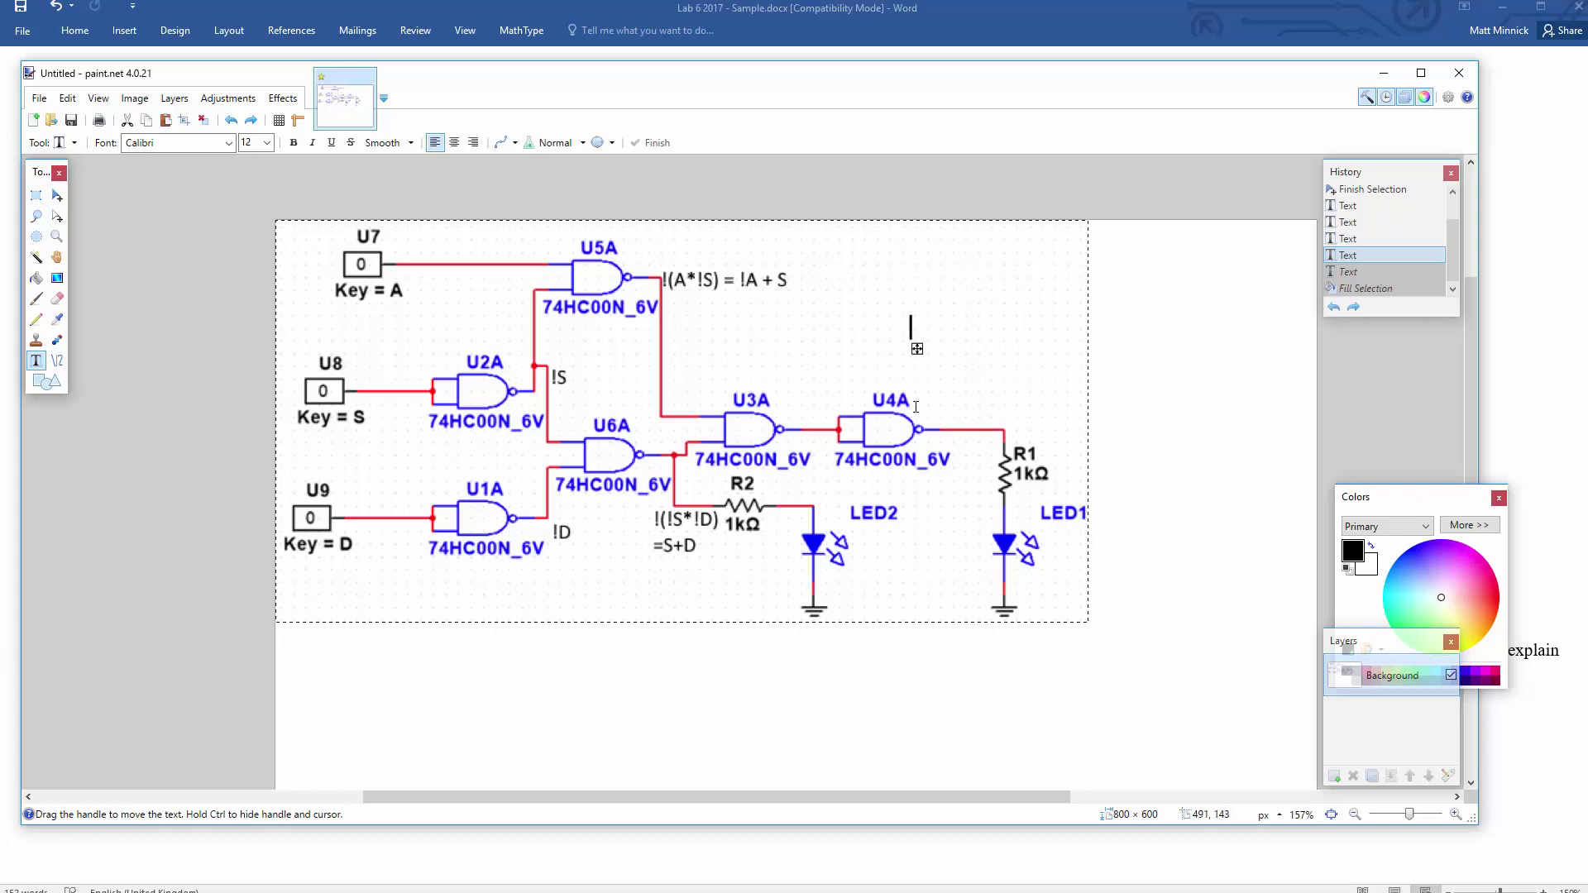
pyautogui.write('(!A+S')
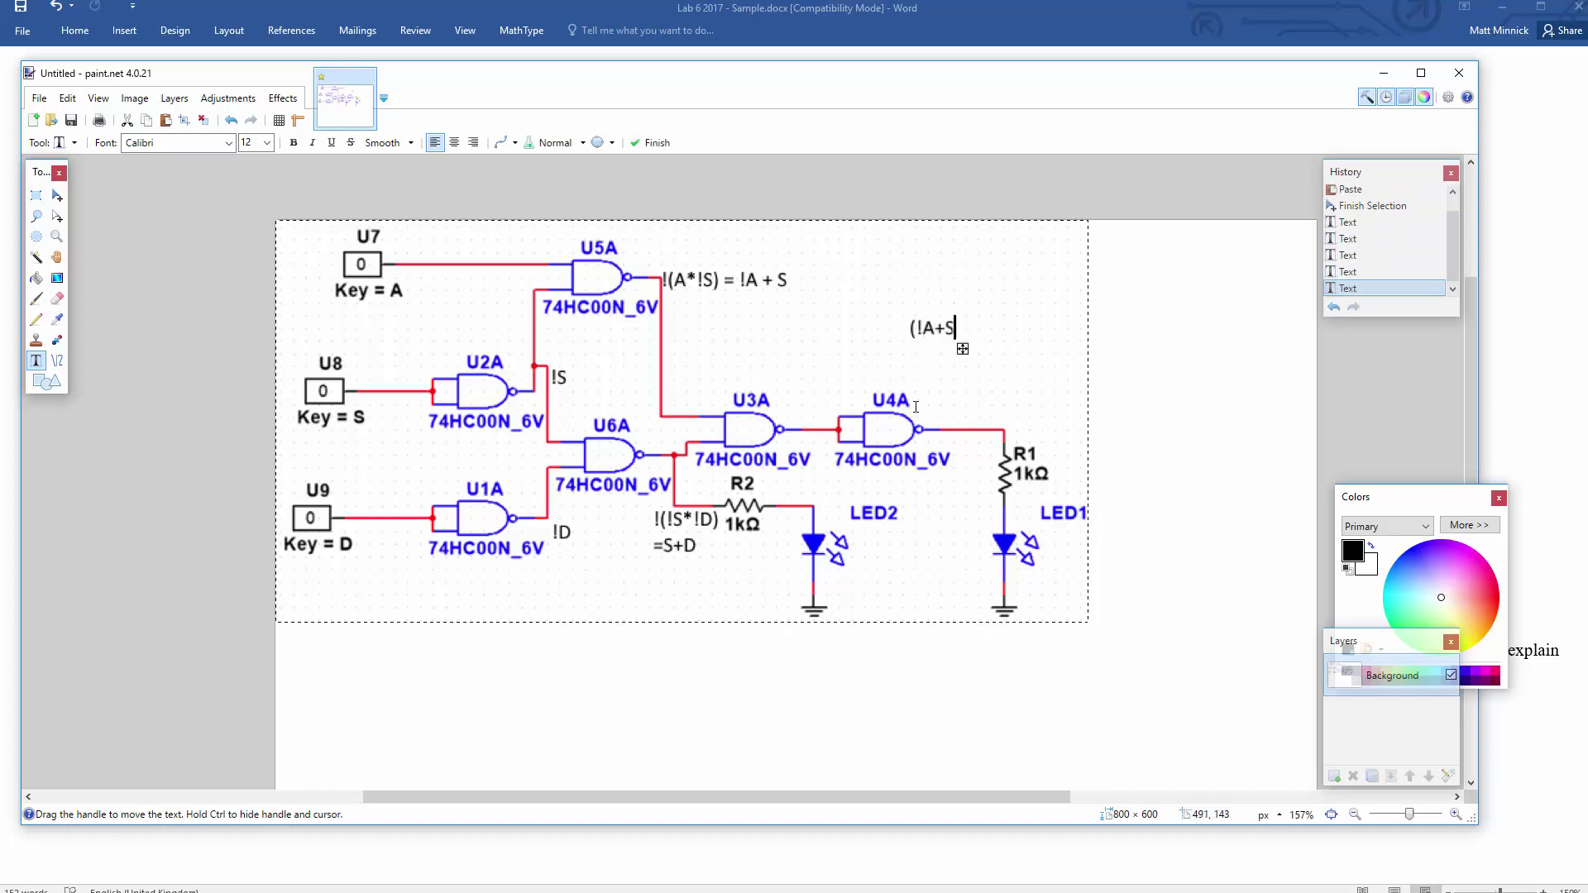
pyautogui.write(')(S+D)')
pyautogui.press('Return')
pyautogui.write('=')
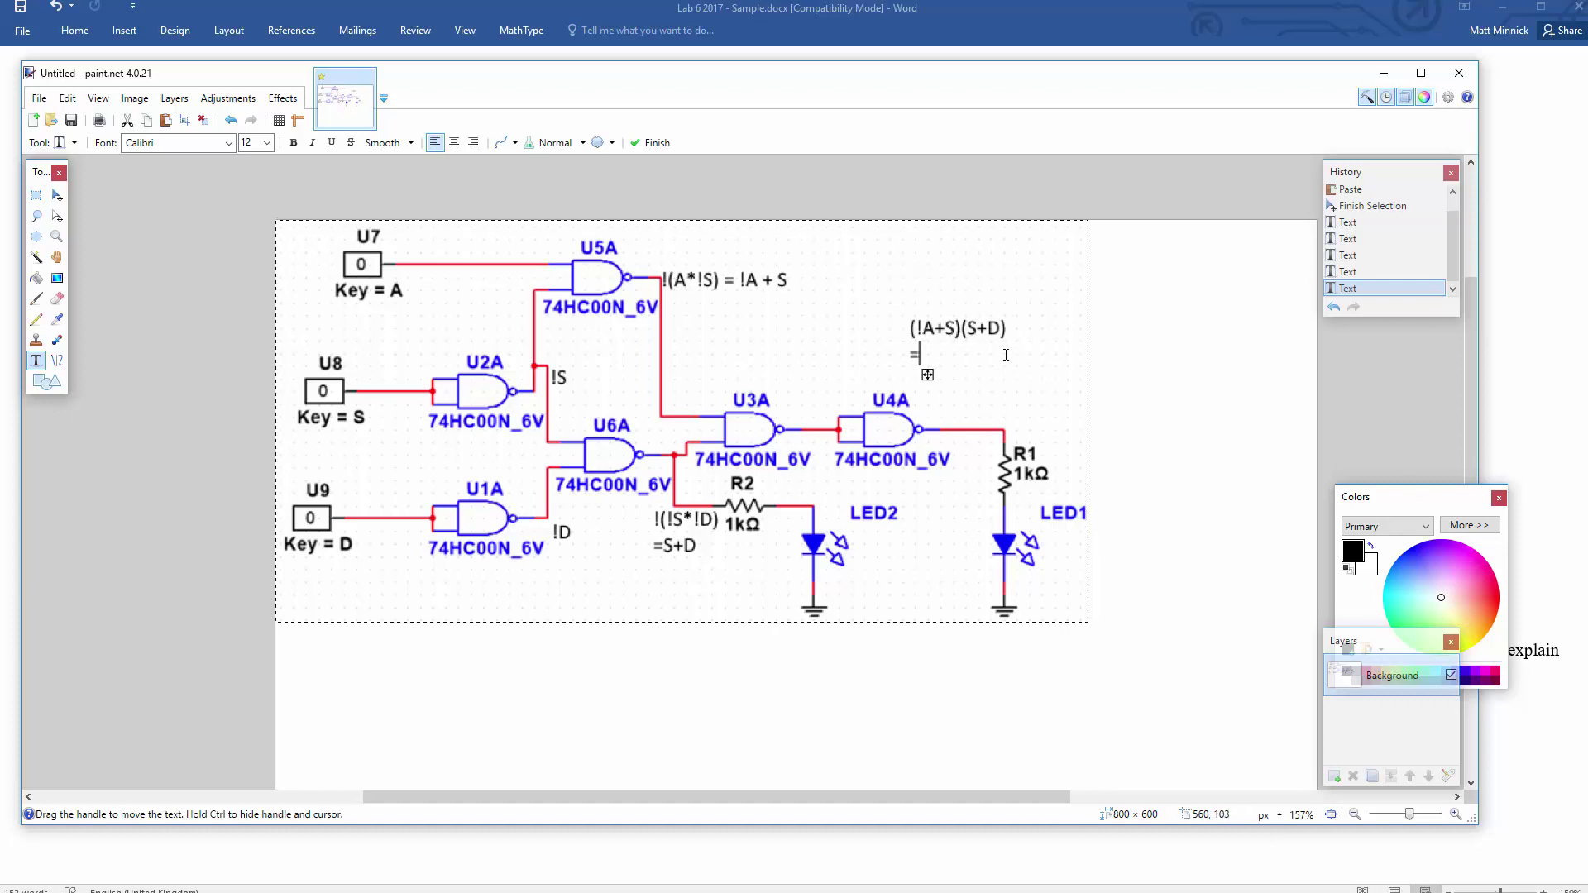
pyautogui.write('!A*D+S')
pyautogui.moveTo(993, 375); pyautogui.dragTo(1000, 405)
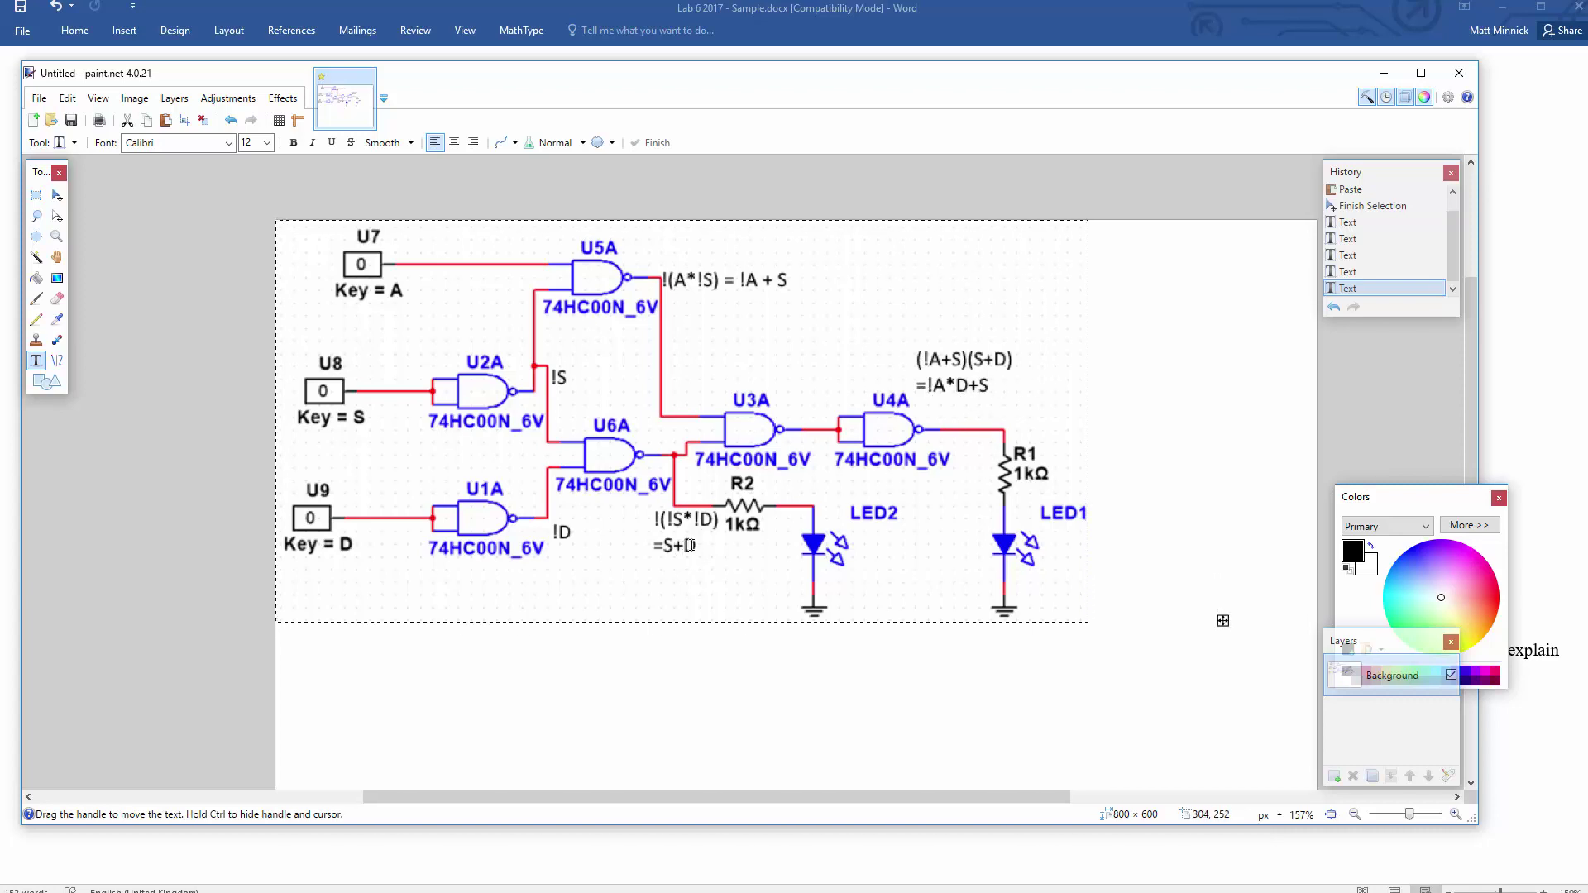
# Paste the annotated circuit below Step 1 in Word and type 'Boolean expression is' under it
pyautogui.hotkey('alt', 'Tab')
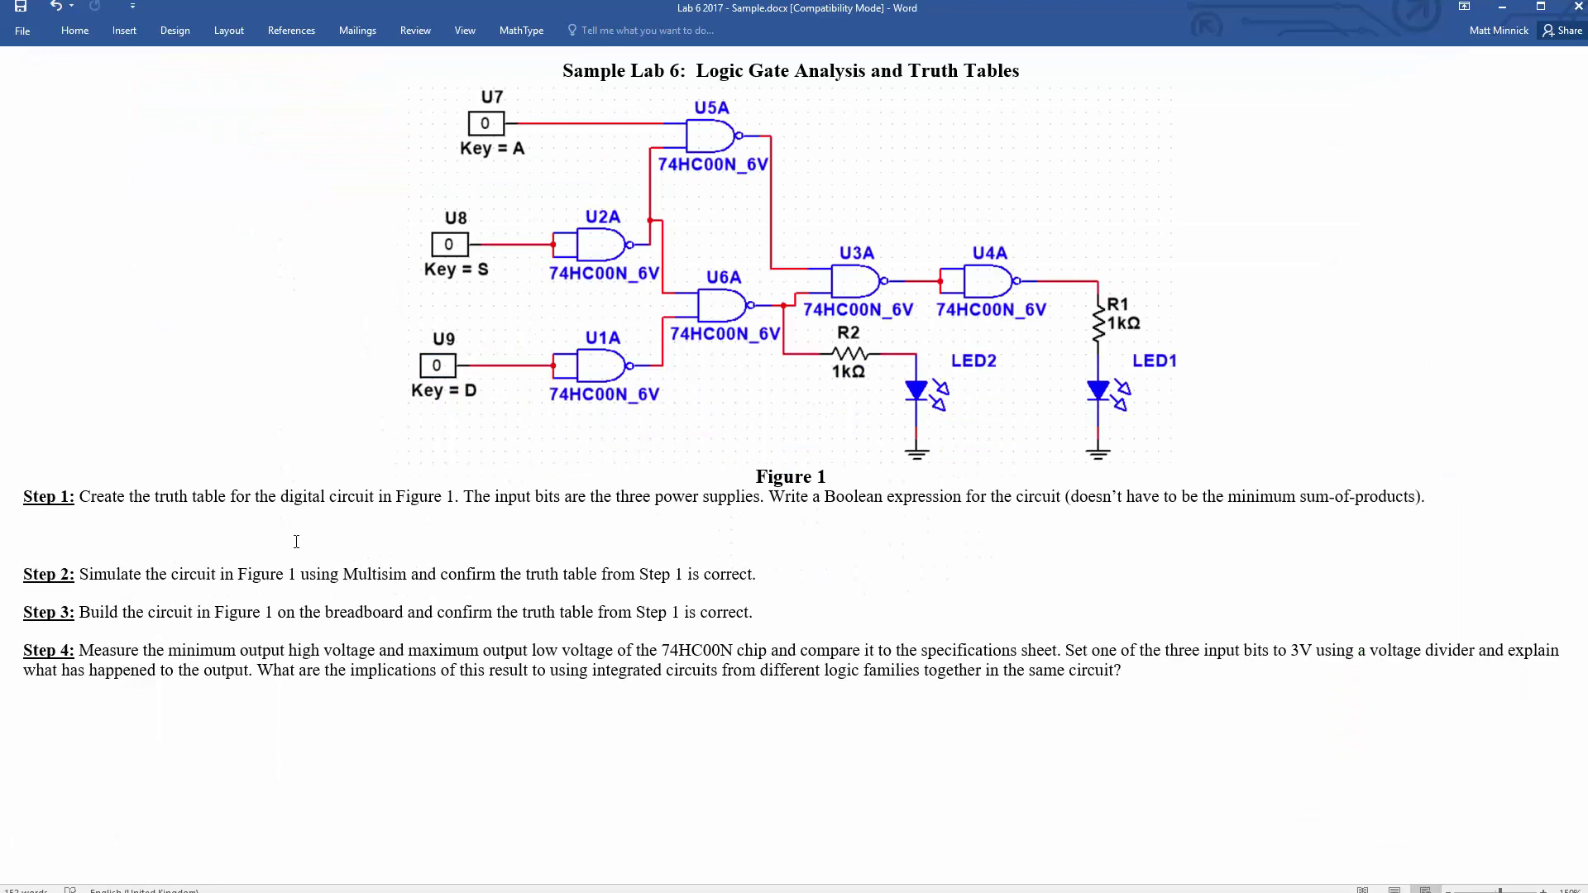
pyautogui.hotkey('ctrl', 'v')
pyautogui.scroll(-2, 933, 543)
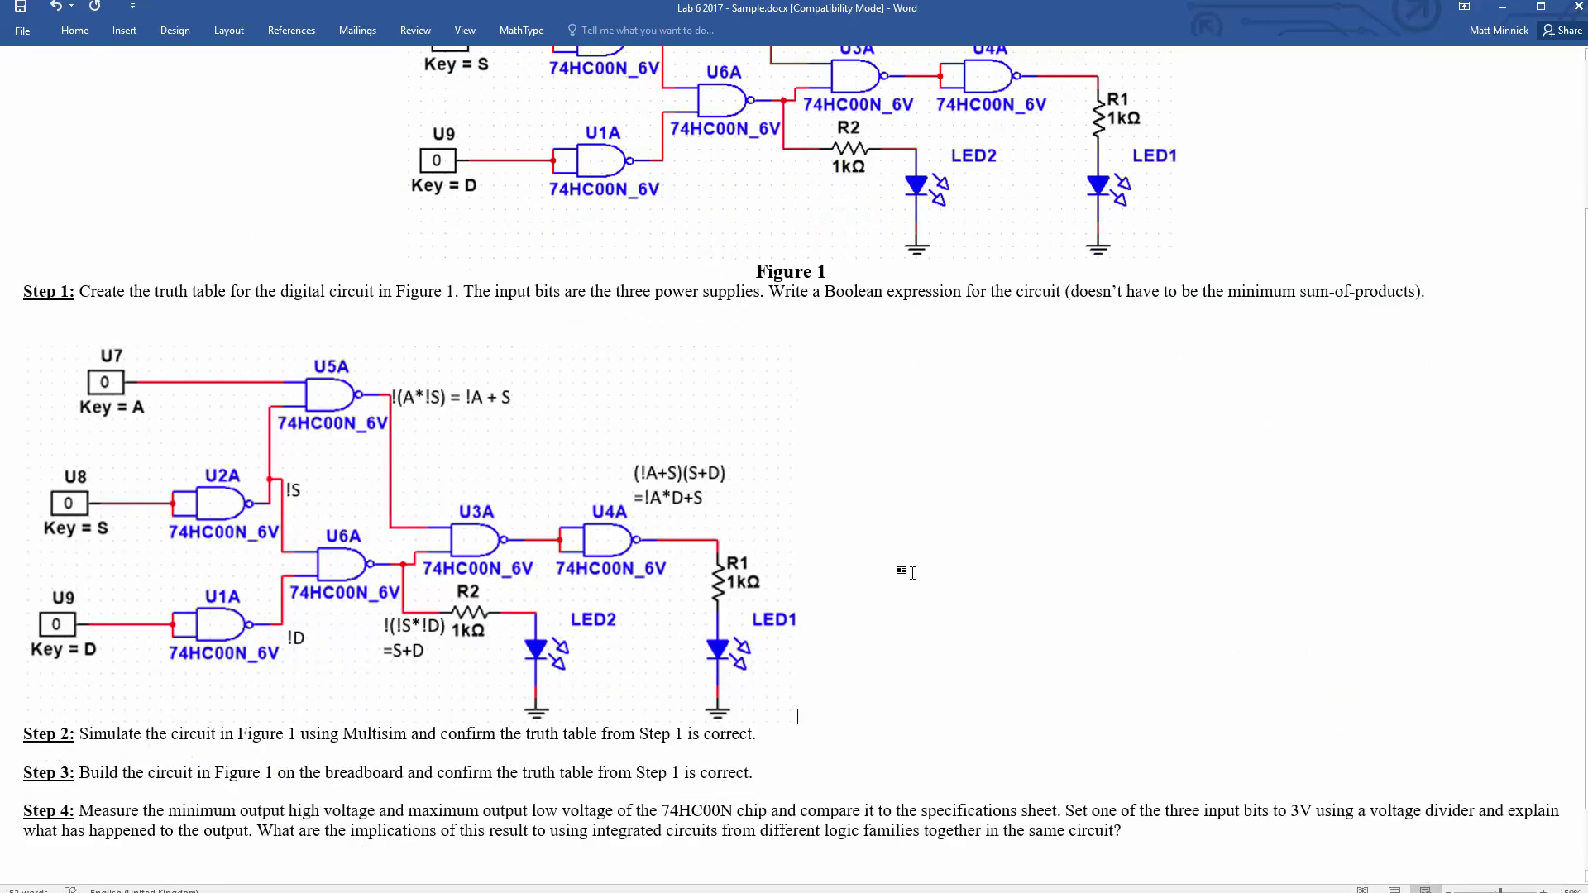
pyautogui.press('Return')
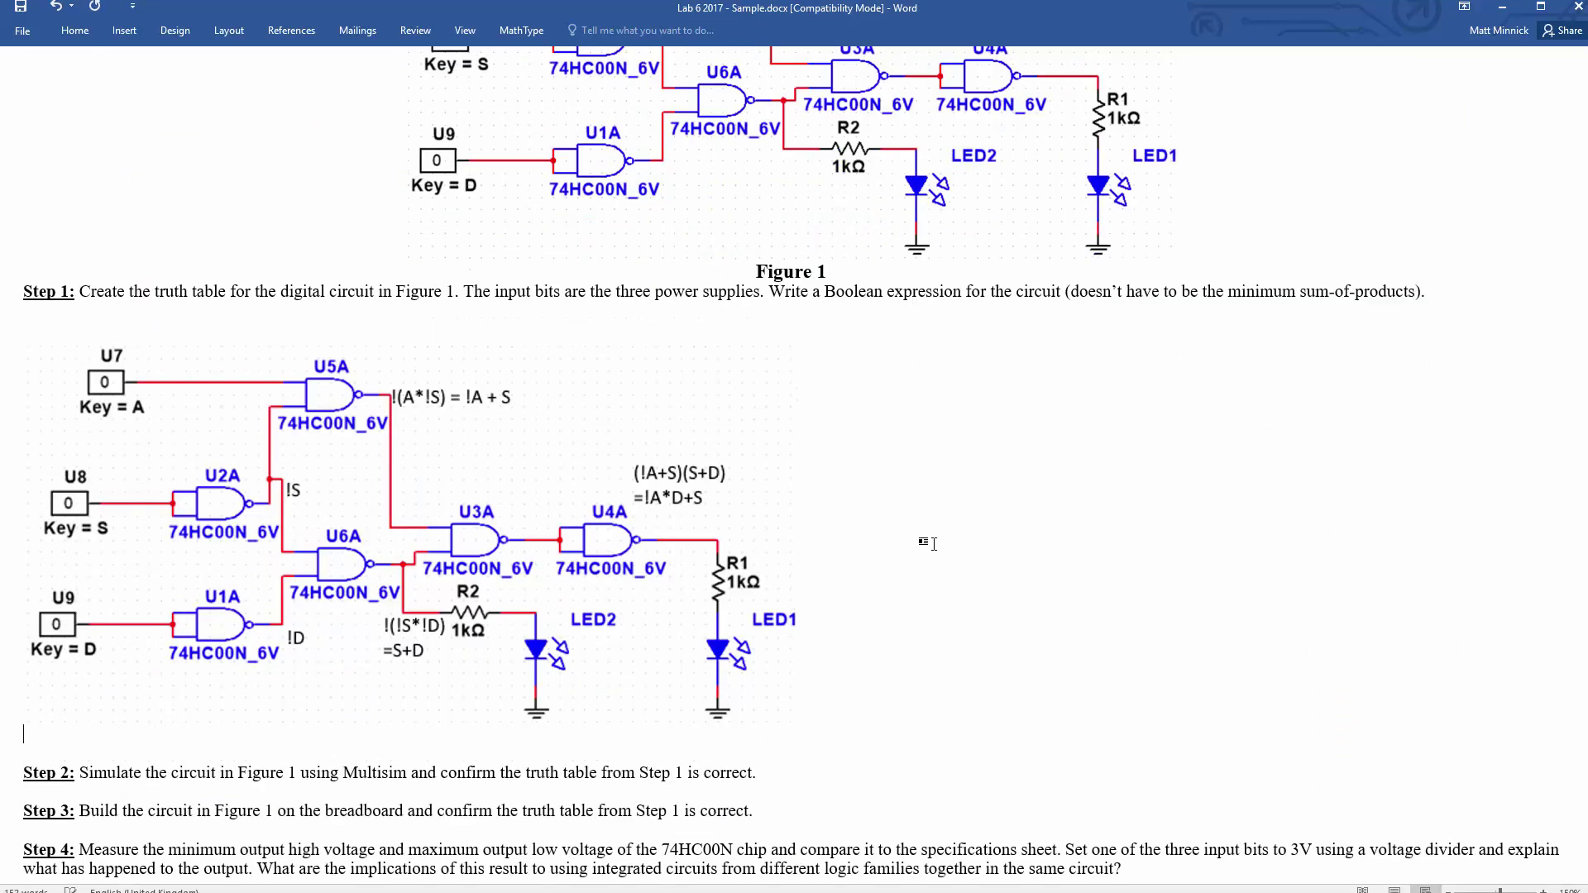
pyautogui.write('Boolean expression is')
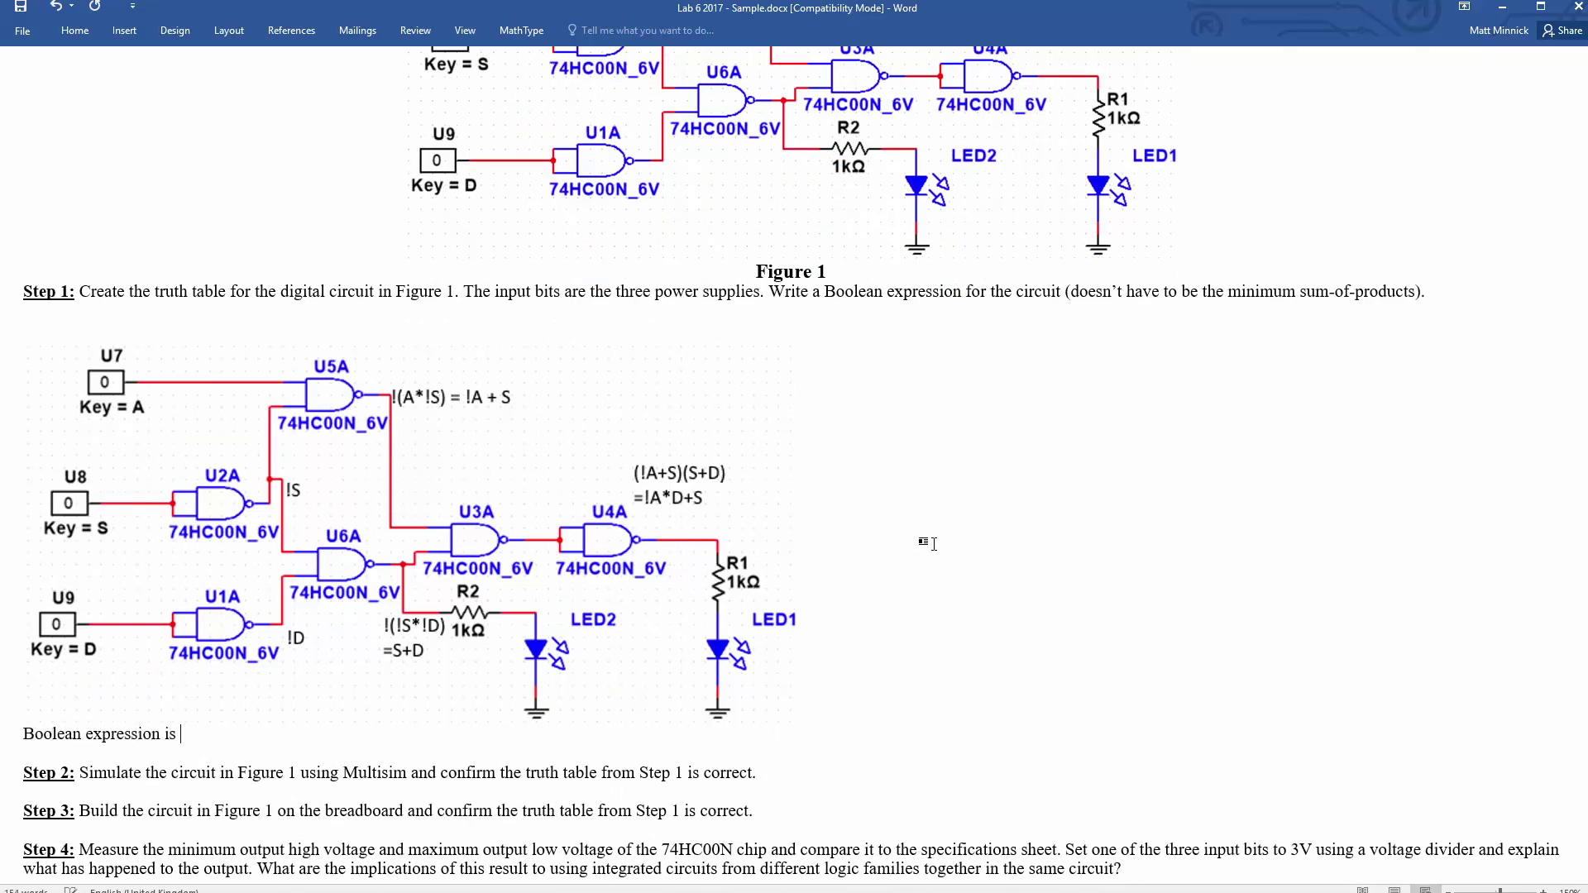
# Discard a first S+D attempt and start a fresh MathType equation with Y1=S+D
pyautogui.hotkey('ctrl', 'alt', 'q')
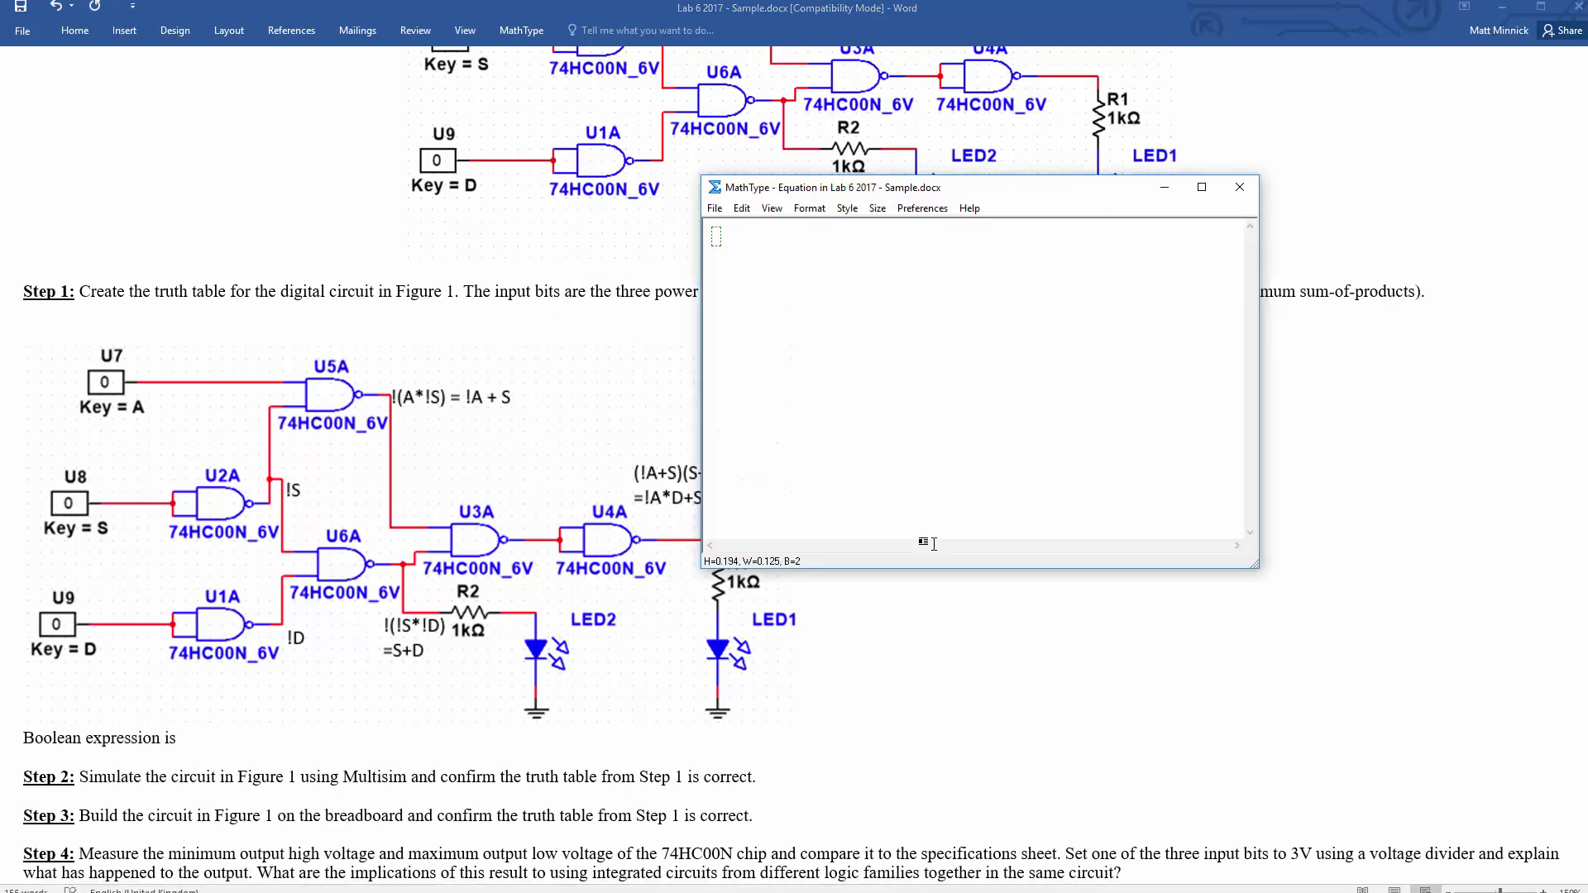
pyautogui.write('S+D')
pyautogui.hotkey('ctrl', 'F4')
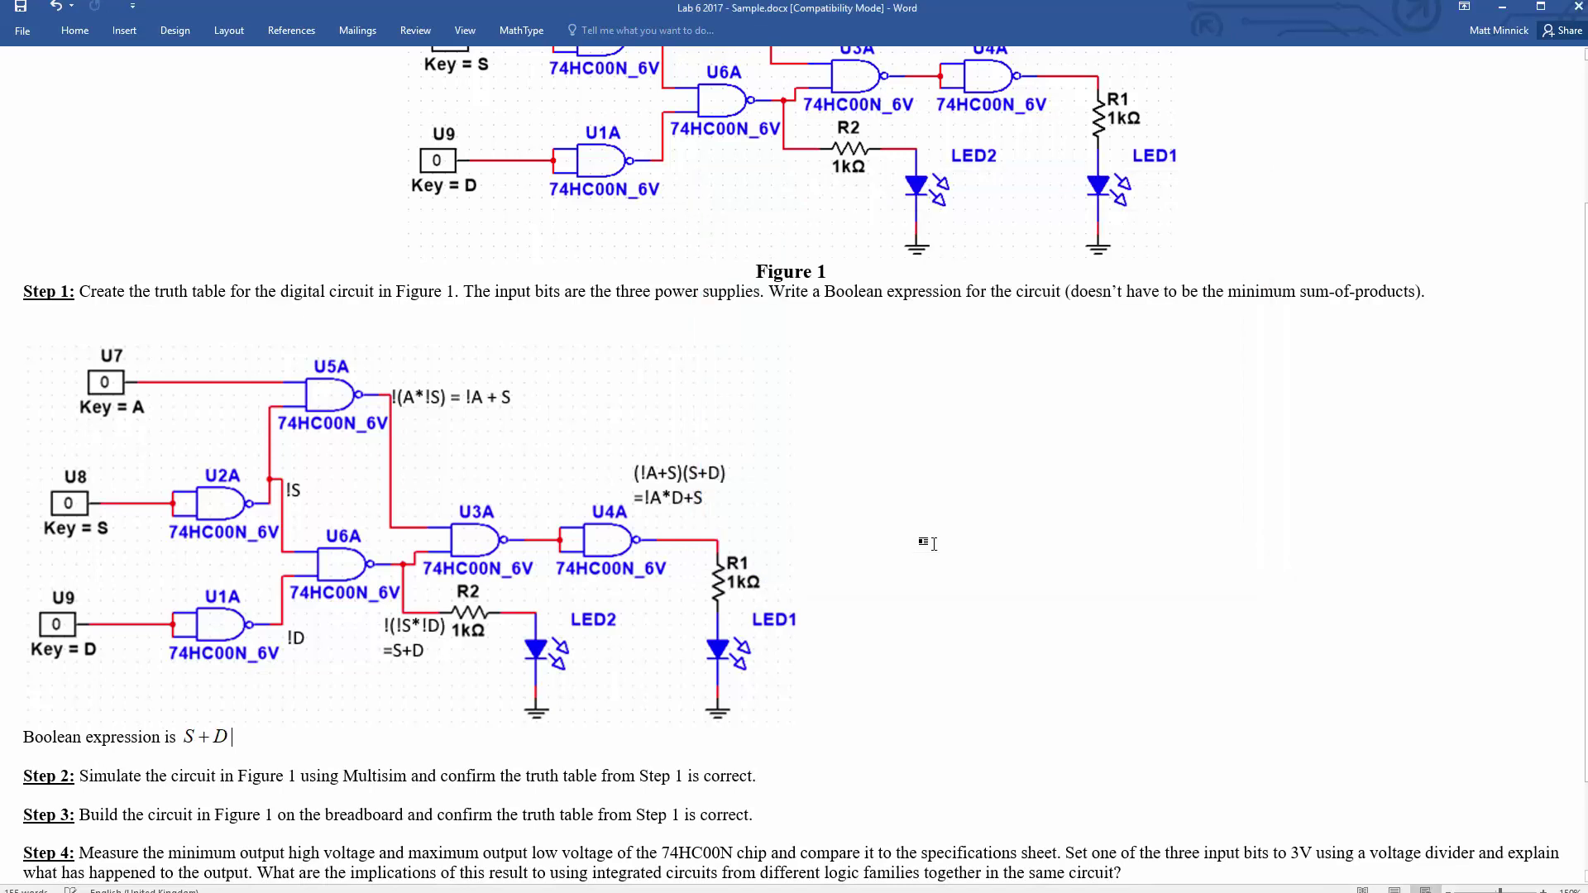
pyautogui.write('for')
pyautogui.press('BackSpace')
pyautogui.press('BackSpace')
pyautogui.press('BackSpace')
pyautogui.press('BackSpace')
pyautogui.press('BackSpace')
pyautogui.hotkey('ctrl', 'alt', 'q')
pyautogui.write('Y1=S+D')
pyautogui.press('Return')
pyautogui.write('Y2=')
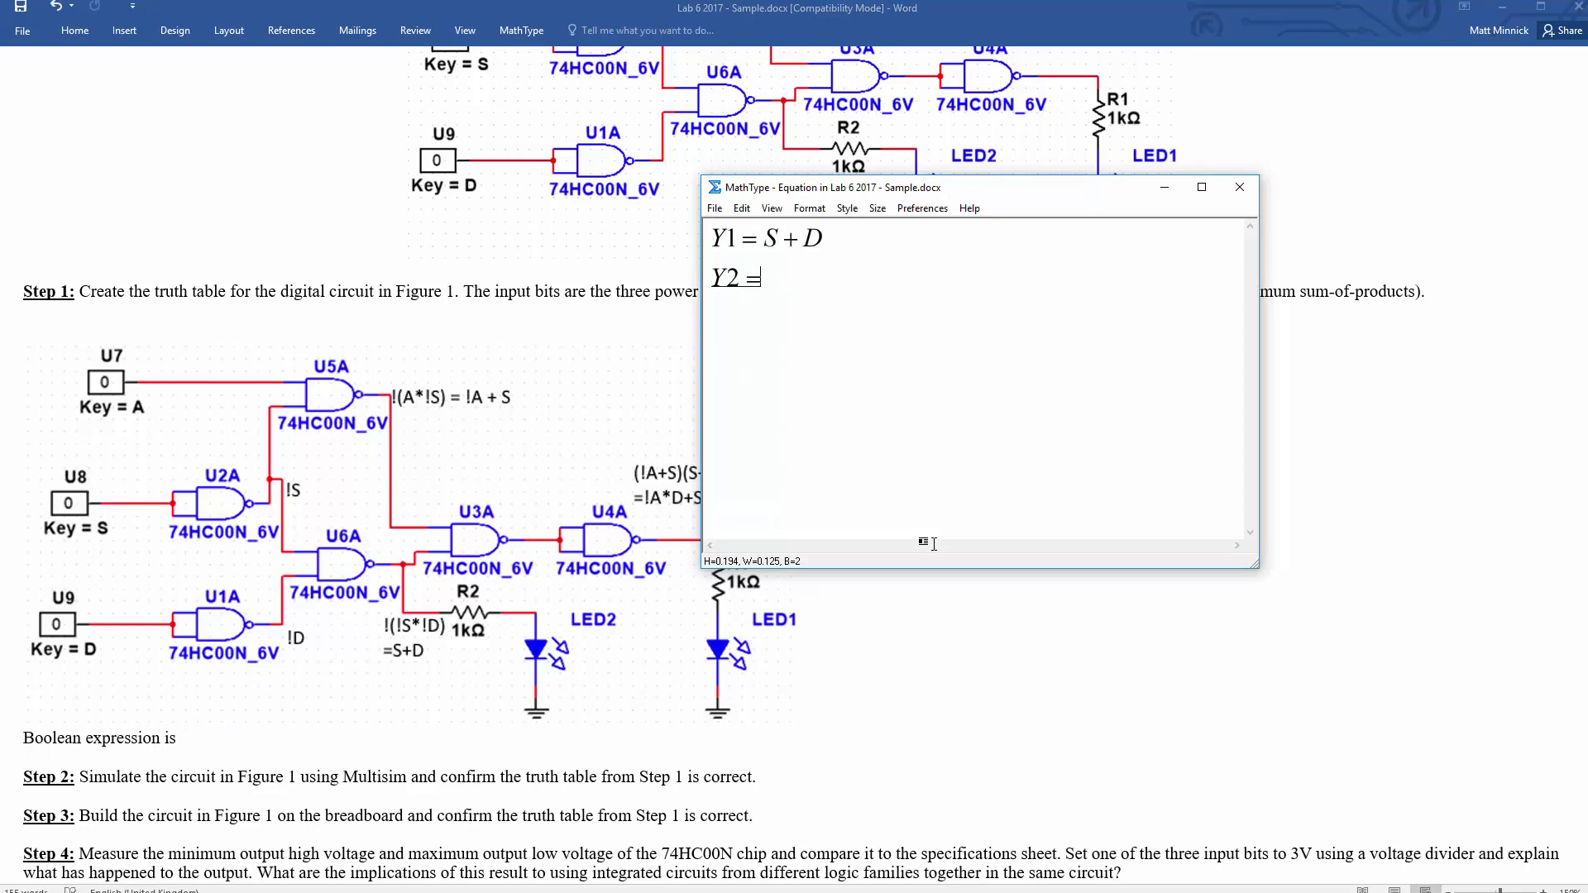
pyautogui.write('A')
pyautogui.press('BackSpace')
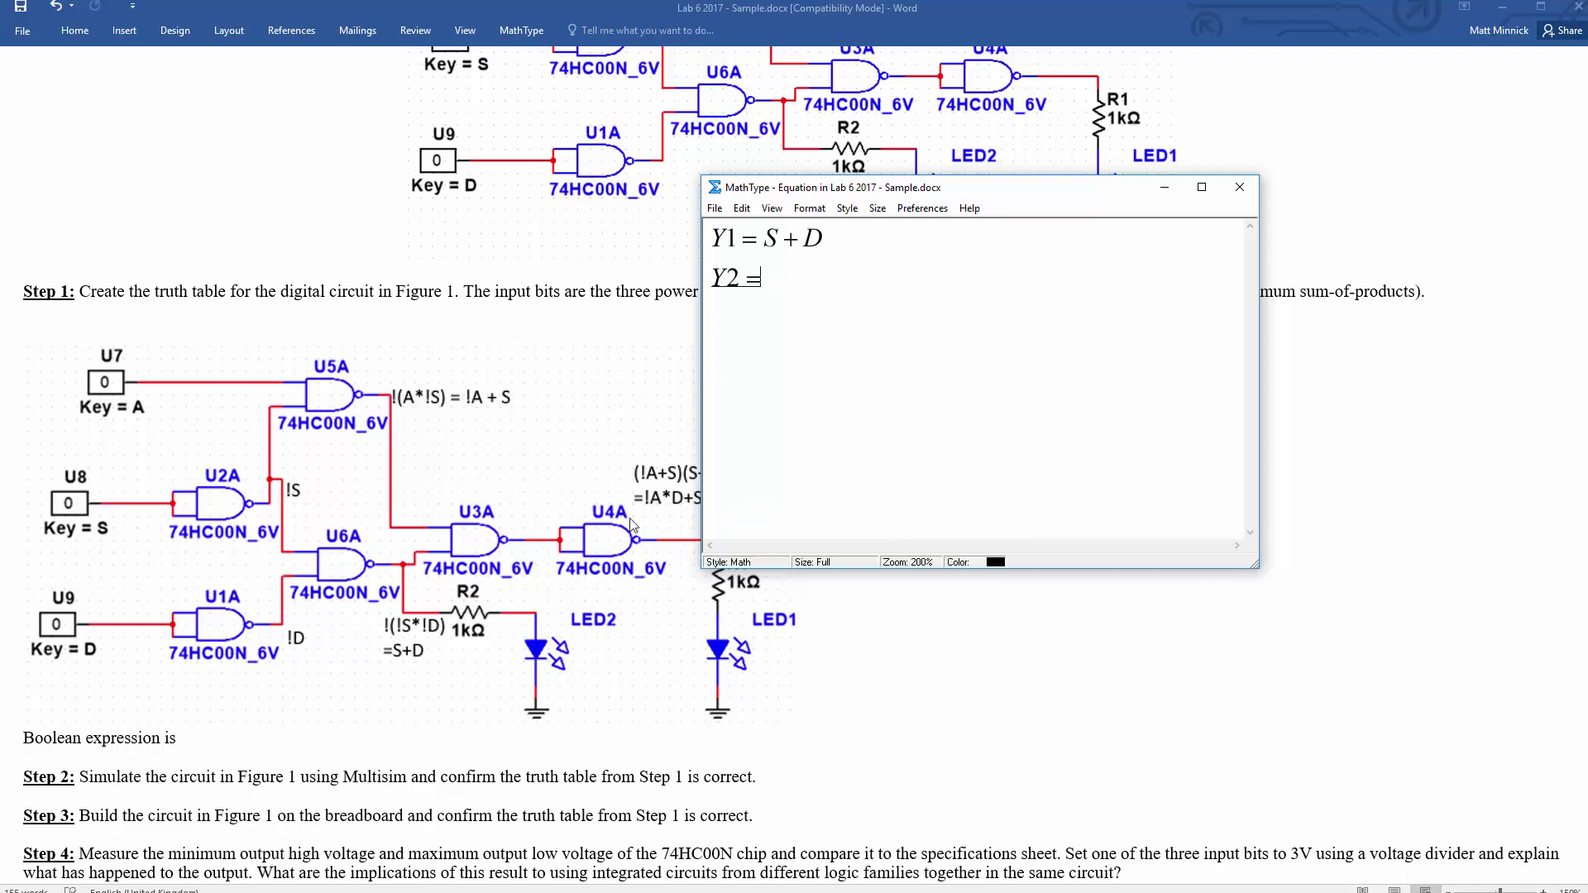
pyautogui.moveTo(898, 192); pyautogui.dragTo(1030, 190)
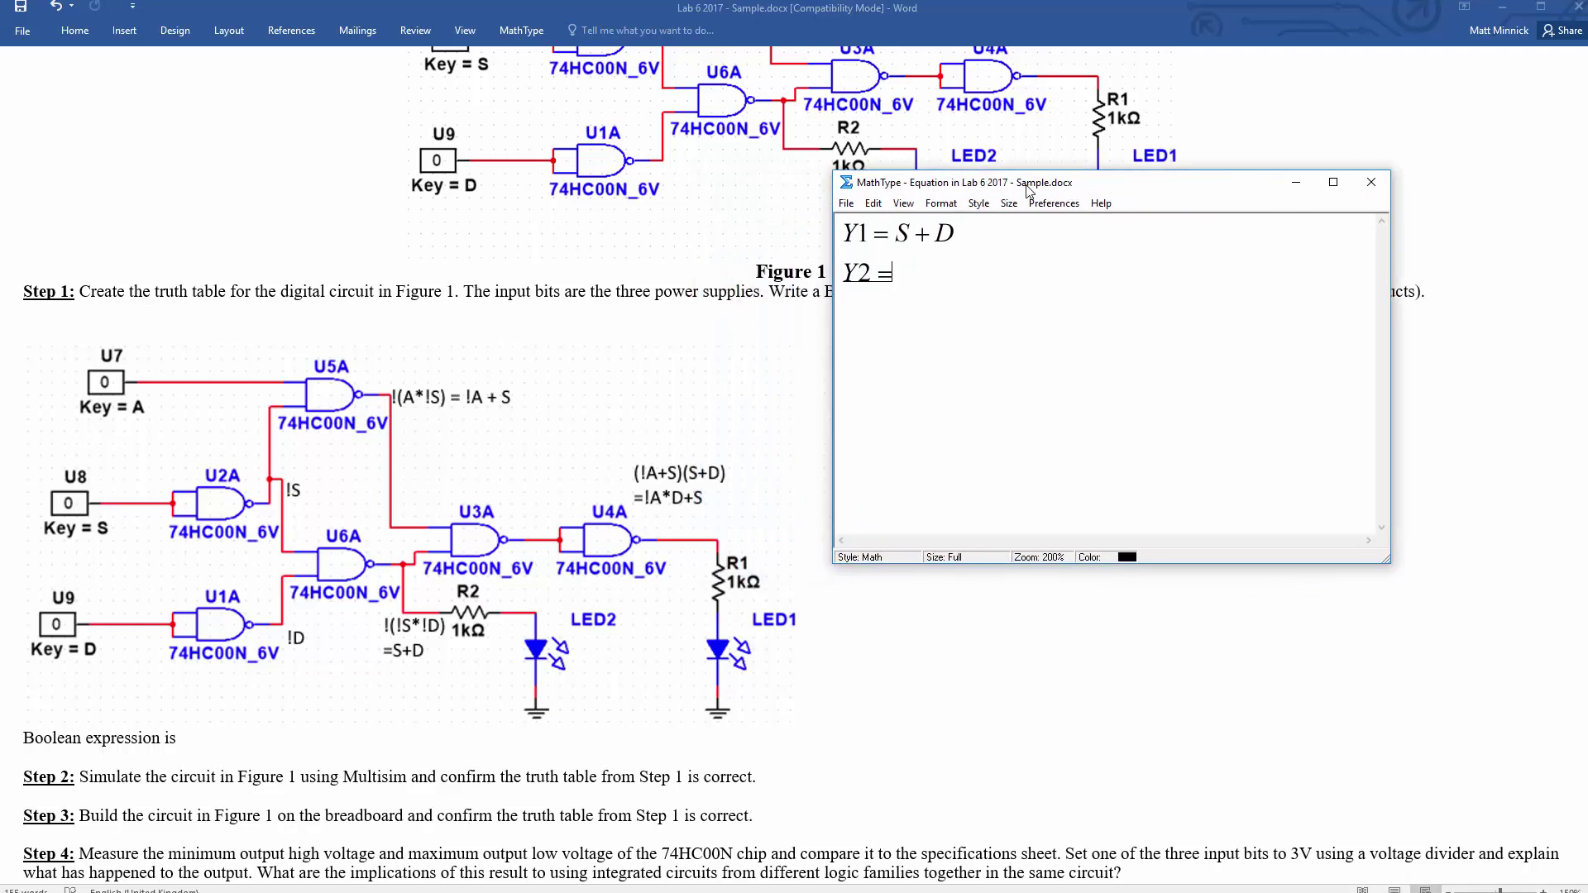
# Write the second line as Y2=(Ā+S)(S+D)
pyautogui.hotkey('ctrl', '9')
pyautogui.write('A')
pyautogui.hotkey('ctrl', 'shift', '-')
pyautogui.write('+S')
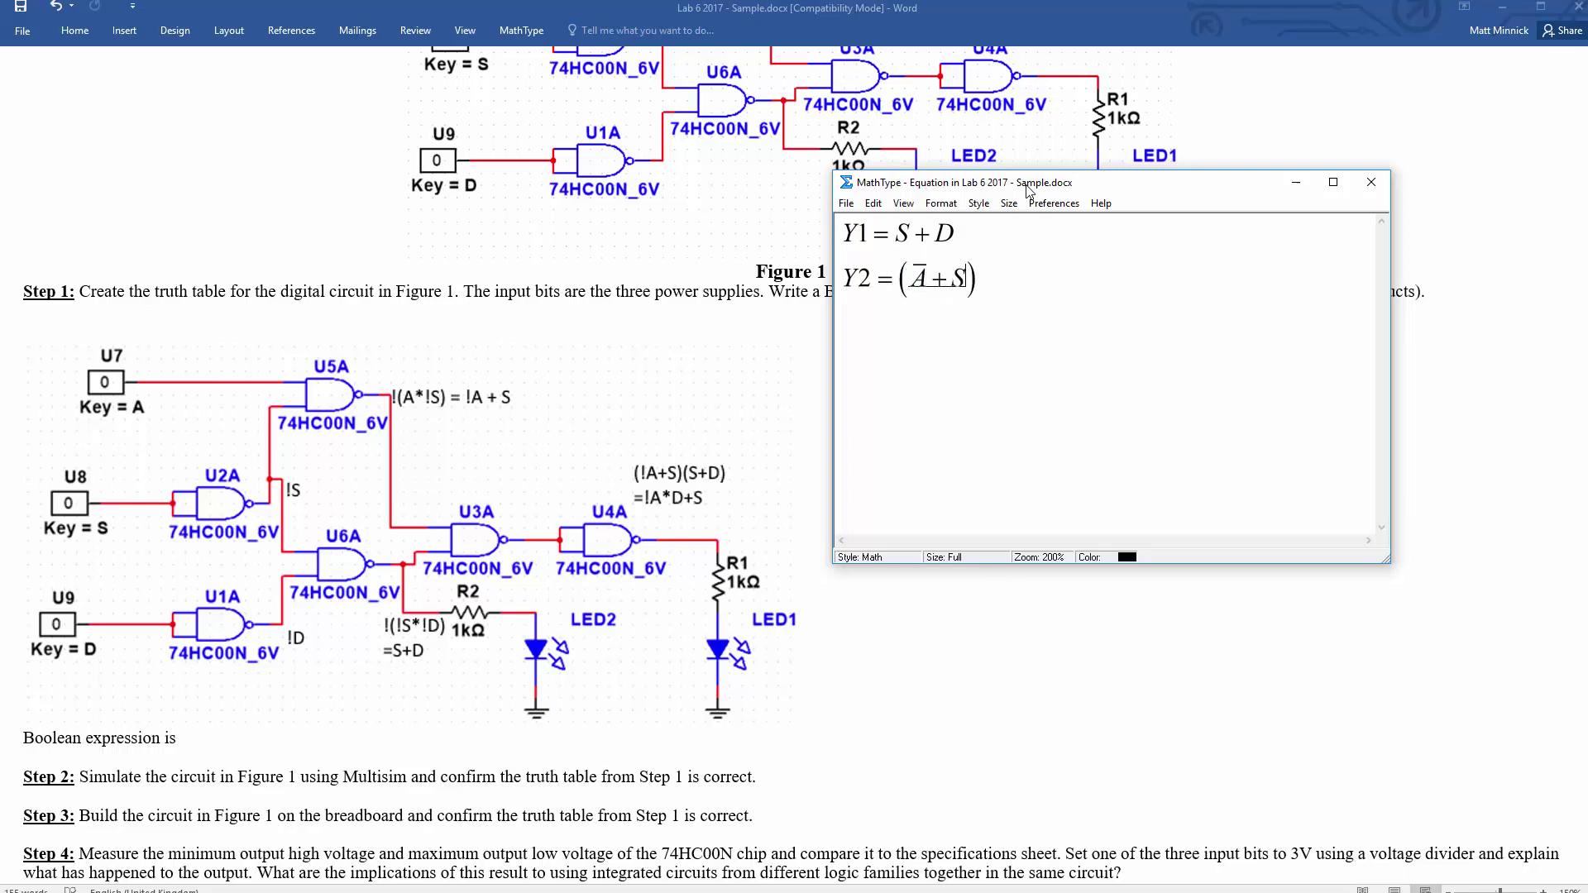
pyautogui.press('Right')
pyautogui.hotkey('ctrl', '9')
pyautogui.write('S+D')
pyautogui.press('Right')
pyautogui.write('=')
pyautogui.press('BackSpace')
# Add the expansion line =ĀS+ĀD+SS+SD
pyautogui.press('Return')
pyautogui.write('=A')
pyautogui.hotkey('ctrl', 'shift', '-')
pyautogui.write('S')
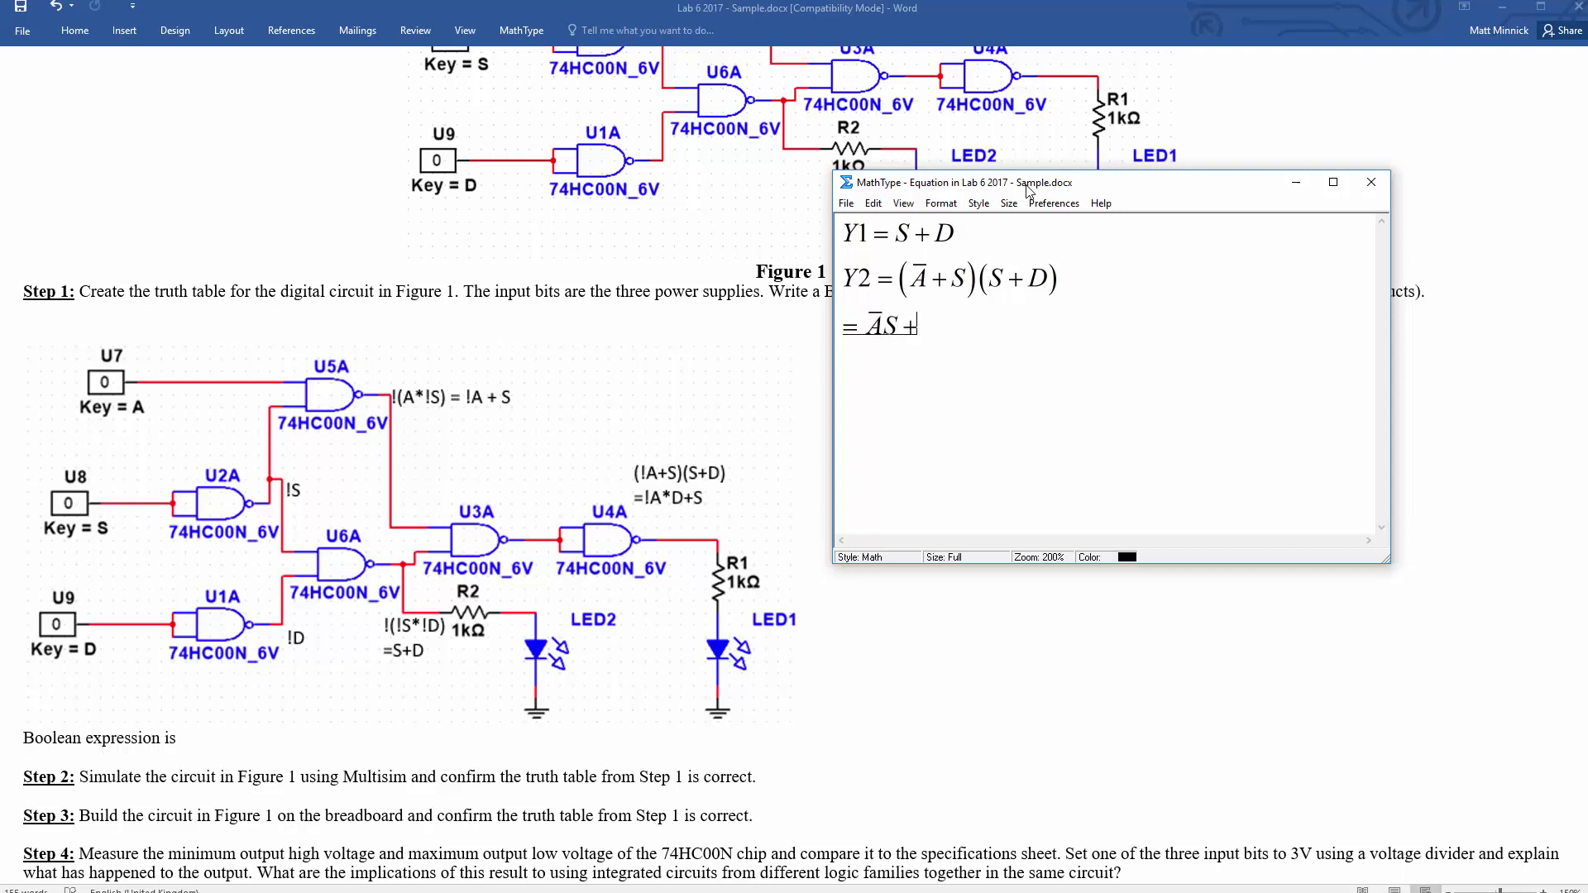
pyautogui.write('+A')
pyautogui.hotkey('ctrl', 'shift', '-')
pyautogui.write('D + SS + SD')
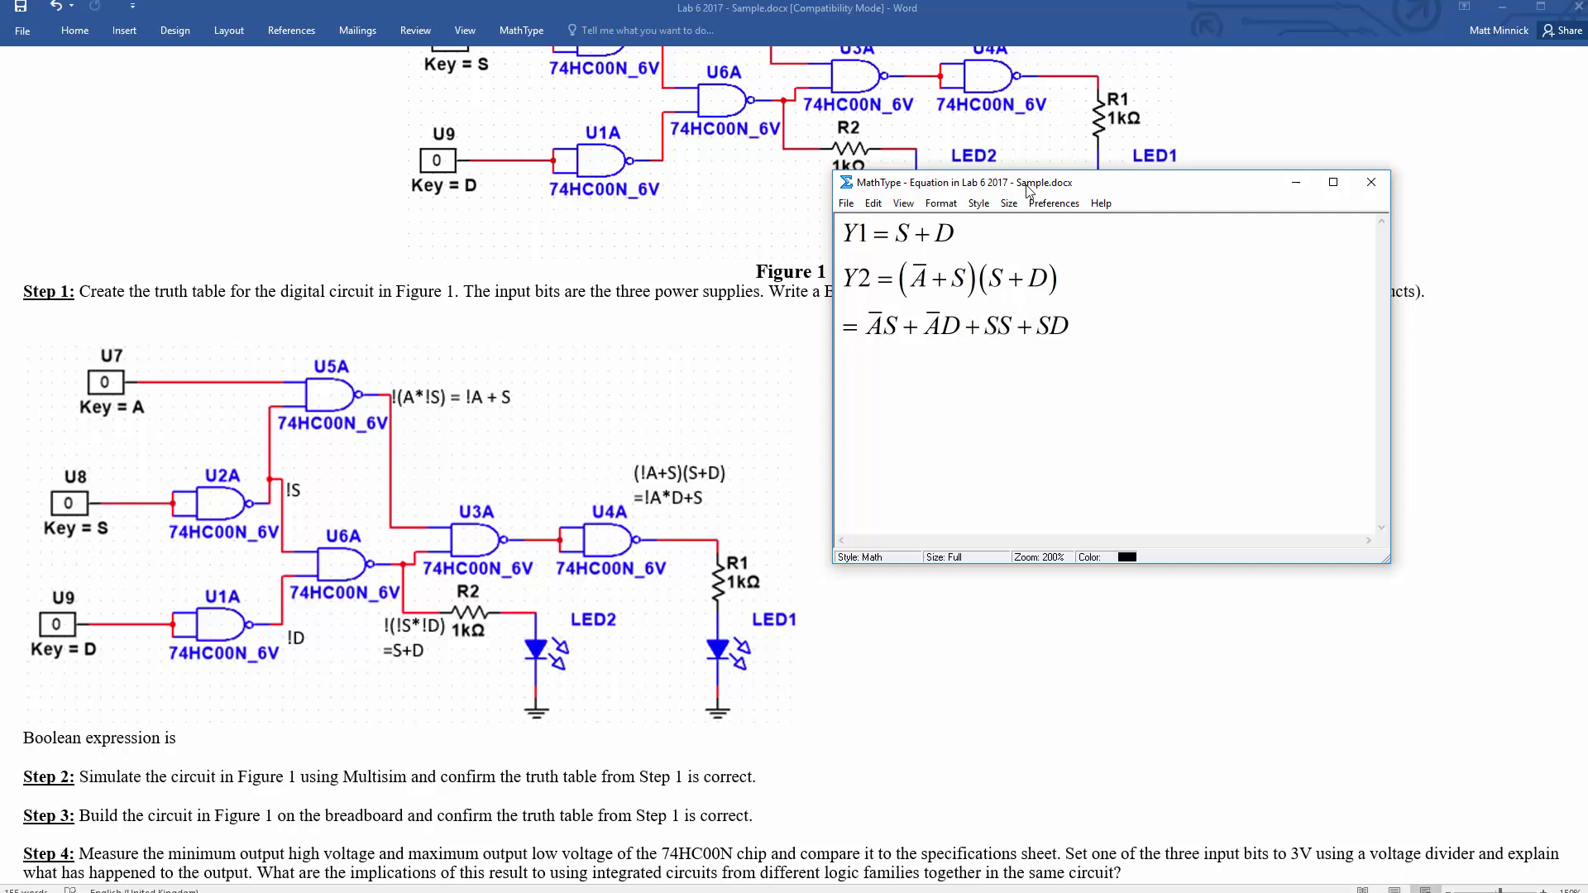
# Add the final line =ĀD+S and insert the equation into the document
pyautogui.press('Return')
pyautogui.write('= A̅S')
pyautogui.press('BackSpace')
pyautogui.write('A')
pyautogui.hotkey('ctrl', 'shift', '-')
pyautogui.write('D+S')
pyautogui.hotkey('ctrl', 'F4')
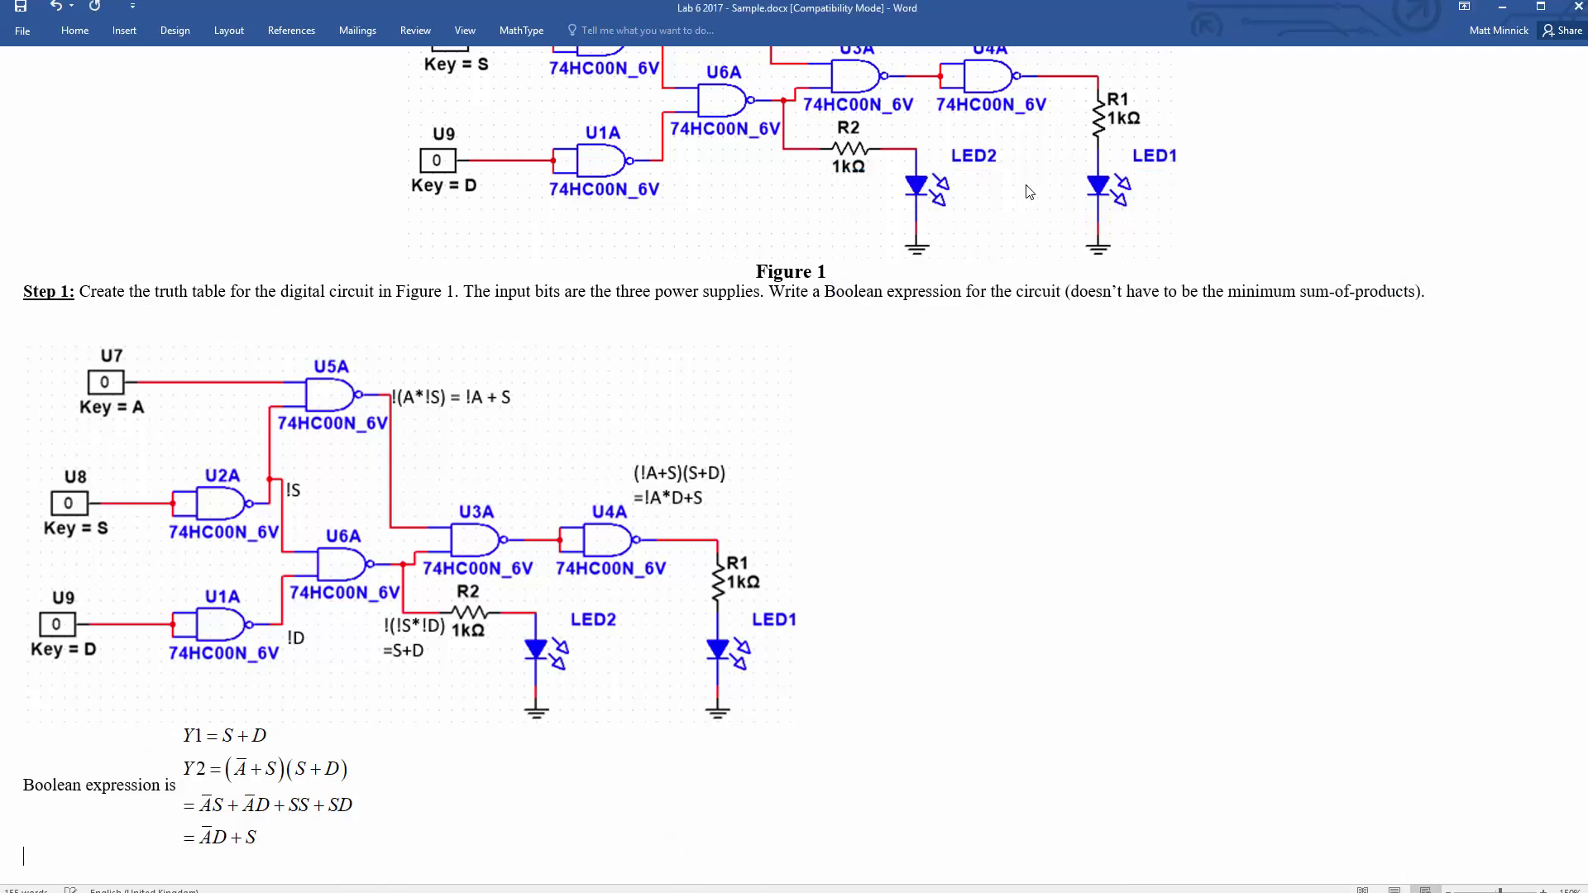
# Move the Y1/Y2 equation onto its own line with a blank line after it
pyautogui.press('Return')
pyautogui.press('End')
pyautogui.press('Return')
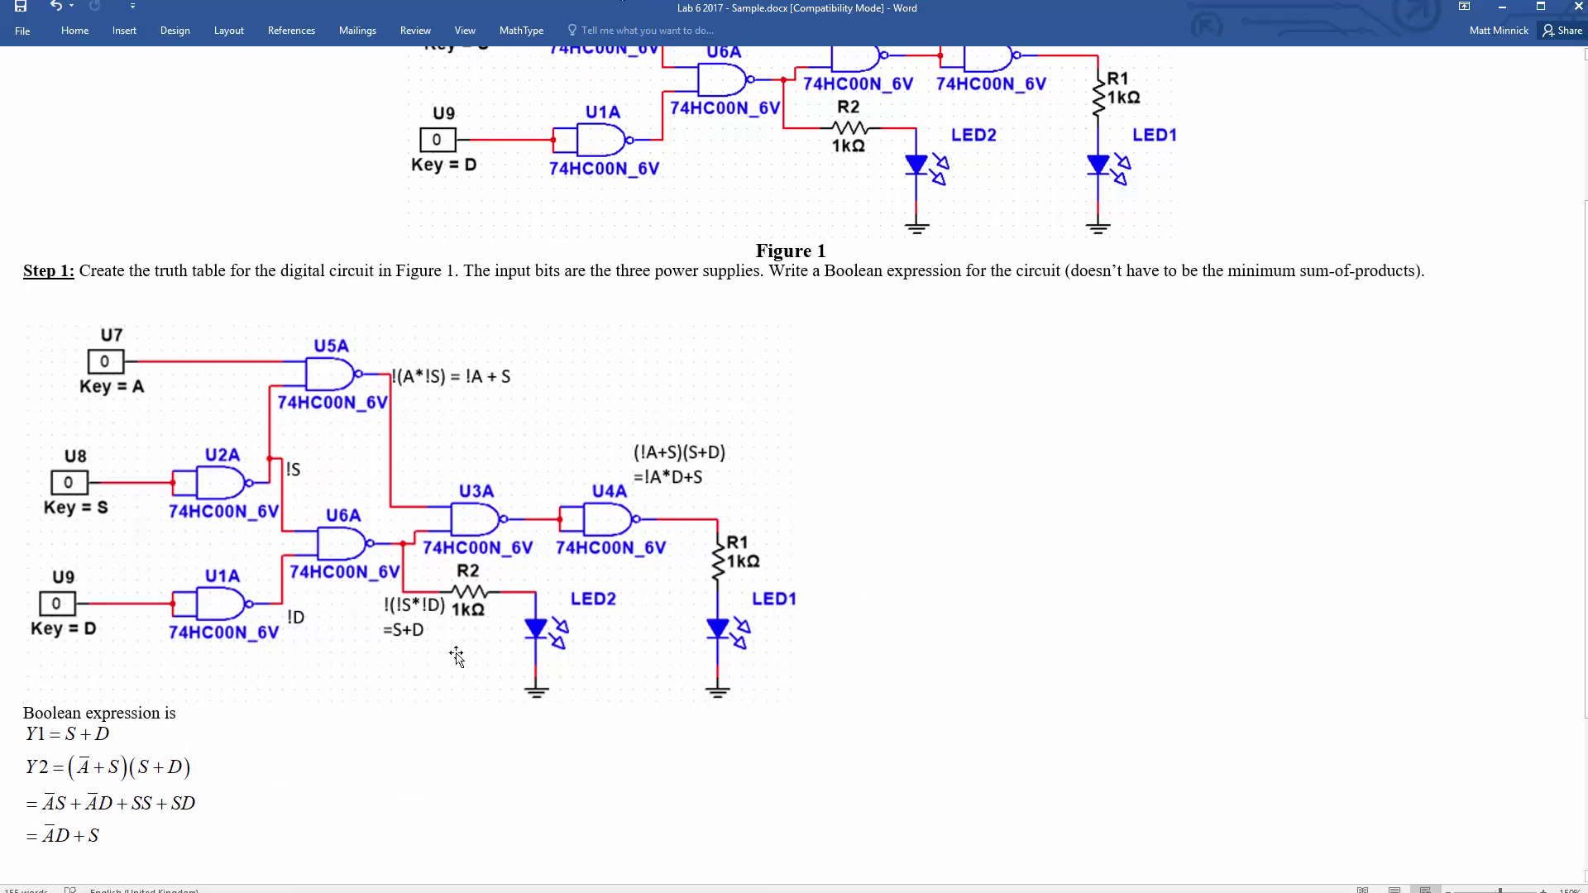
pyautogui.scroll(3, 459, 654)
pyautogui.scroll(2, 117, 416)
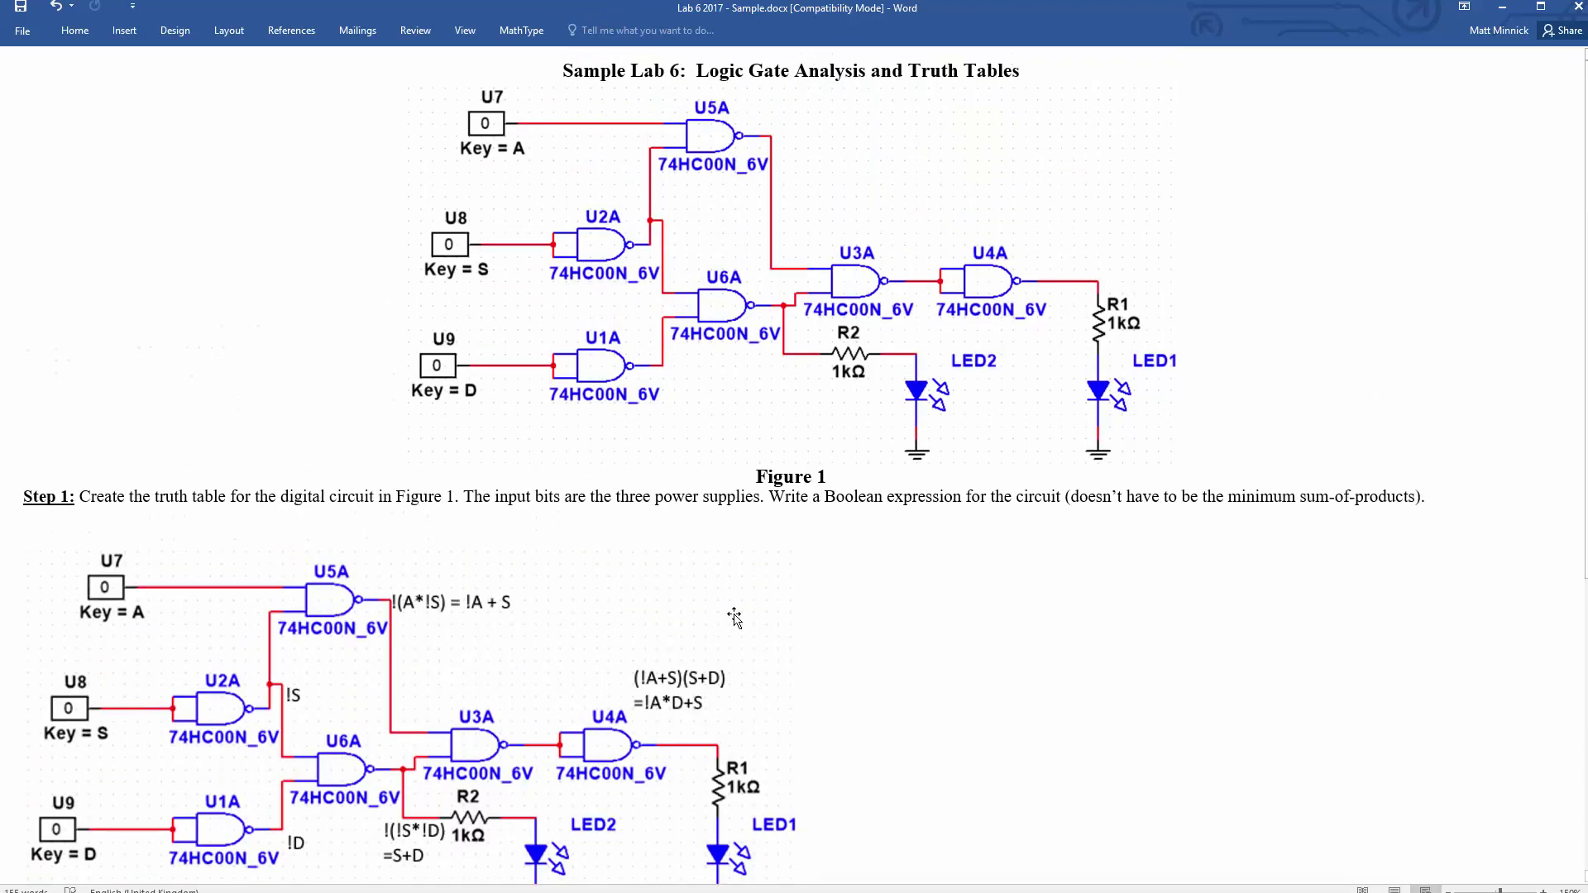
pyautogui.scroll(-7, 117, 416)
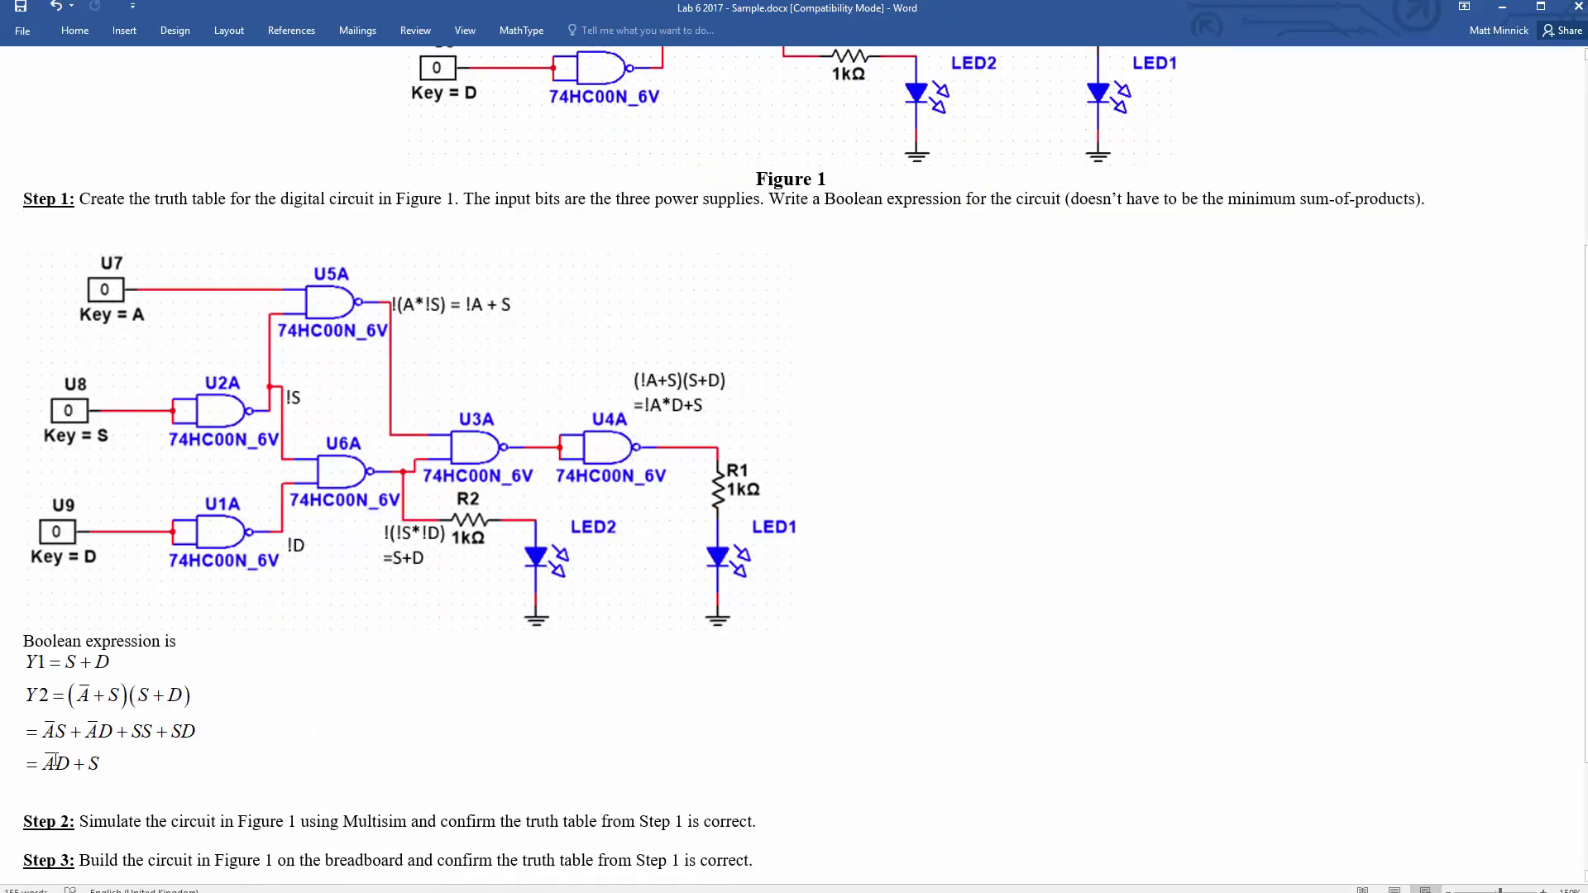
pyautogui.scroll(7, 378, 696)
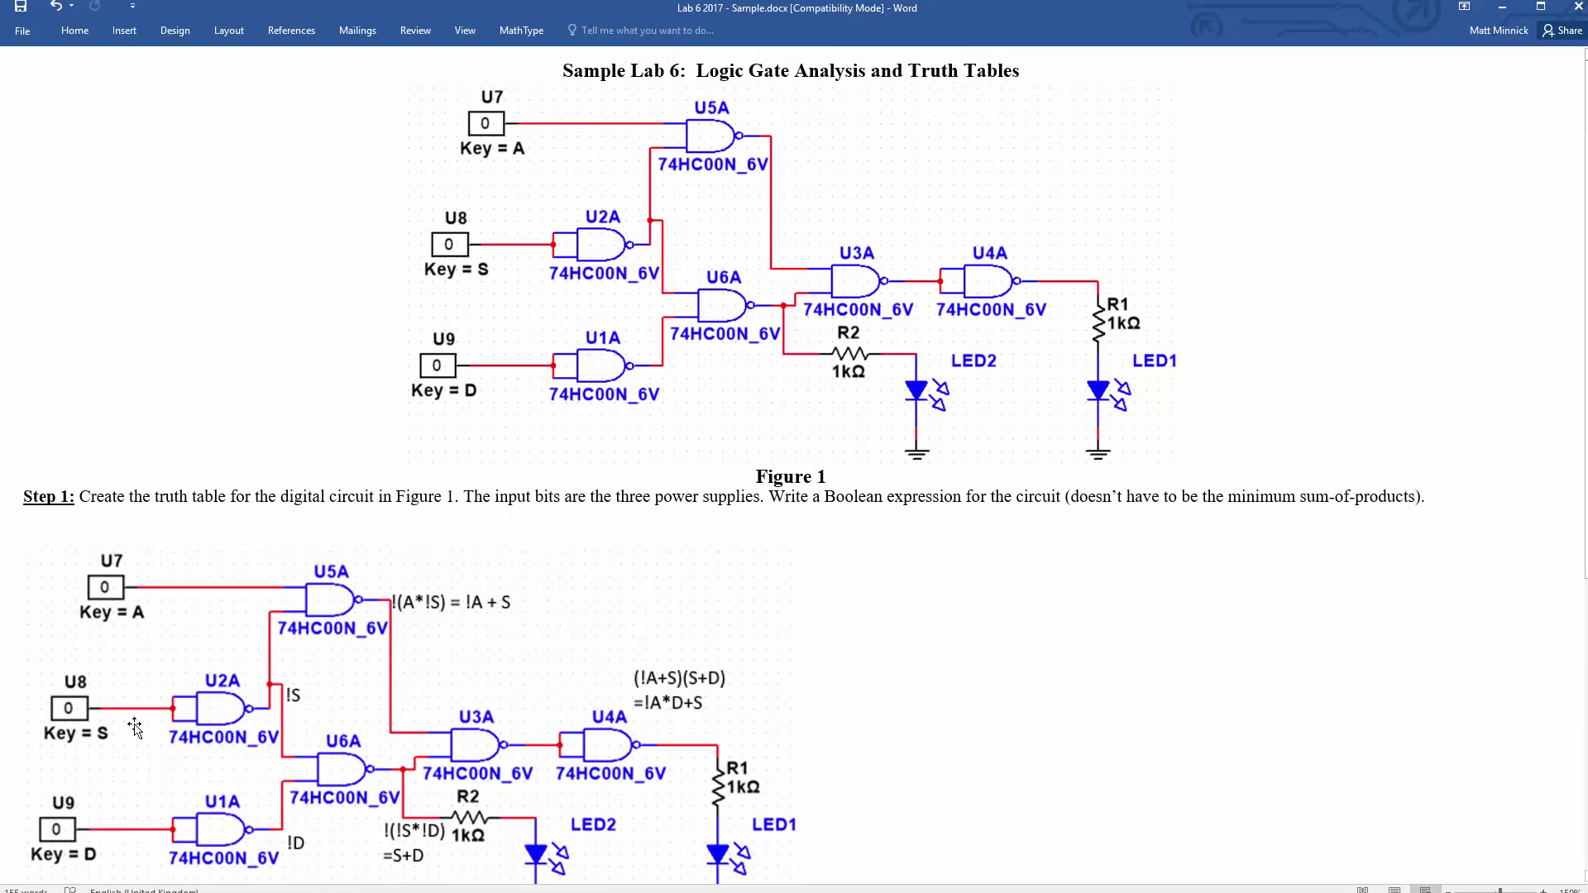
# Insert a five-column, seven-row table under Step 1
pyautogui.press('alt')
pyautogui.press('n')
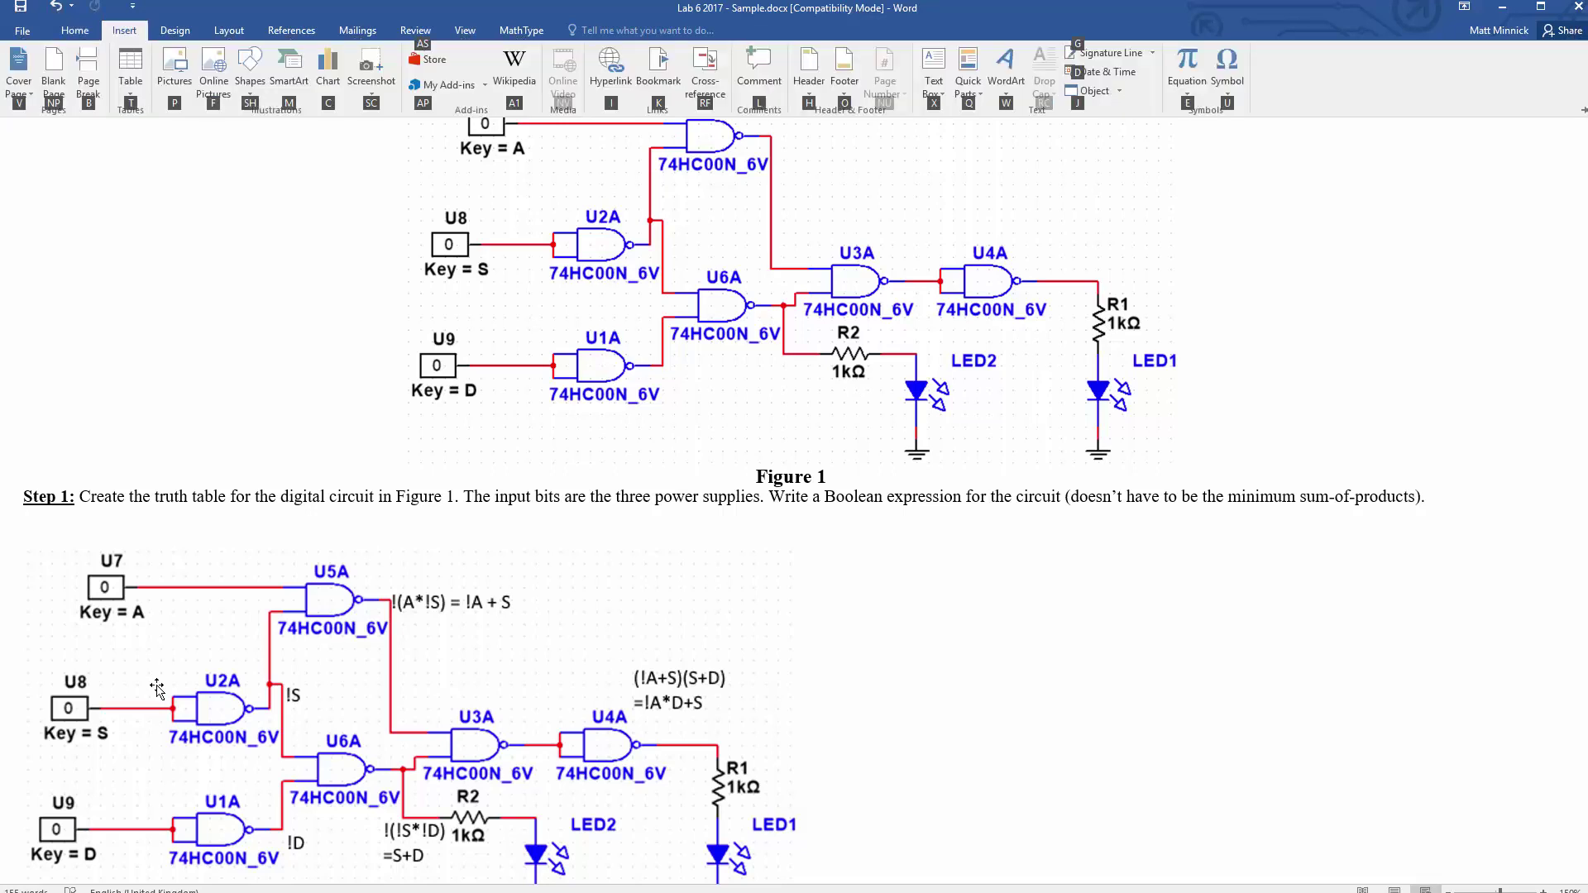
pyautogui.press('t')
pyautogui.press('Right')
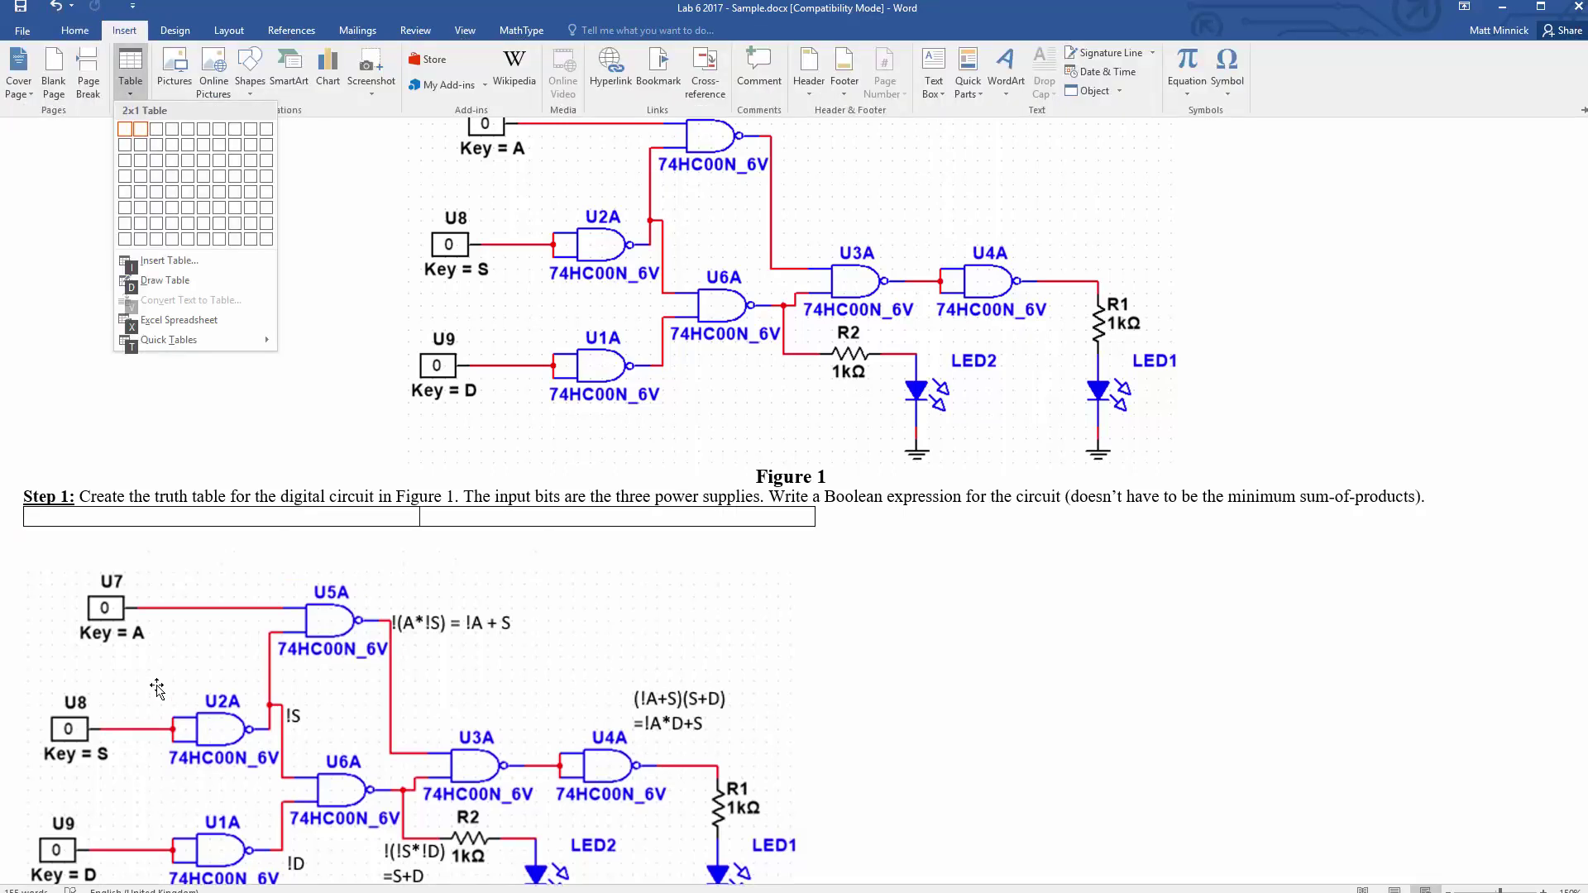
pyautogui.press('Down')
pyautogui.press('Up')
pyautogui.press('Right')
pyautogui.press('Right')
pyautogui.press('Right')
pyautogui.press('Right')
pyautogui.press('Down')
pyautogui.press('Down')
pyautogui.press('Down')
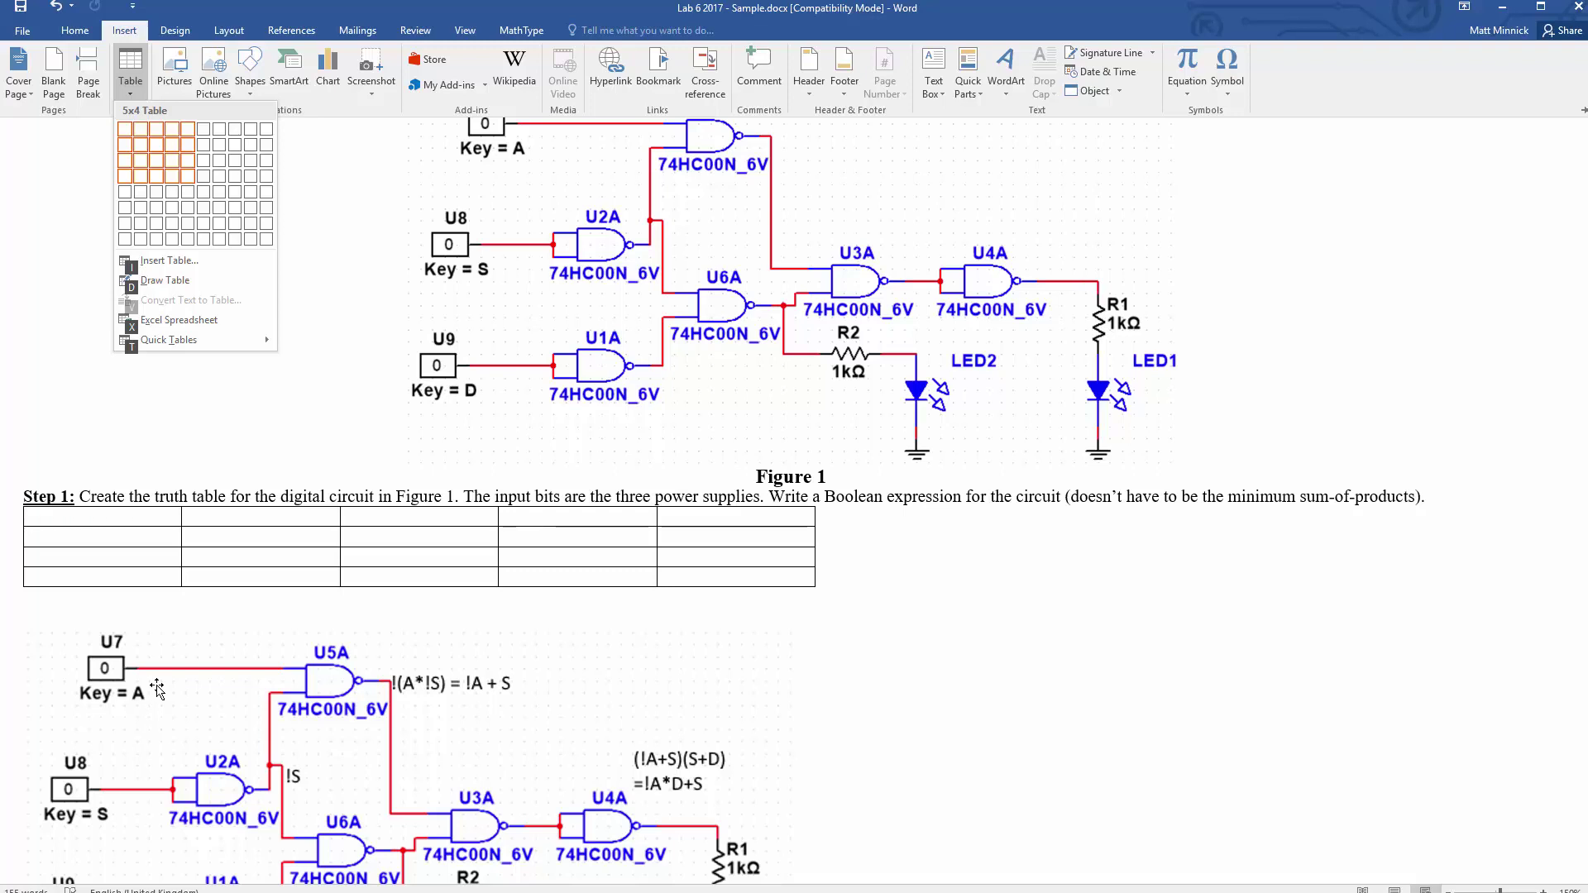
pyautogui.press('Down')
pyautogui.press('Down')
pyautogui.press('Down')
pyautogui.press('Down')
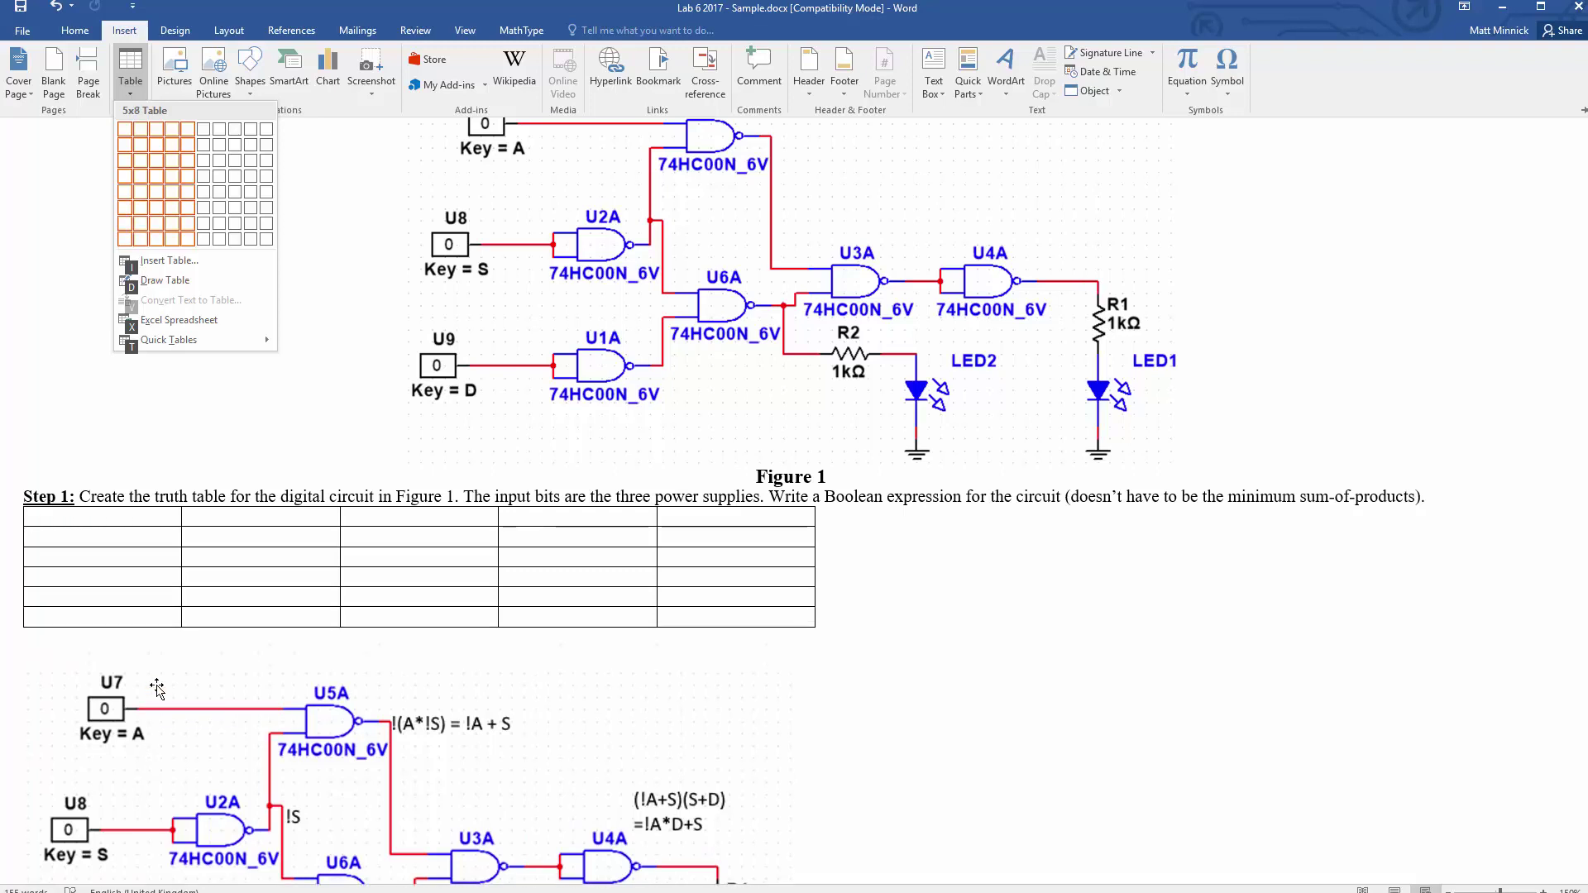
pyautogui.press('Up')
pyautogui.press('Return')
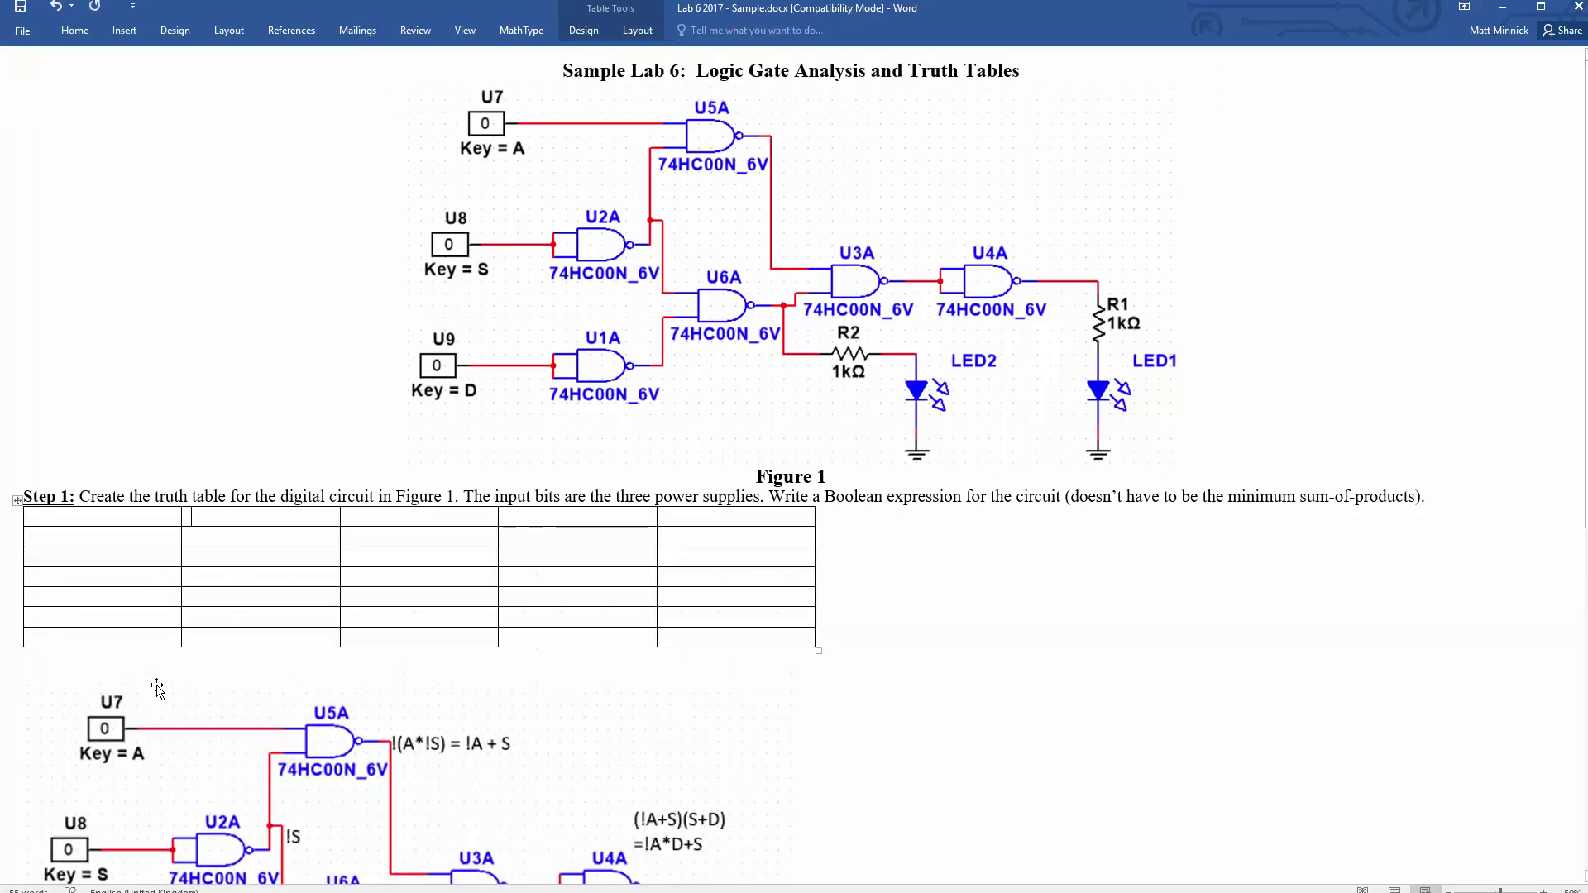
# Select the table, center it, then set it back to left alignment
pyautogui.press('alt+KP_5')
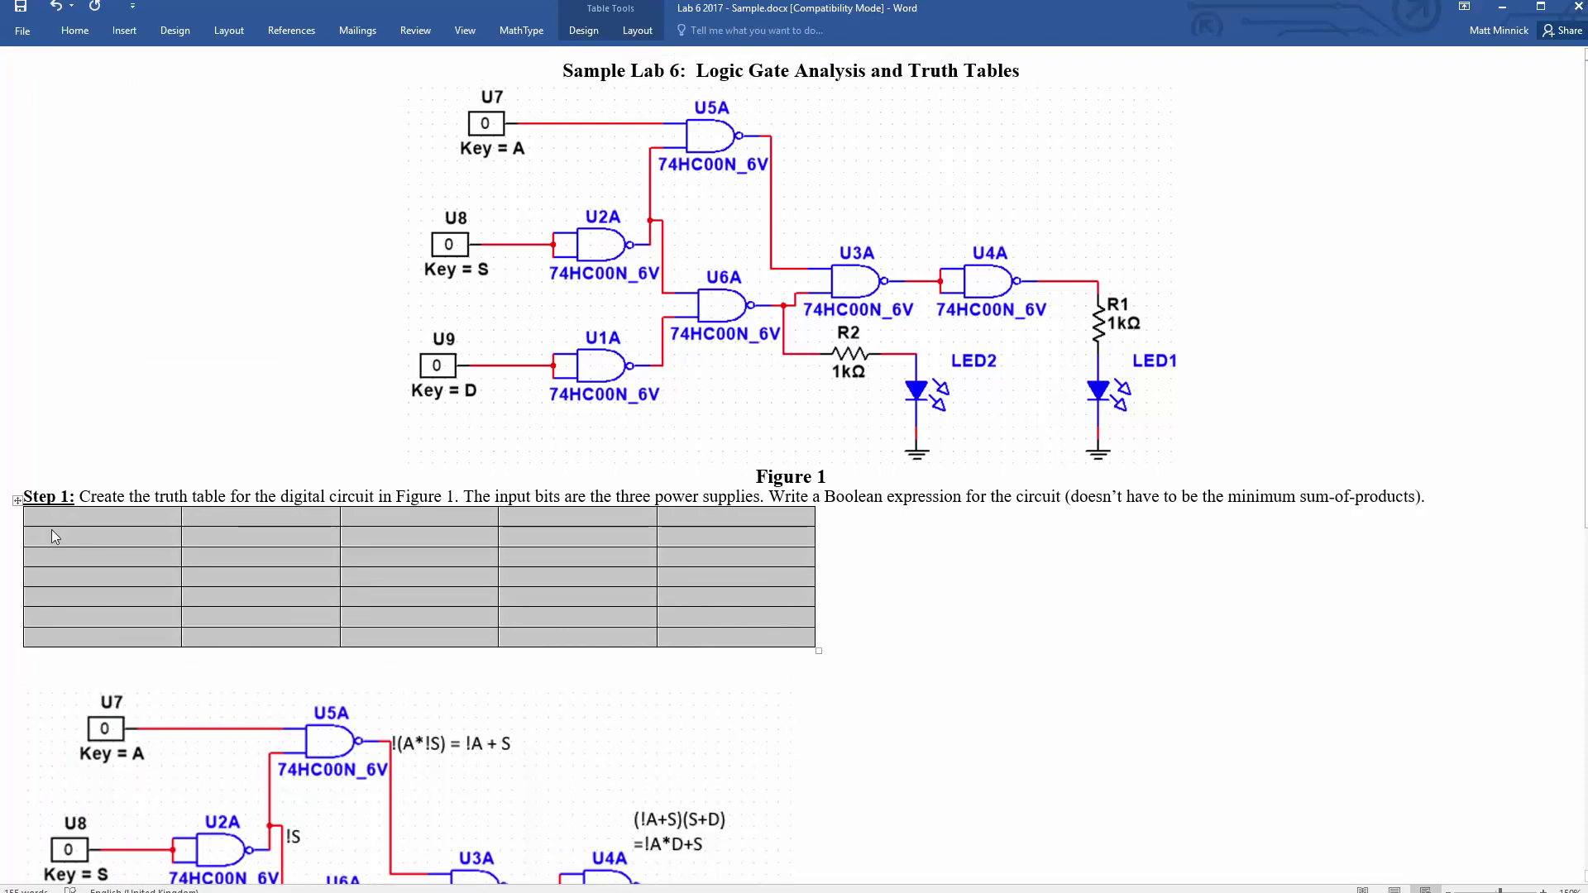
pyautogui.click(4, 517)
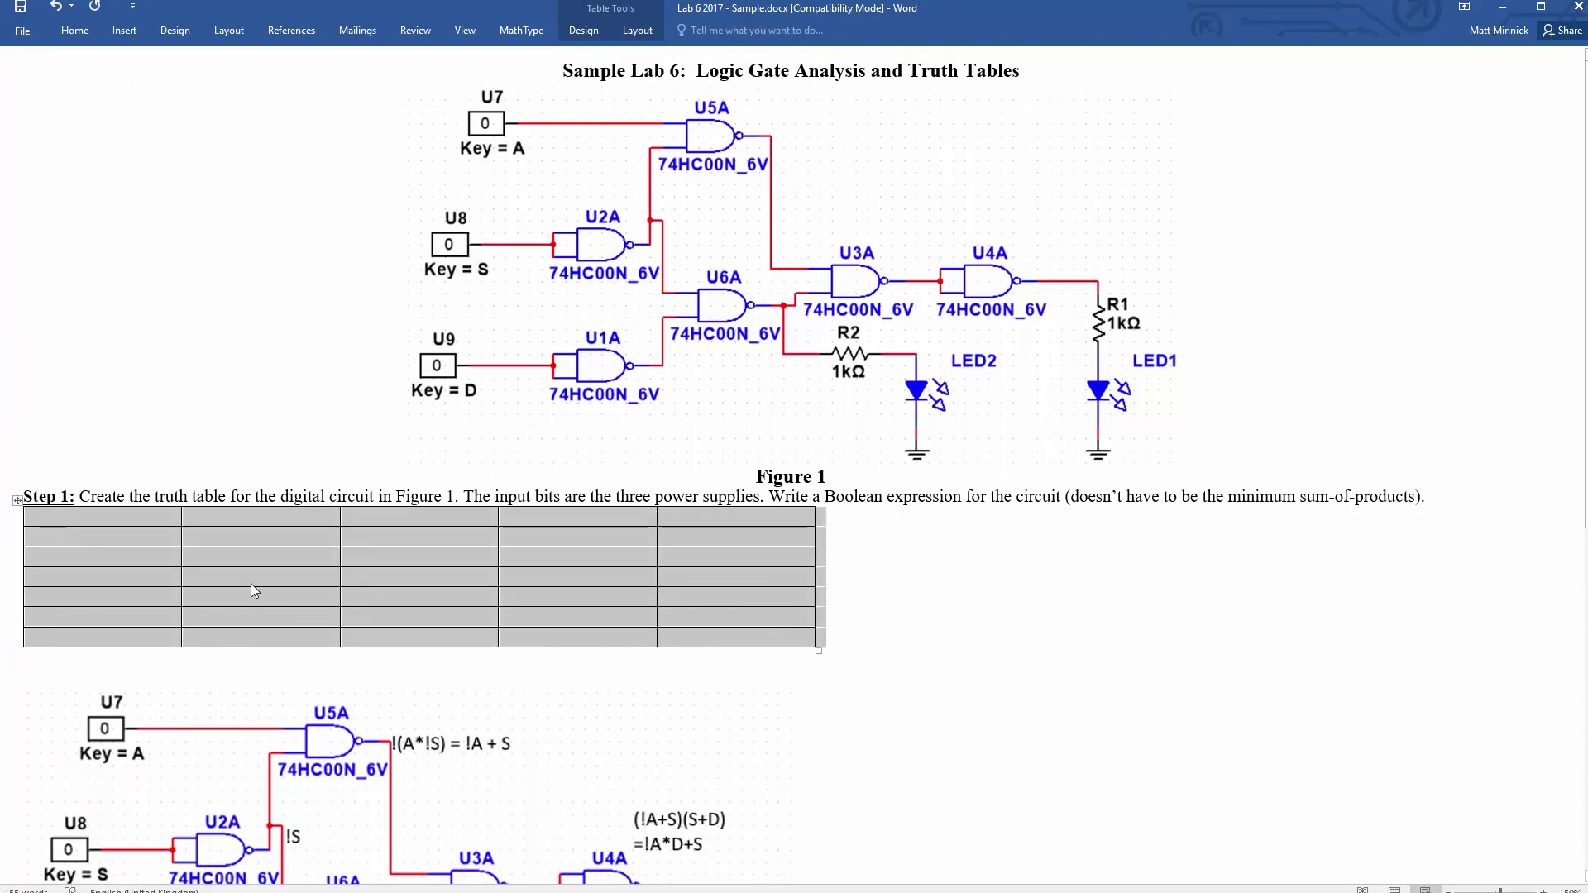
pyautogui.hotkey('ctrl', 'e')
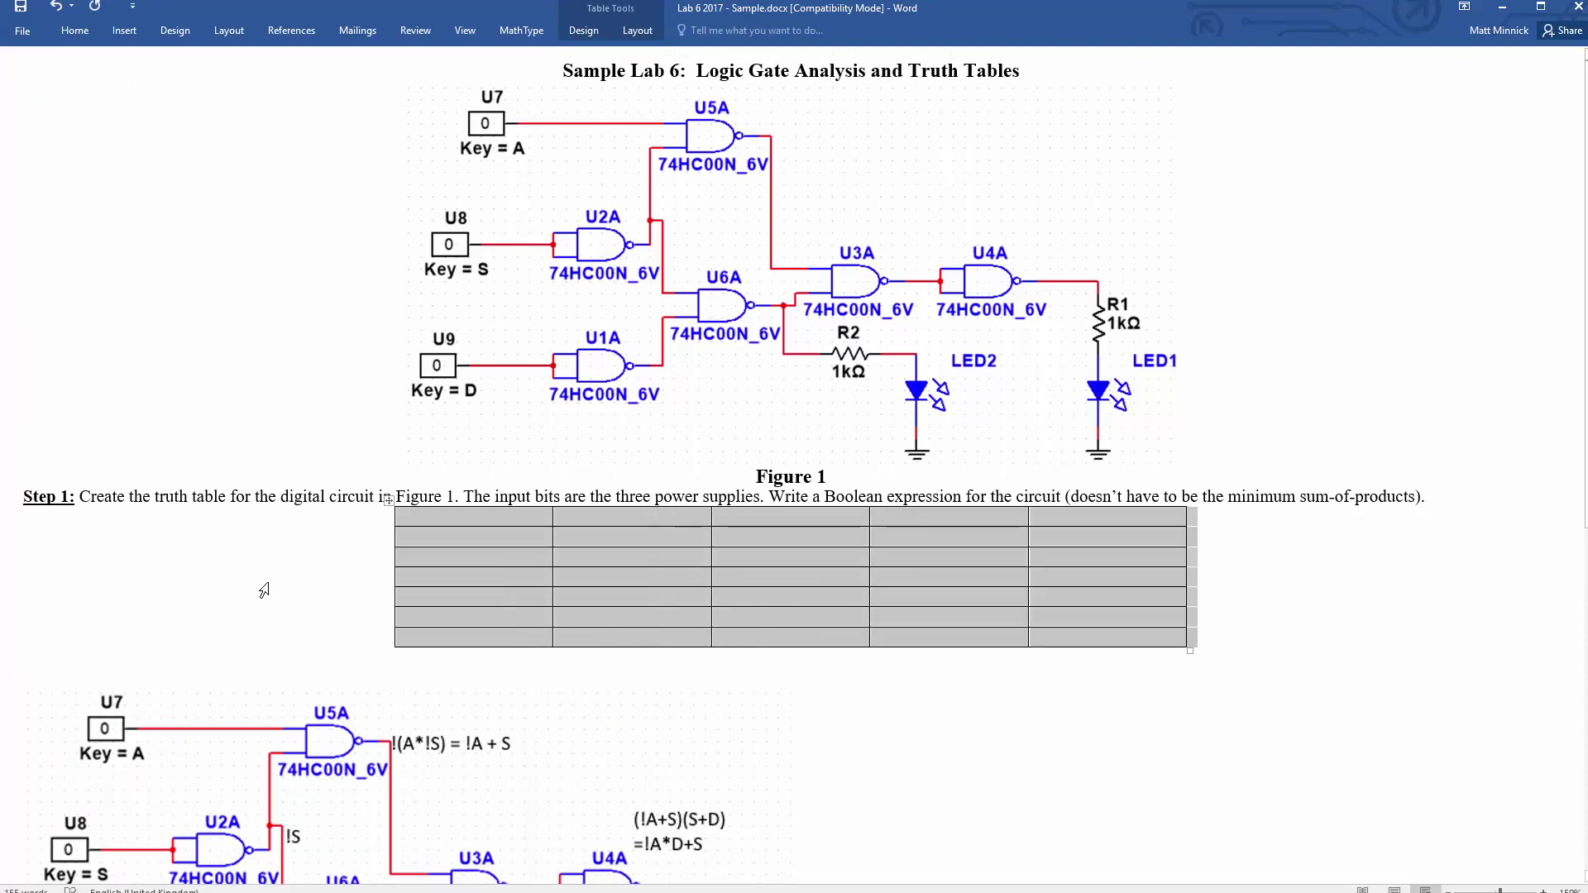
pyautogui.hotkey('ctrl', 'l')
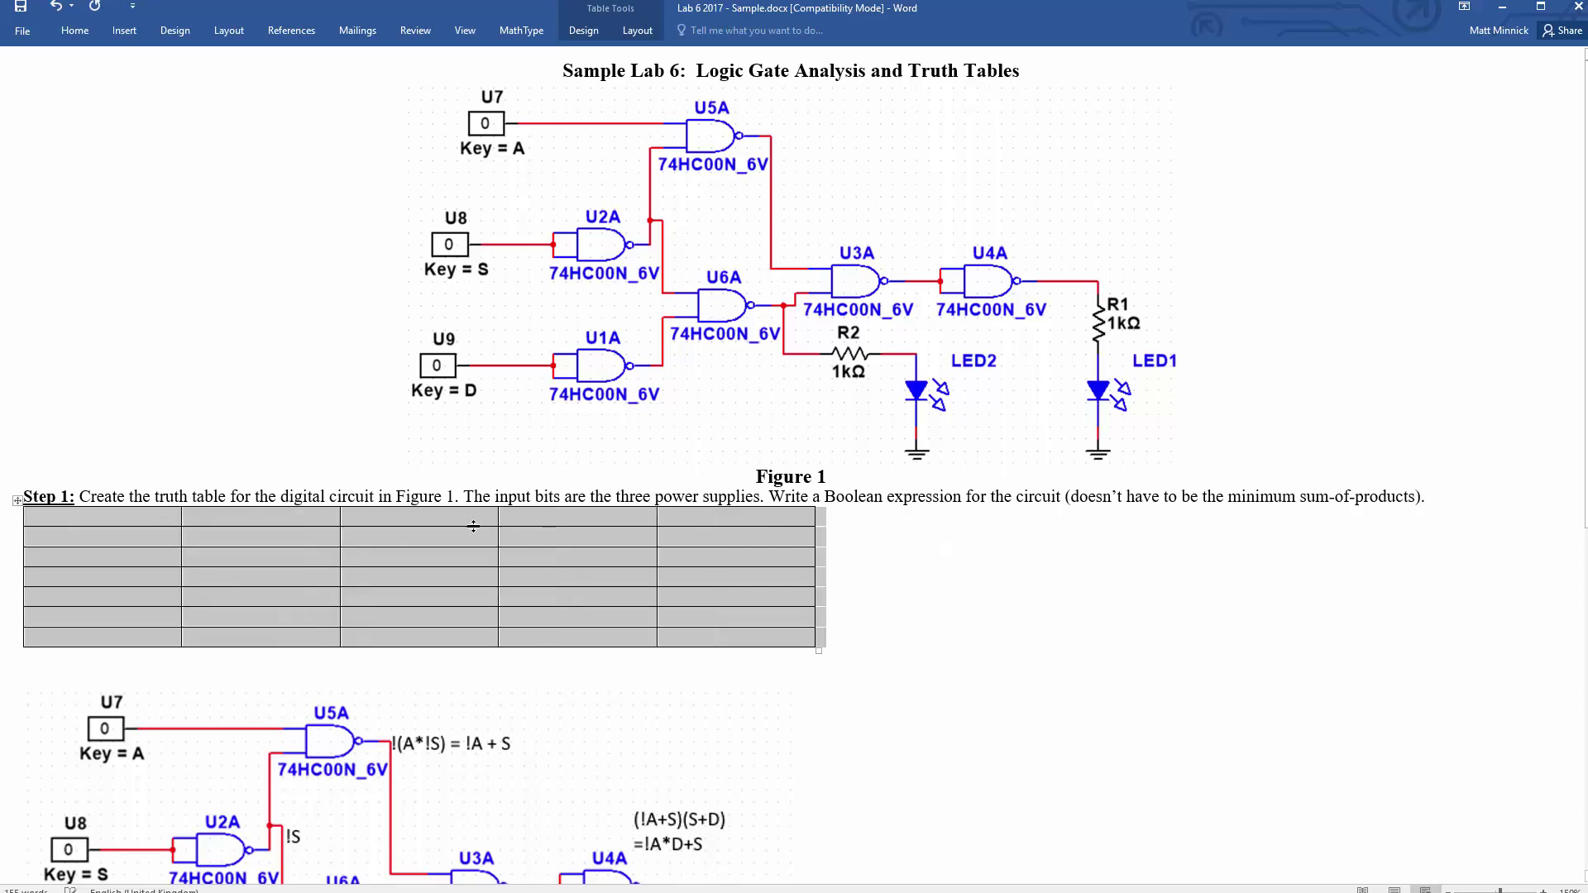
pyautogui.click(135, 527)
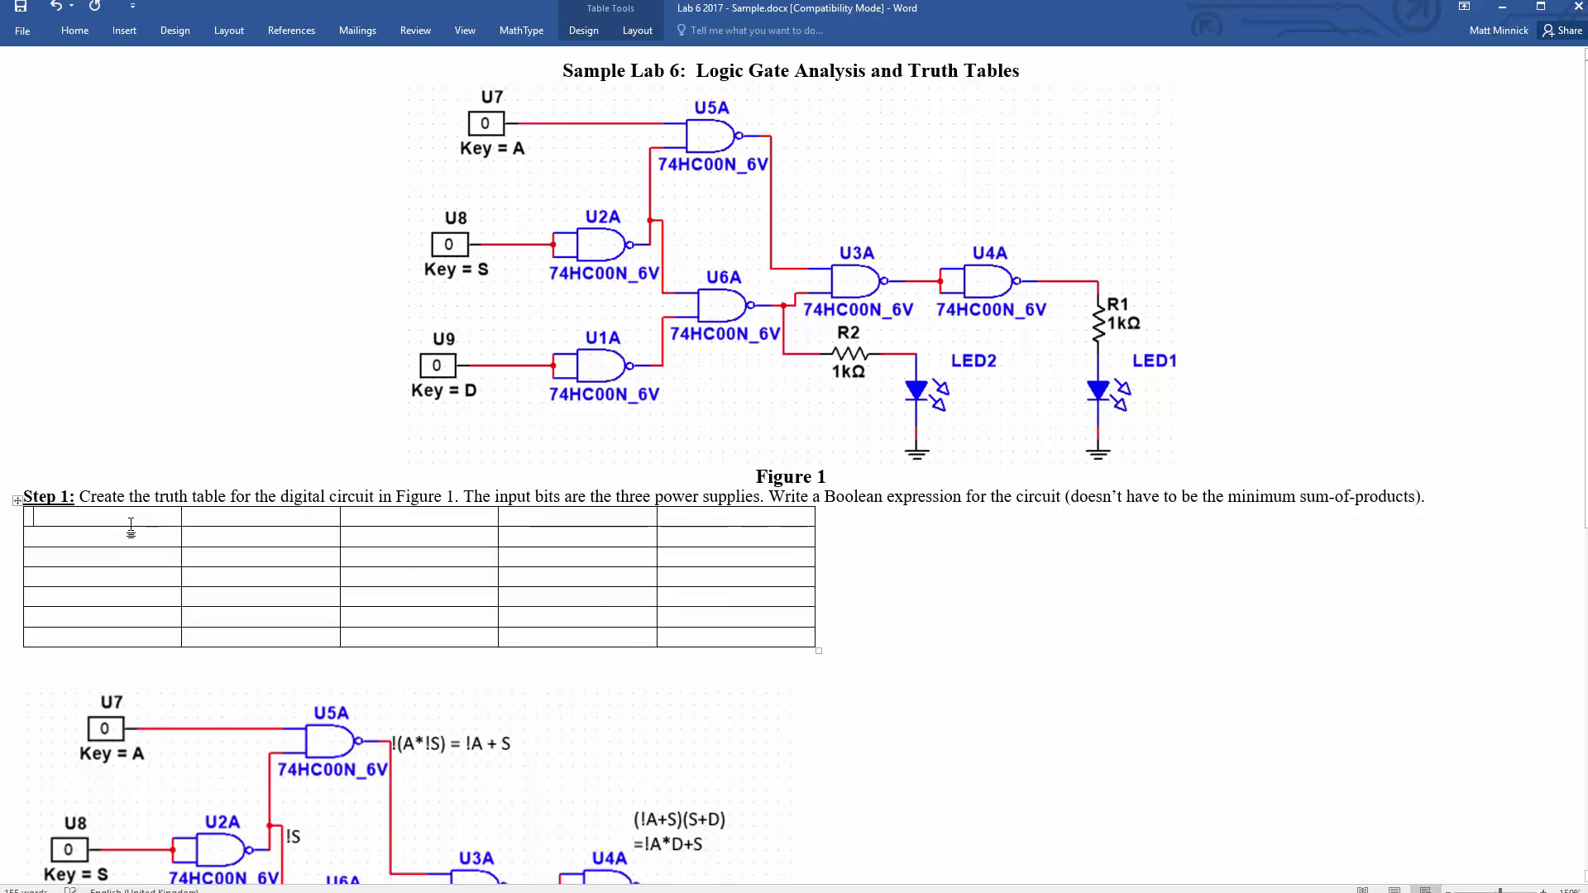
pyautogui.moveTo(33, 517); pyautogui.dragTo(810, 641)
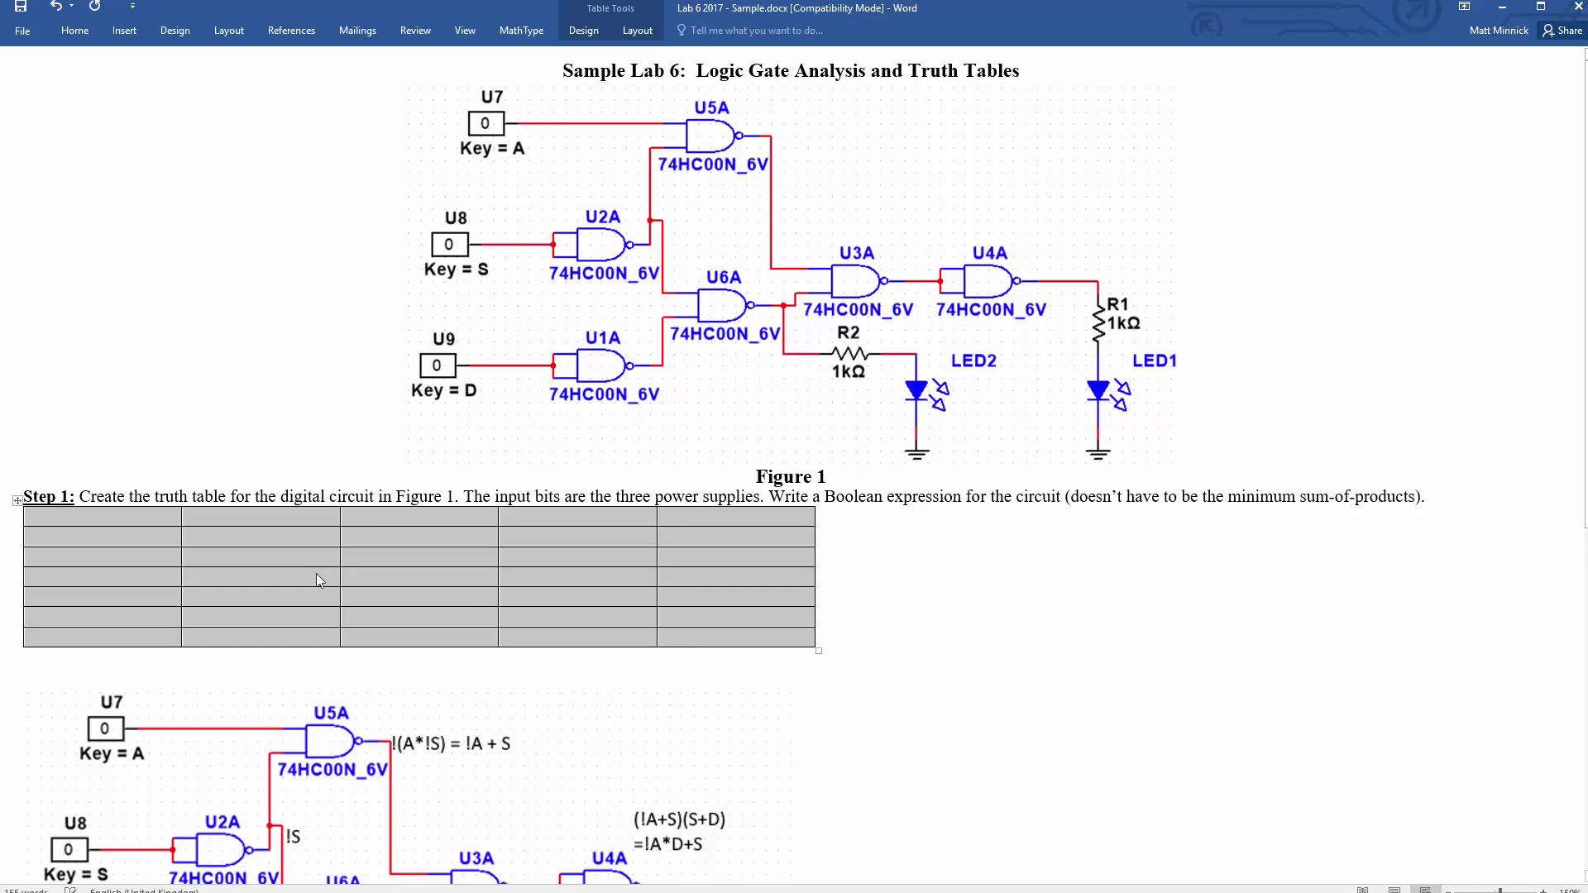
pyautogui.click(80, 523)
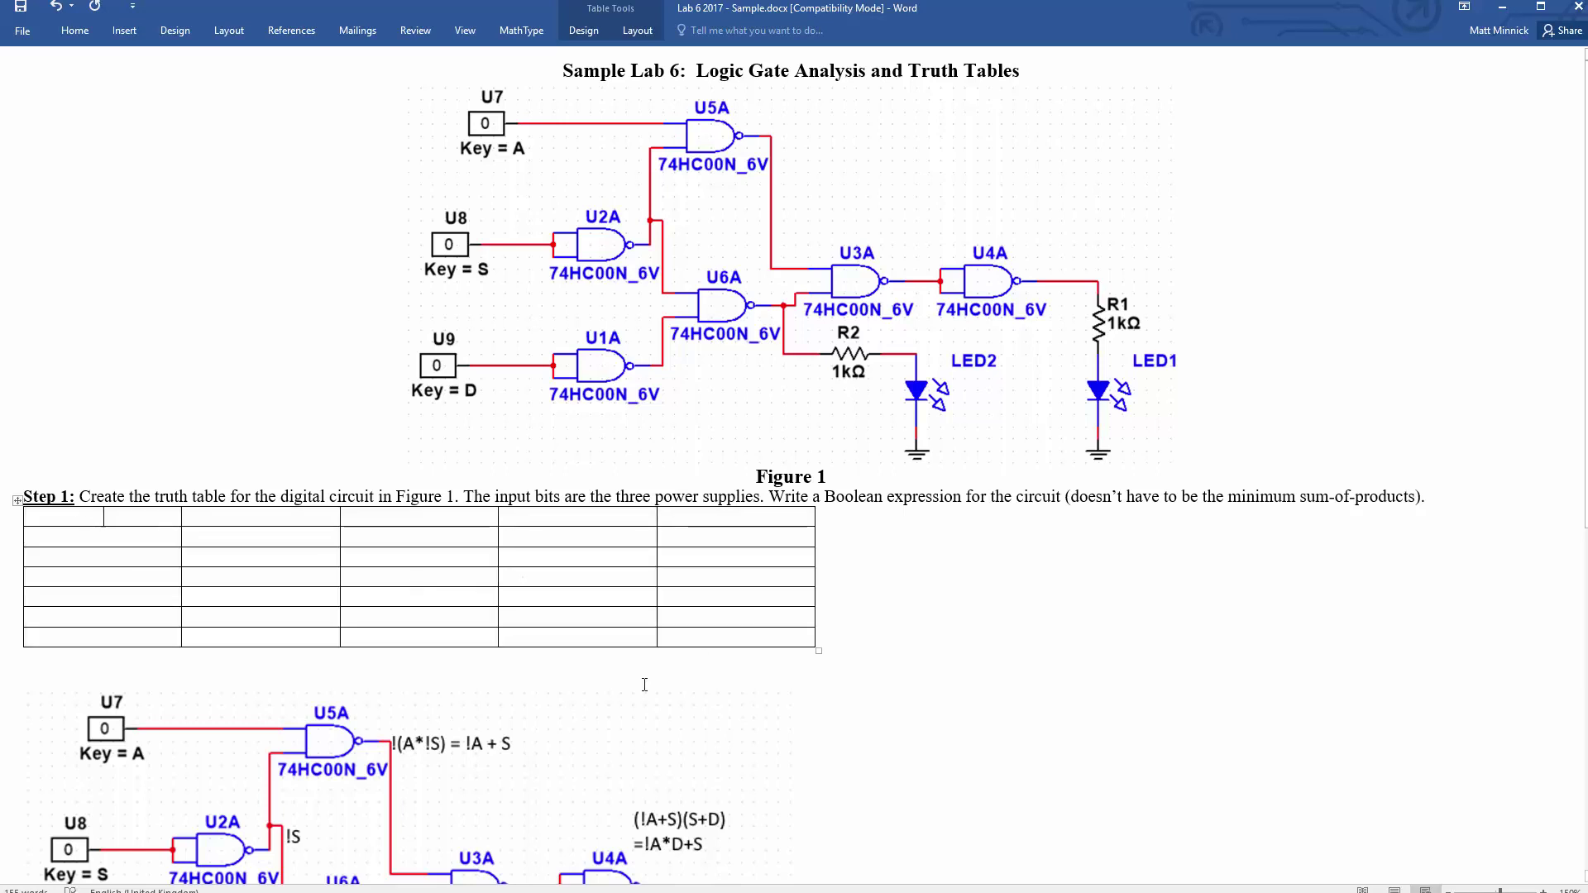
# Fill the header row with A, S, D, LED2 and LED1
pyautogui.write('A')
pyautogui.press('Tab')
pyautogui.write('S')
pyautogui.press('Tab')
pyautogui.write('D')
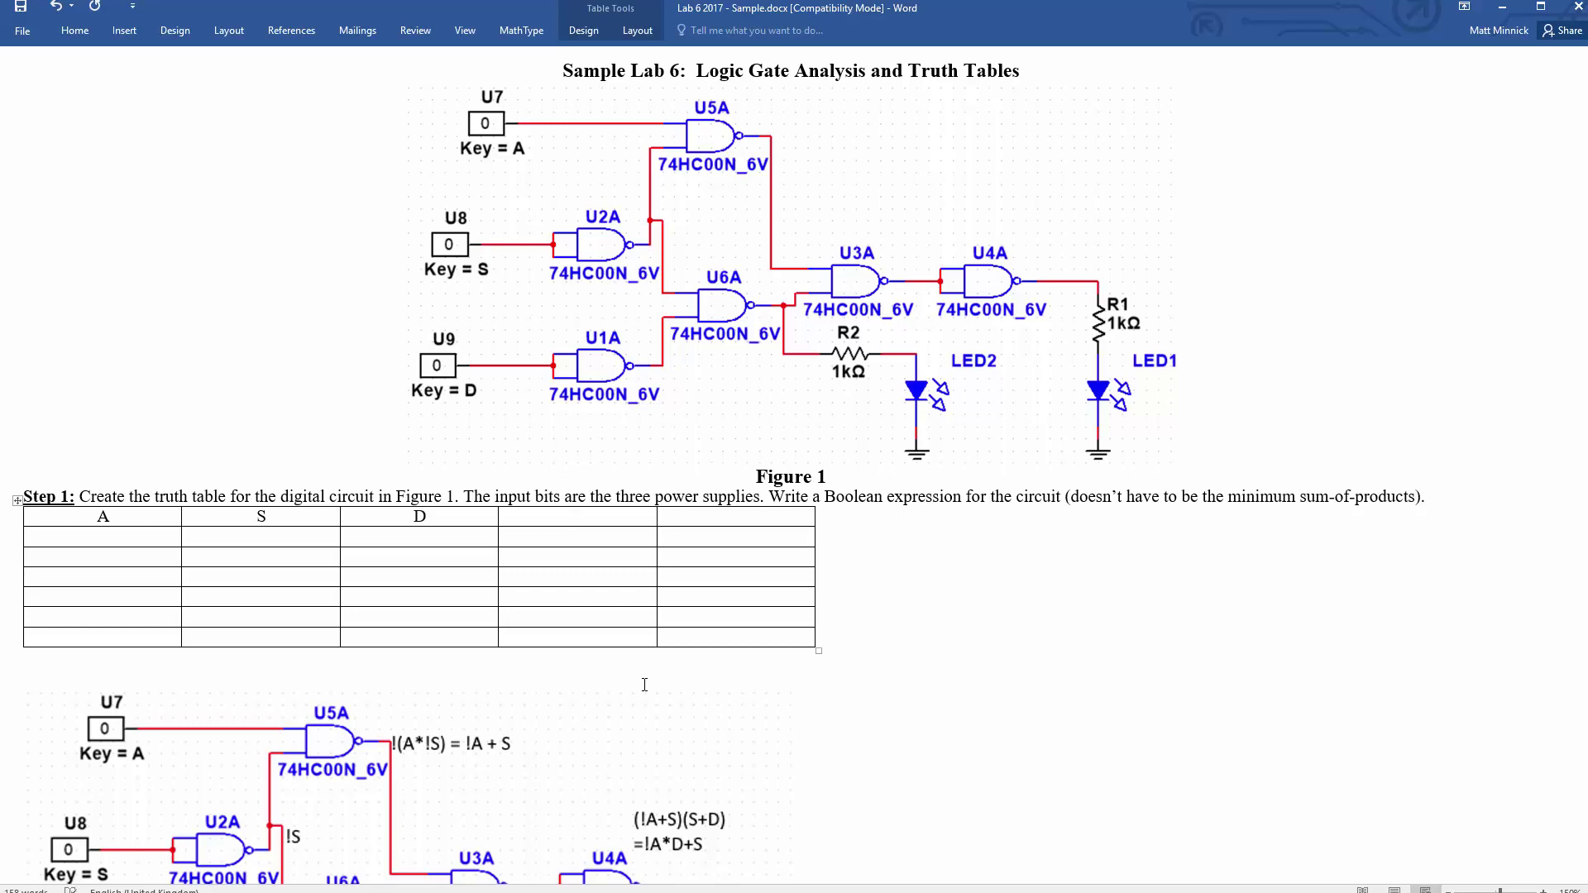
pyautogui.press('Tab')
pyautogui.write('LED2 ')
pyautogui.write('LED1')
pyautogui.press('Tab')
pyautogui.press('Tab')
pyautogui.write('00')
# Enter the input combinations 000 through 011 in the A, S and D columns
pyautogui.hotkey('shift', 'Tab')
pyautogui.hotkey('shift', 'Tab')
pyautogui.write('0')
pyautogui.press('Tab')
pyautogui.write('0')
pyautogui.press('Tab')
pyautogui.write('1')
pyautogui.hotkey('shift', 'Tab')
pyautogui.hotkey('shift', 'Tab')
pyautogui.press('Down')
pyautogui.write('0')
pyautogui.press('Tab')
pyautogui.press('Tab')
pyautogui.write('0')
pyautogui.hotkey('shift', 'Tab')
pyautogui.write('1')
pyautogui.hotkey('shift', 'Tab')
pyautogui.press('Down')
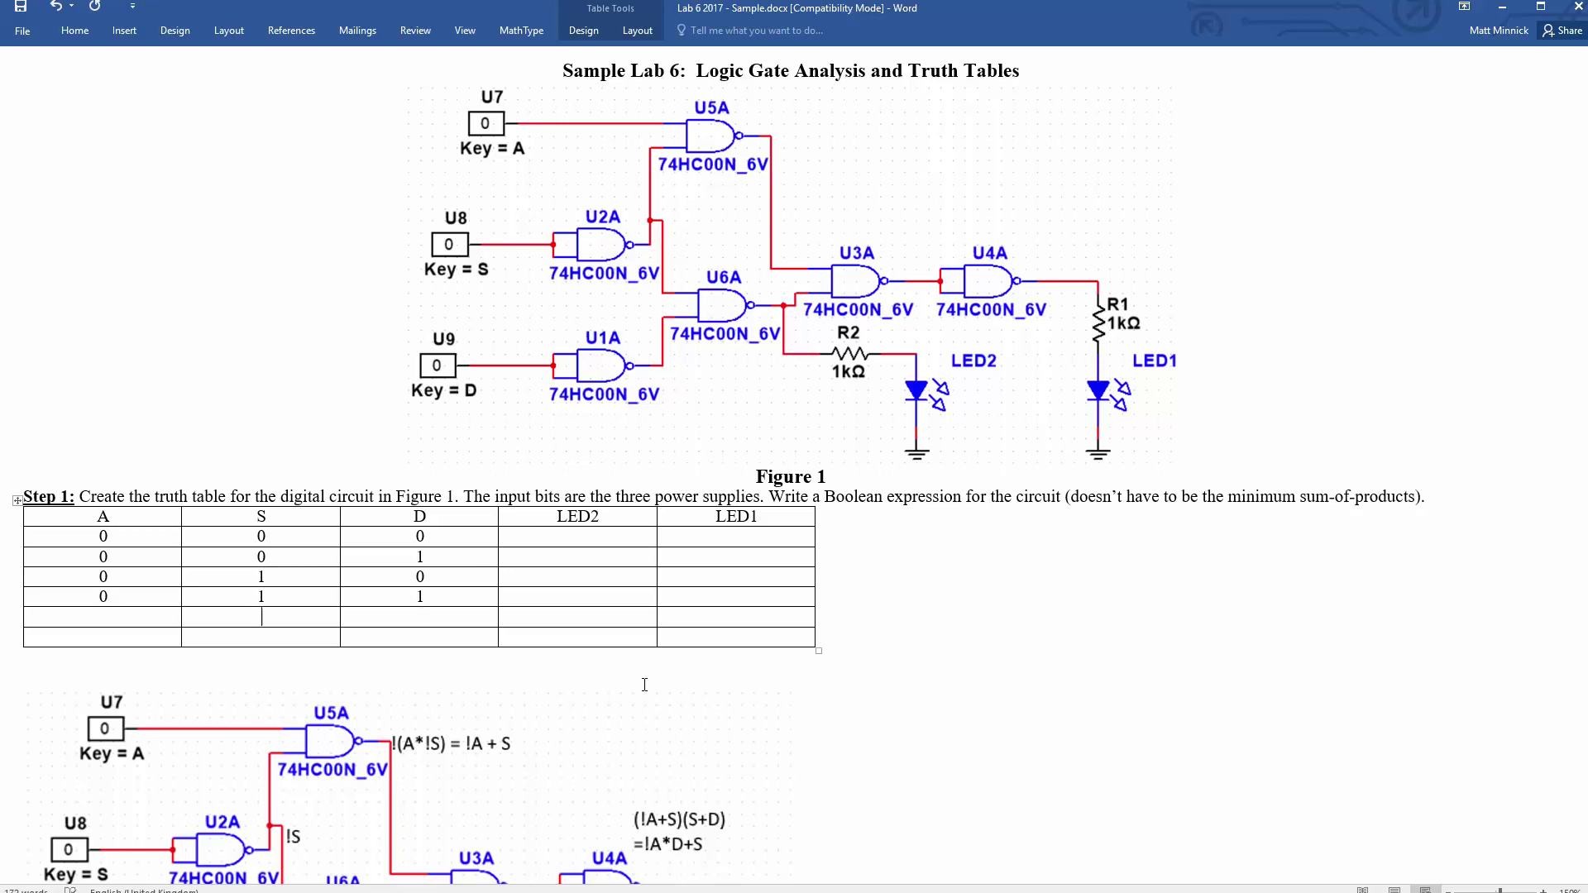
# Enter combinations 100 through 111, adding rows as needed
pyautogui.hotkey('shift', 'Tab')
pyautogui.write('1')
pyautogui.press('Tab')
pyautogui.write('0')
pyautogui.press('Tab')
pyautogui.write('0')
pyautogui.hotkey('shift', 'Tab')
pyautogui.hotkey('shift', 'Tab')
pyautogui.press('Down')
pyautogui.write('1')
pyautogui.press('Tab')
pyautogui.write('0 1')
pyautogui.press('Tab')
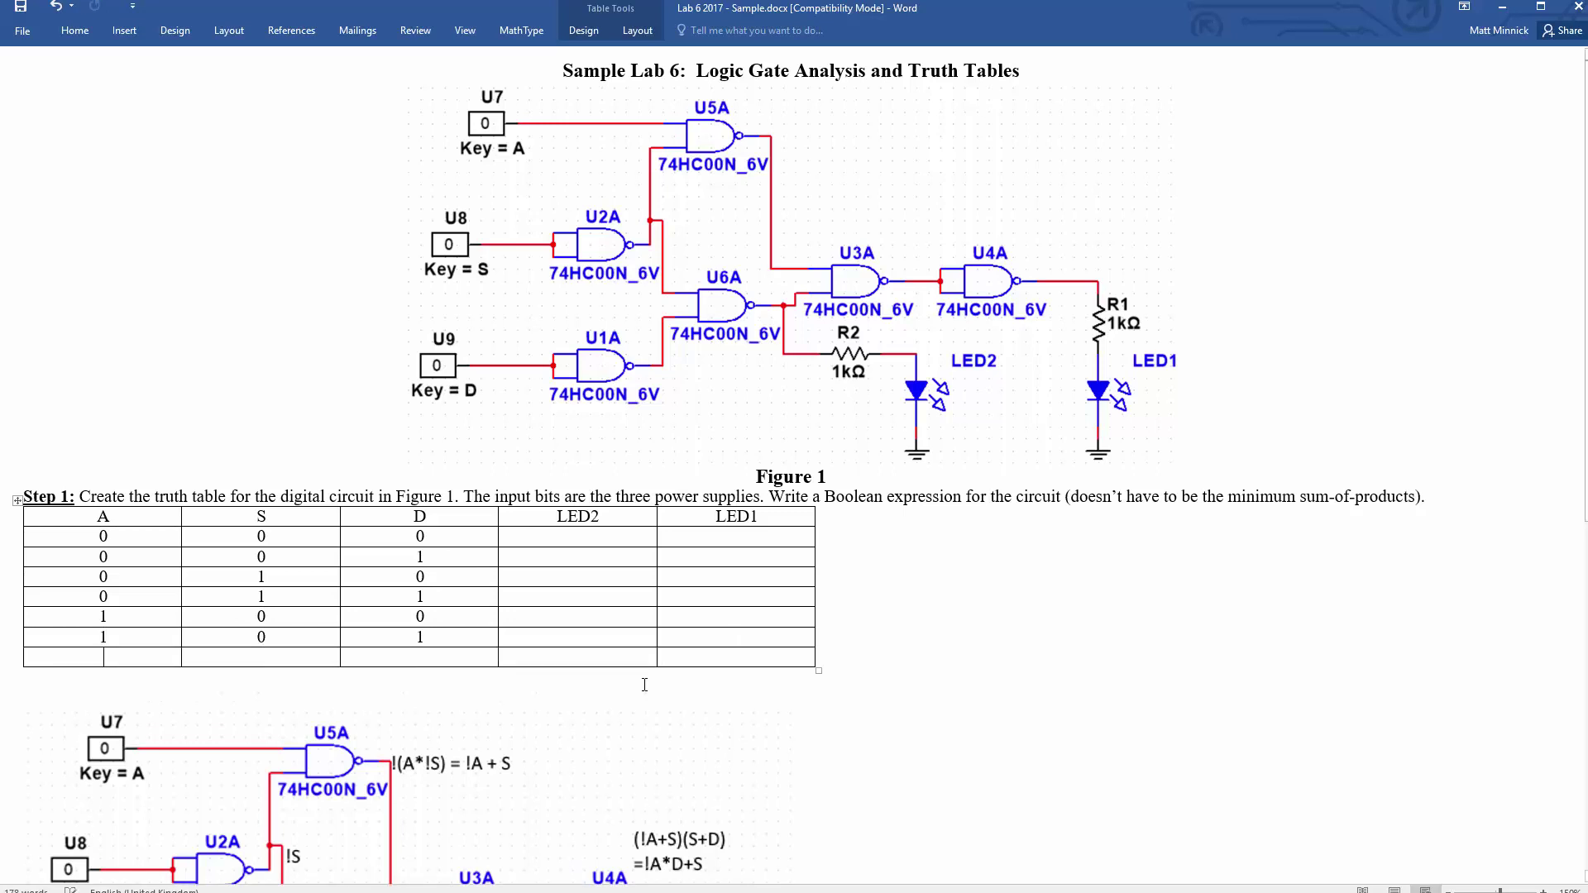
pyautogui.write('1')
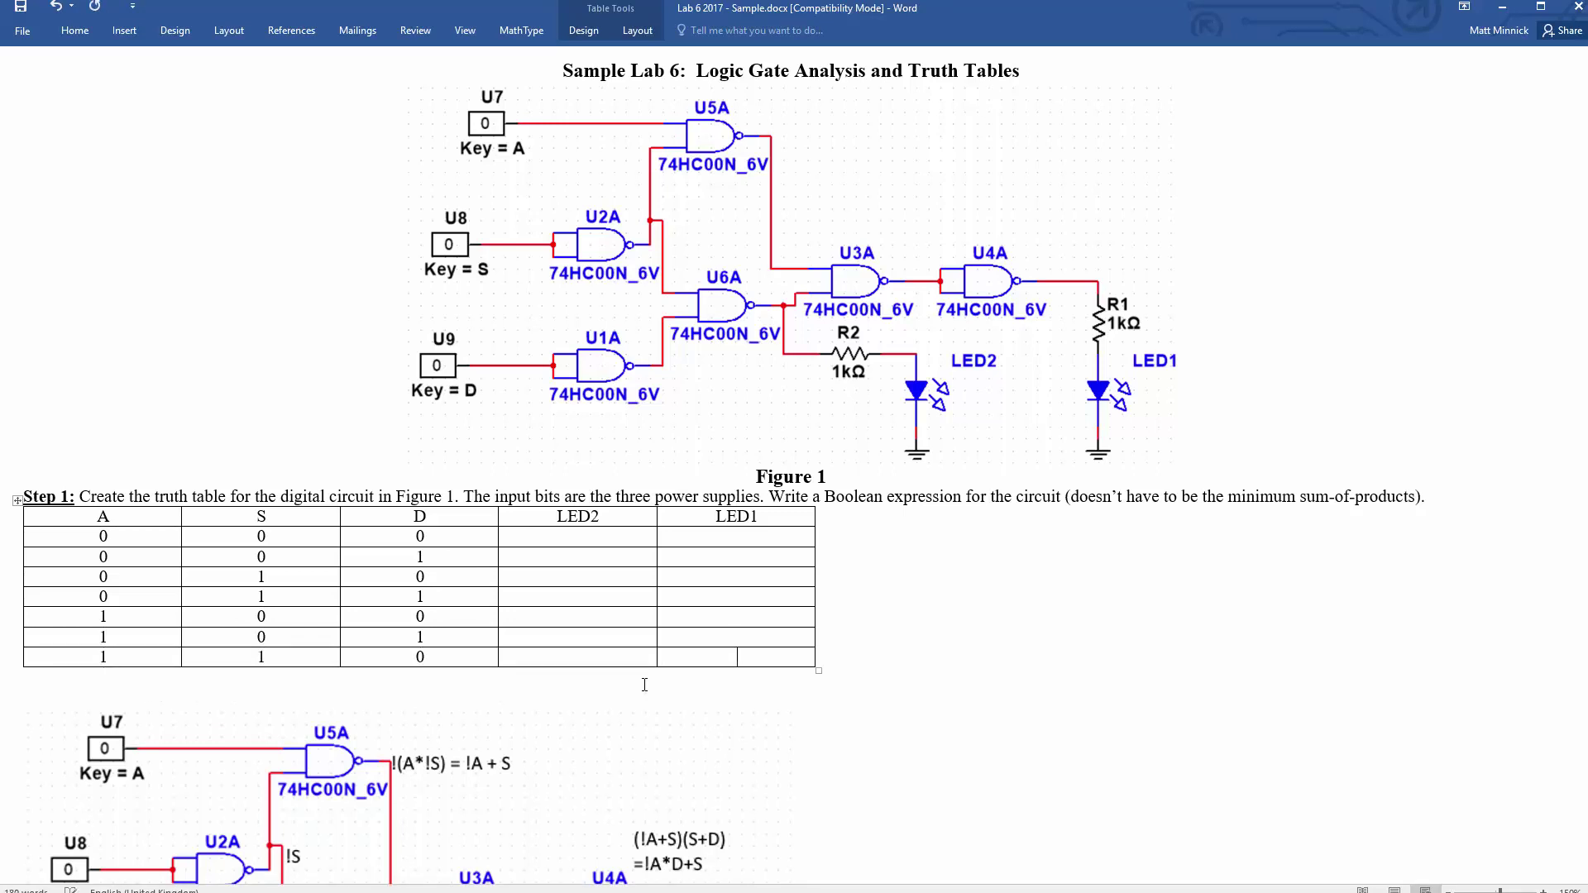
pyautogui.press('Tab')
pyautogui.write('1')
pyautogui.press('Tab')
pyautogui.write('1')
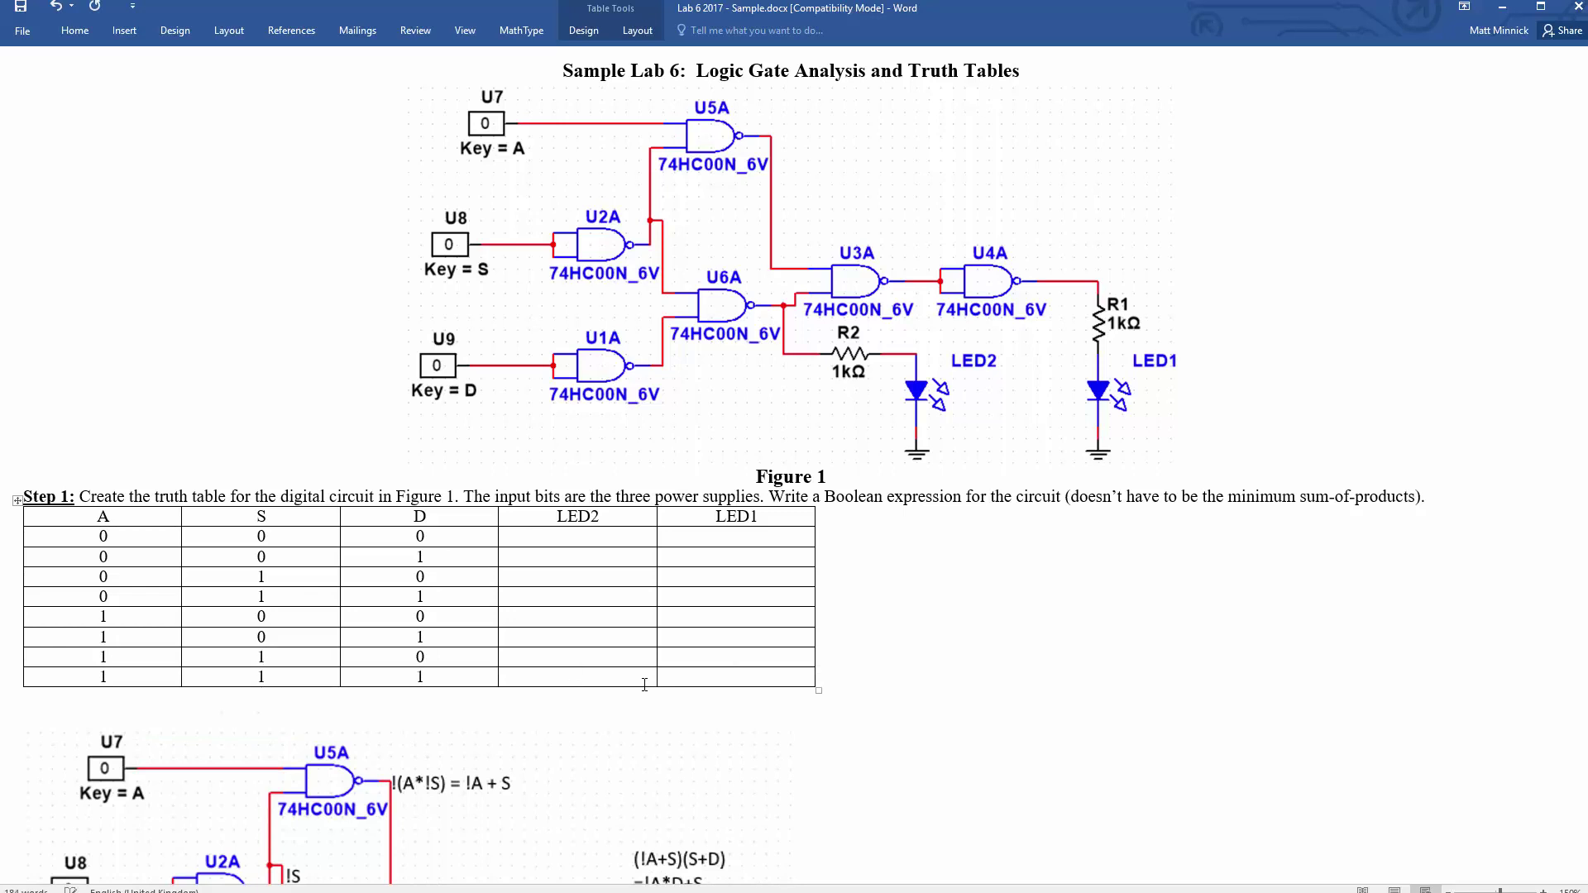
# Insert two blank columns before LED2 after checking the Boolean equation, and head the first one U1A
pyautogui.click(617, 534)
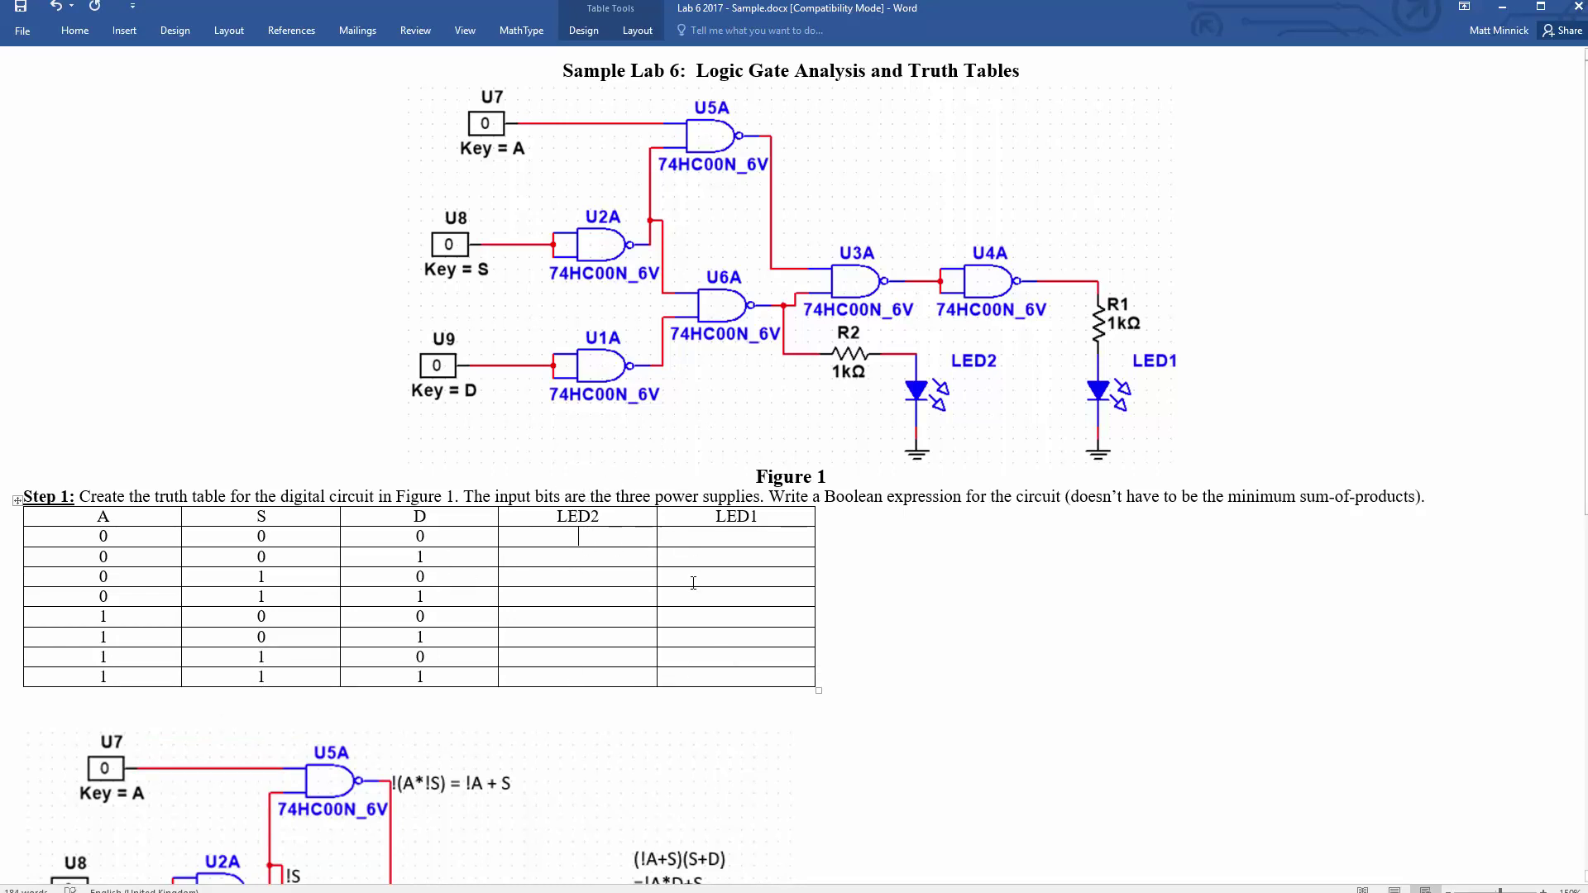
pyautogui.scroll(-5, 664, 708)
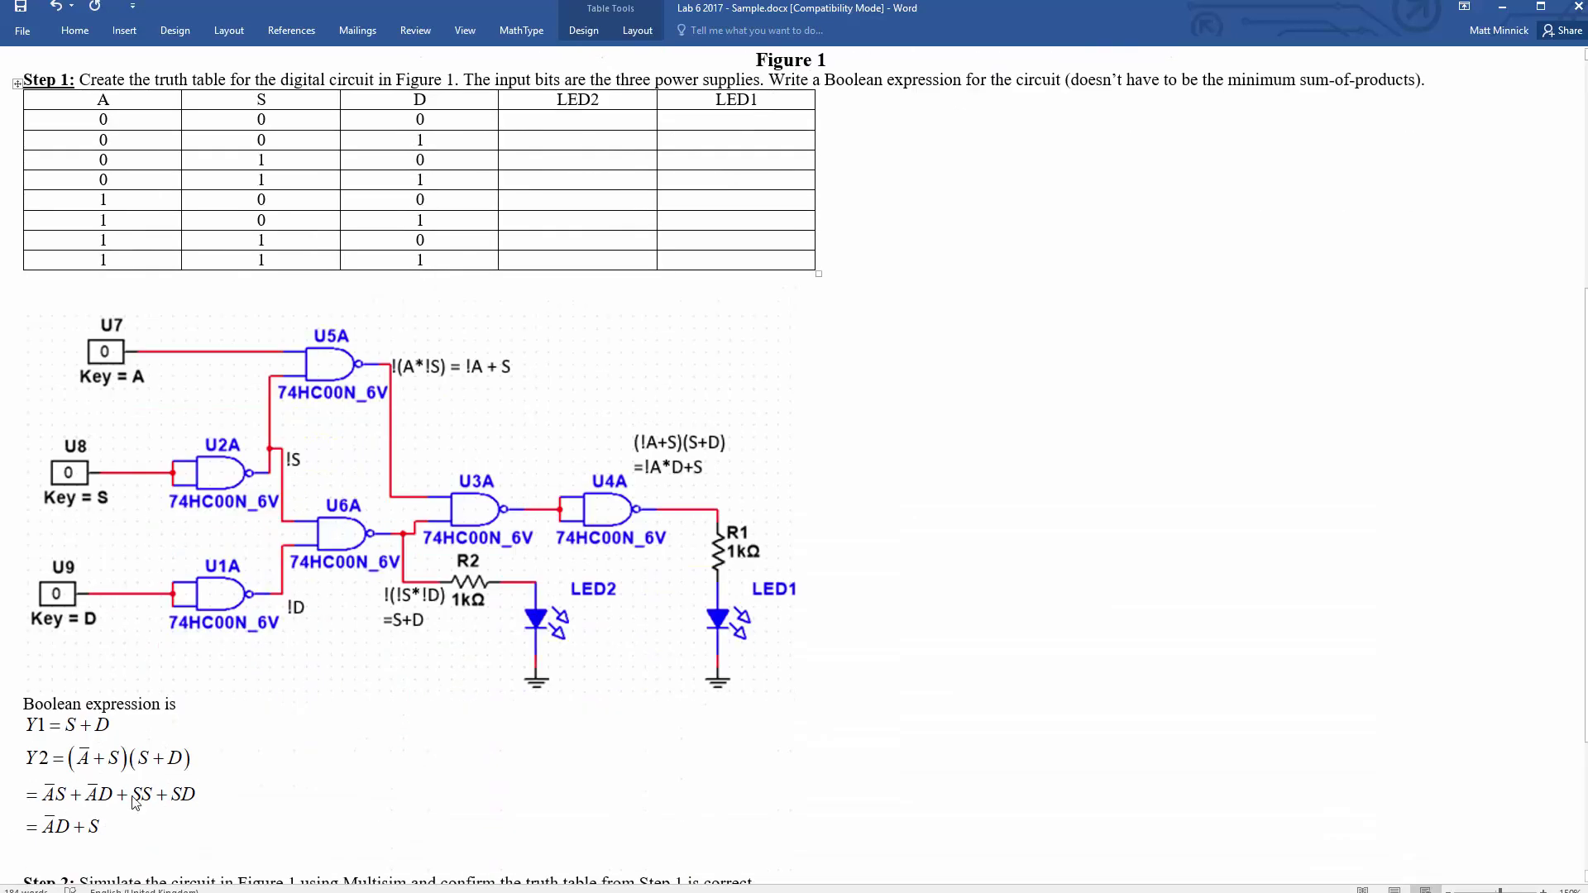
pyautogui.click(128, 790)
pyautogui.scroll(5, 422, 737)
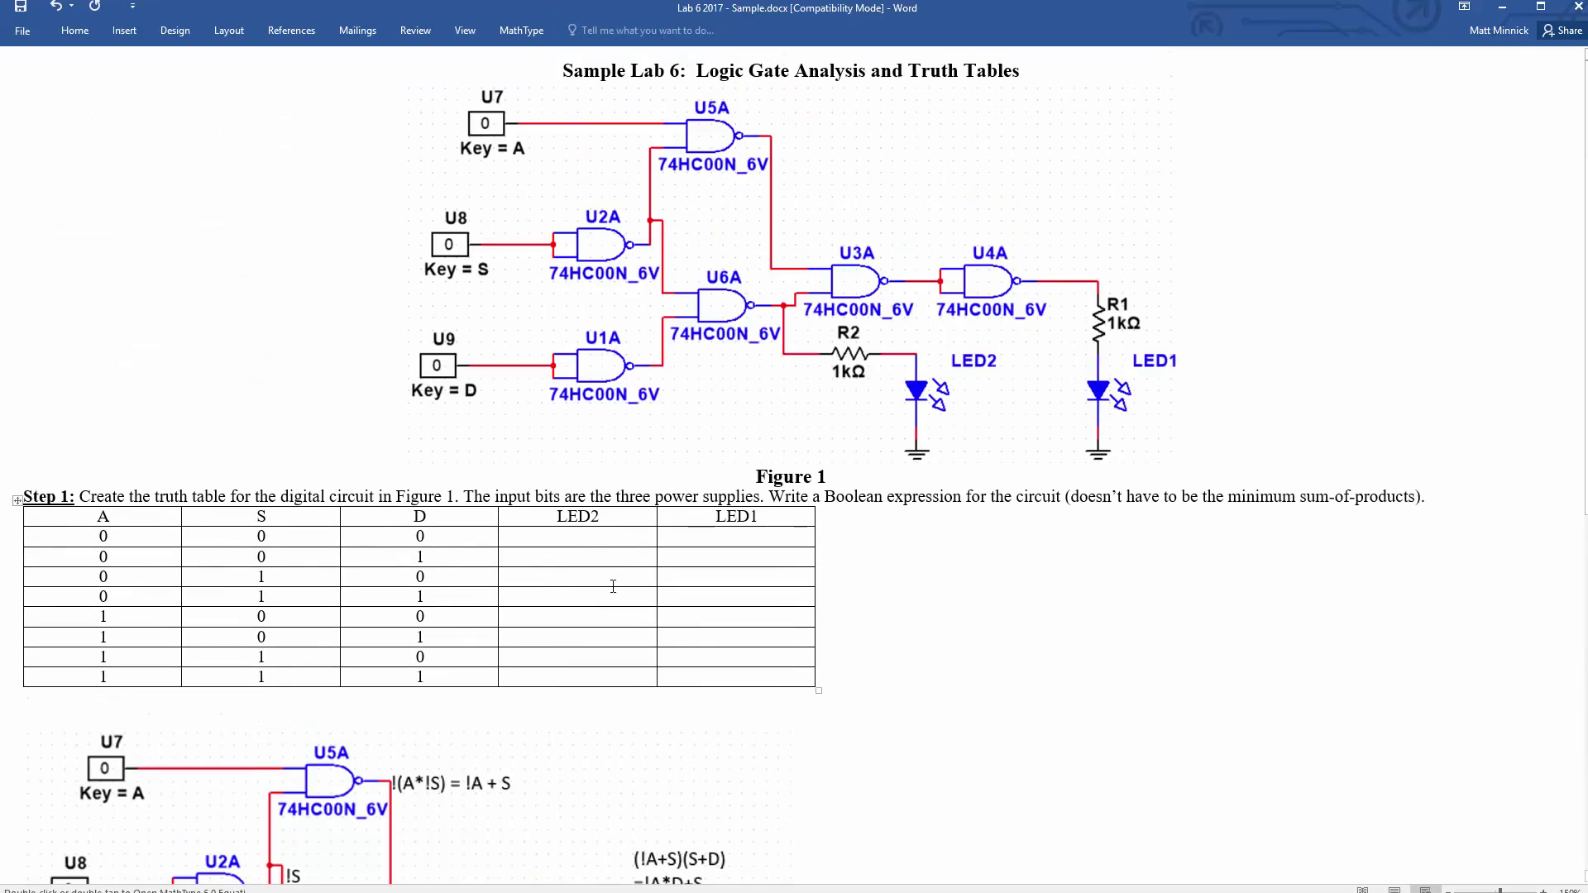
pyautogui.click(578, 540)
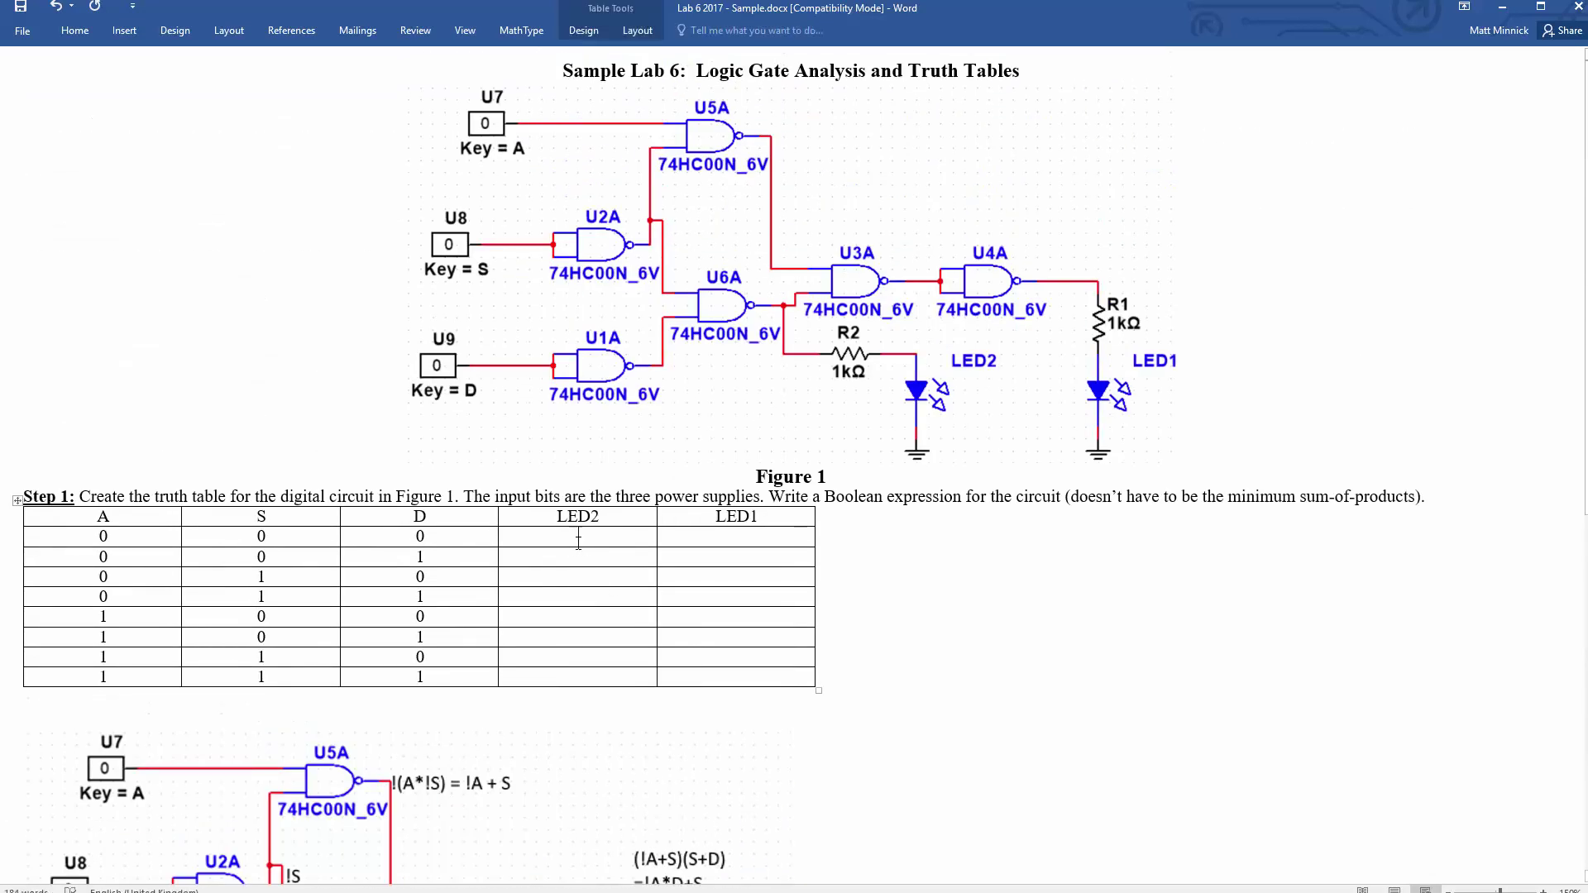
pyautogui.click(500, 500)
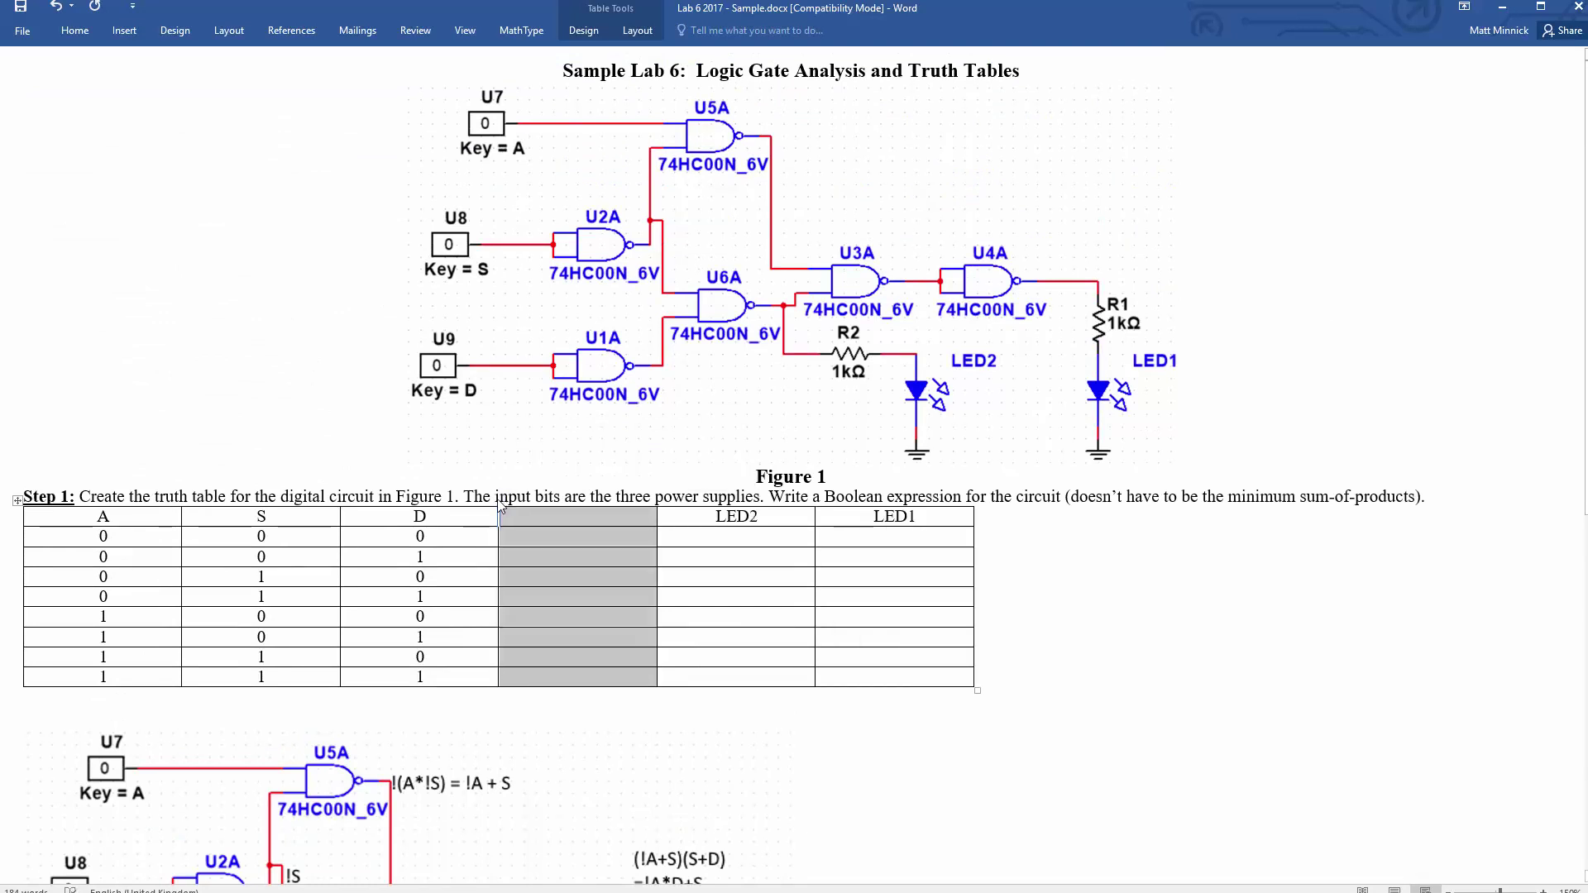
pyautogui.click(500, 501)
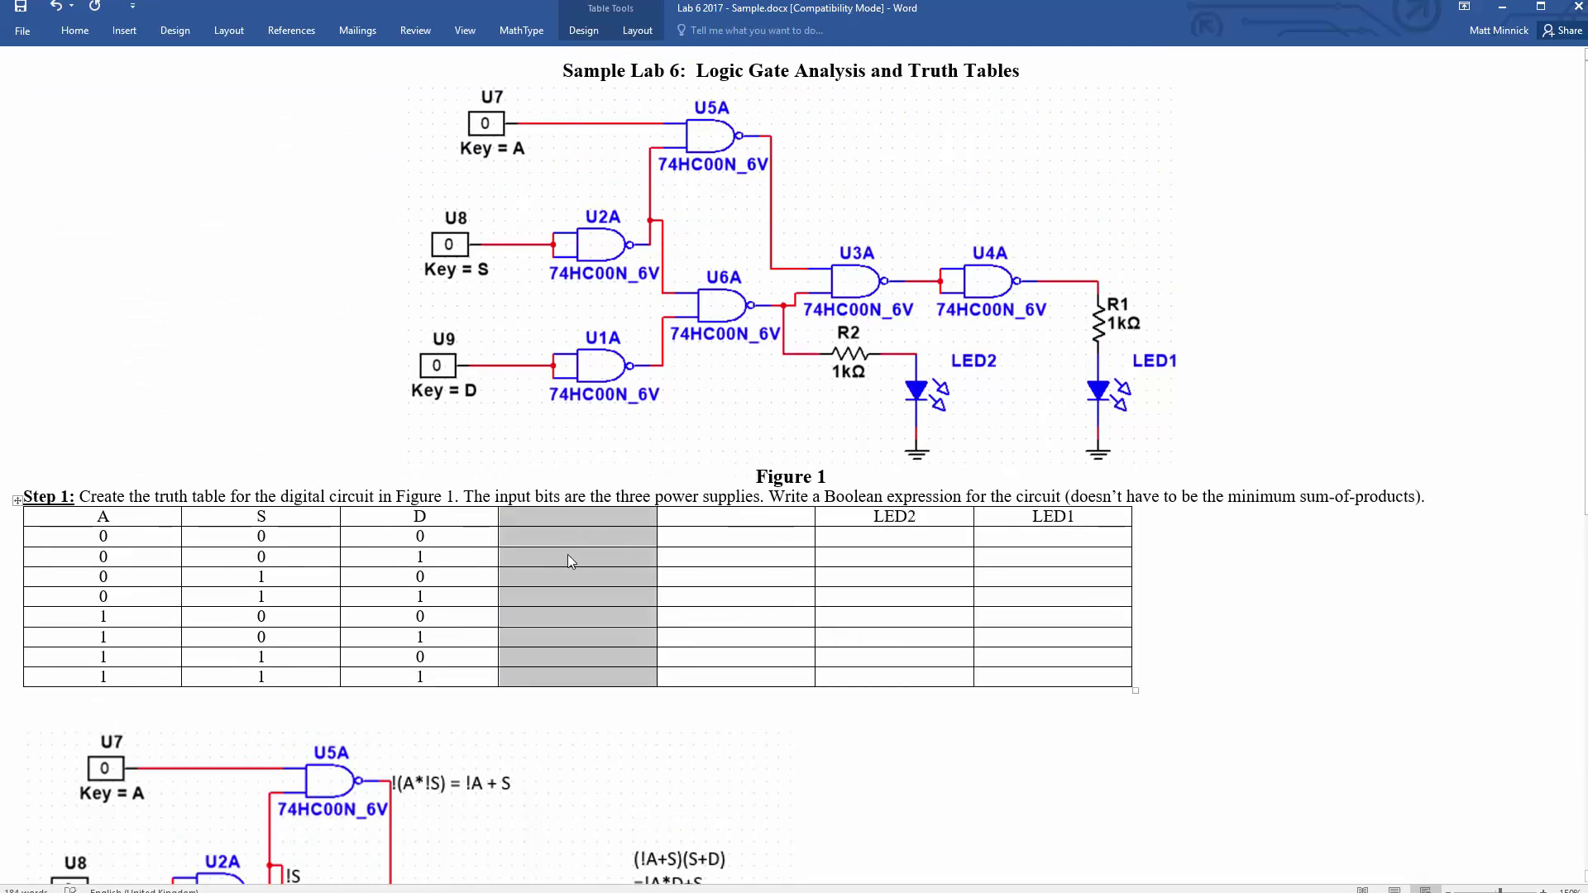
pyautogui.press('Left')
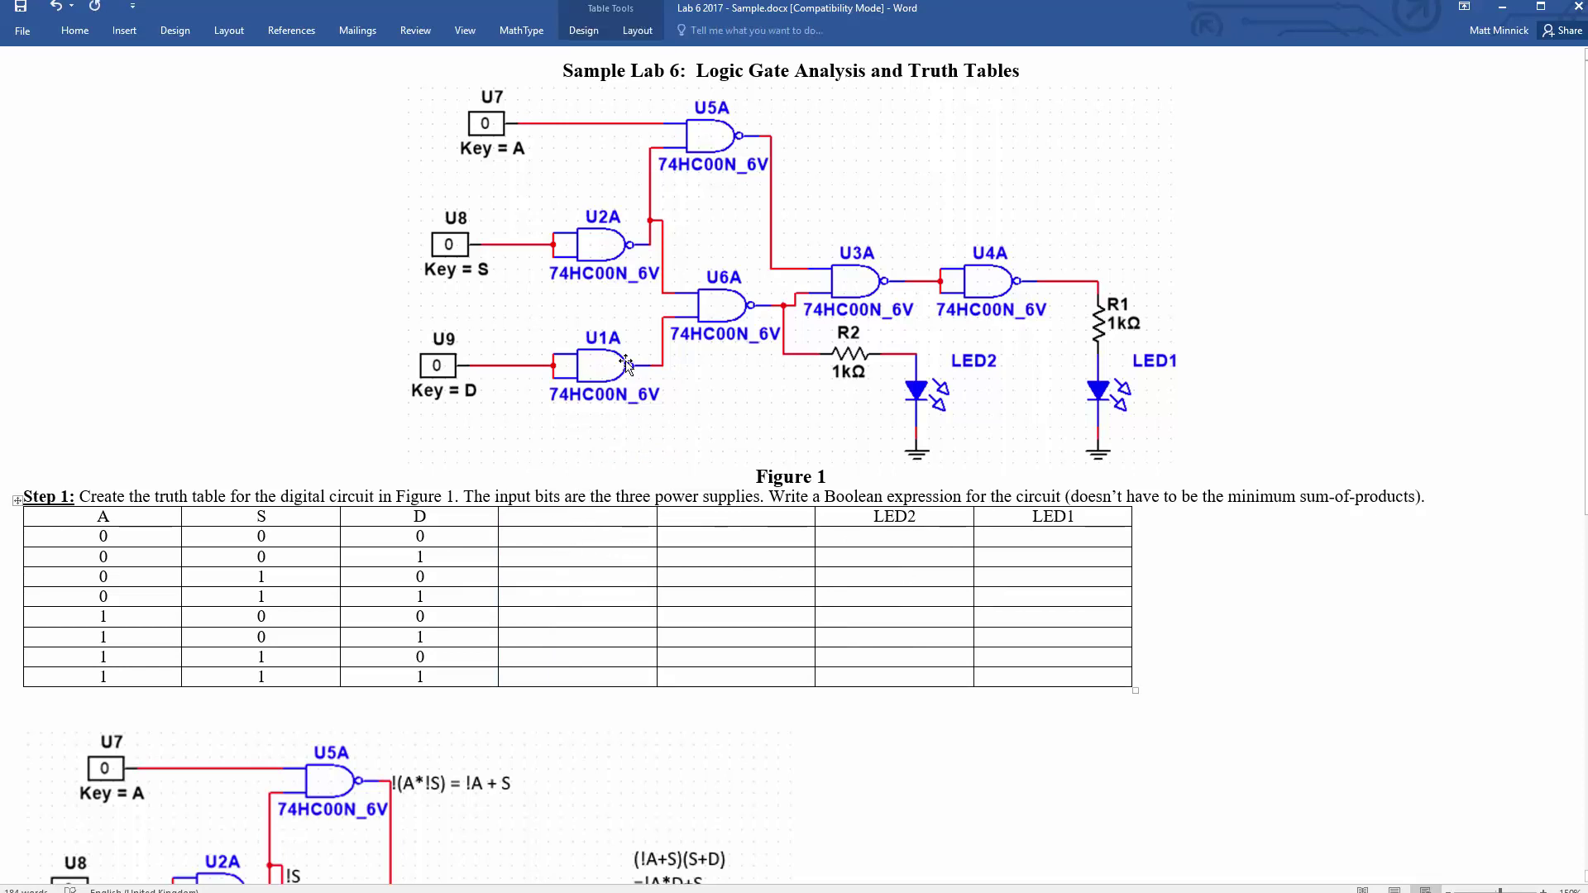
pyautogui.write('U1A')
# Enter the 1/0 output values down the U1A column of the truth table
pyautogui.click(556, 535)
pyautogui.write('1')
pyautogui.press('Tab')
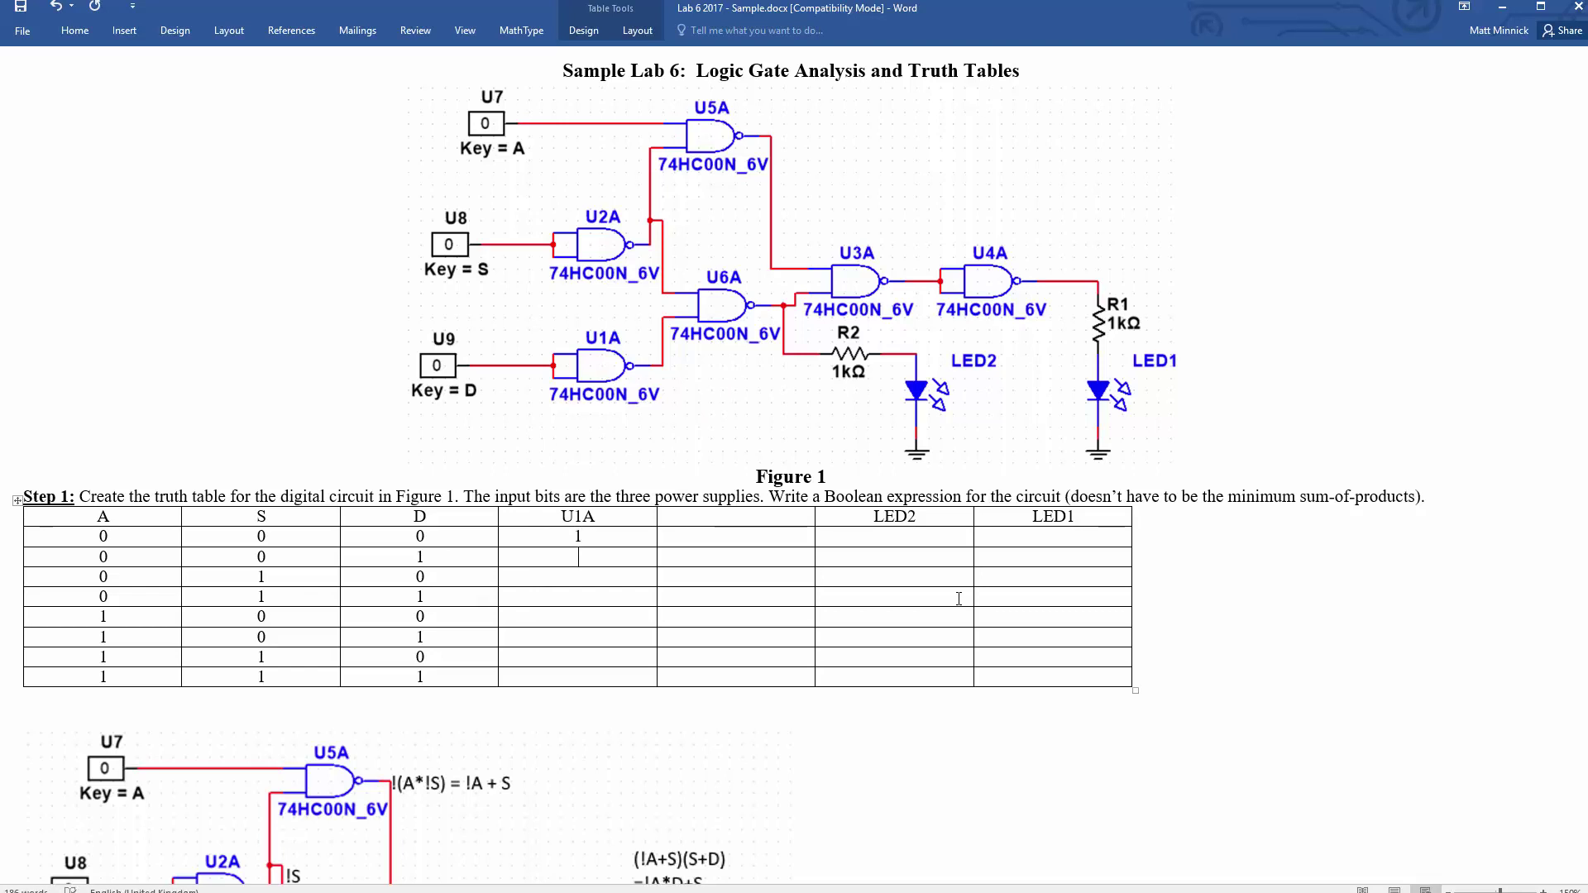
pyautogui.write('0')
pyautogui.press('Down')
pyautogui.write('0')
pyautogui.write('1')
pyautogui.press('Down')
pyautogui.write('0')
pyautogui.press('Down')
pyautogui.press('Down')
pyautogui.write('0')
pyautogui.write('U2')
pyautogui.write('A')
# Enter the 1/0 output values down the U2A column
pyautogui.press('Down')
pyautogui.write('1')
pyautogui.press('Down')
pyautogui.write('0')
pyautogui.press('Down')
pyautogui.write('01')
pyautogui.press('Down')
pyautogui.write('1')
pyautogui.press('Down')
pyautogui.write('0')
pyautogui.press('Down')
pyautogui.write('0')
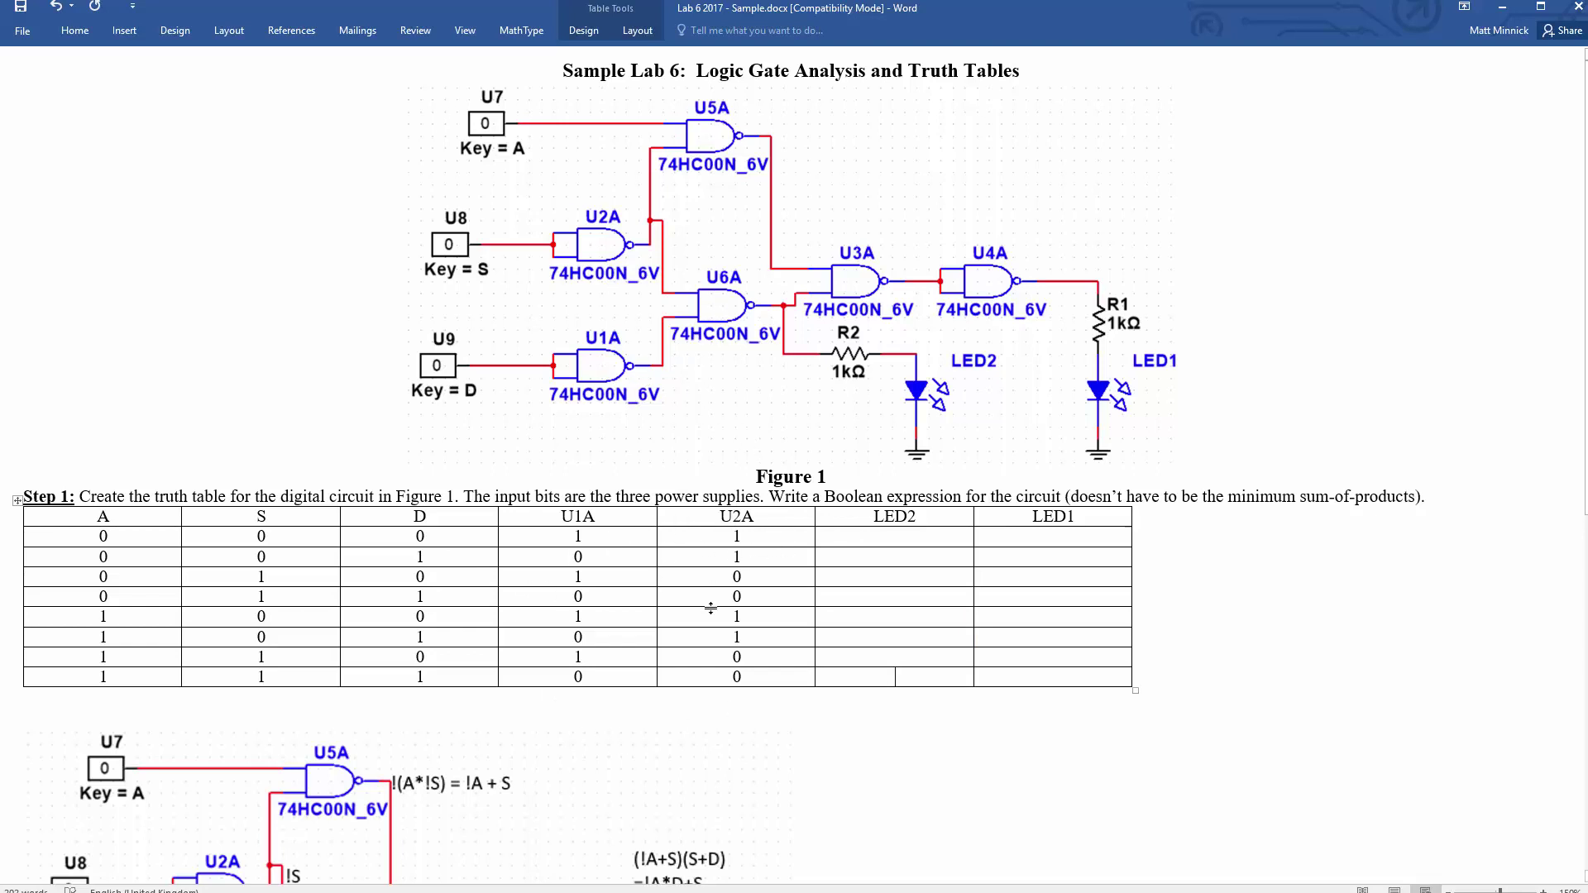
# Fill the LED2 column with 0, 1, 1, 1, 0, 1, 1, 1
pyautogui.press('Up')
pyautogui.press('Up')
pyautogui.press('Up')
pyautogui.press('Up')
pyautogui.press('Up')
pyautogui.press('Up')
pyautogui.press('Up')
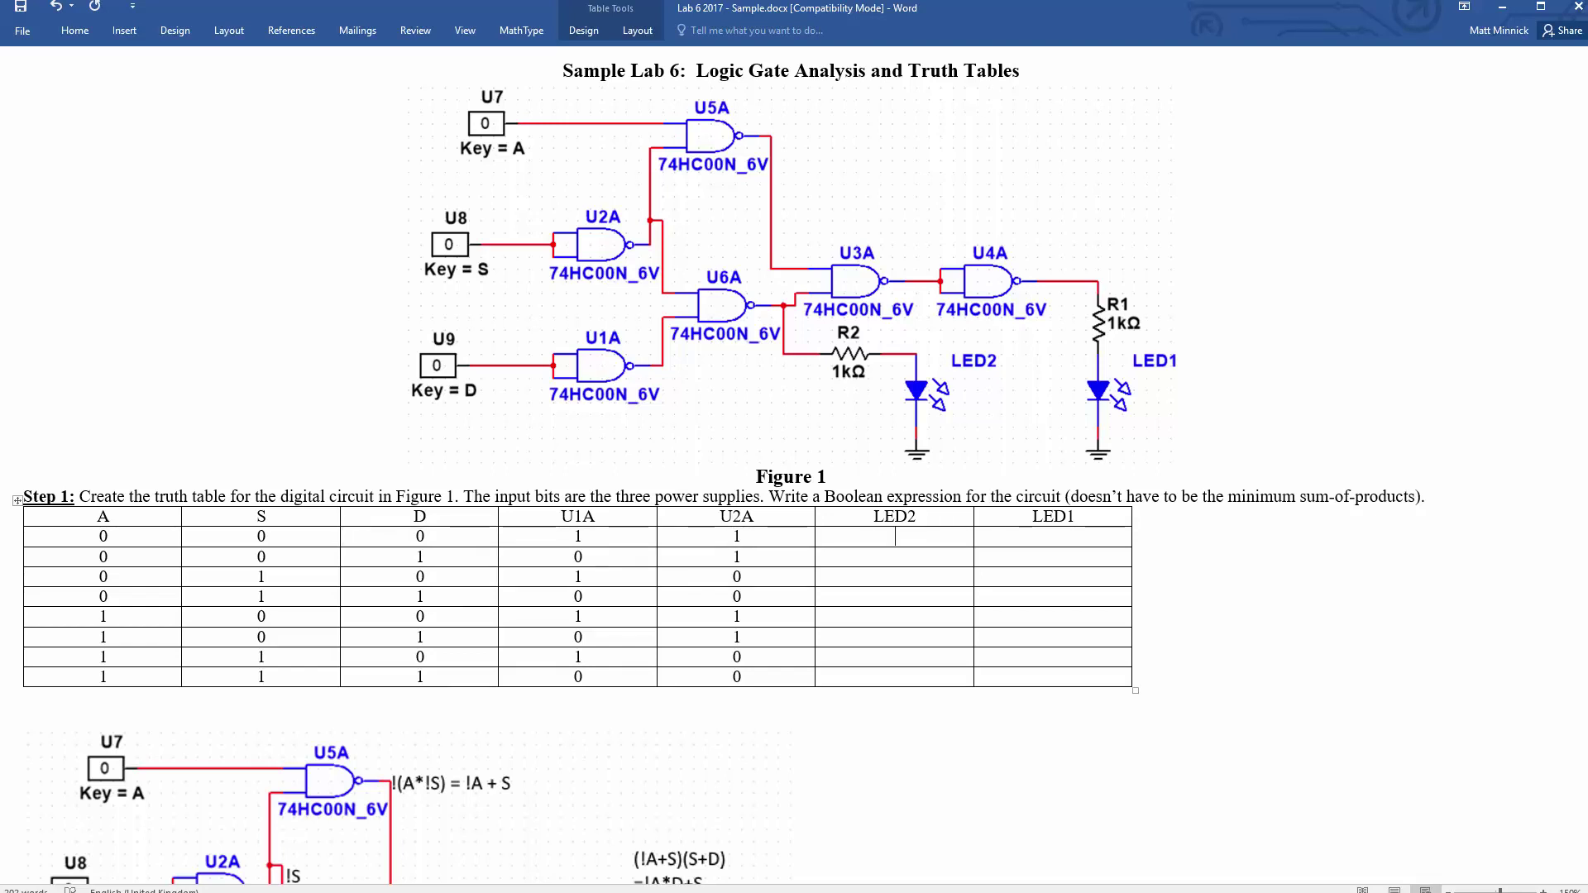
pyautogui.write('0')
pyautogui.press('Down')
pyautogui.write('1')
pyautogui.press('Down')
pyautogui.write('1')
pyautogui.press('Down')
pyautogui.write('0')
pyautogui.press('Down')
pyautogui.write('1')
# Compare rows 1 and 5's S and D inputs with the circuit equations, then add a column between LED2 and LED1
pyautogui.scroll(-3, 979, 527)
pyautogui.scroll(-4, 963, 362)
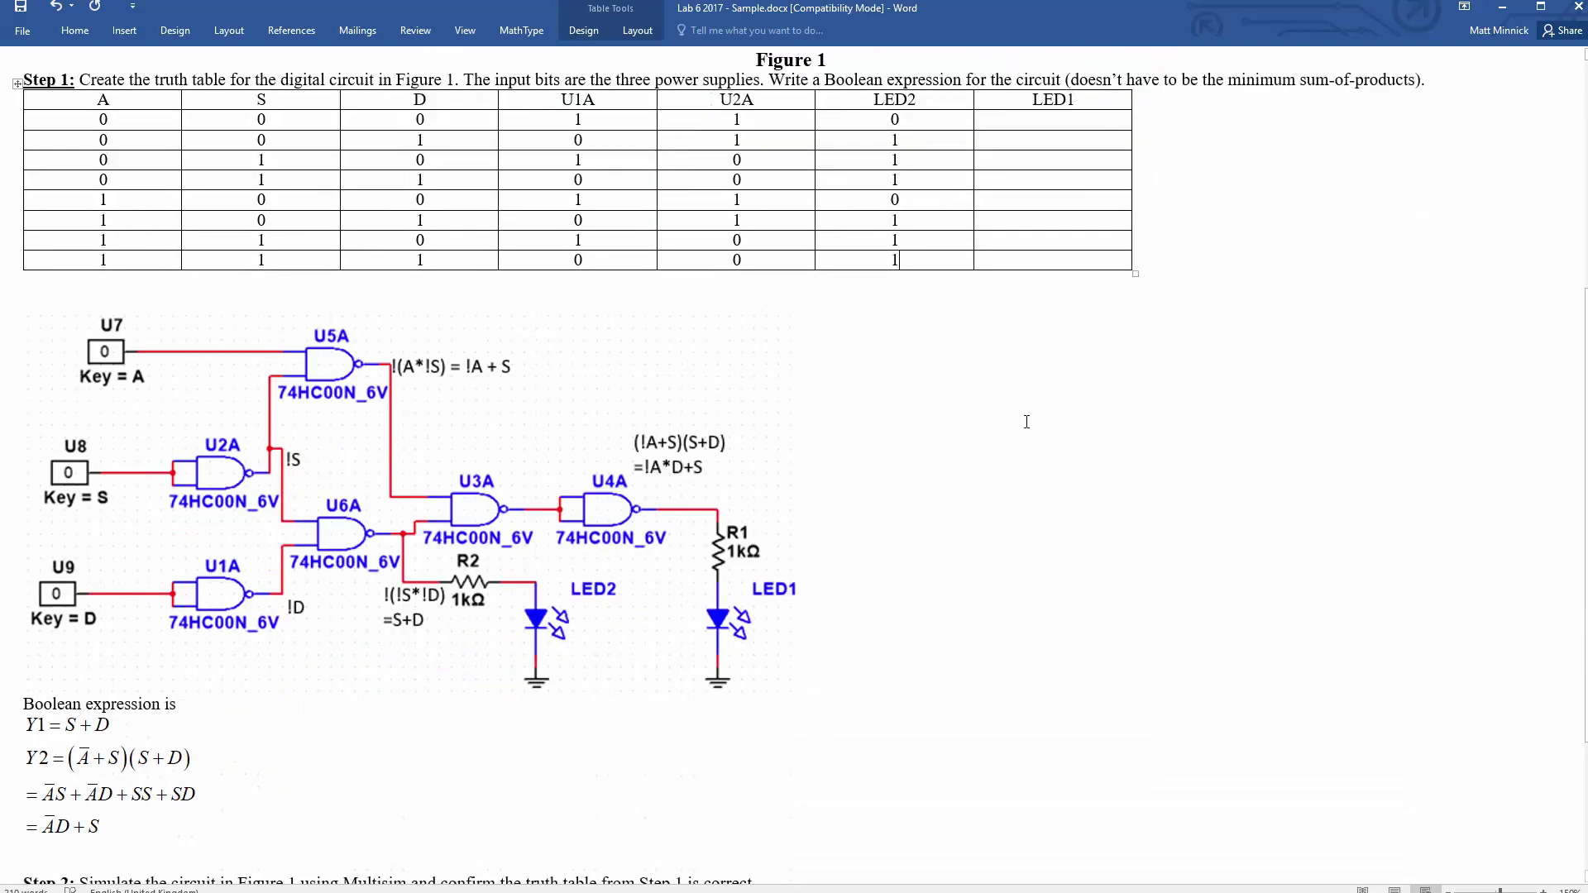
pyautogui.scroll(1, 353, 691)
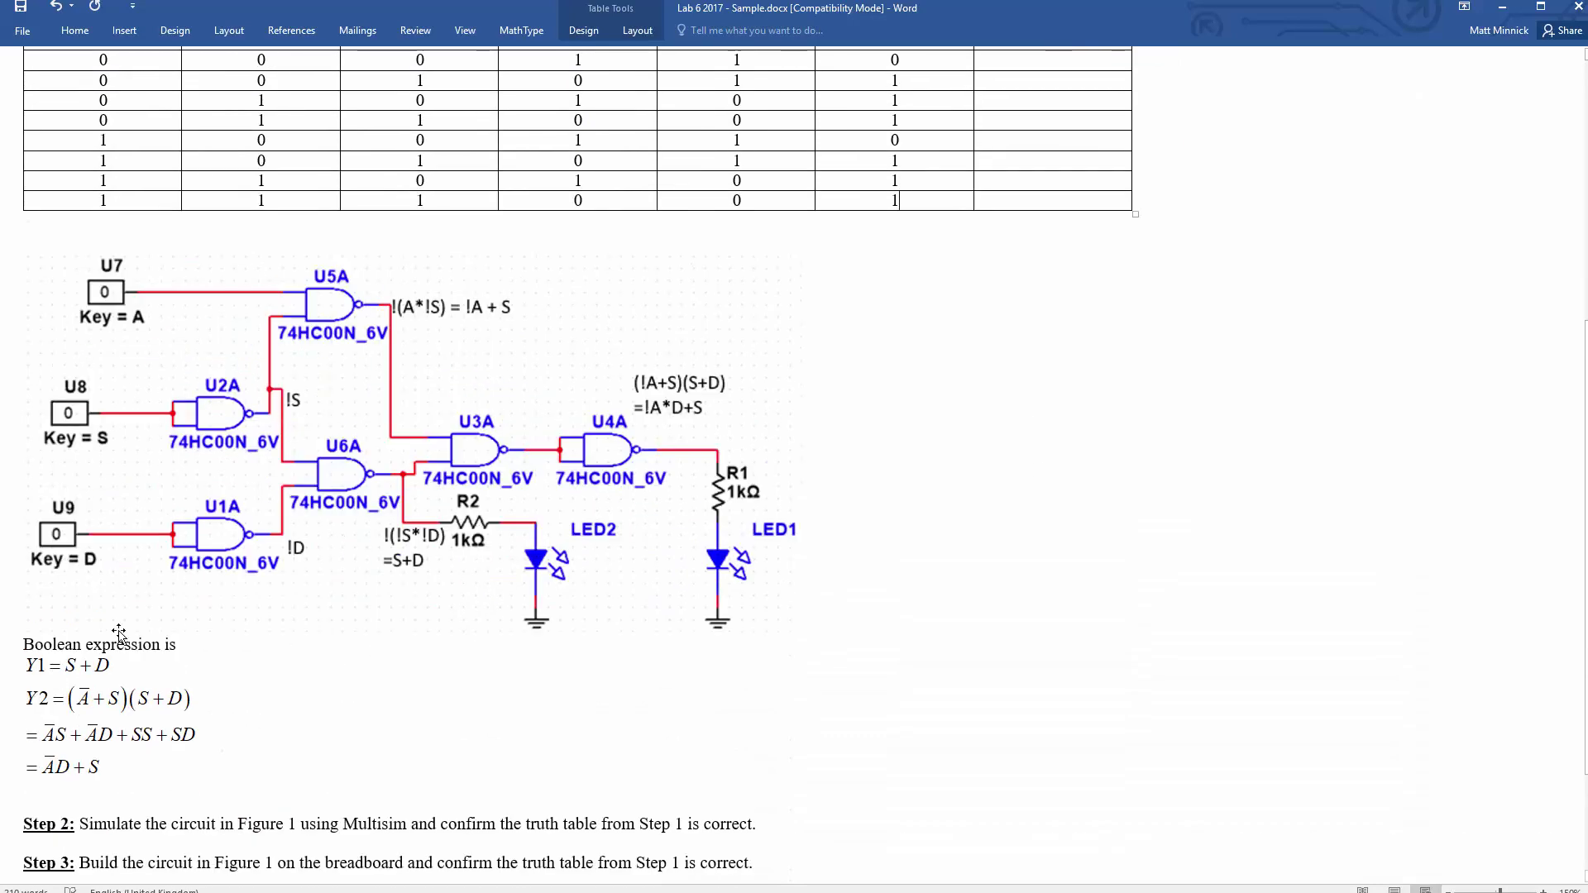
pyautogui.scroll(6, 626, 533)
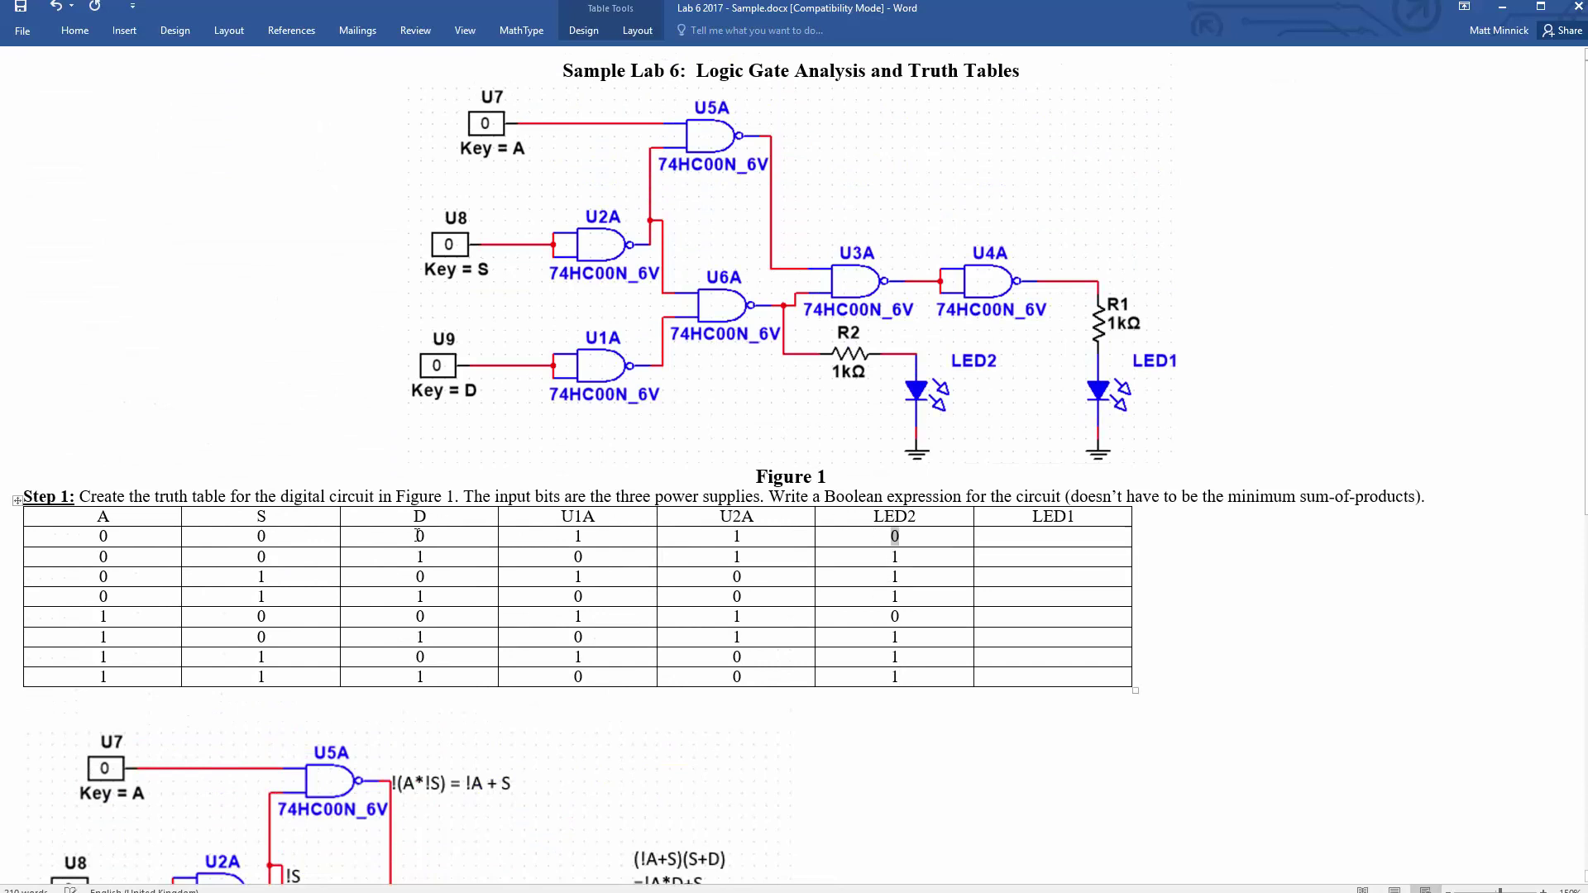
pyautogui.moveTo(248, 536); pyautogui.dragTo(431, 536)
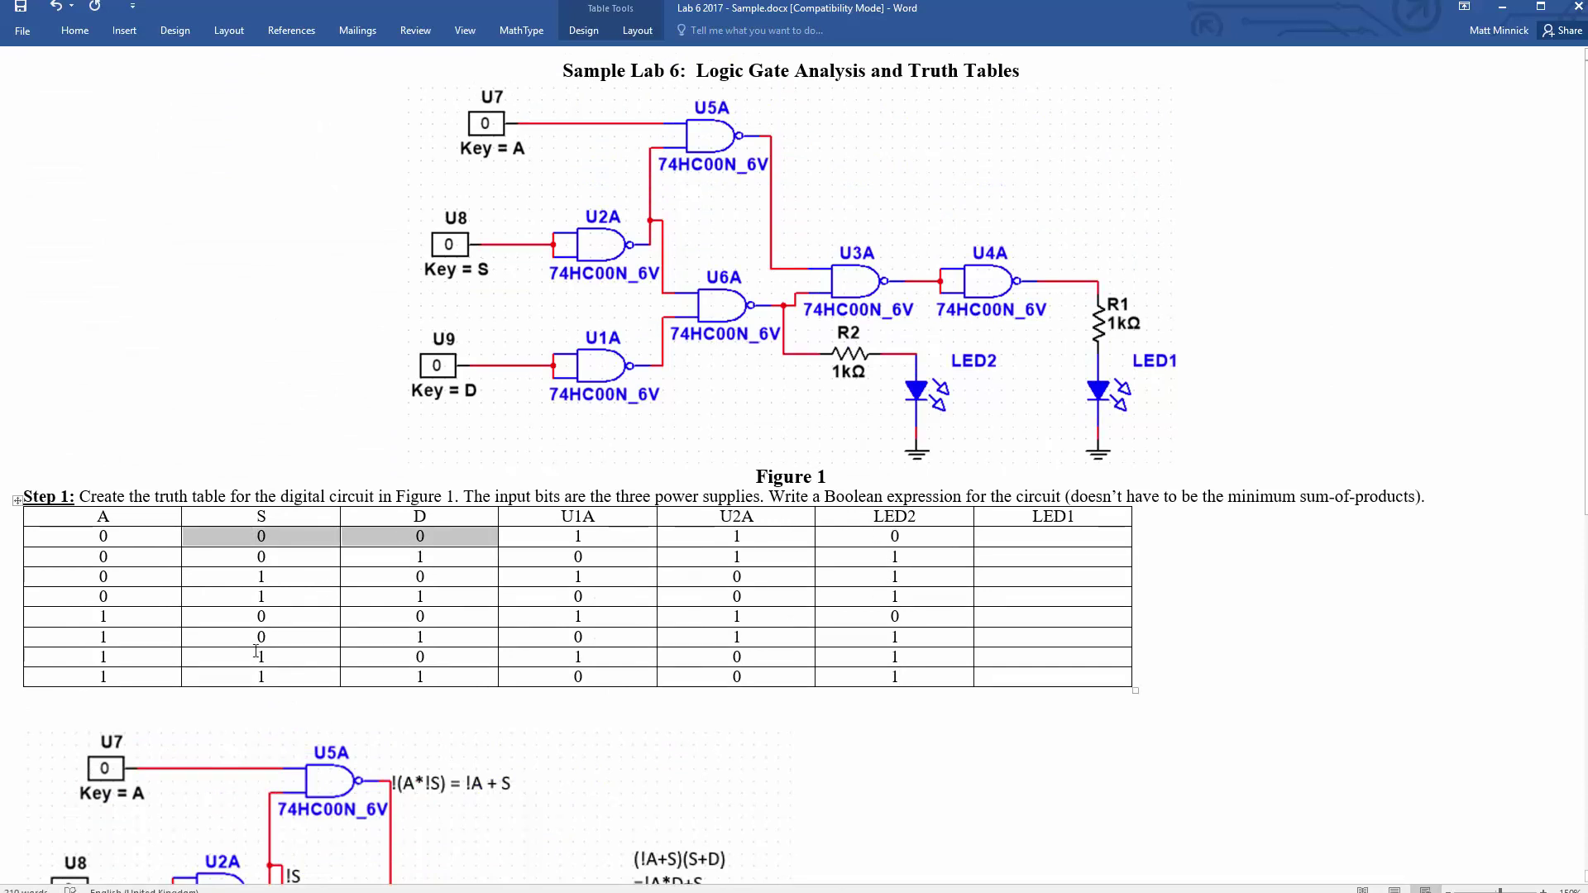
pyautogui.keyDown('ctrl'); pyautogui.moveTo(281, 616); pyautogui.dragTo(430, 616); pyautogui.keyUp('ctrl')
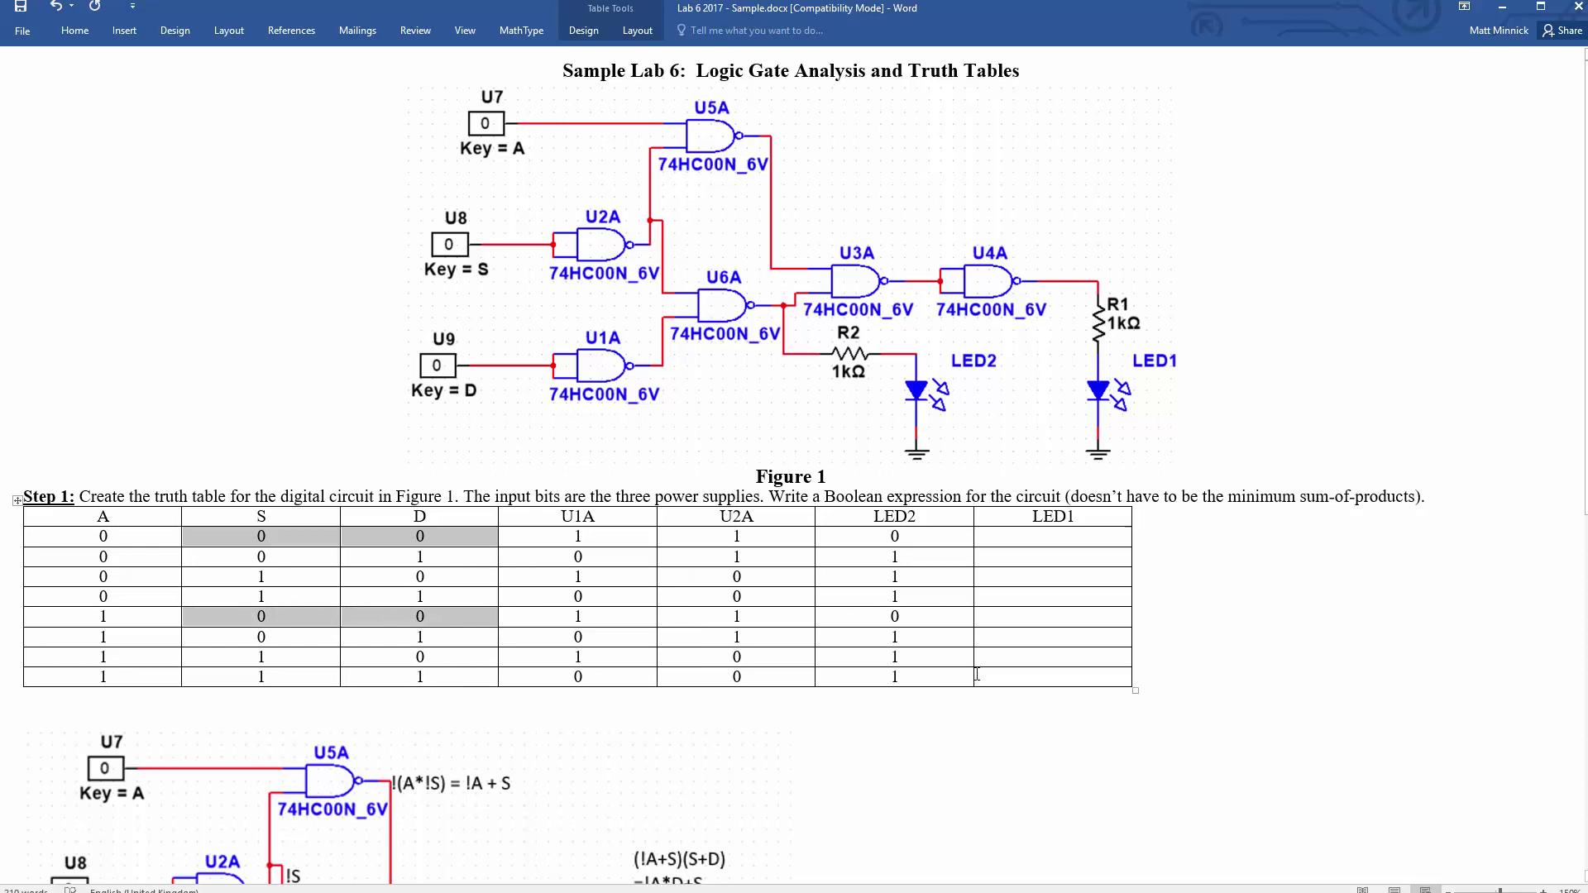
pyautogui.click(943, 657)
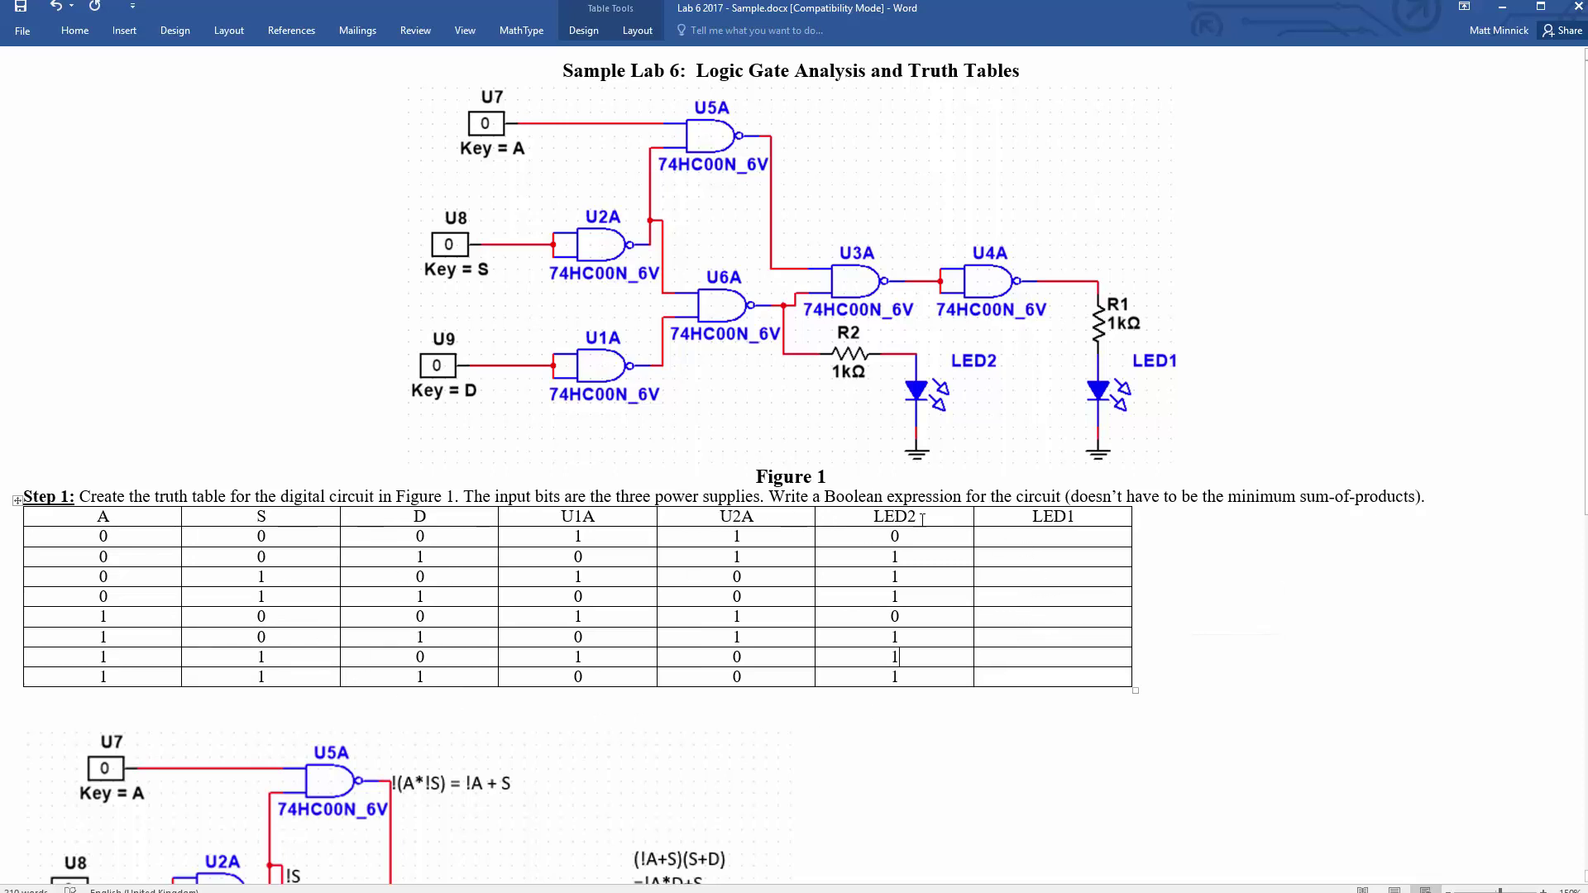
pyautogui.click(975, 500)
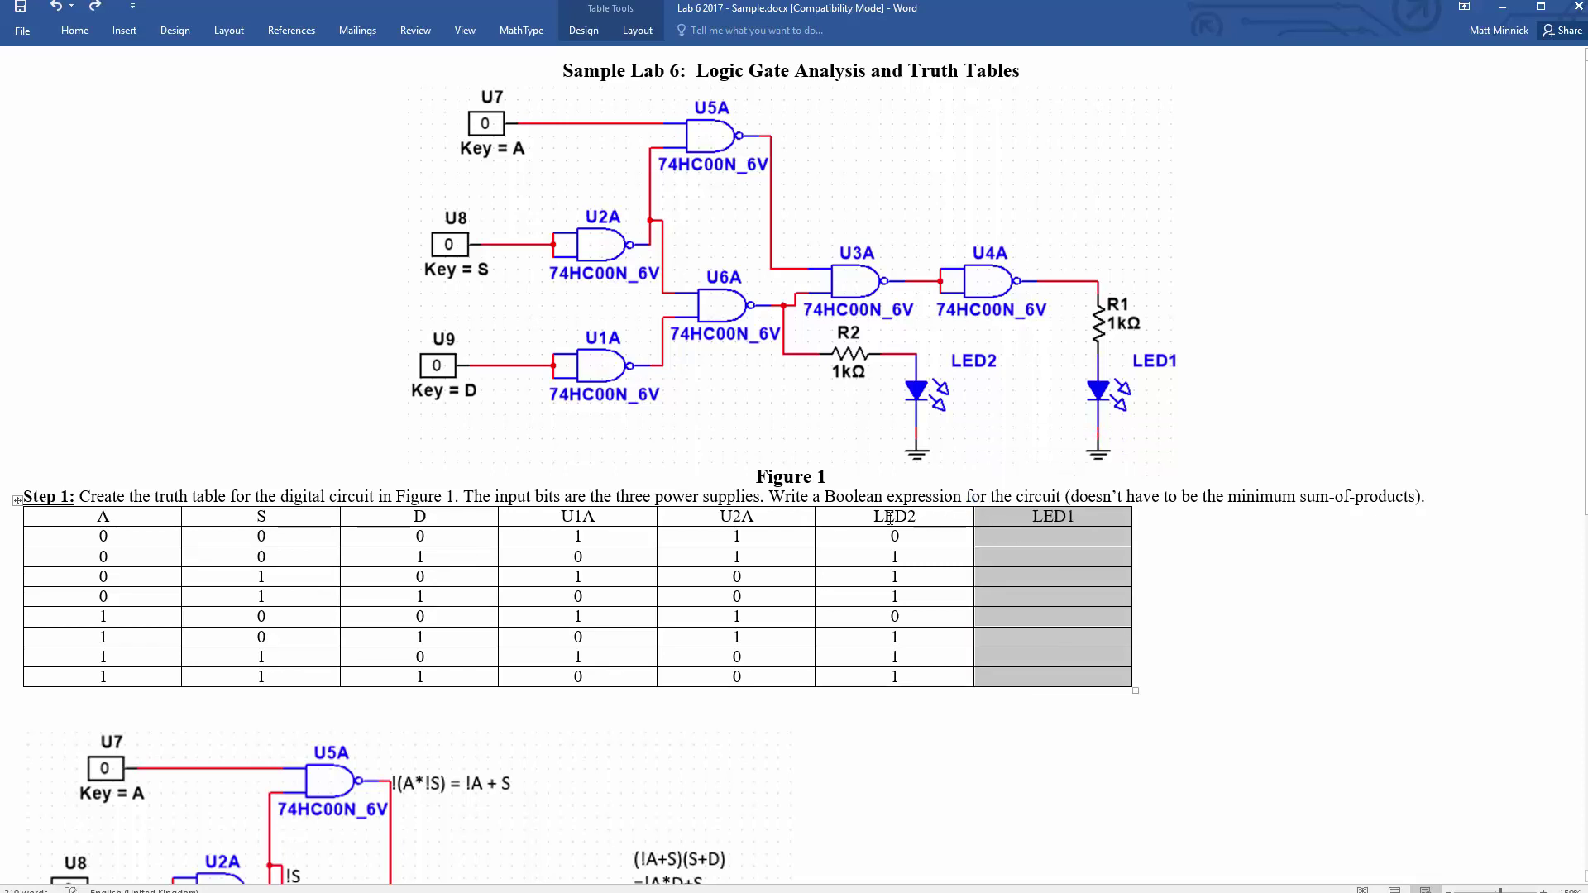
# Undo the misplaced column, insert one between U2A and LED2 instead, and head it U5A
pyautogui.hotkey('ctrl', 'z')
pyautogui.click(817, 500)
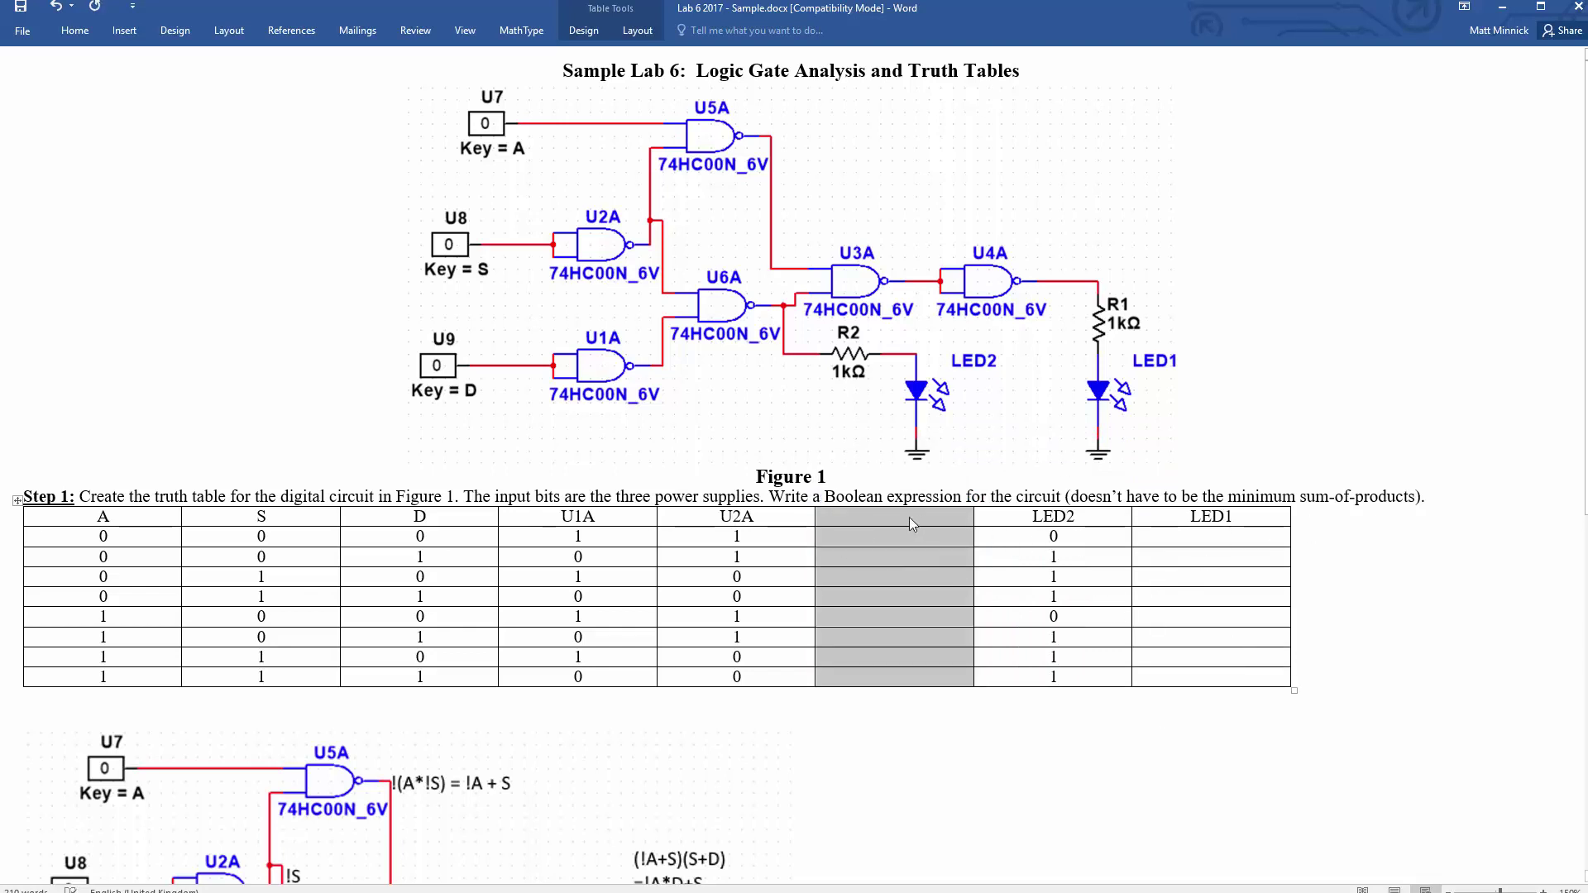
pyautogui.click(878, 517)
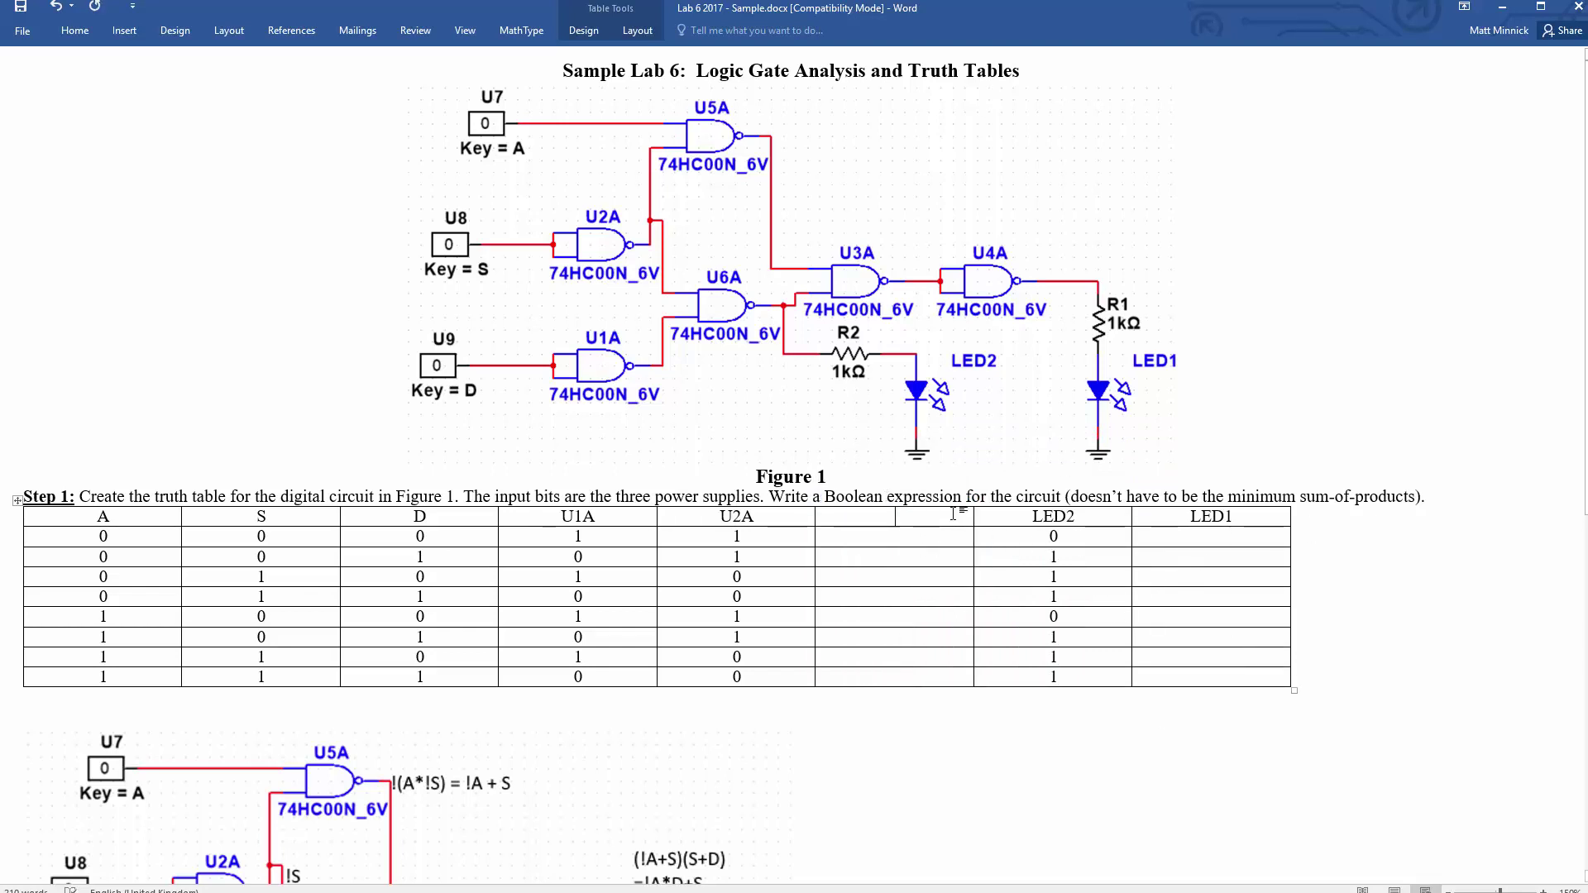
pyautogui.write('U5A')
pyautogui.tripleClick(875, 519)
pyautogui.click(900, 519)
pyautogui.doubleClick(918, 521)
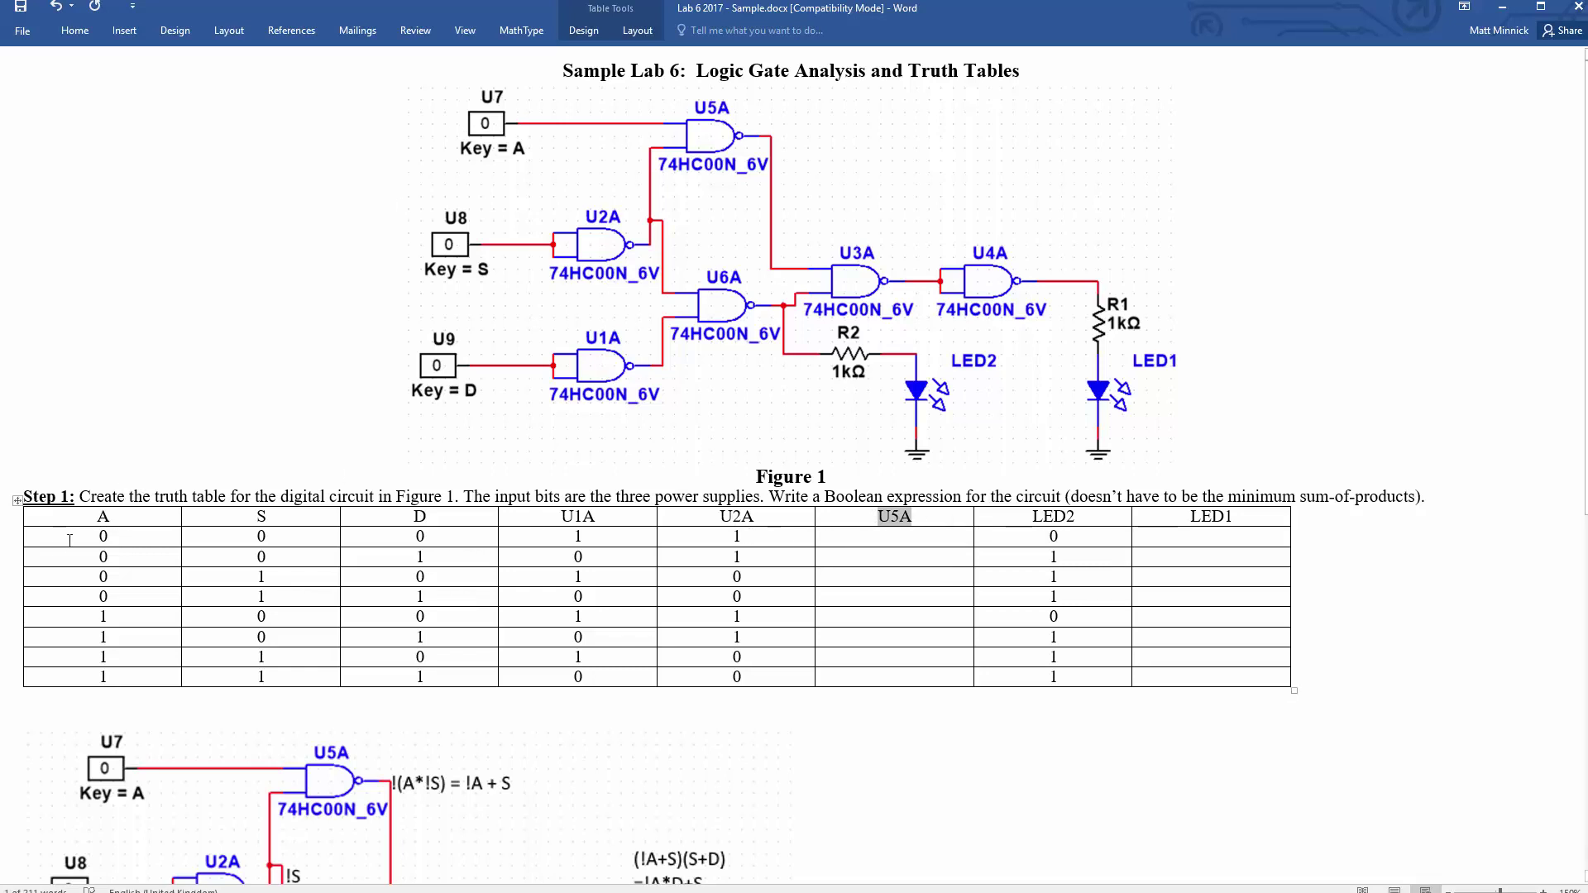
# Fill the U5A column with 1, 1, 1, 1, 0, 0, 1, 1
pyautogui.click(103, 505)
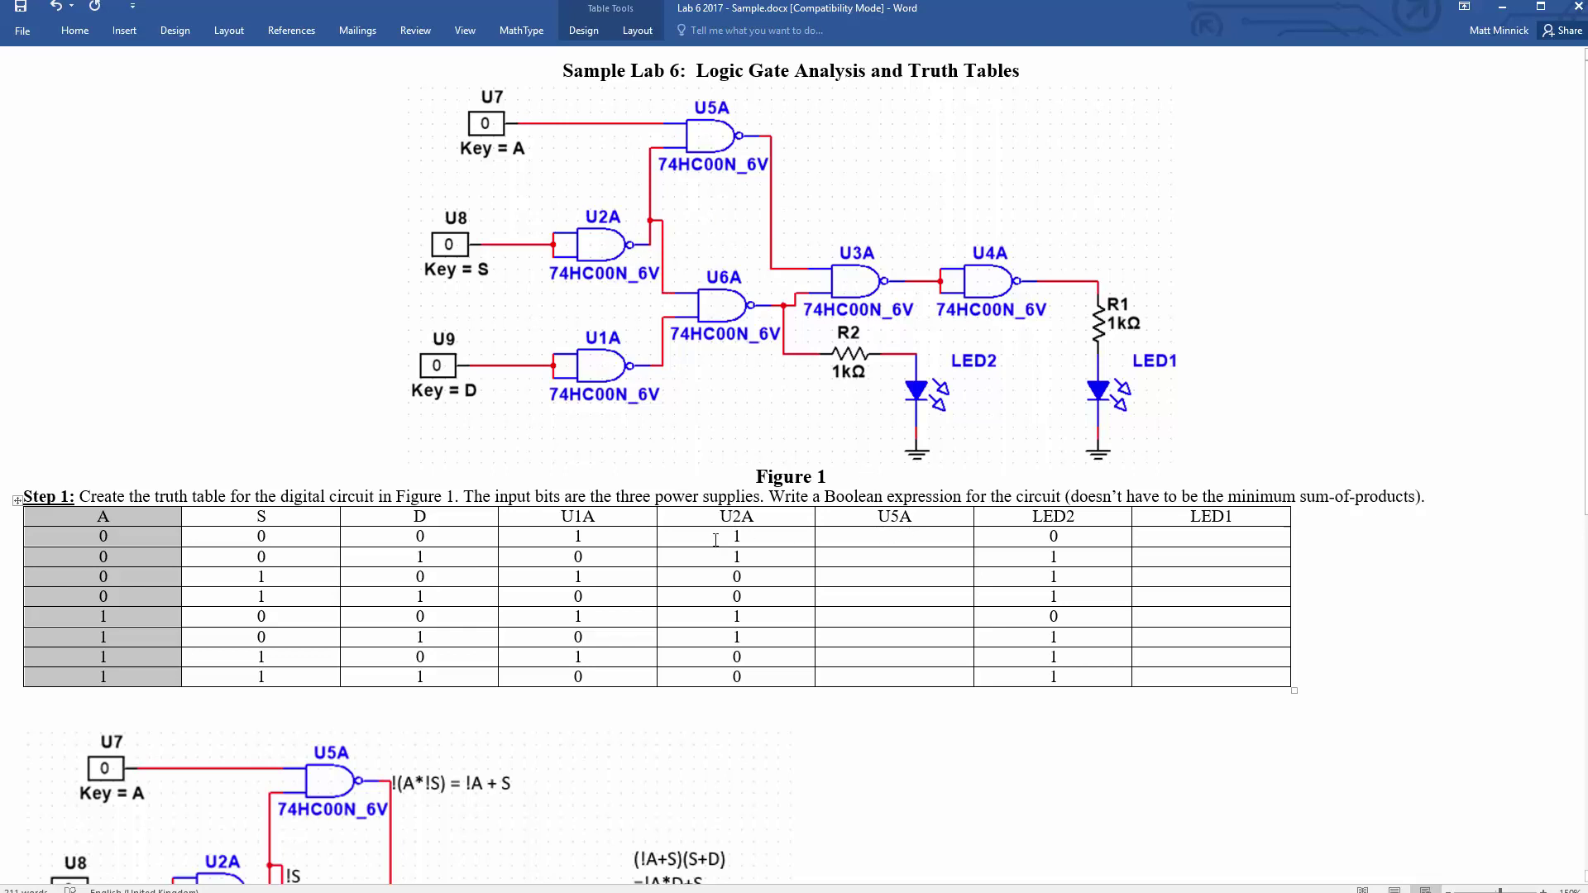
pyautogui.click(782, 533)
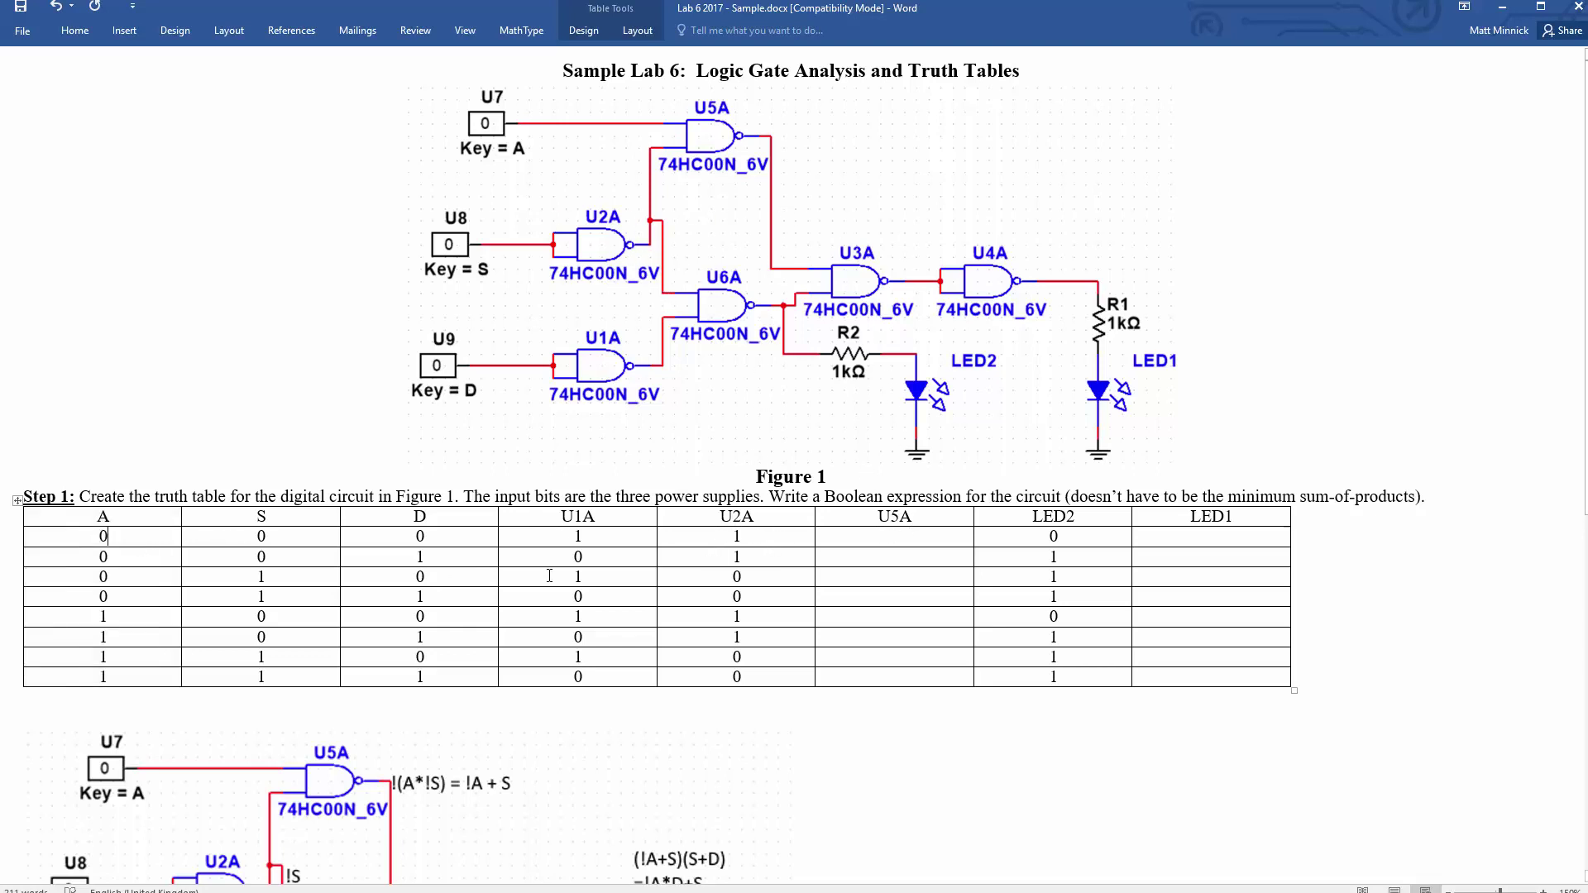
pyautogui.hotkey('alt', 'Home')
pyautogui.press('Tab')
pyautogui.press('Tab')
pyautogui.press('Tab')
pyautogui.press('Tab')
pyautogui.press('Tab')
pyautogui.write('1')
pyautogui.press('Down')
pyautogui.write('1')
pyautogui.press('Down')
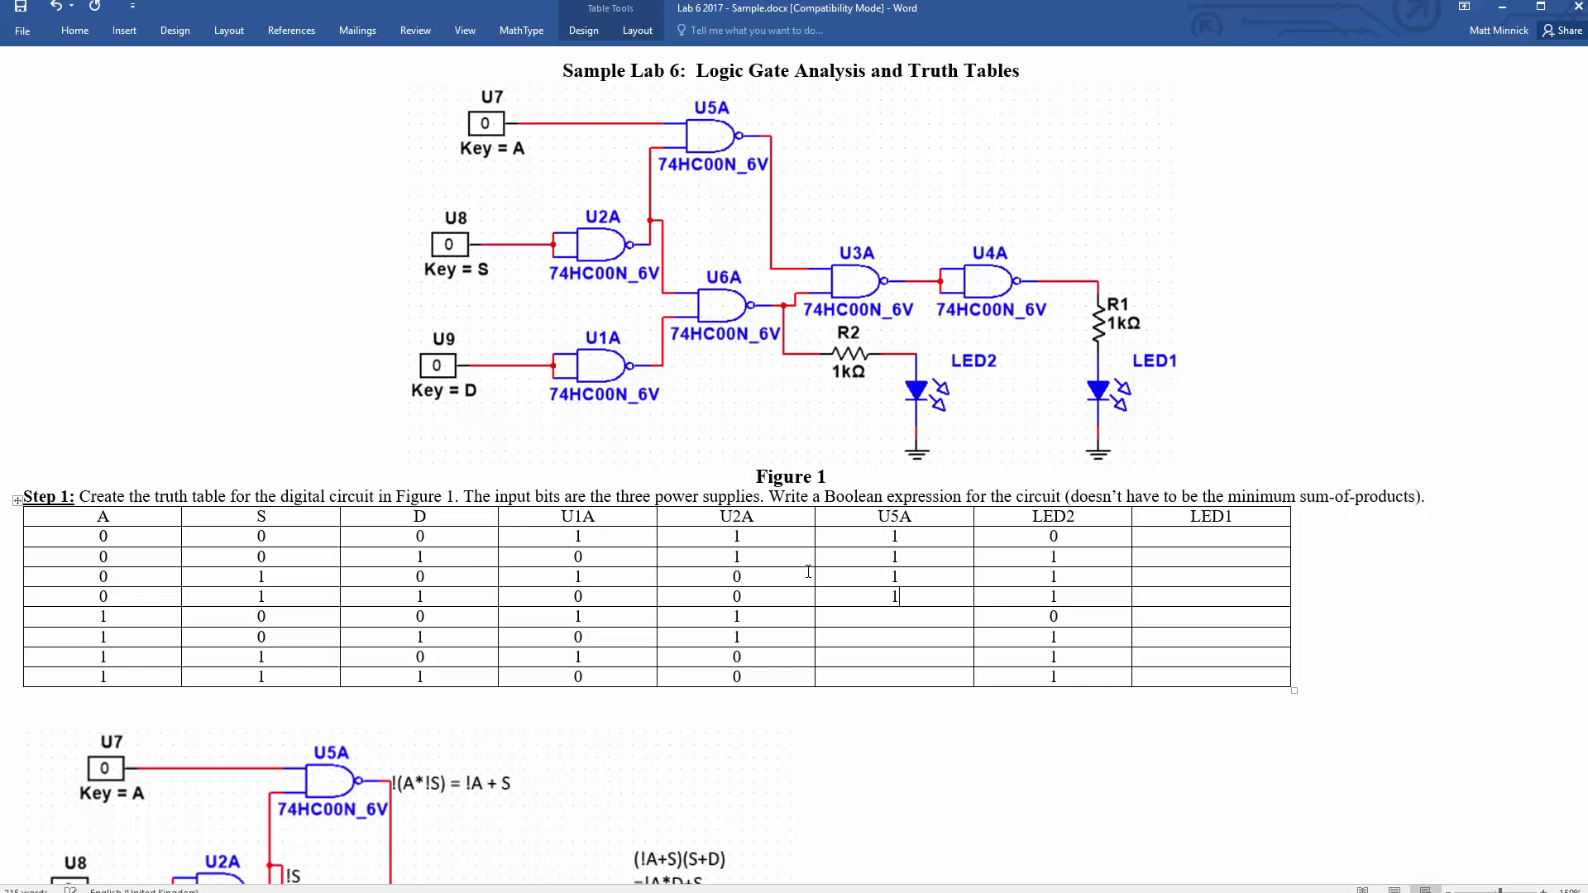
pyautogui.write('0')
pyautogui.press('Down')
pyautogui.write('1')
pyautogui.press('Up')
pyautogui.press('Up')
pyautogui.press('Up')
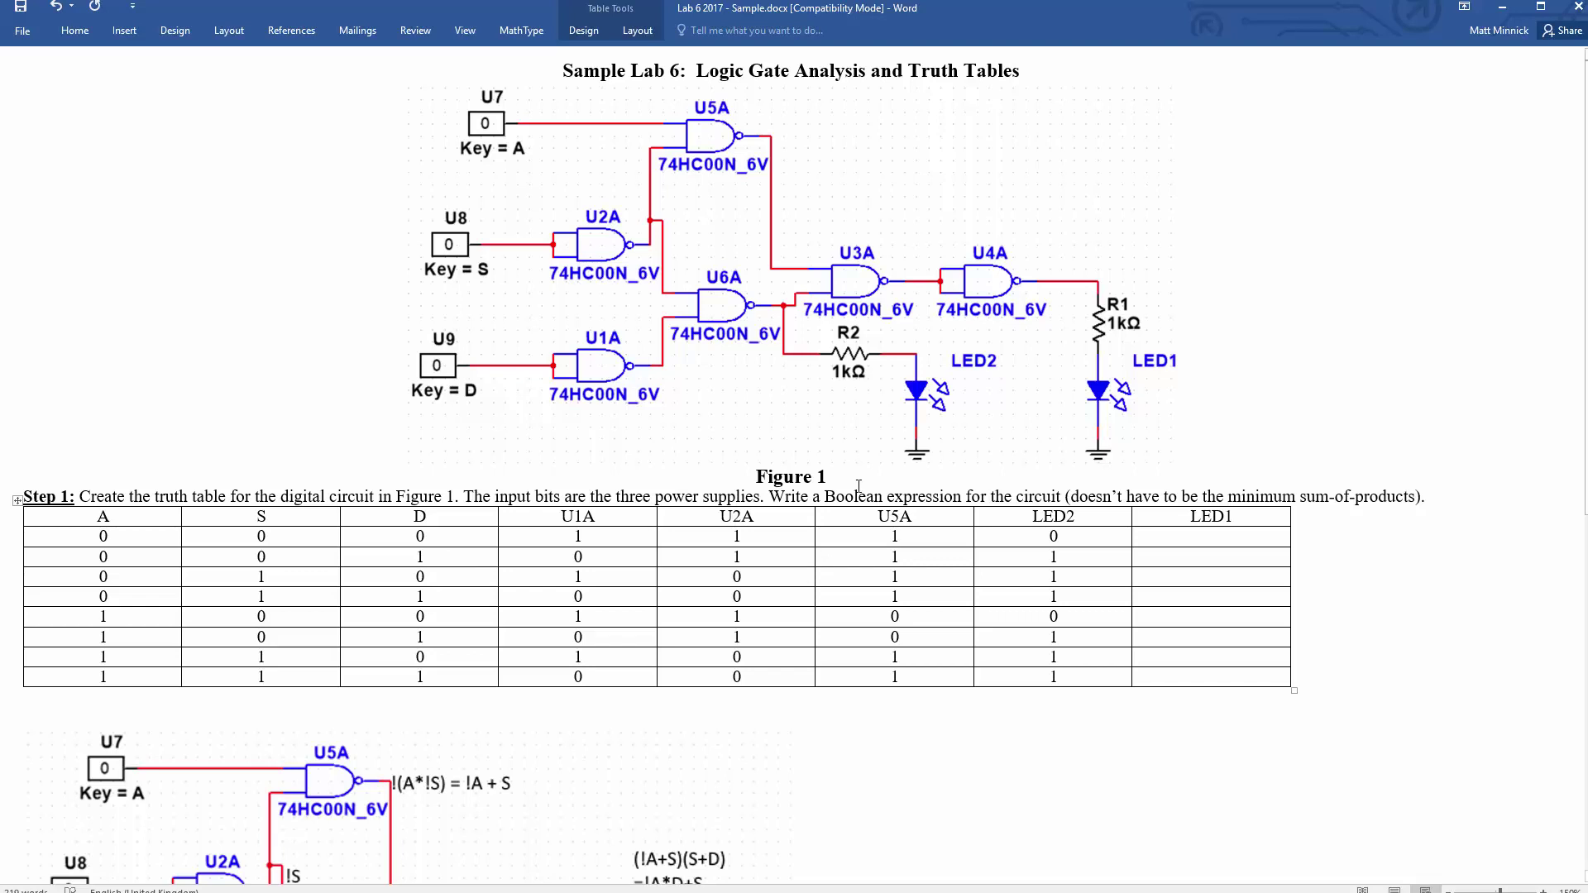
# Fill the LED1 column with 0, 1, 1, 1, 0, 0, 1, 1
pyautogui.doubleClick(1253, 519)
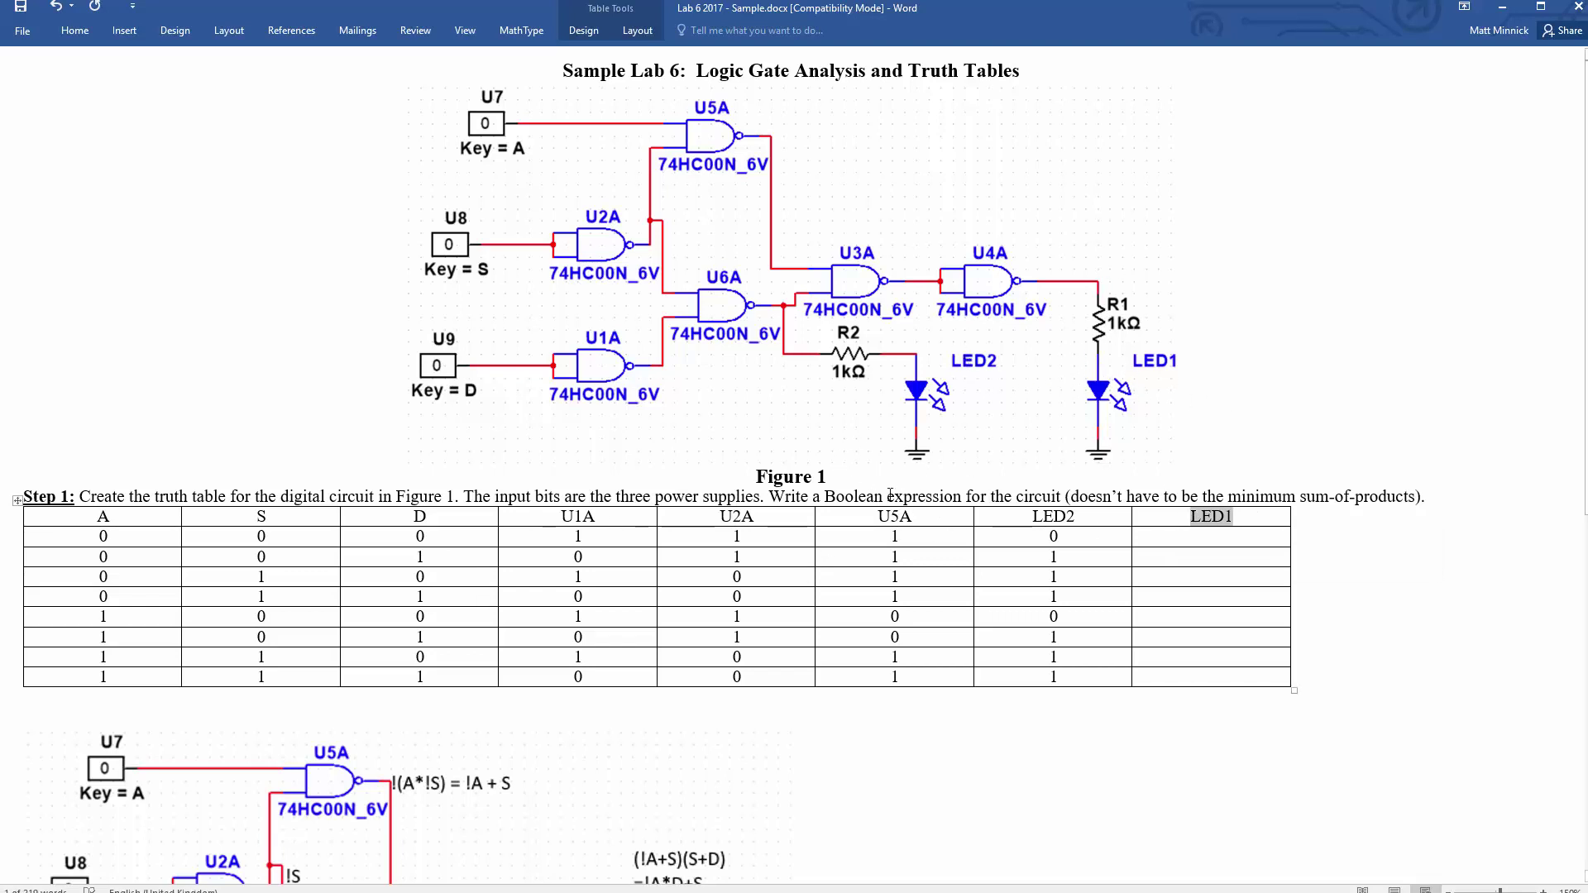
pyautogui.moveTo(872, 518); pyautogui.dragTo(922, 658)
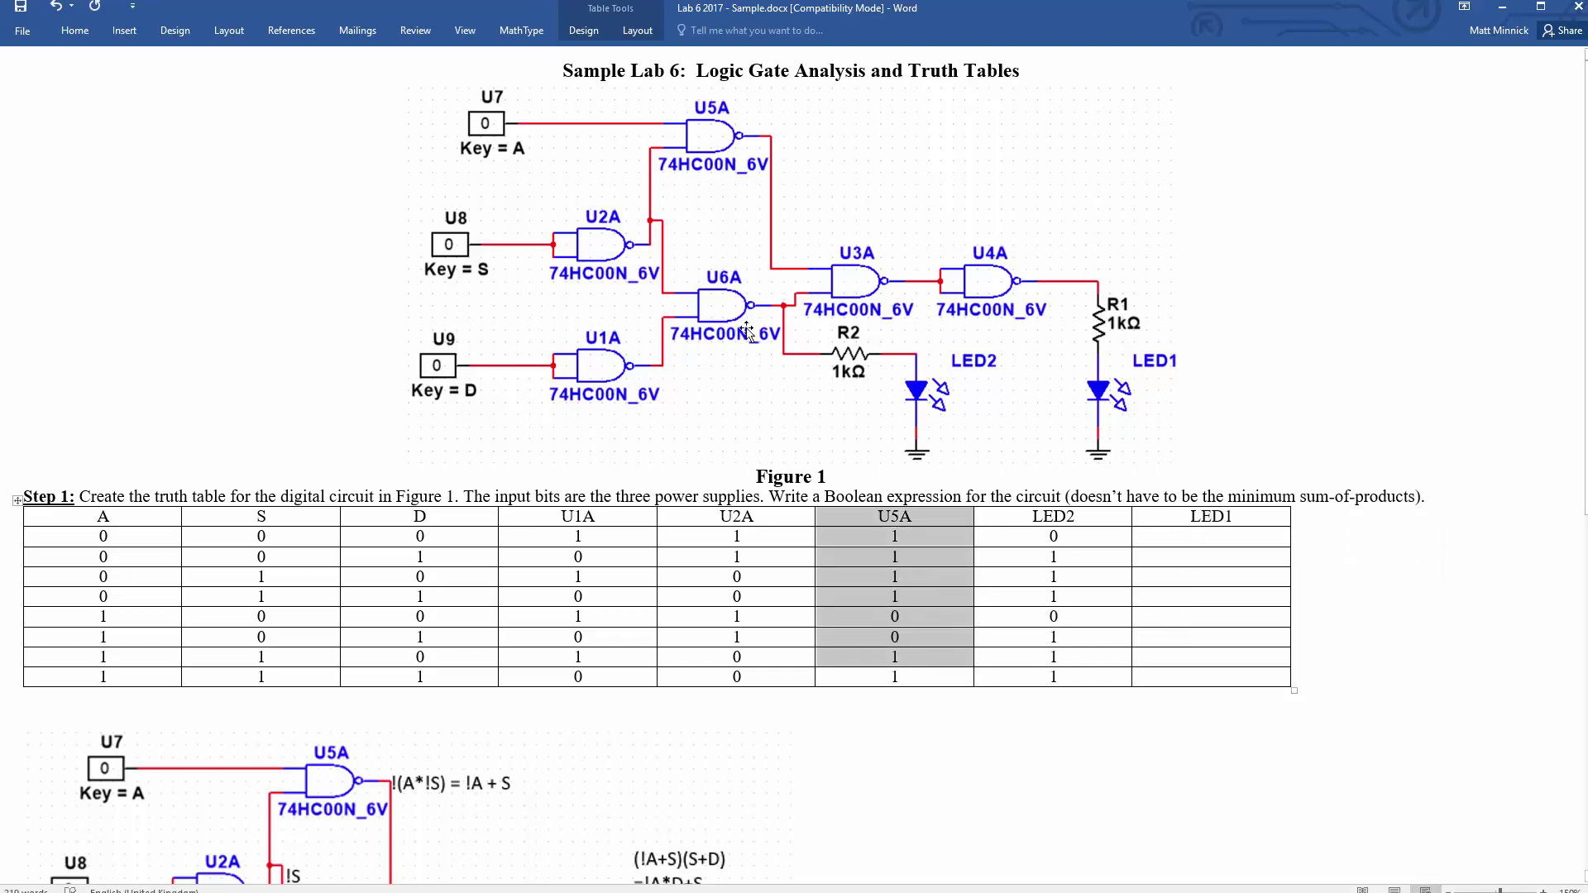
pyautogui.click(1191, 537)
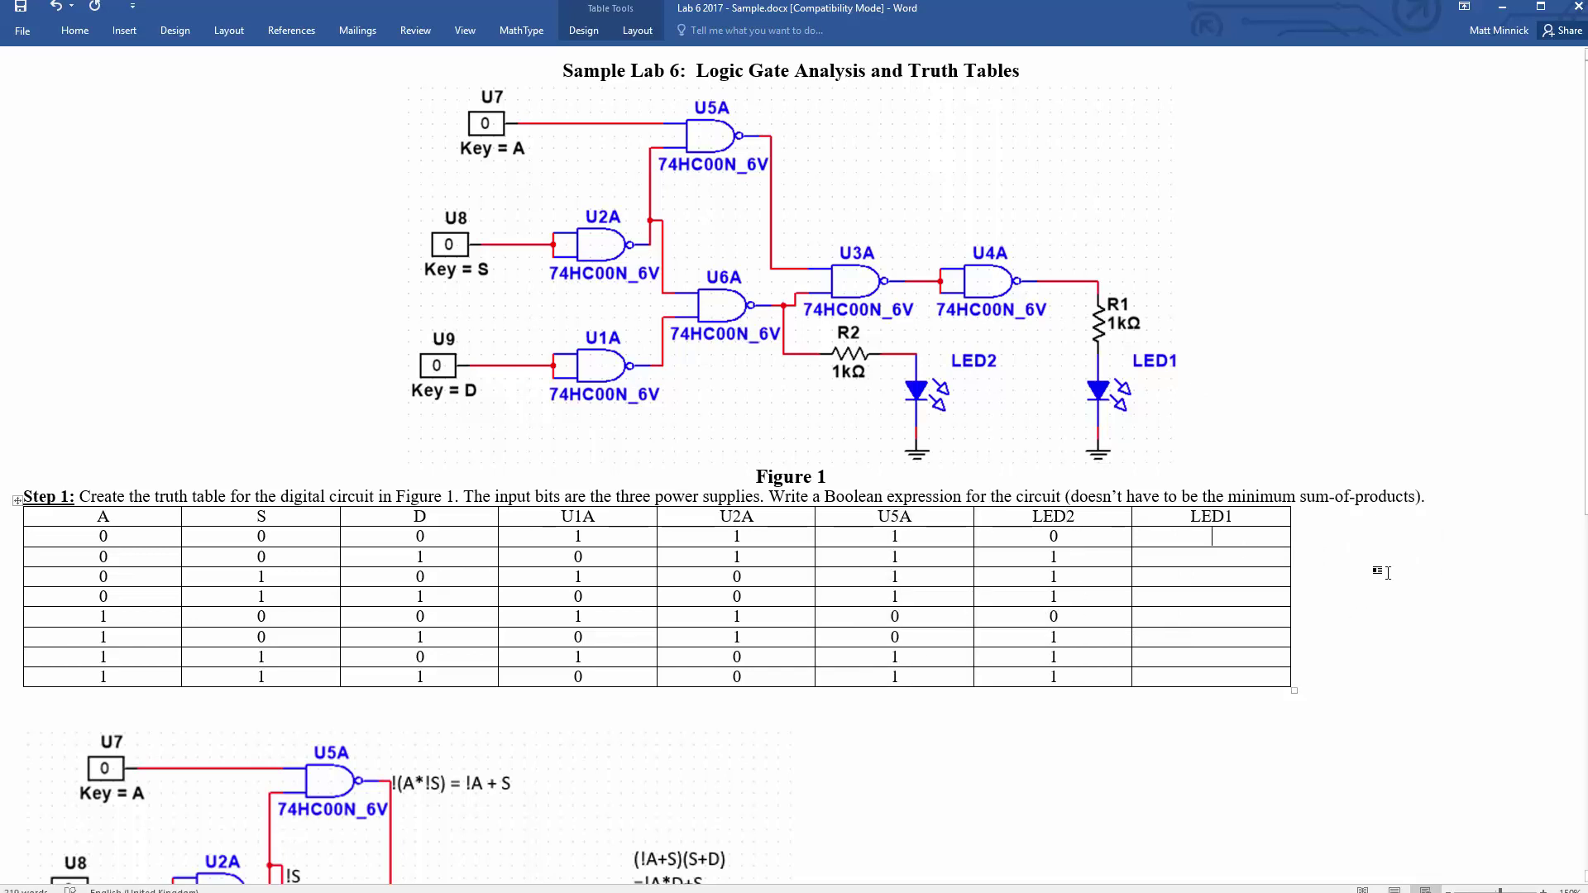
pyautogui.write('0')
pyautogui.write('1')
pyautogui.press('Down')
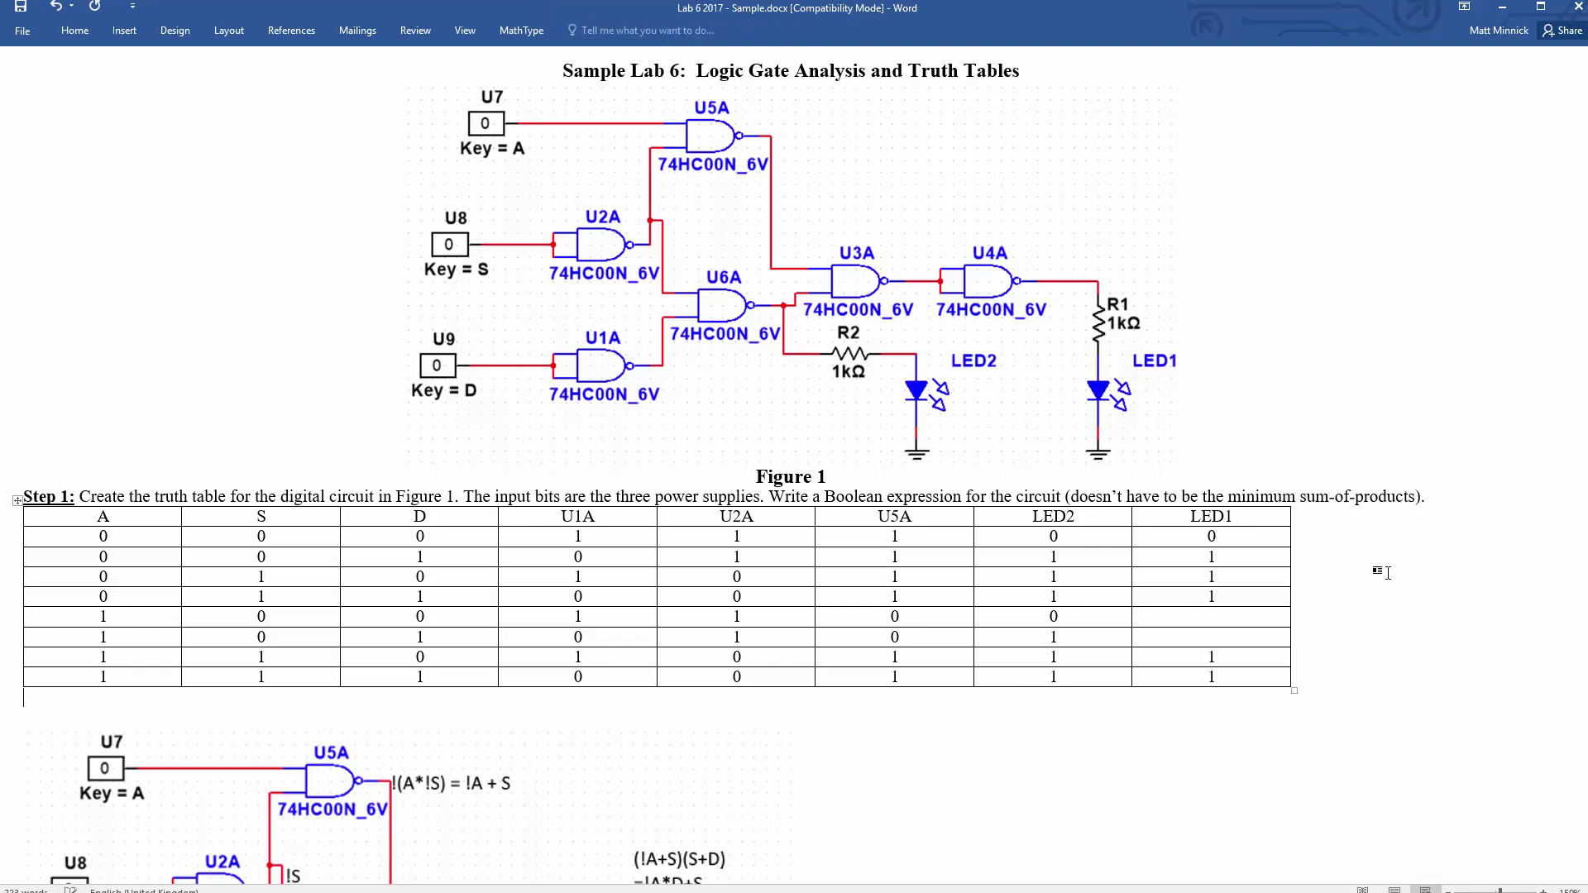
pyautogui.press('Down')
pyautogui.write('1')
pyautogui.press('Up')
pyautogui.press('Up')
pyautogui.write('0')
pyautogui.press('Up')
pyautogui.write('0')
pyautogui.click(1358, 654)
# Review the Boolean expression below the circuit, then return to the truth table
pyautogui.scroll(-3, 1358, 654)
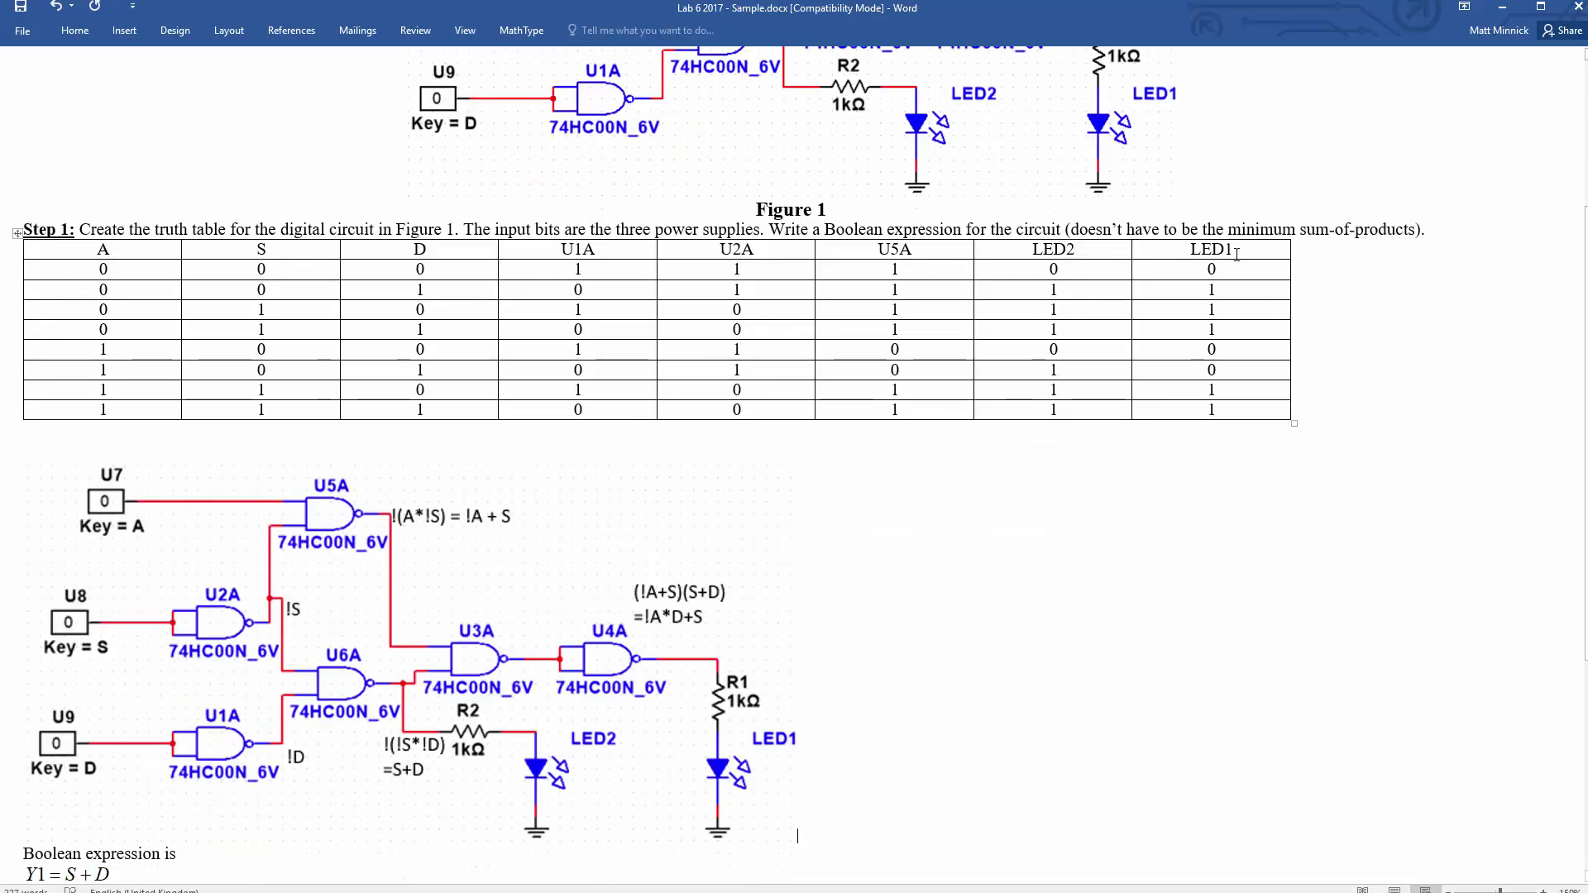
pyautogui.scroll(-4, 673, 539)
pyautogui.scroll(2, 130, 687)
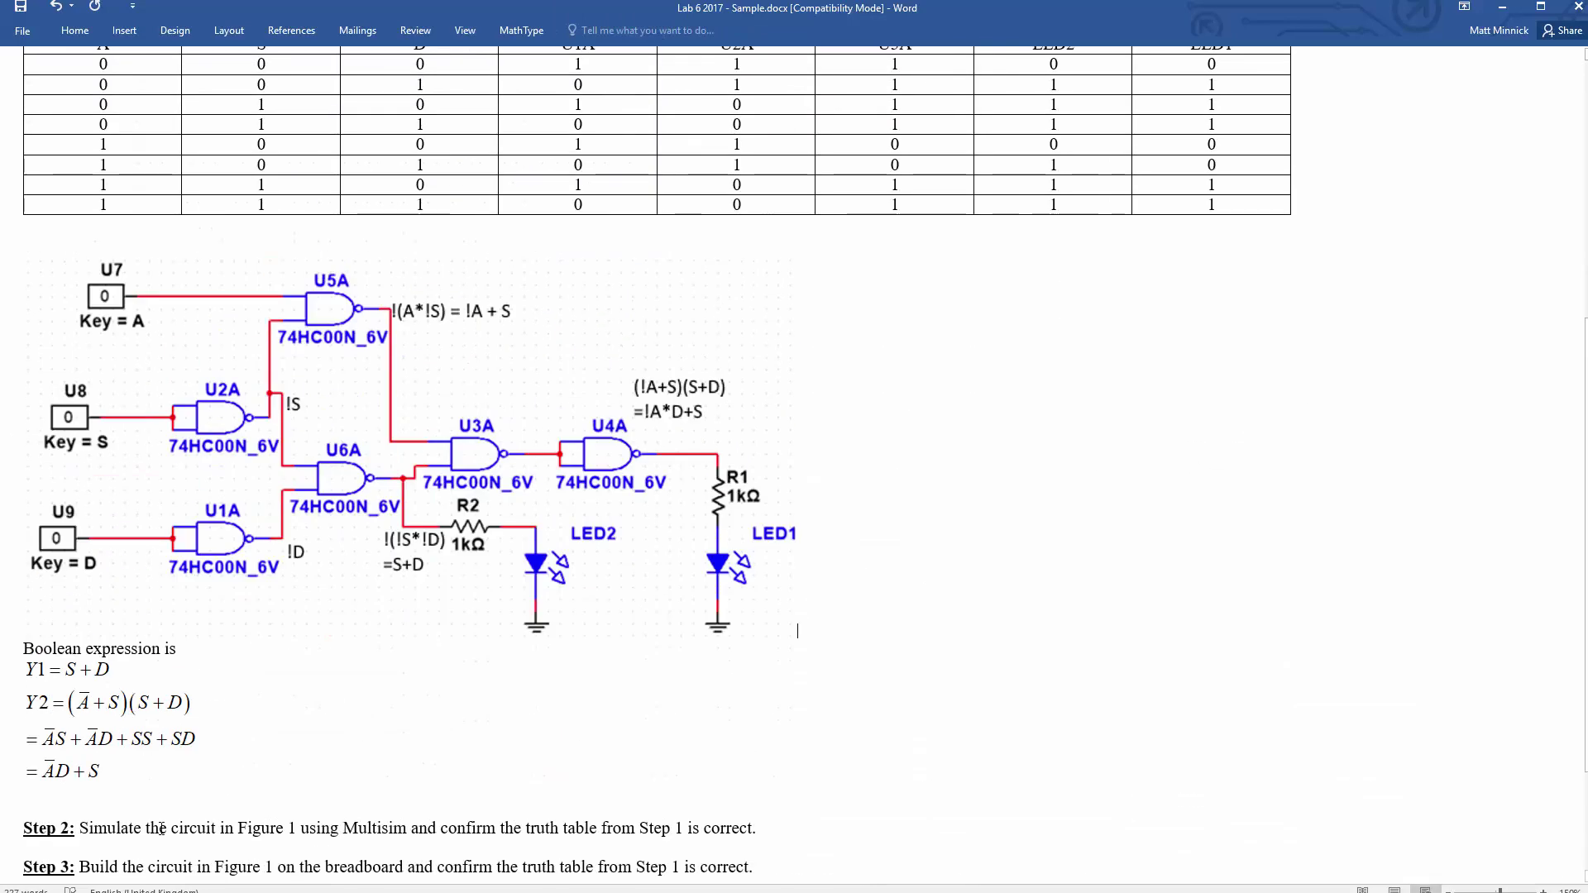
pyautogui.click(129, 686)
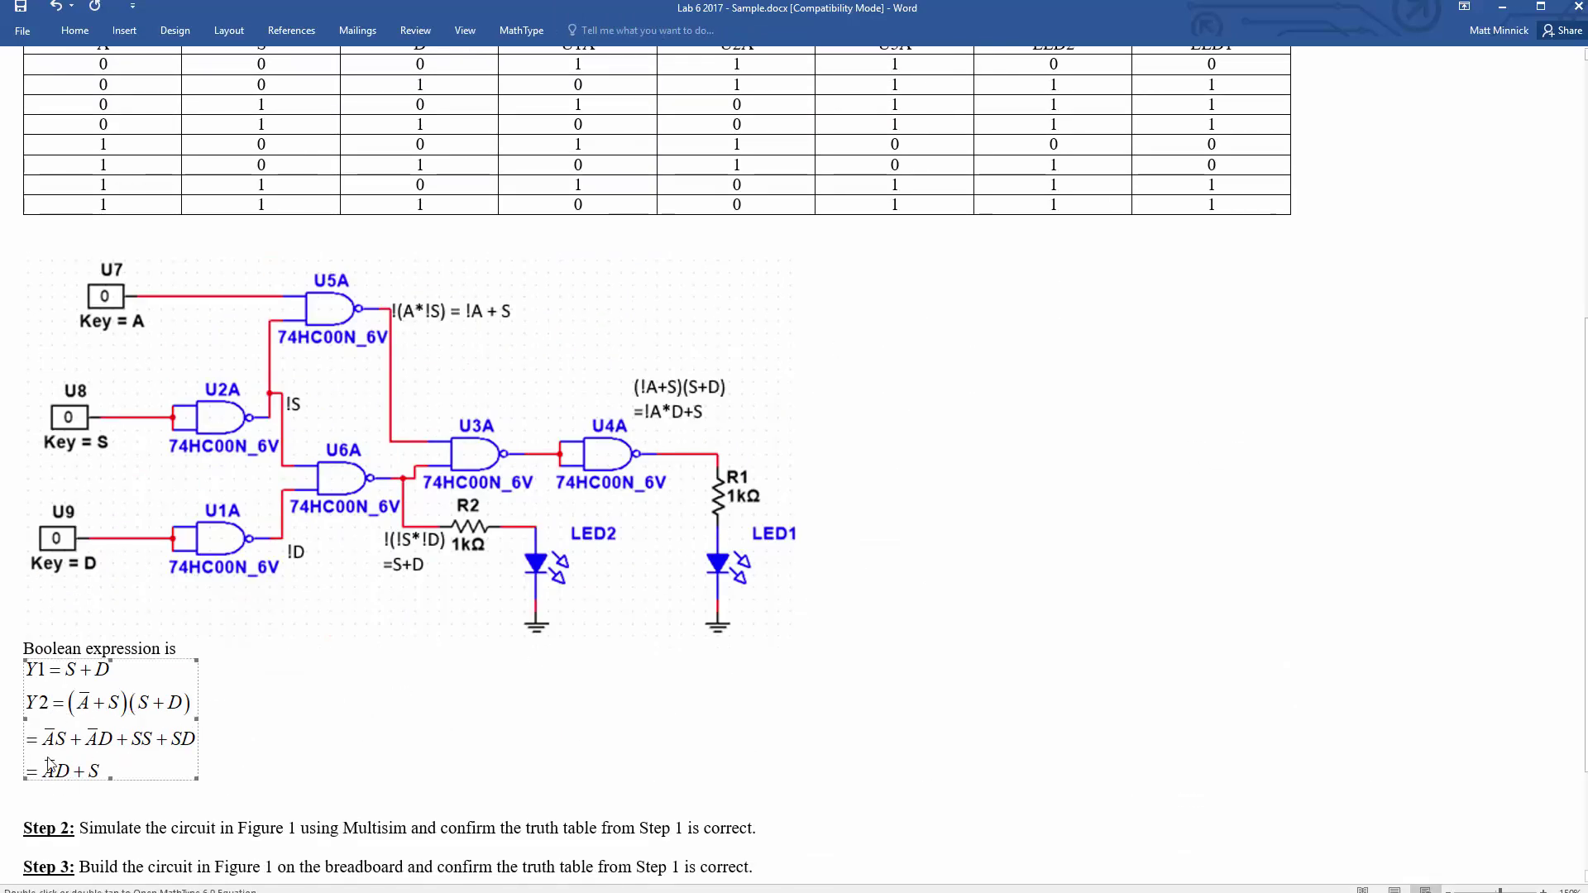
pyautogui.scroll(1, 1189, 446)
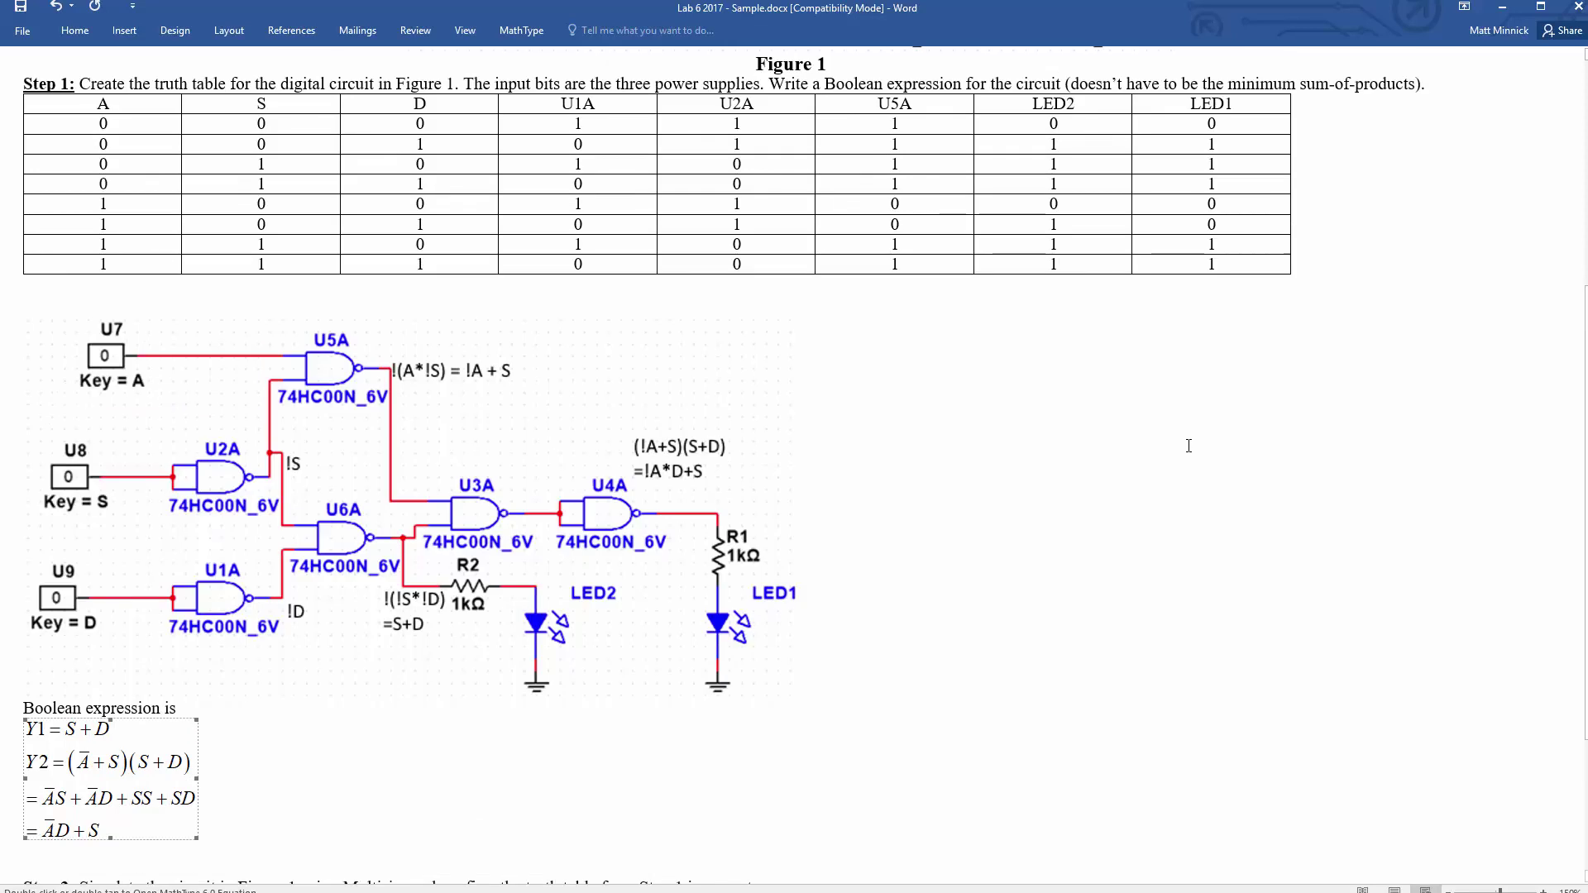
pyautogui.click(1244, 245)
# Mark matching S, D and LED1 cells in rows 2, 3–4 and 7–8 to verify Y1 = S + D
pyautogui.moveTo(236, 167); pyautogui.dragTo(262, 181)
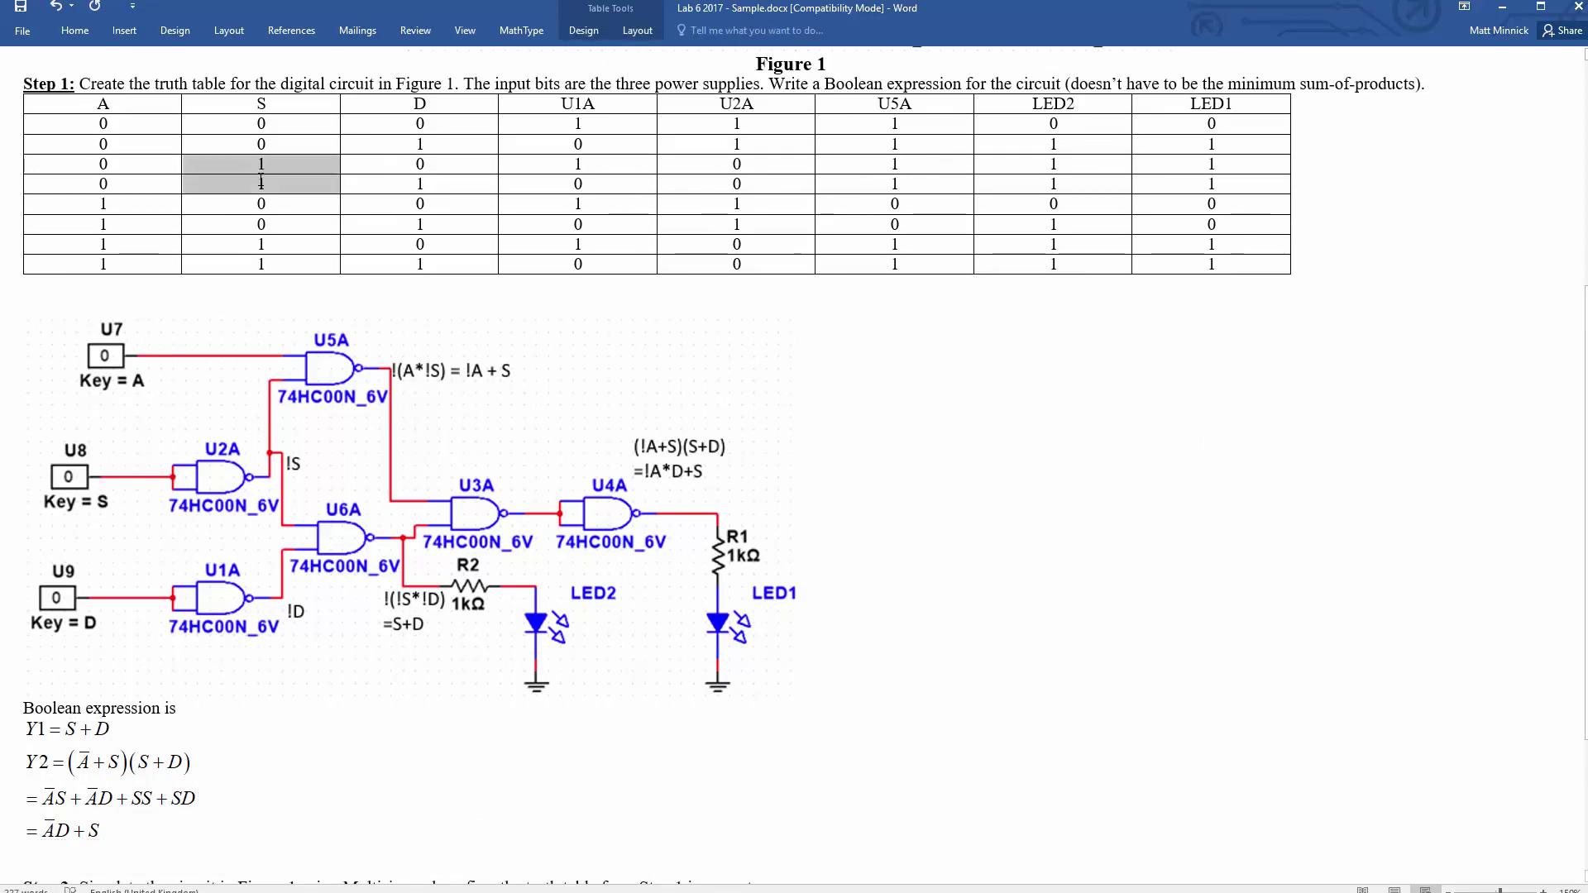
pyautogui.keyDown('ctrl'); pyautogui.moveTo(255, 244); pyautogui.dragTo(263, 263); pyautogui.keyUp('ctrl')
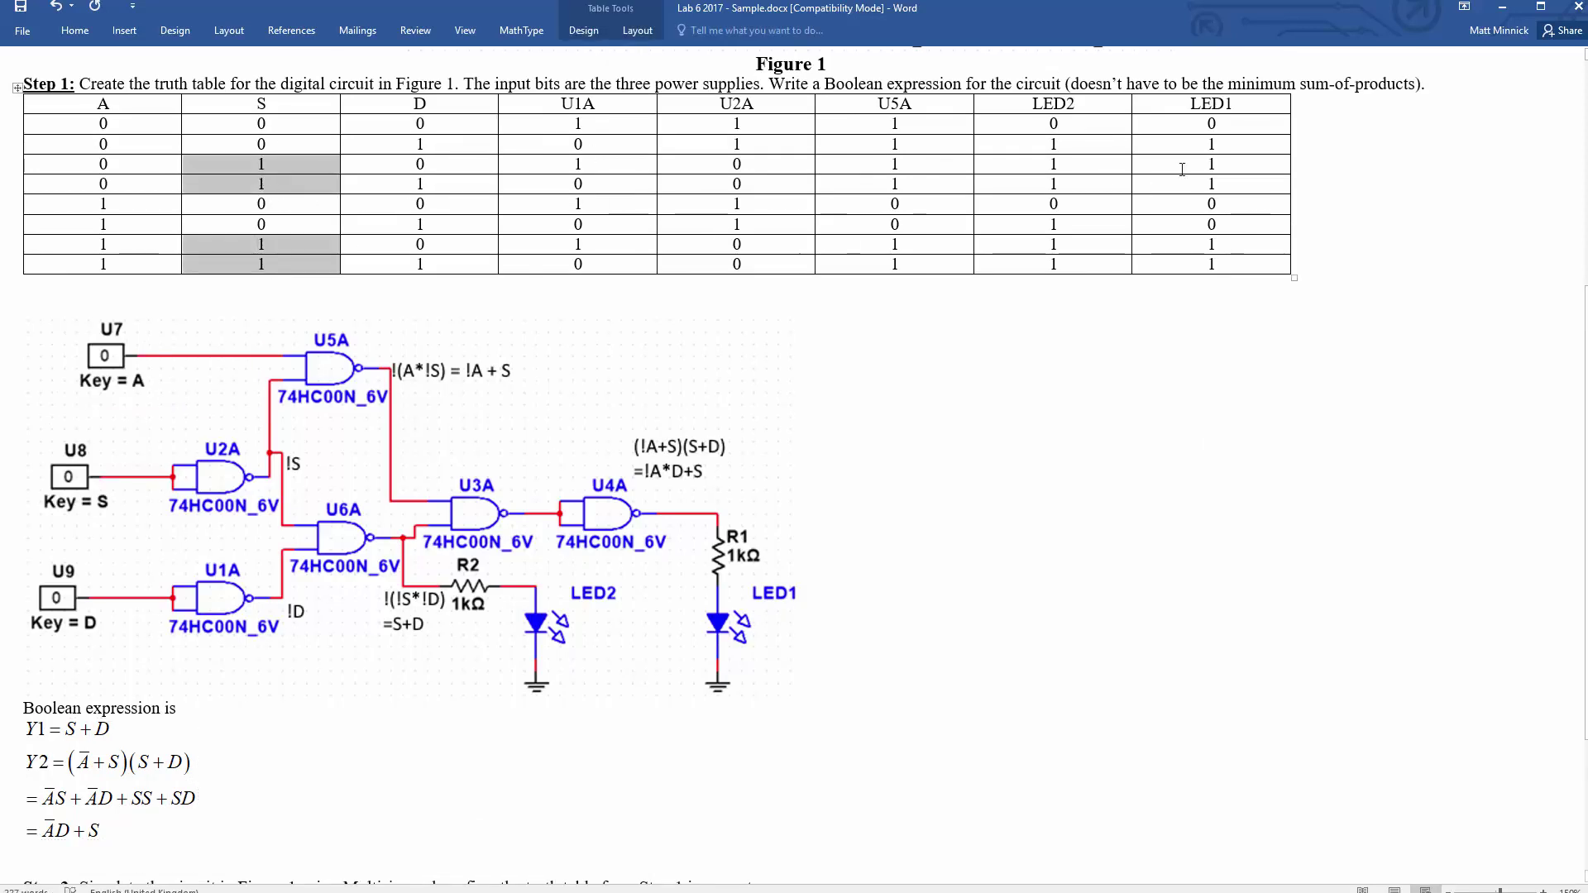
pyautogui.keyDown('ctrl'); pyautogui.moveTo(1201, 245); pyautogui.dragTo(1206, 263); pyautogui.keyUp('ctrl')
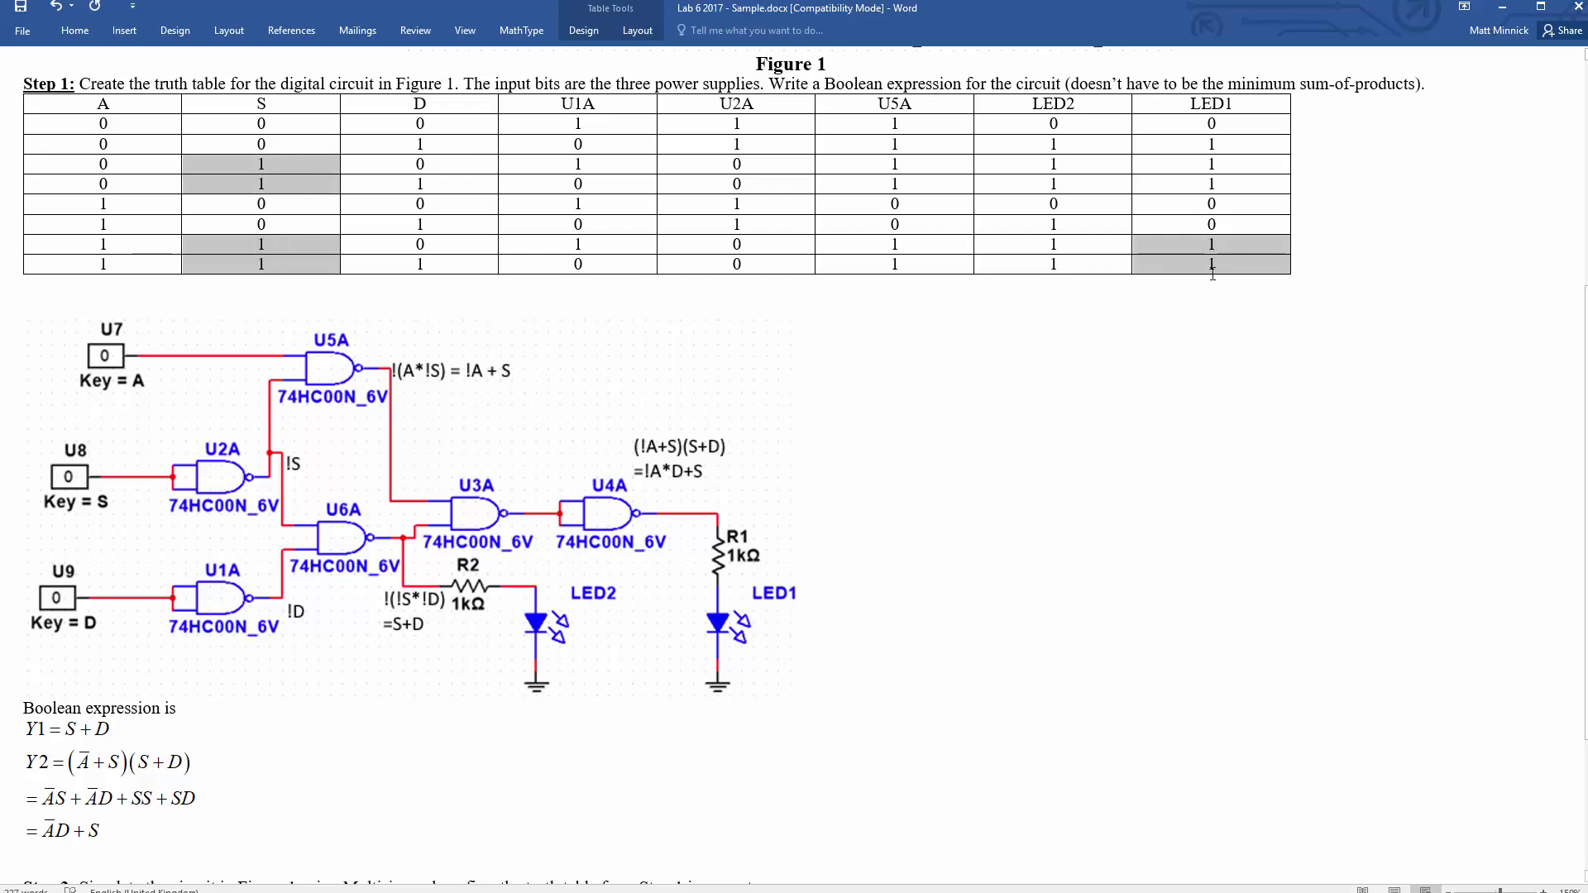
pyautogui.keyDown('ctrl'); pyautogui.moveTo(1197, 163); pyautogui.dragTo(1201, 184); pyautogui.keyUp('ctrl')
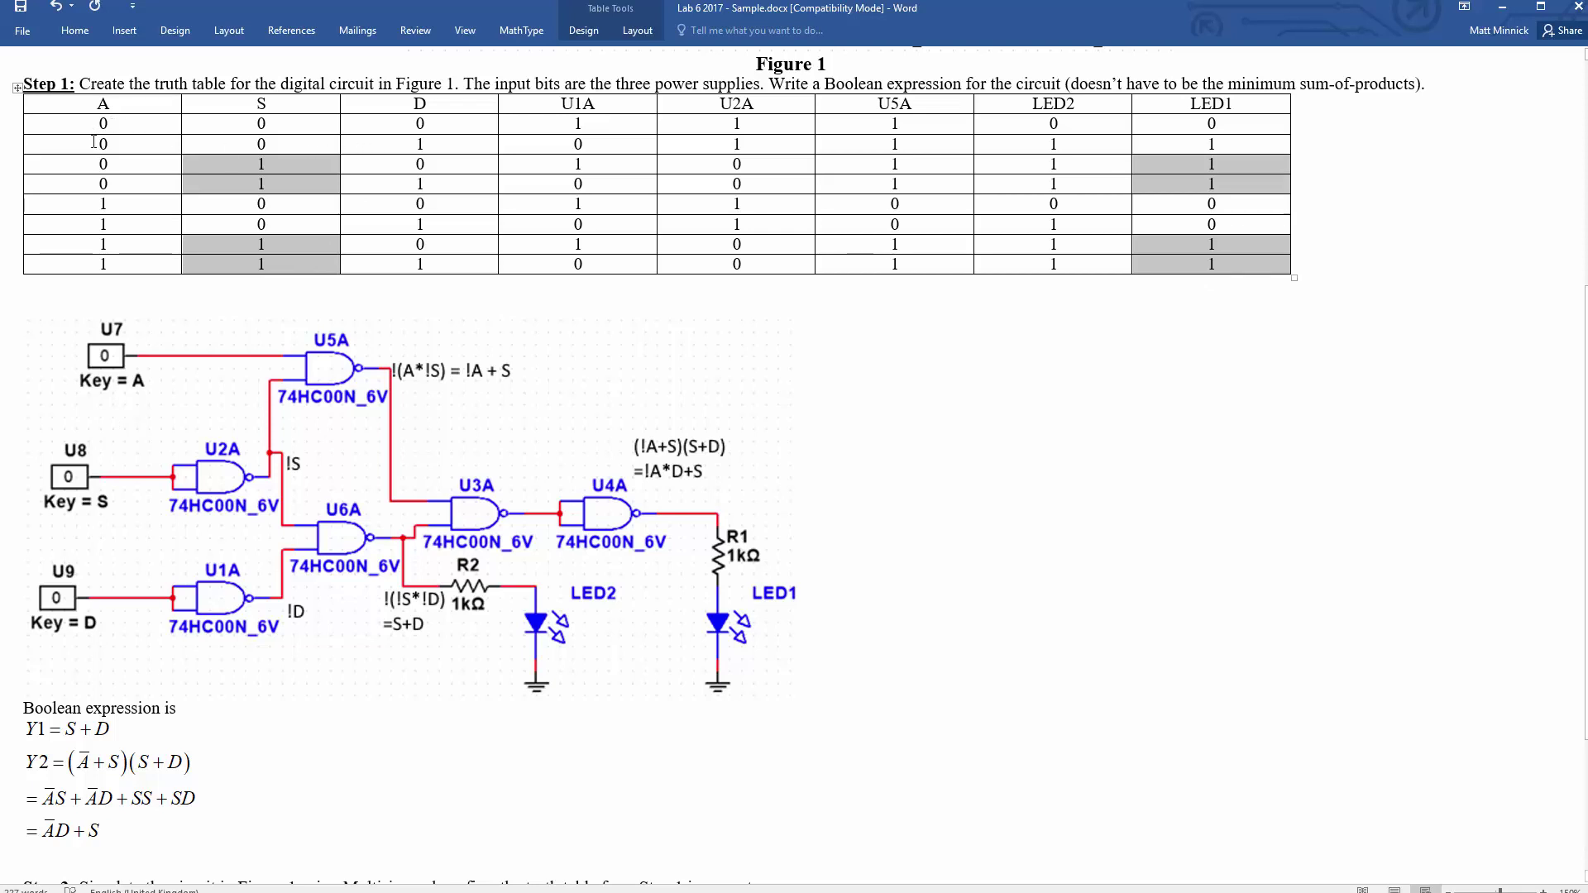
pyautogui.keyDown('ctrl'); pyautogui.moveTo(98, 142); pyautogui.dragTo(414, 145); pyautogui.keyUp('ctrl')
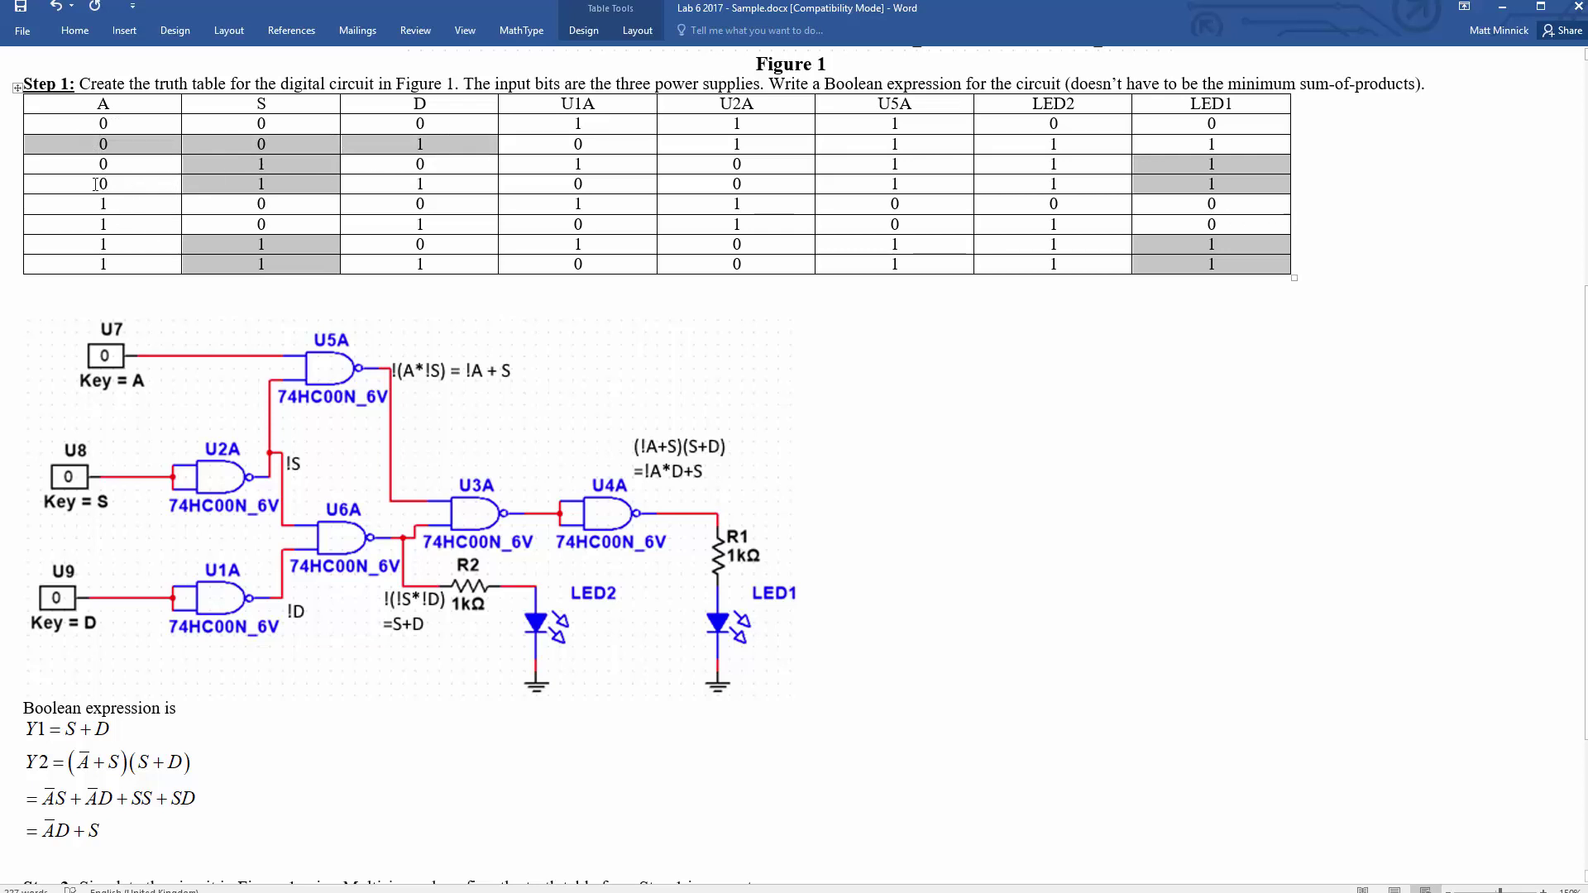
pyautogui.keyDown('ctrl'); pyautogui.moveTo(95, 184); pyautogui.dragTo(397, 187); pyautogui.keyUp('ctrl')
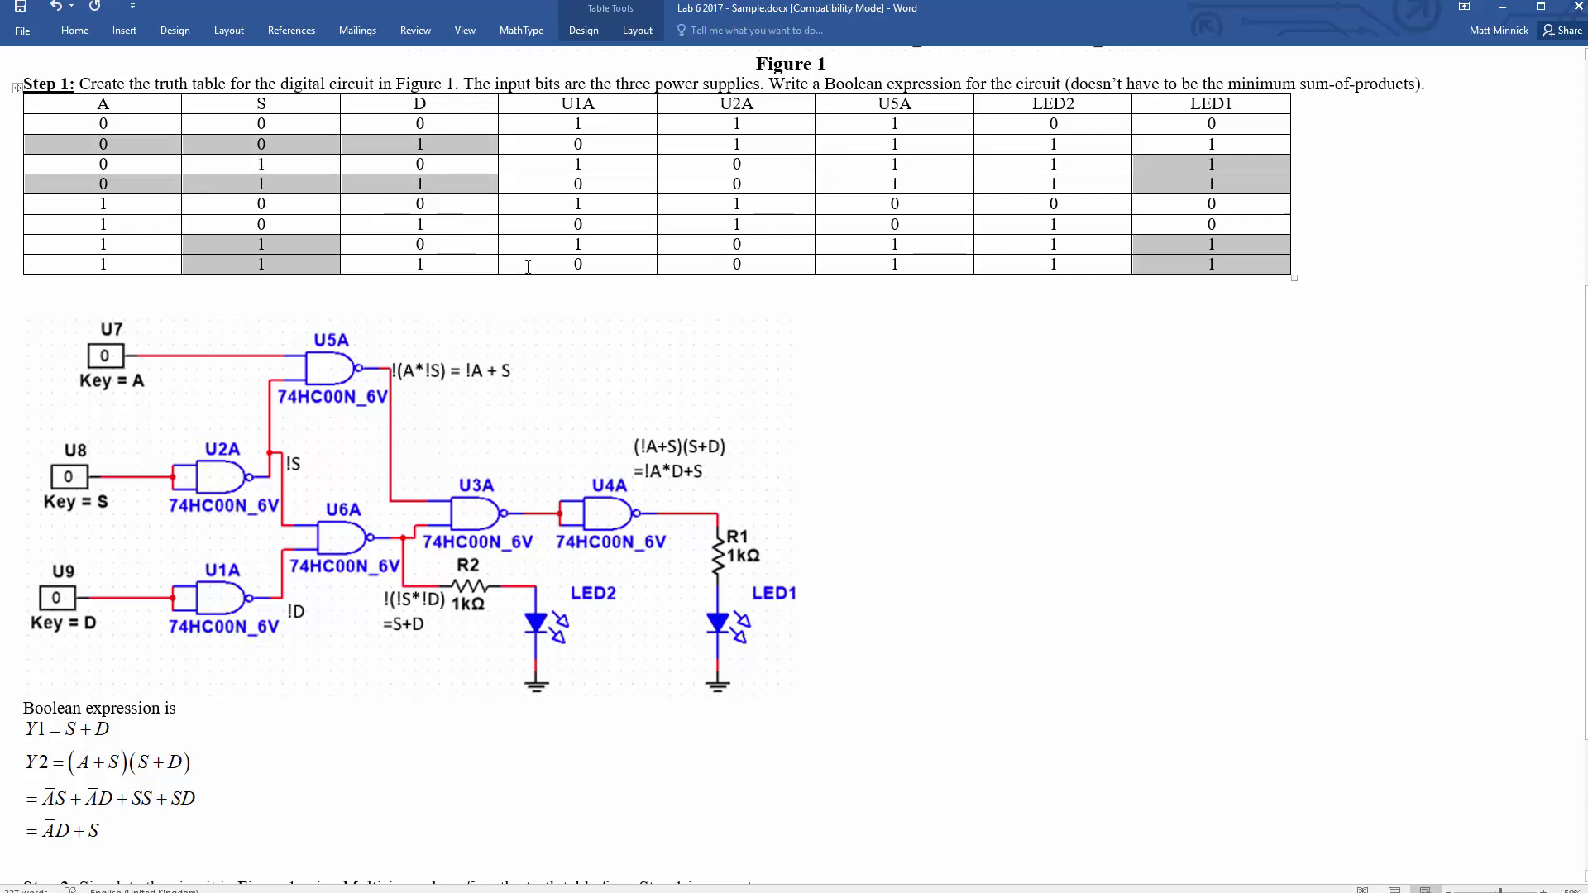
pyautogui.keyDown('ctrl'); pyautogui.moveTo(1204, 144); pyautogui.dragTo(1243, 186); pyautogui.keyUp('ctrl')
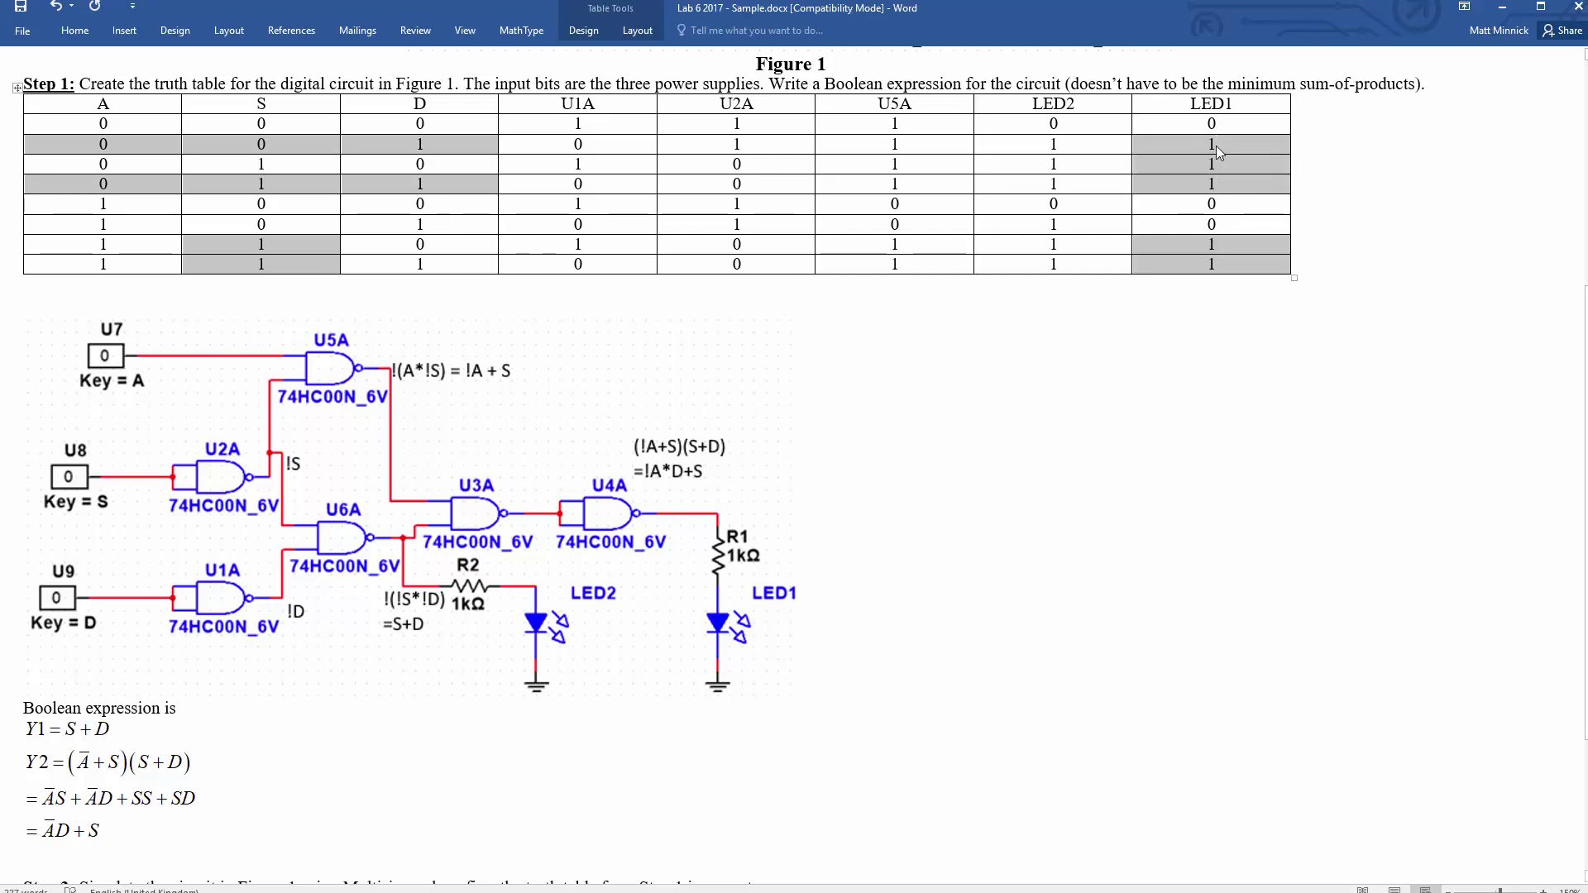
# Clear the marked cells and look over the Boolean derivation once more
pyautogui.click(1080, 413)
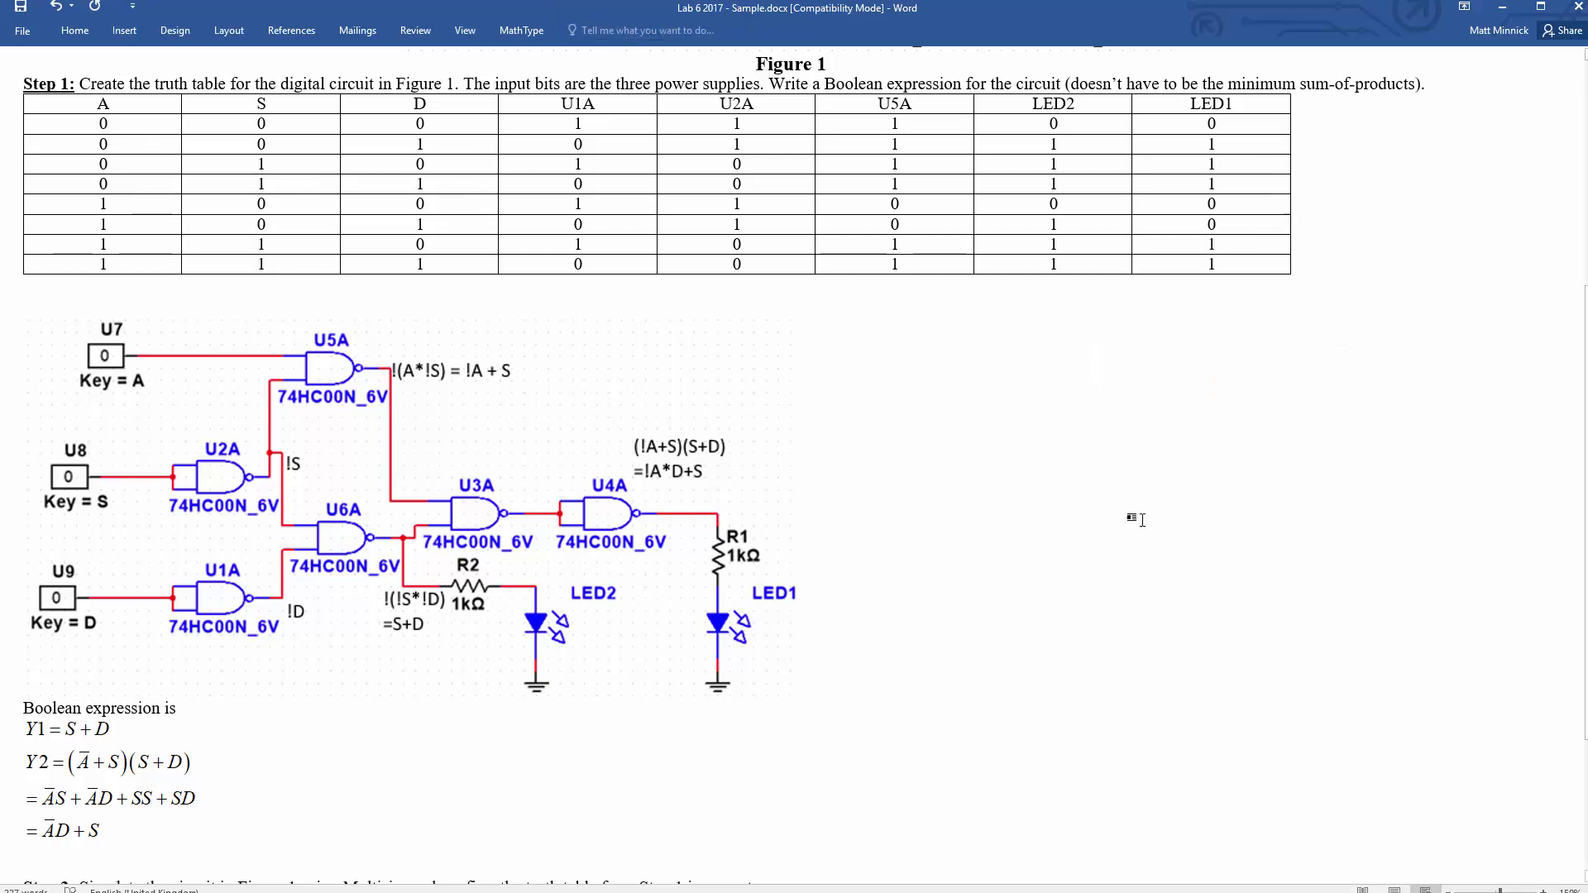
pyautogui.scroll(1, 1145, 550)
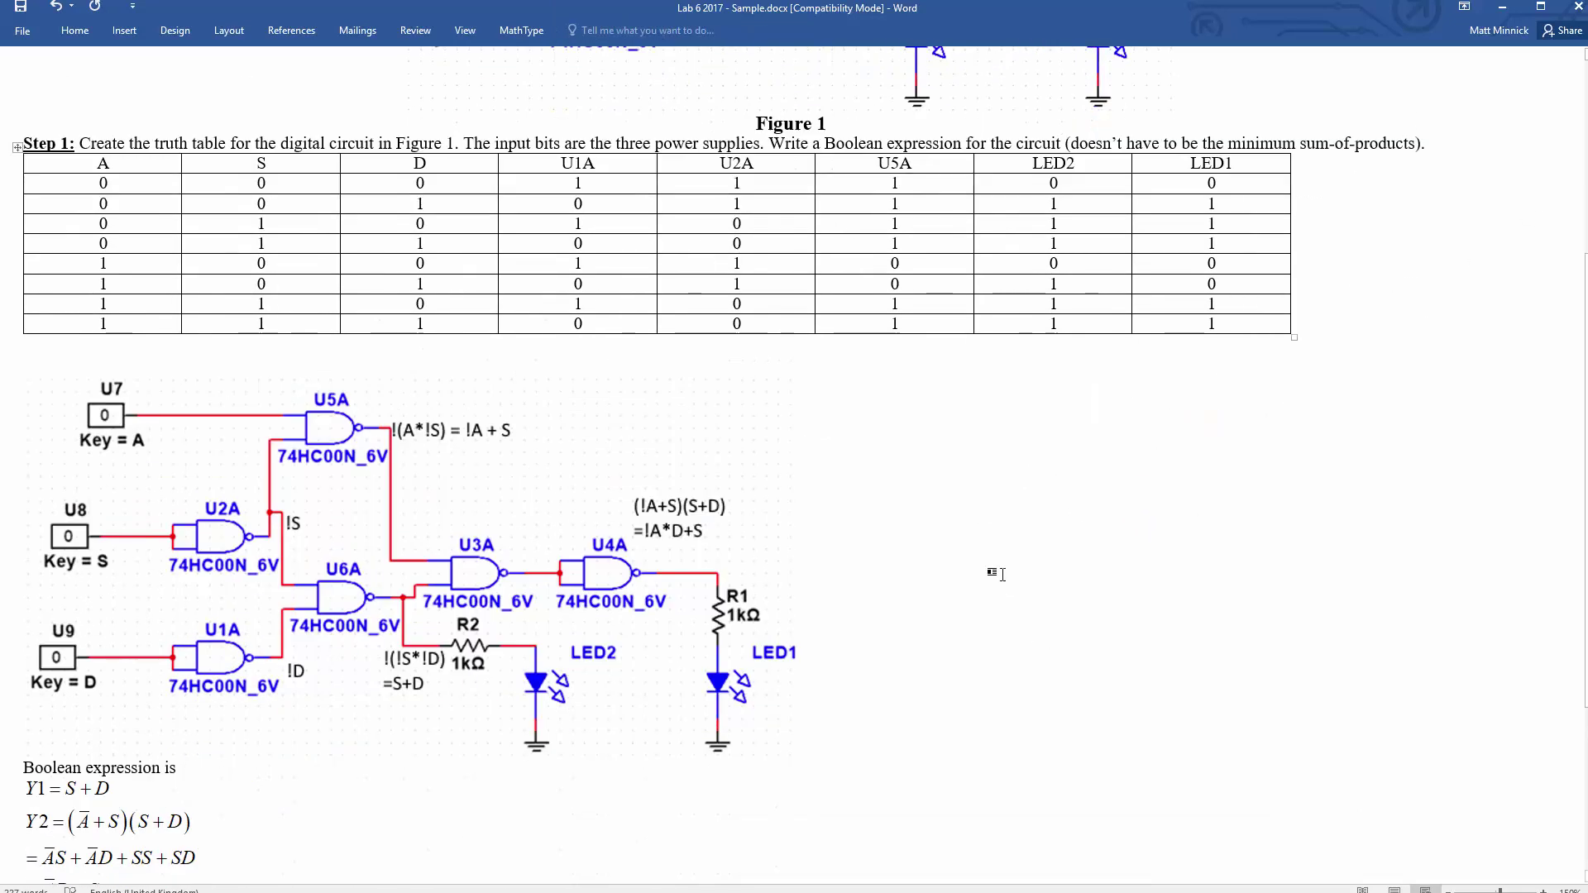
pyautogui.scroll(-2, 992, 567)
pyautogui.click(149, 728)
pyautogui.scroll(1, 338, 727)
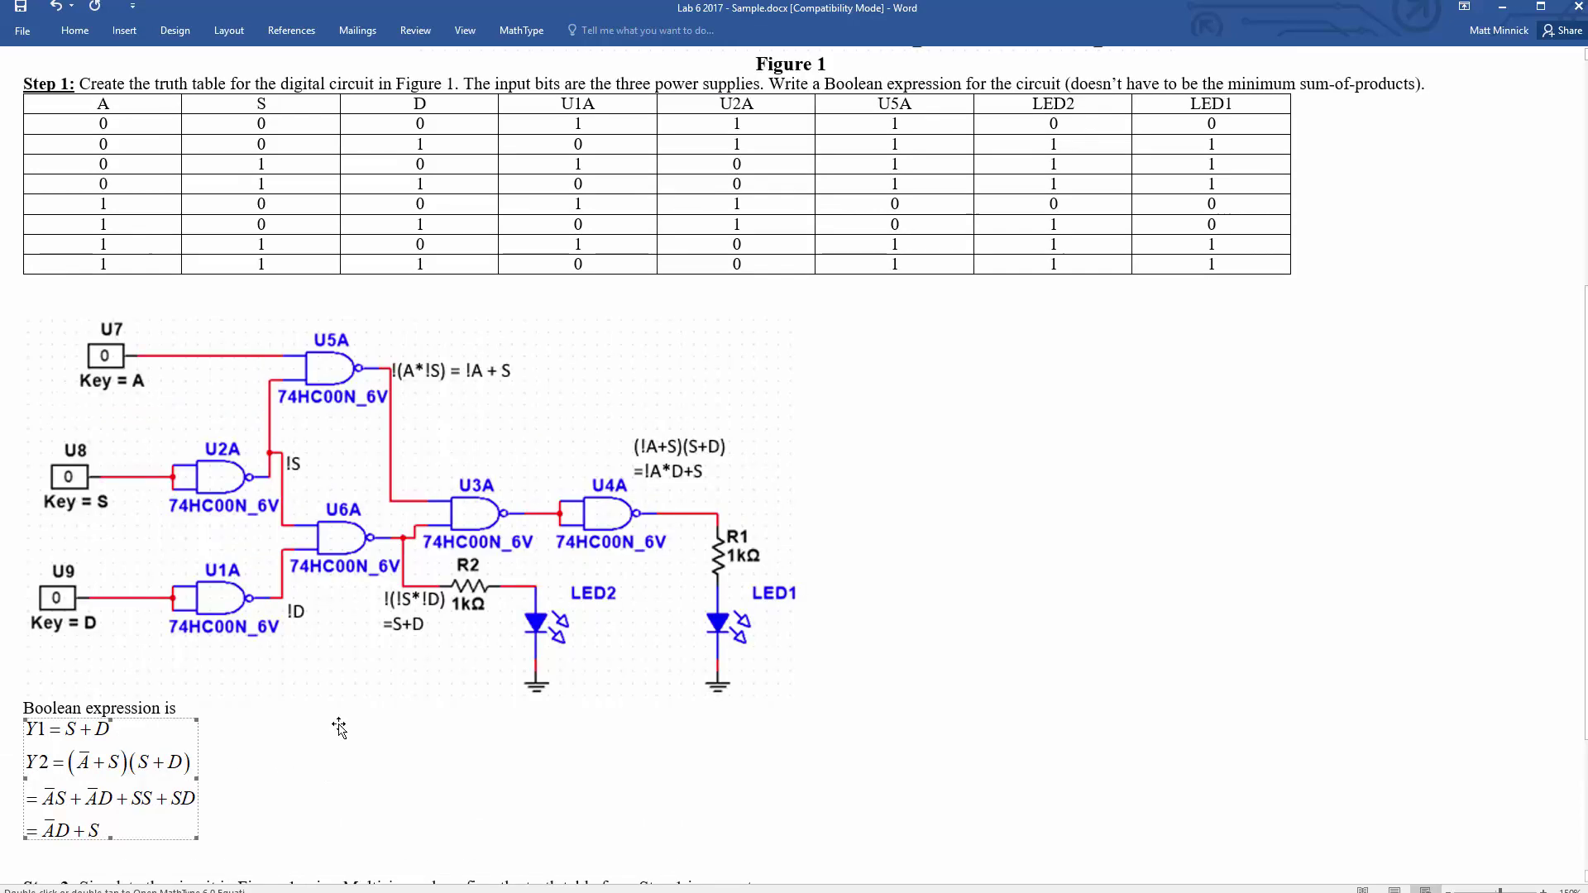
pyautogui.scroll(7, 338, 728)
pyautogui.scroll(-5, 681, 486)
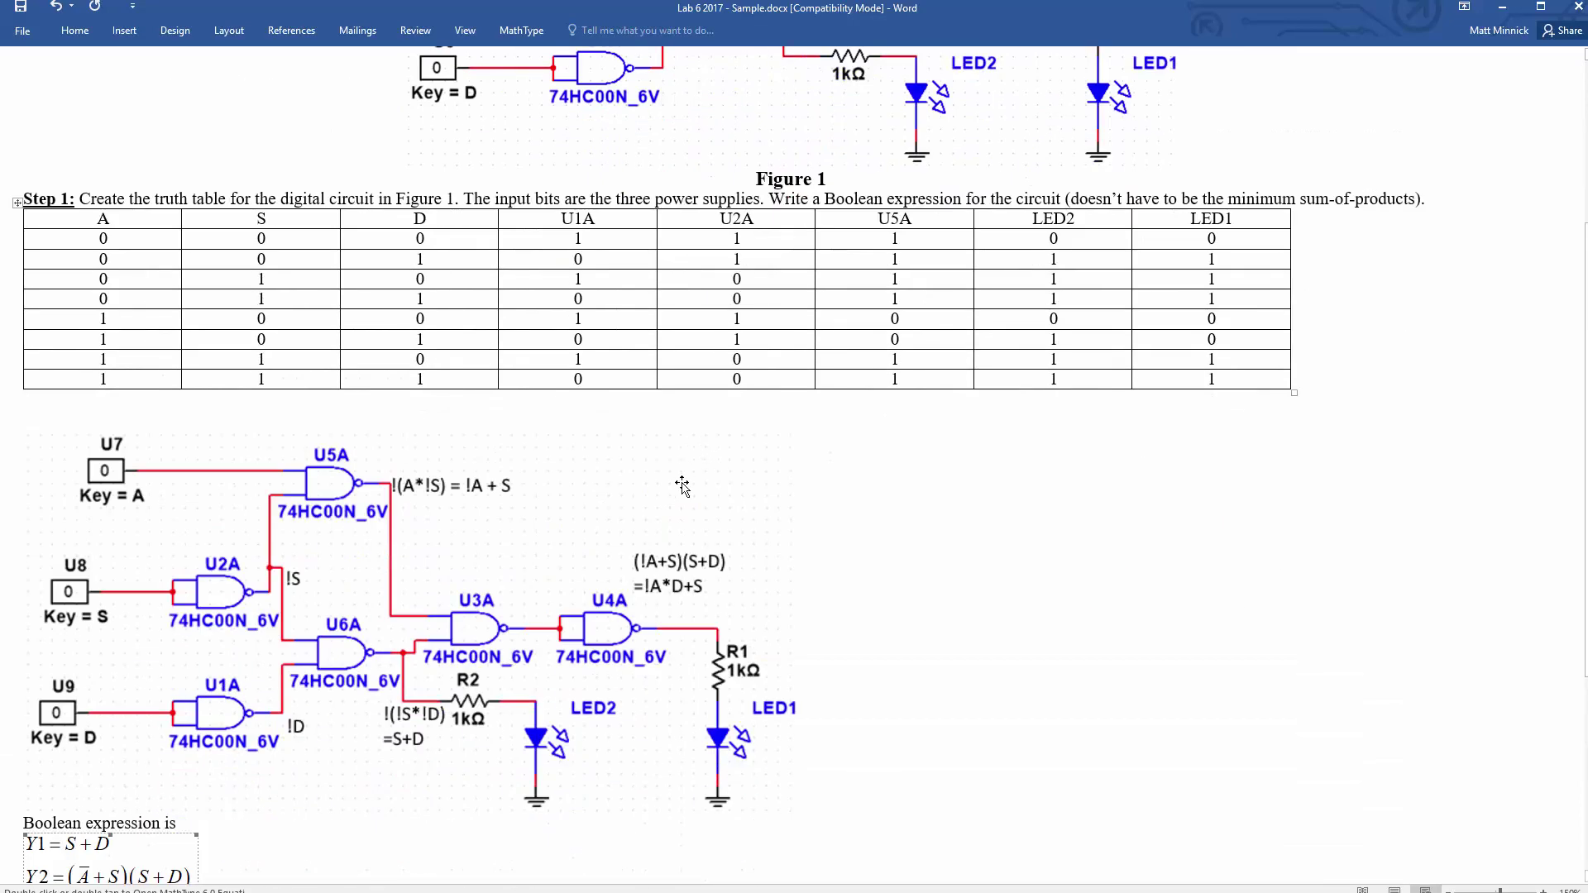
pyautogui.scroll(5, 682, 486)
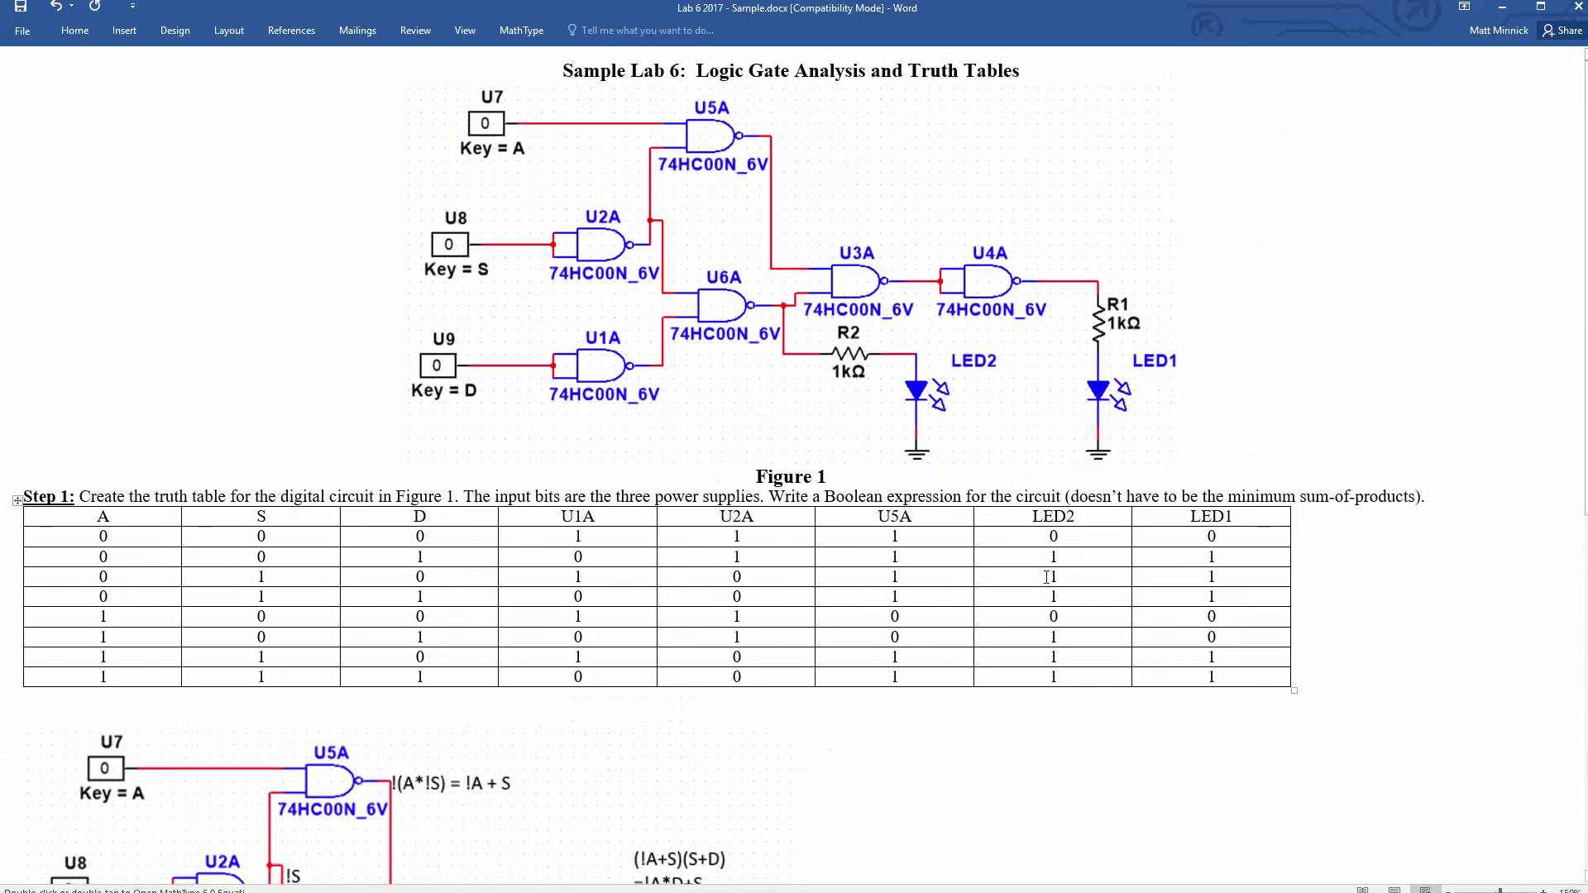
pyautogui.scroll(-8, 1042, 571)
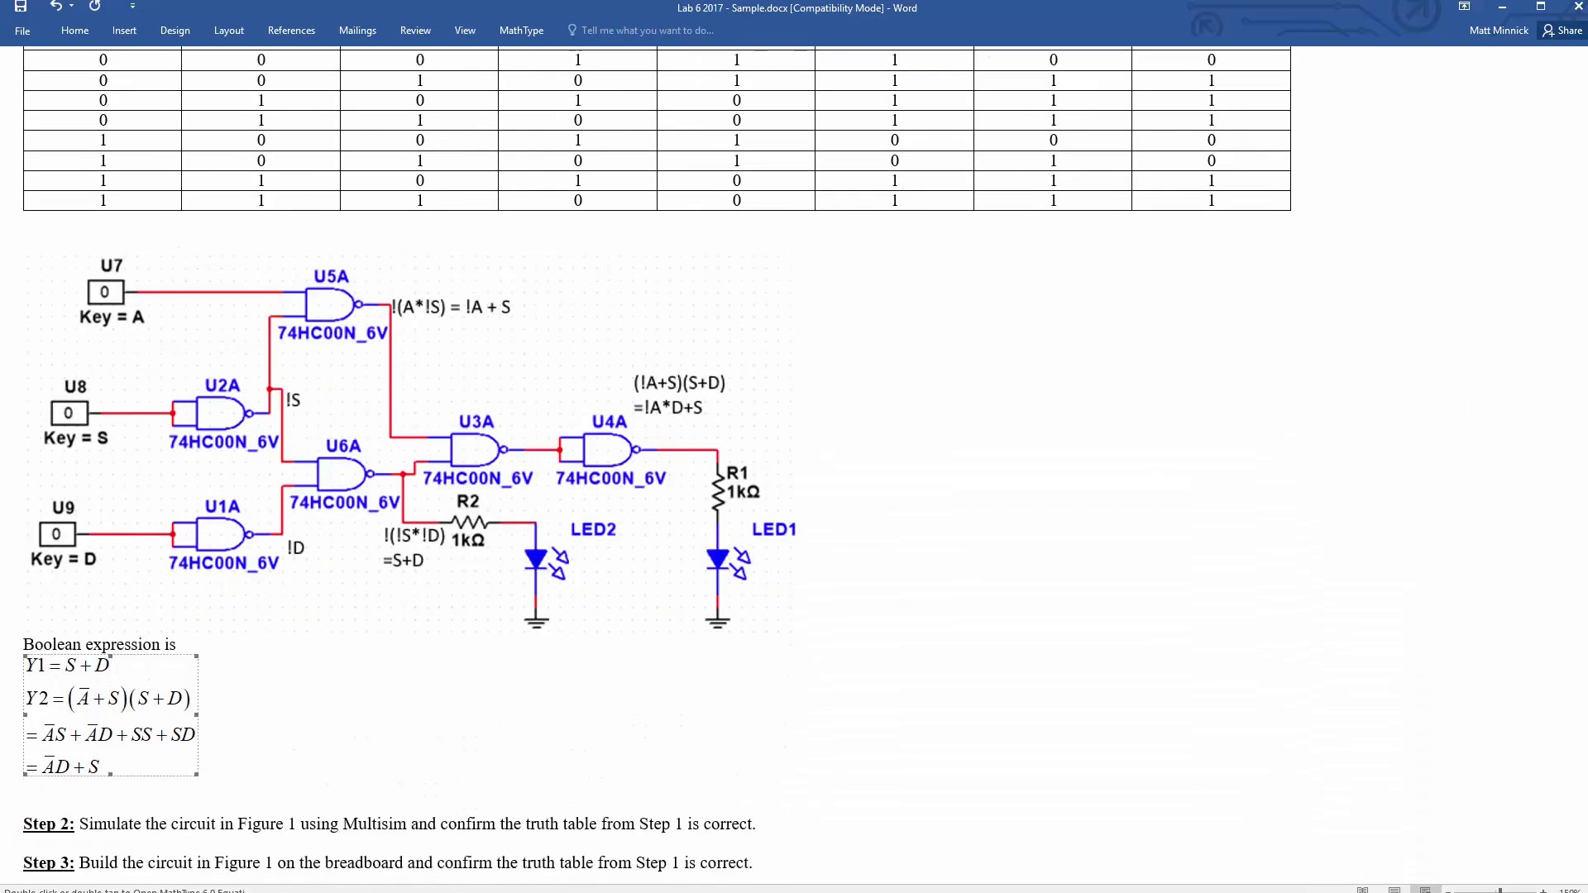
pyautogui.scroll(8, 1306, 582)
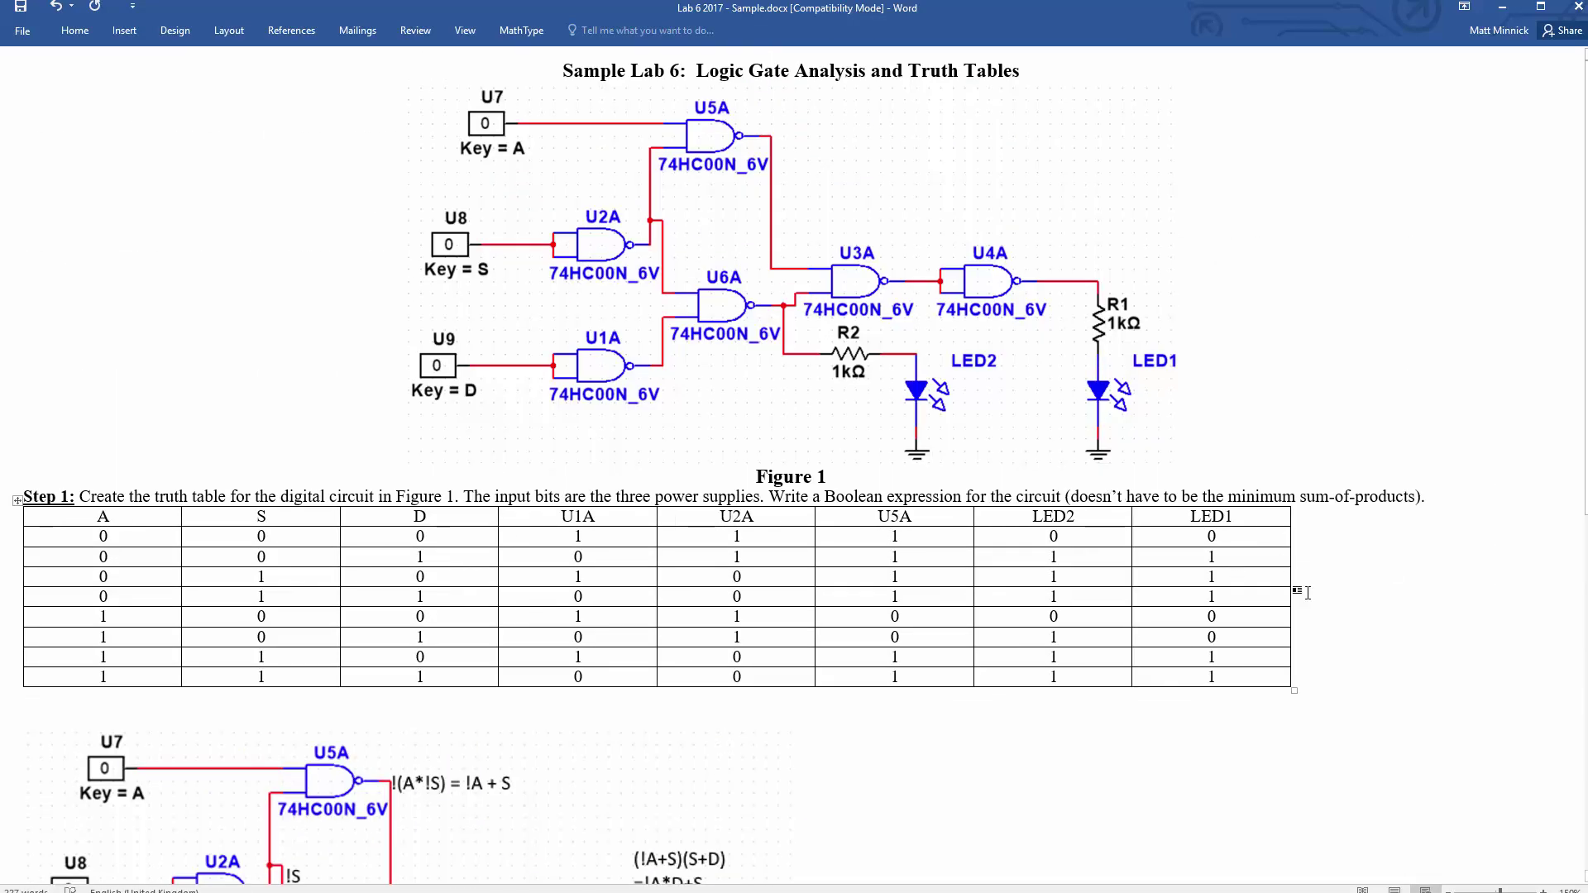
# Switch to the Multisim design, maximise its window and pan across the empty schematic
pyautogui.hotkey('alt', 'Tab')
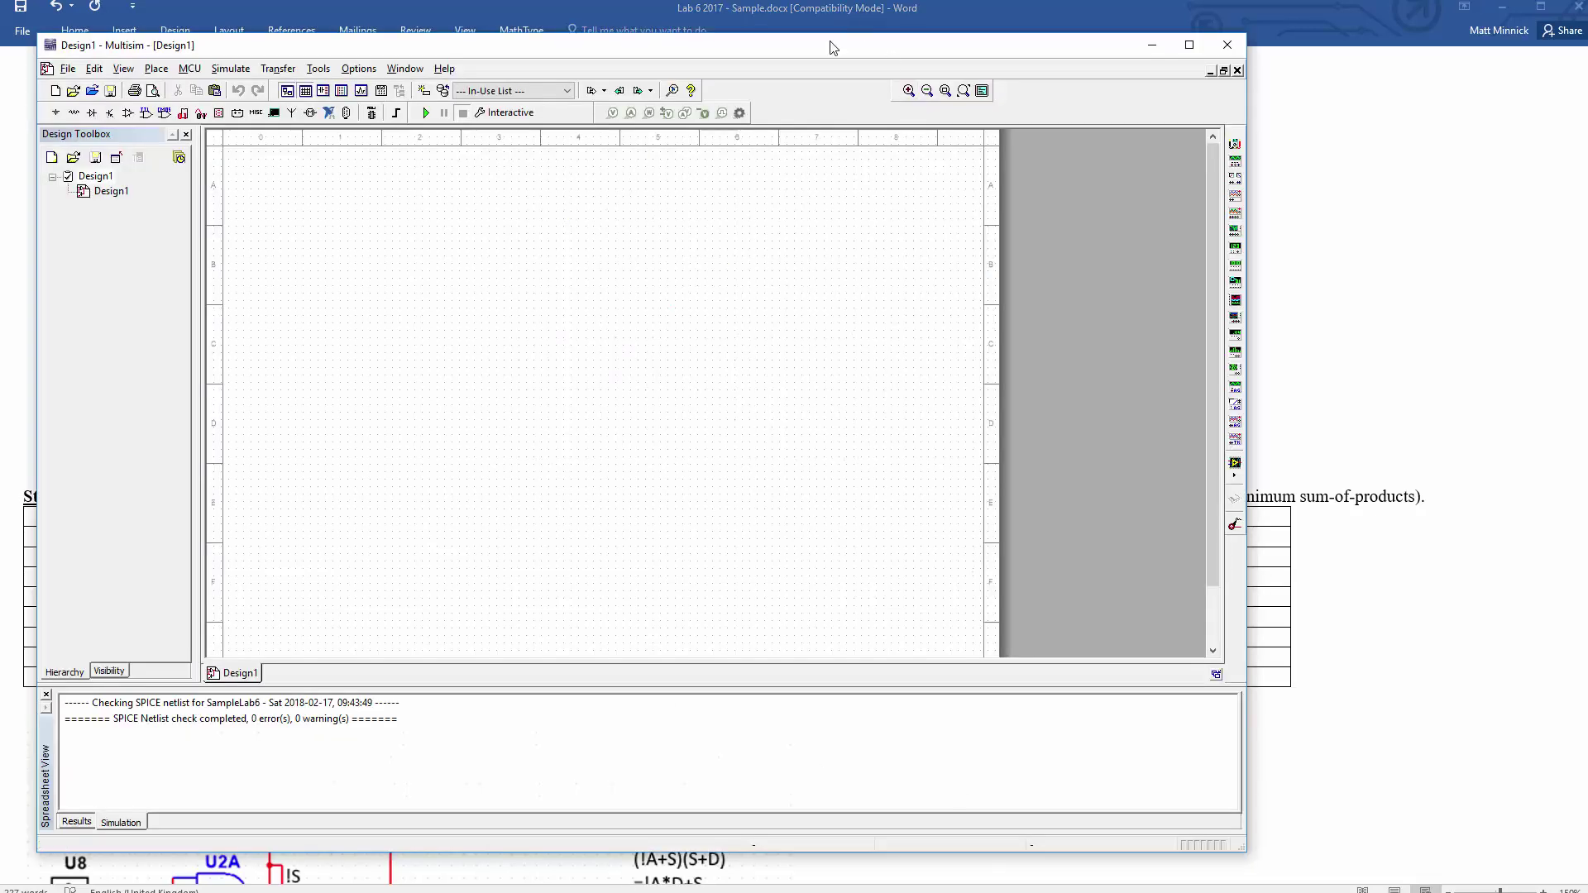
pyautogui.moveTo(1238, 850); pyautogui.dragTo(1584, 886)
pyautogui.scroll(1, 300, 381)
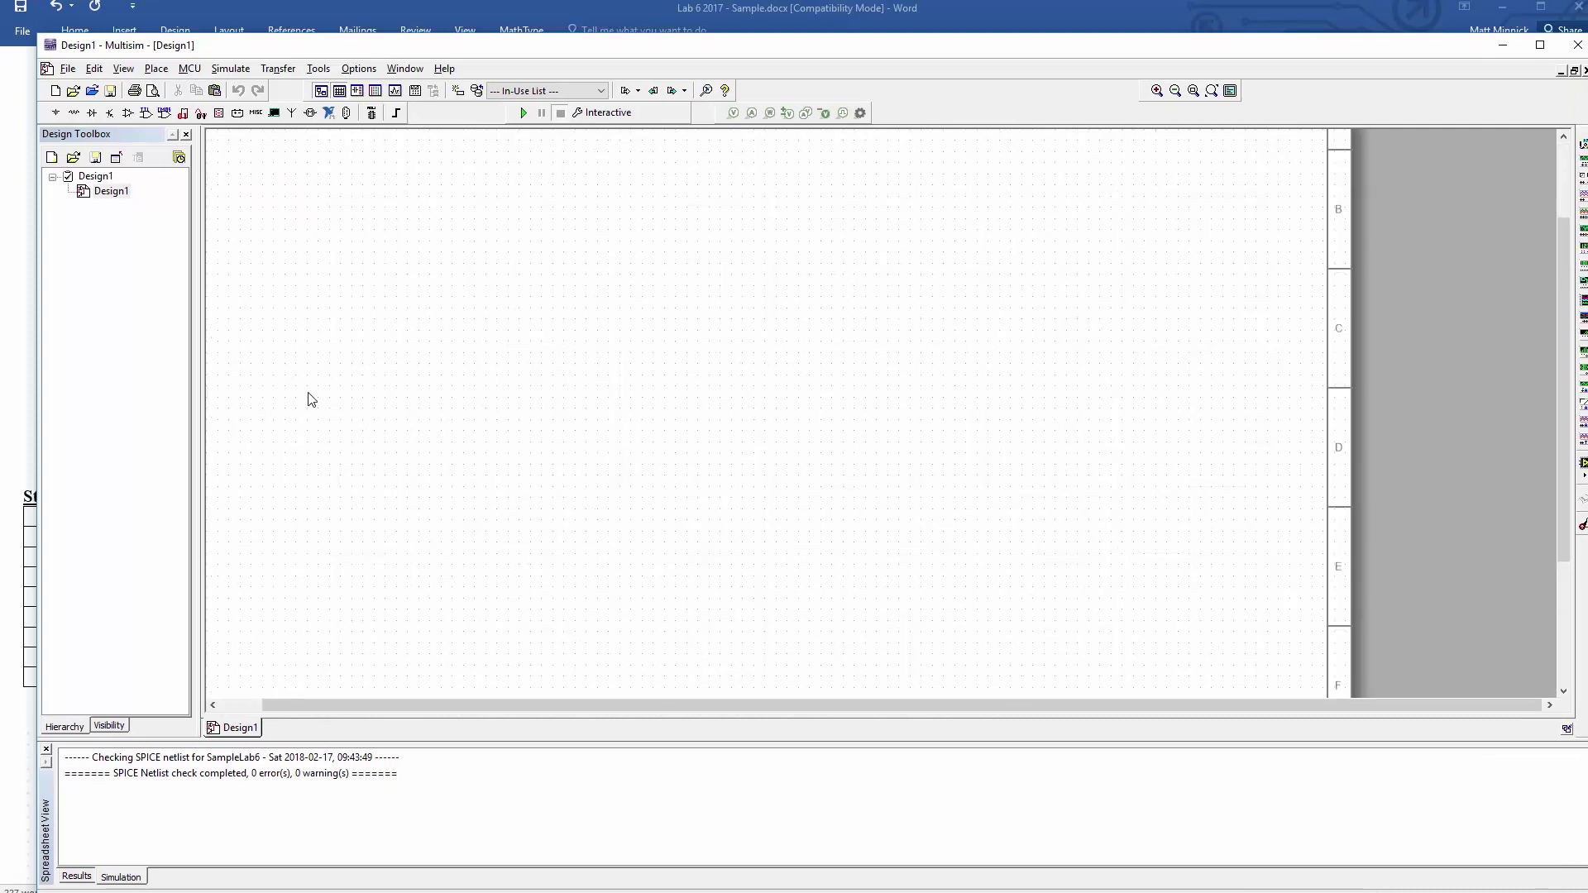
pyautogui.hscroll(1, 490, 483)
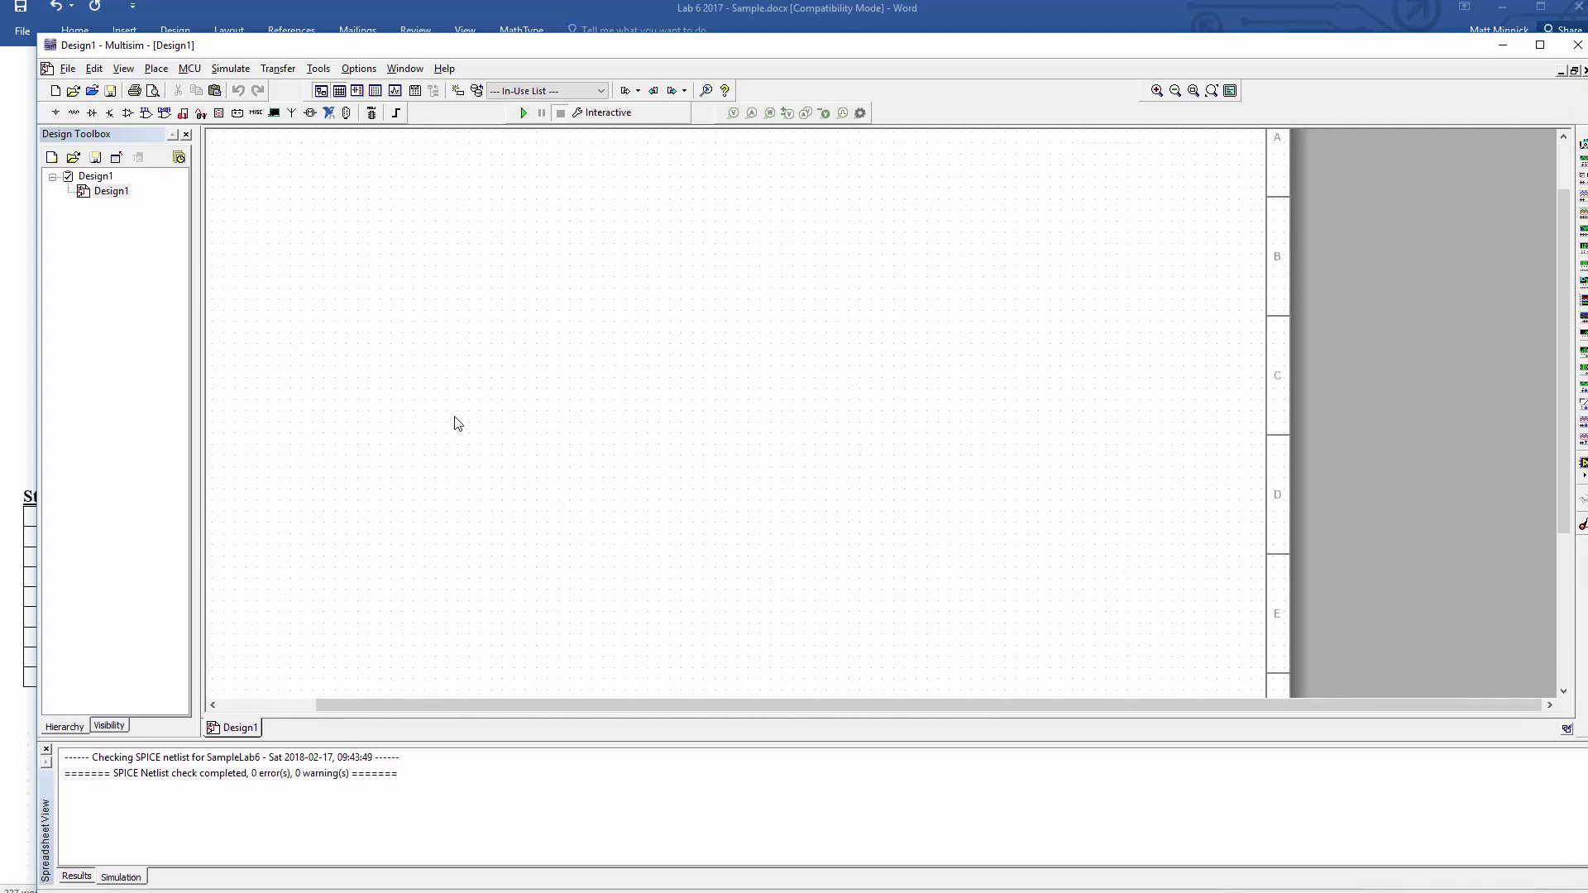
pyautogui.scroll(-1, 457, 407)
pyautogui.scroll(-1, 546, 426)
pyautogui.hscroll(1, 545, 426)
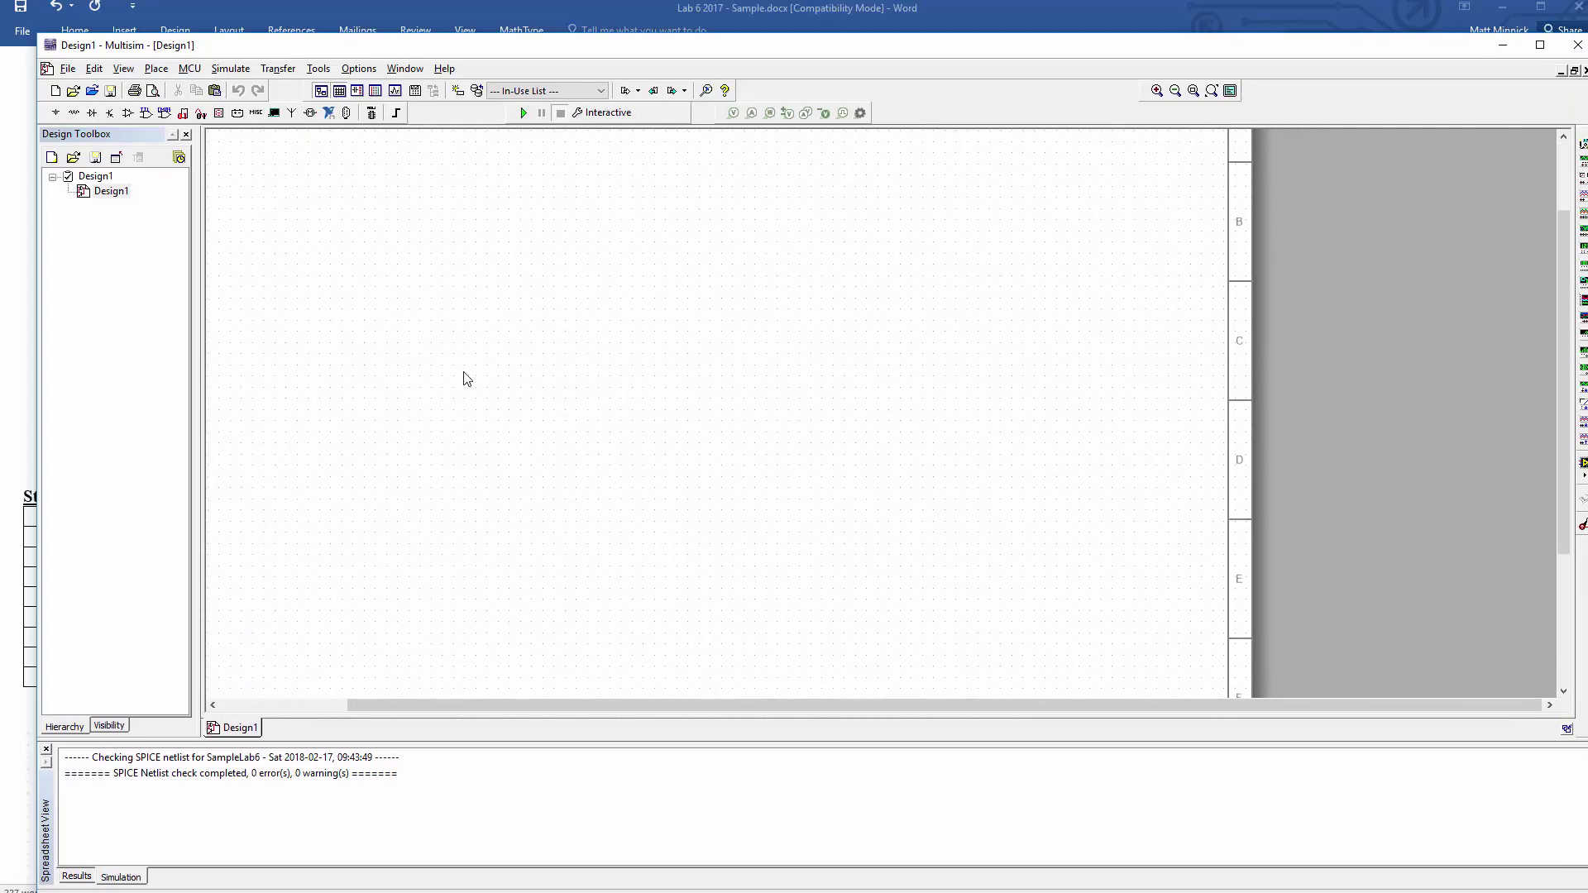
pyautogui.moveTo(385, 703); pyautogui.dragTo(291, 687)
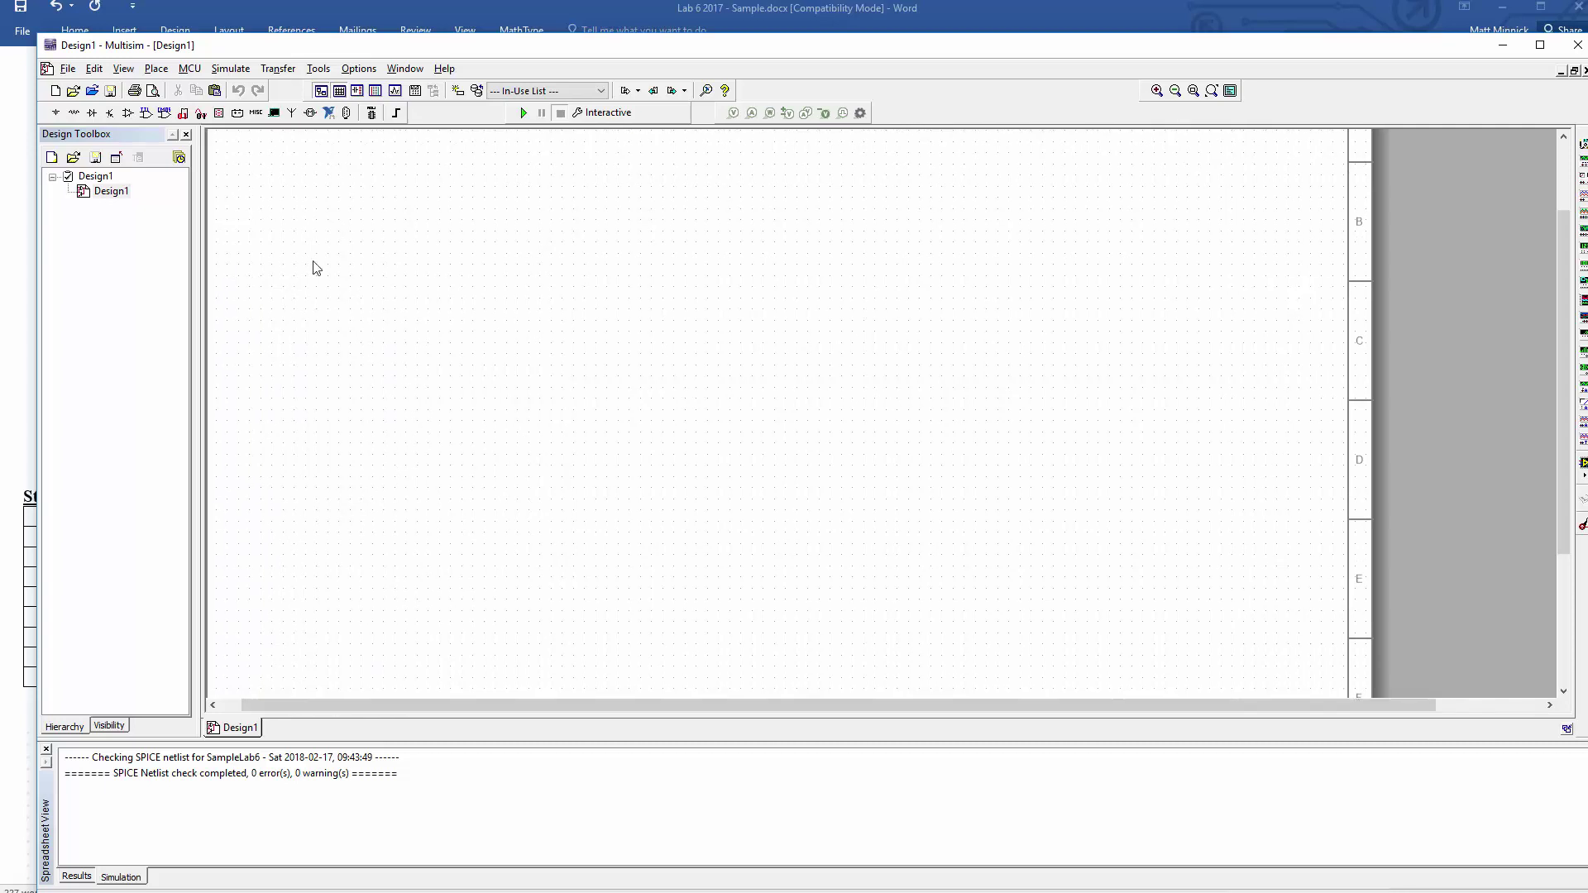
# Browse Sources > DIGITAL_SOURCES and select INTERACTIVE_DIGITAL_CONSTANT over the plain digital constant
pyautogui.click(55, 113)
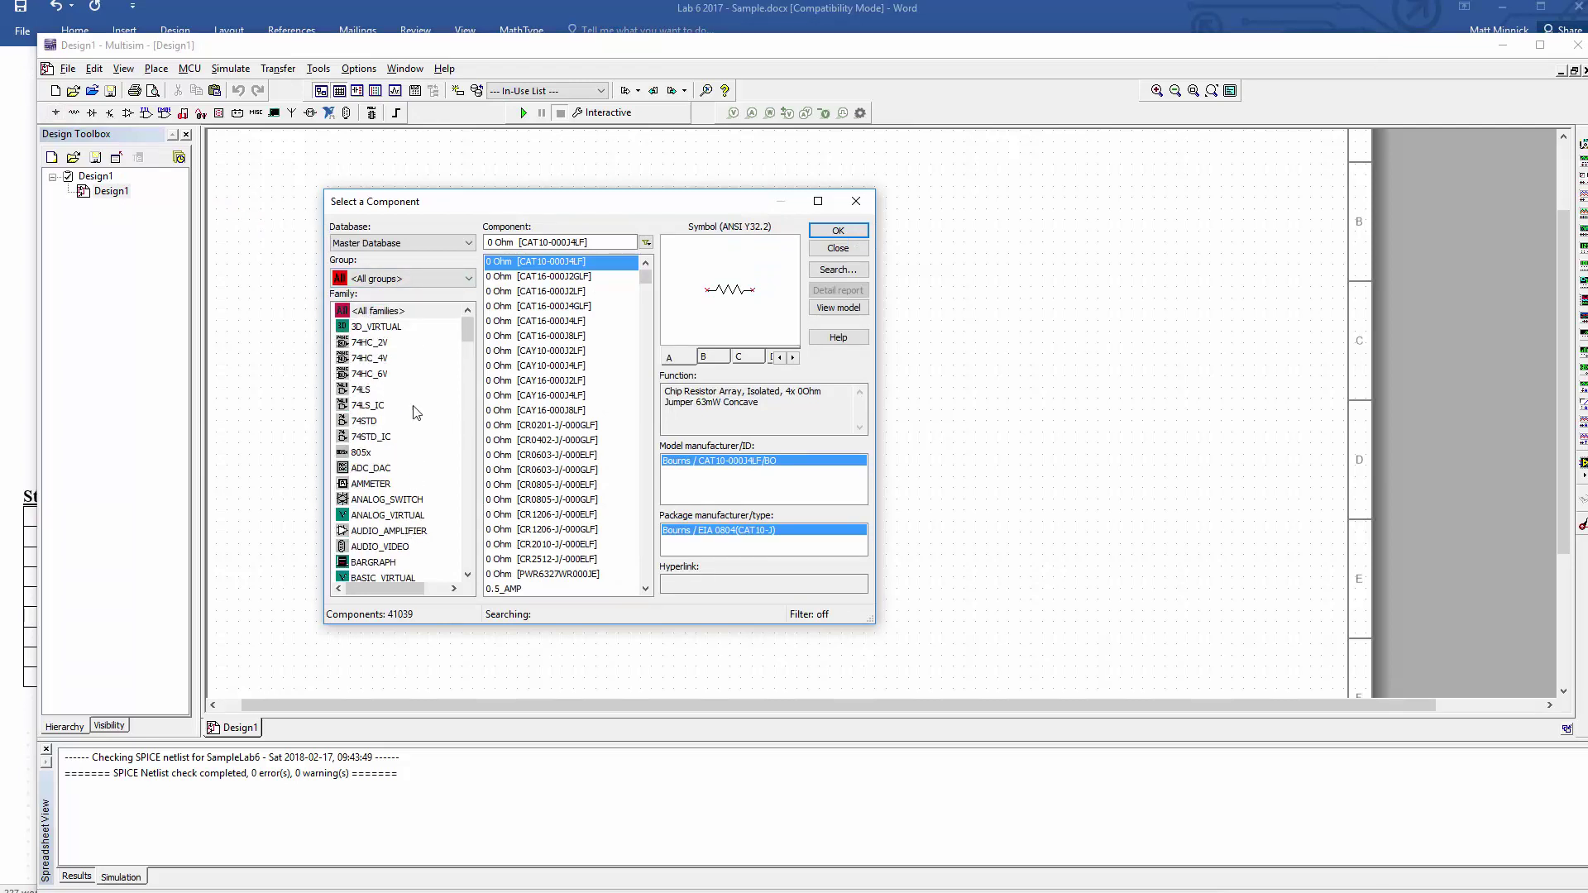
pyautogui.click(58, 114)
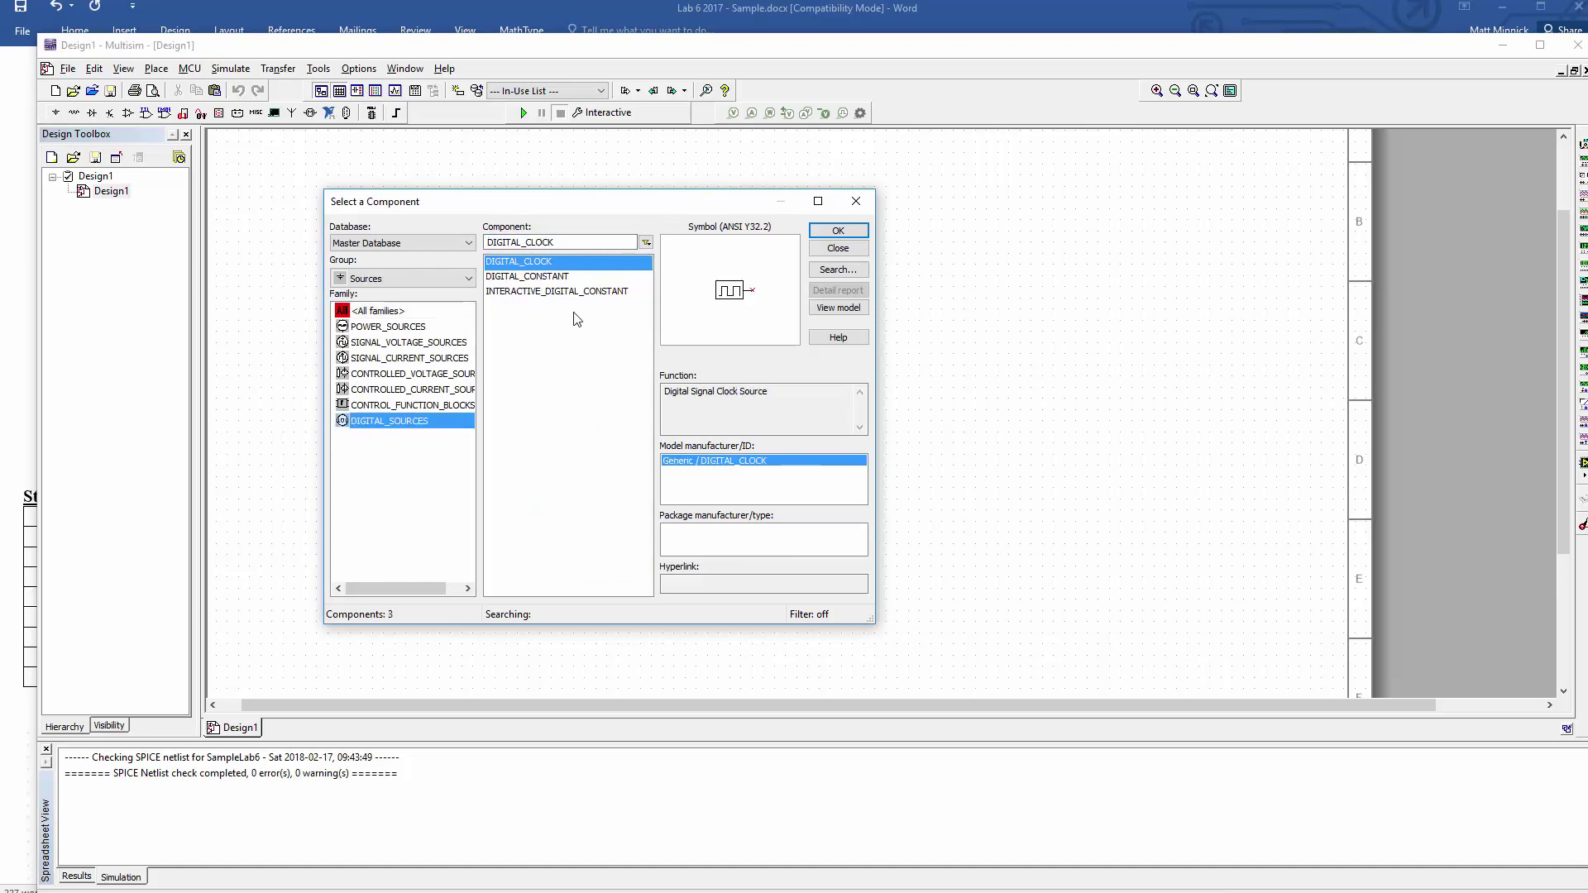
pyautogui.click(559, 292)
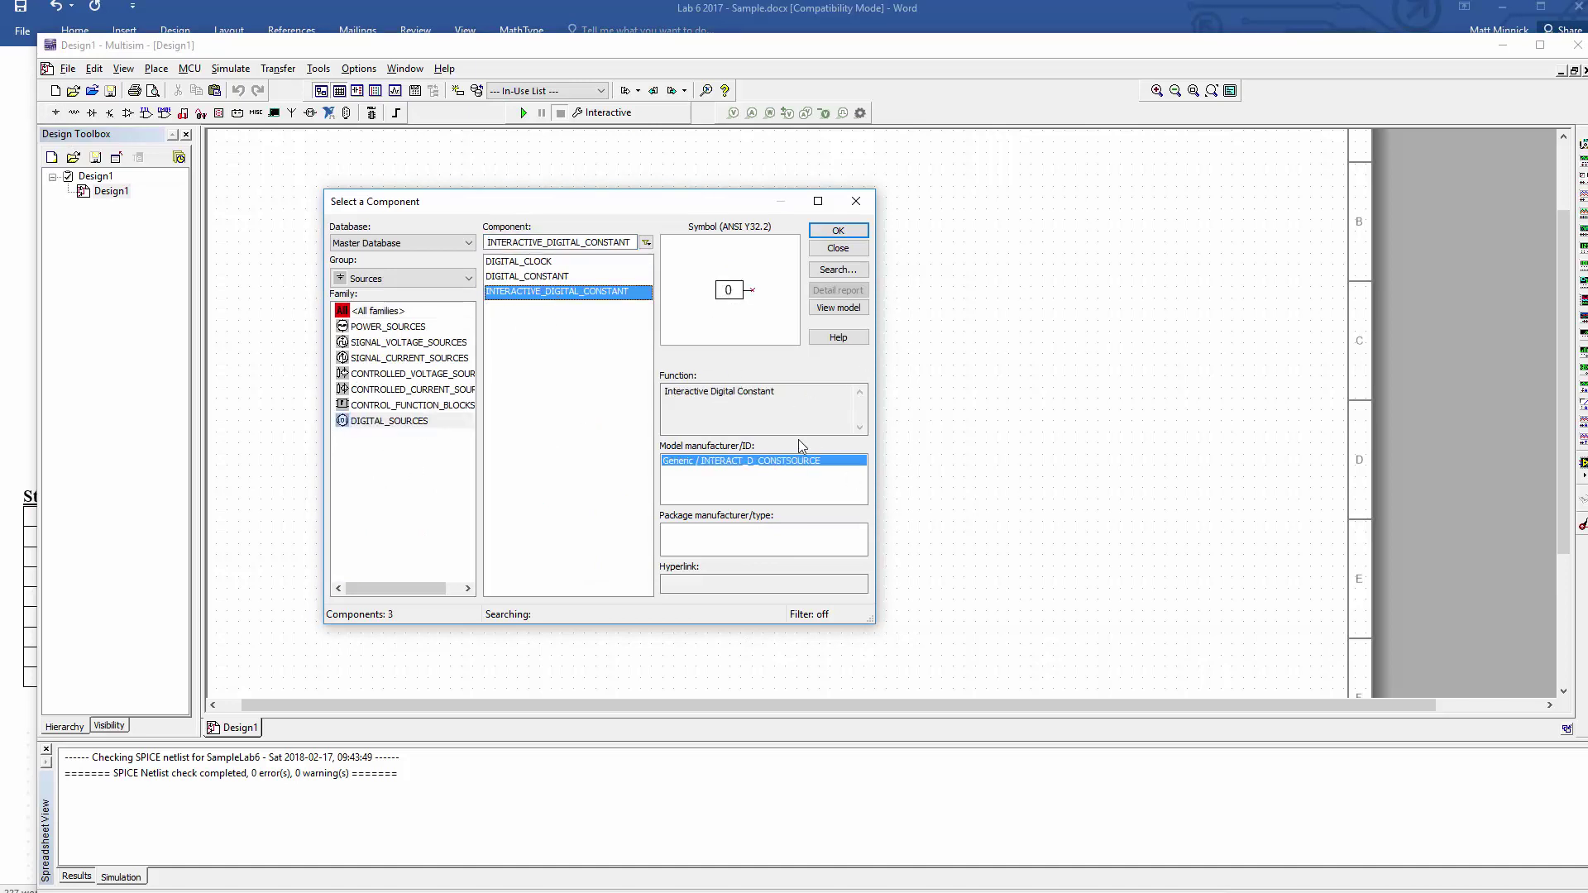
pyautogui.click(544, 277)
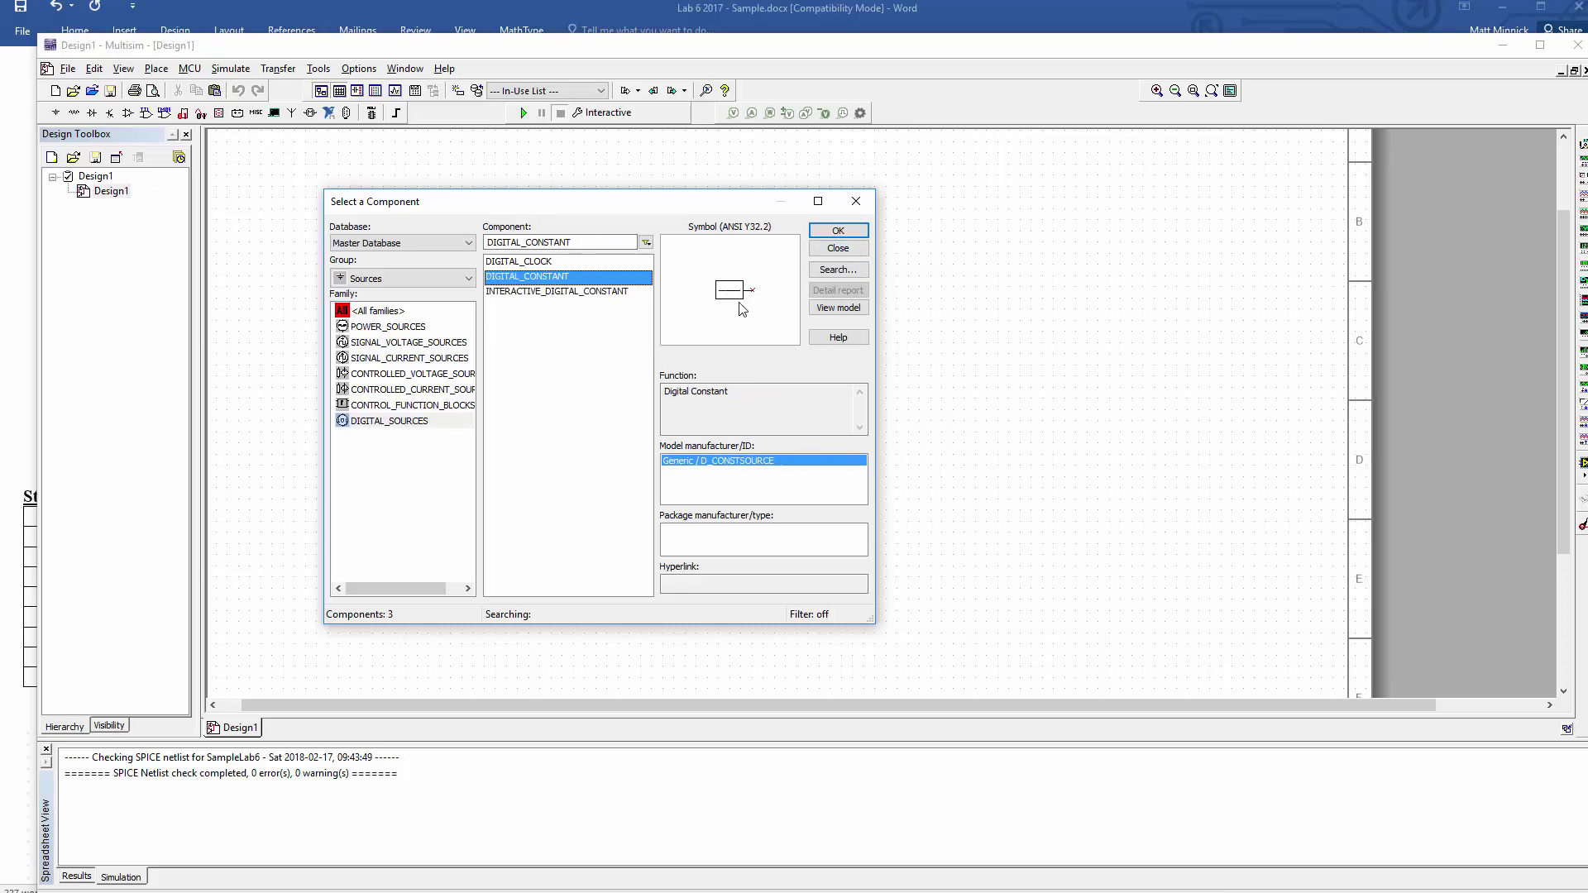
pyautogui.click(566, 294)
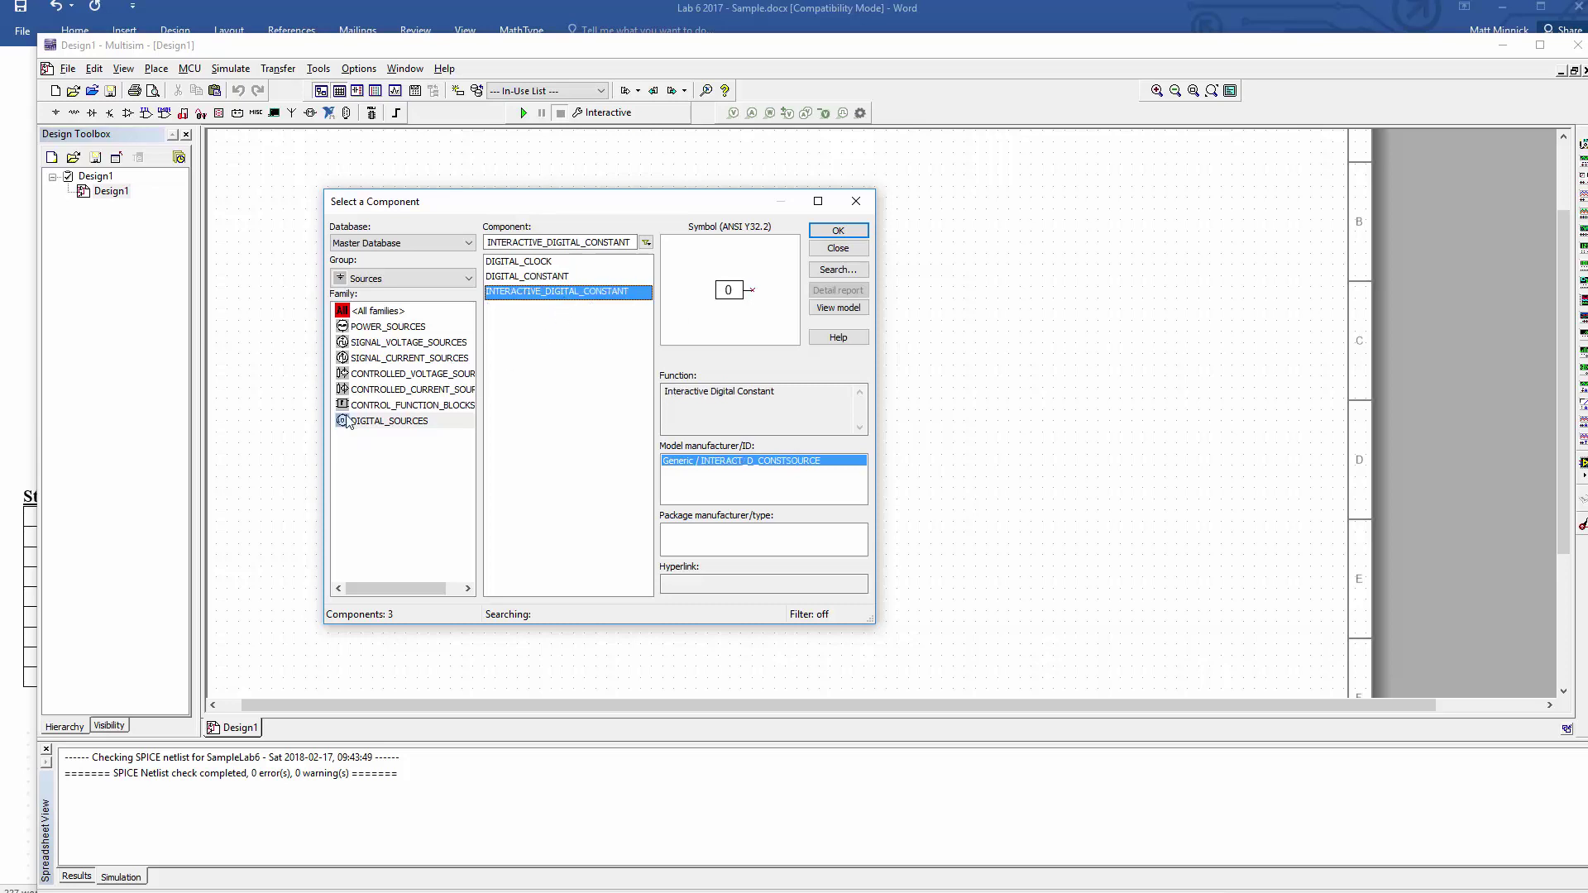
# Place the interactive digital constant and a GROUND from POWER_SOURCES on the schematic
pyautogui.doubleClick(571, 295)
pyautogui.click(454, 240)
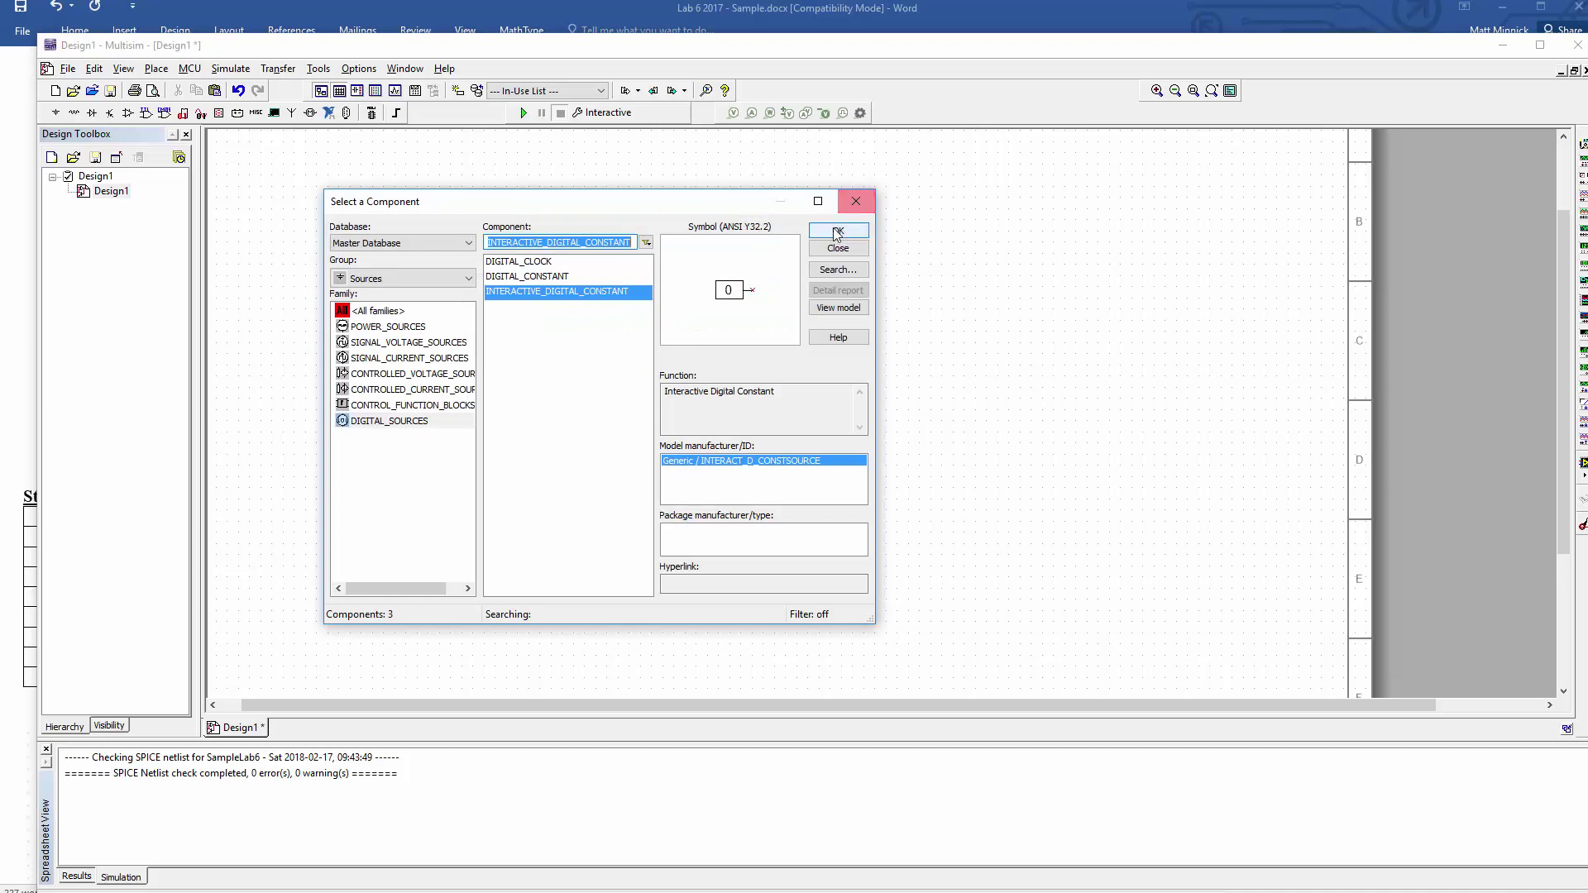
pyautogui.click(382, 327)
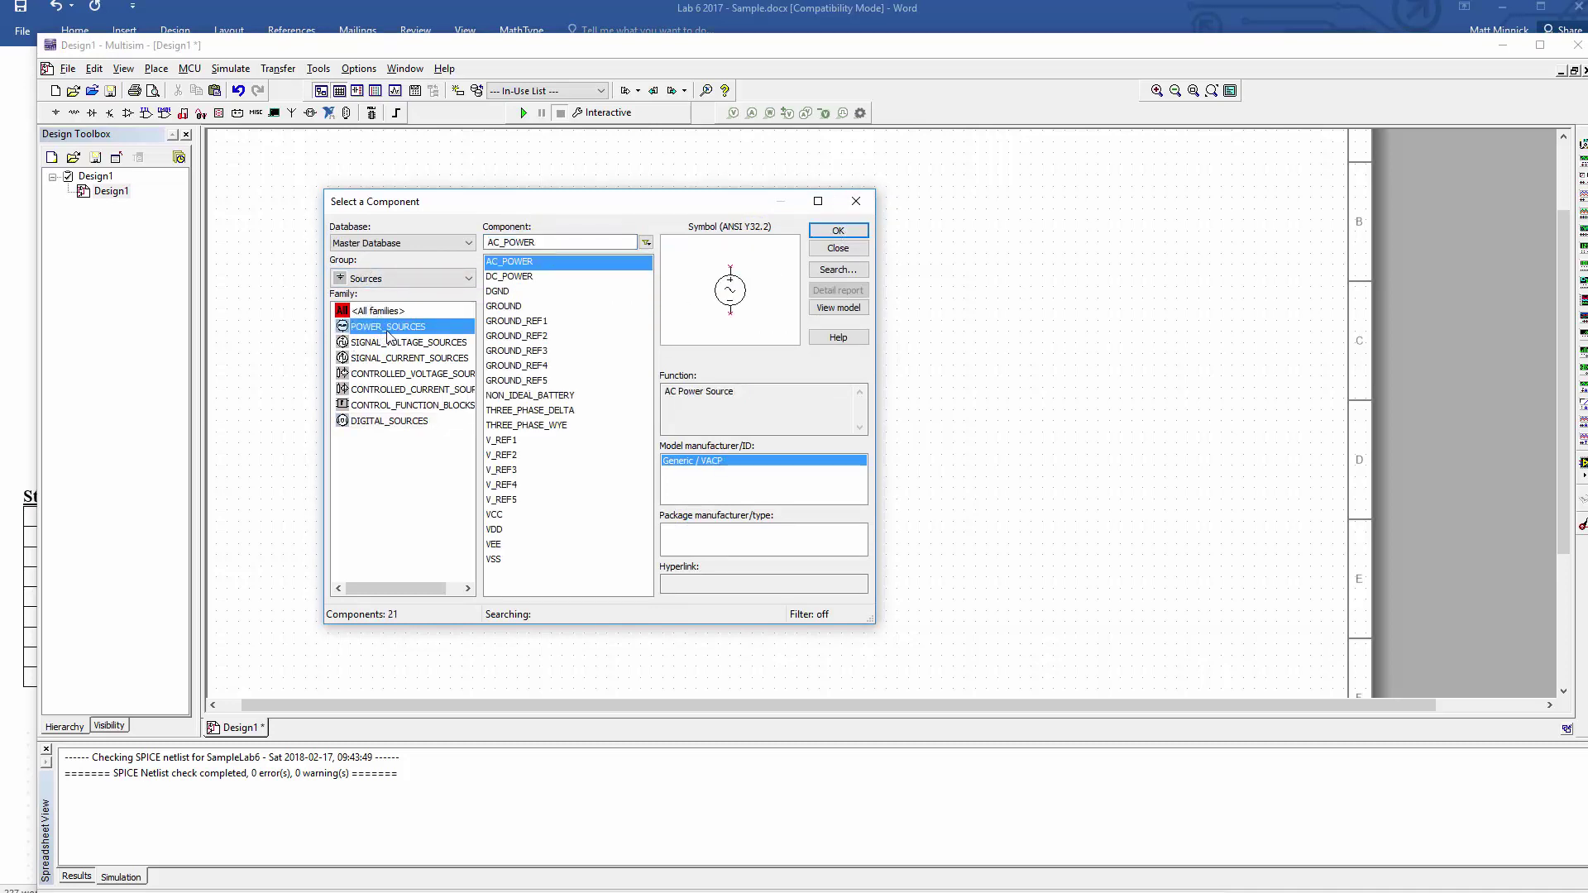
pyautogui.doubleClick(503, 306)
pyautogui.click(840, 472)
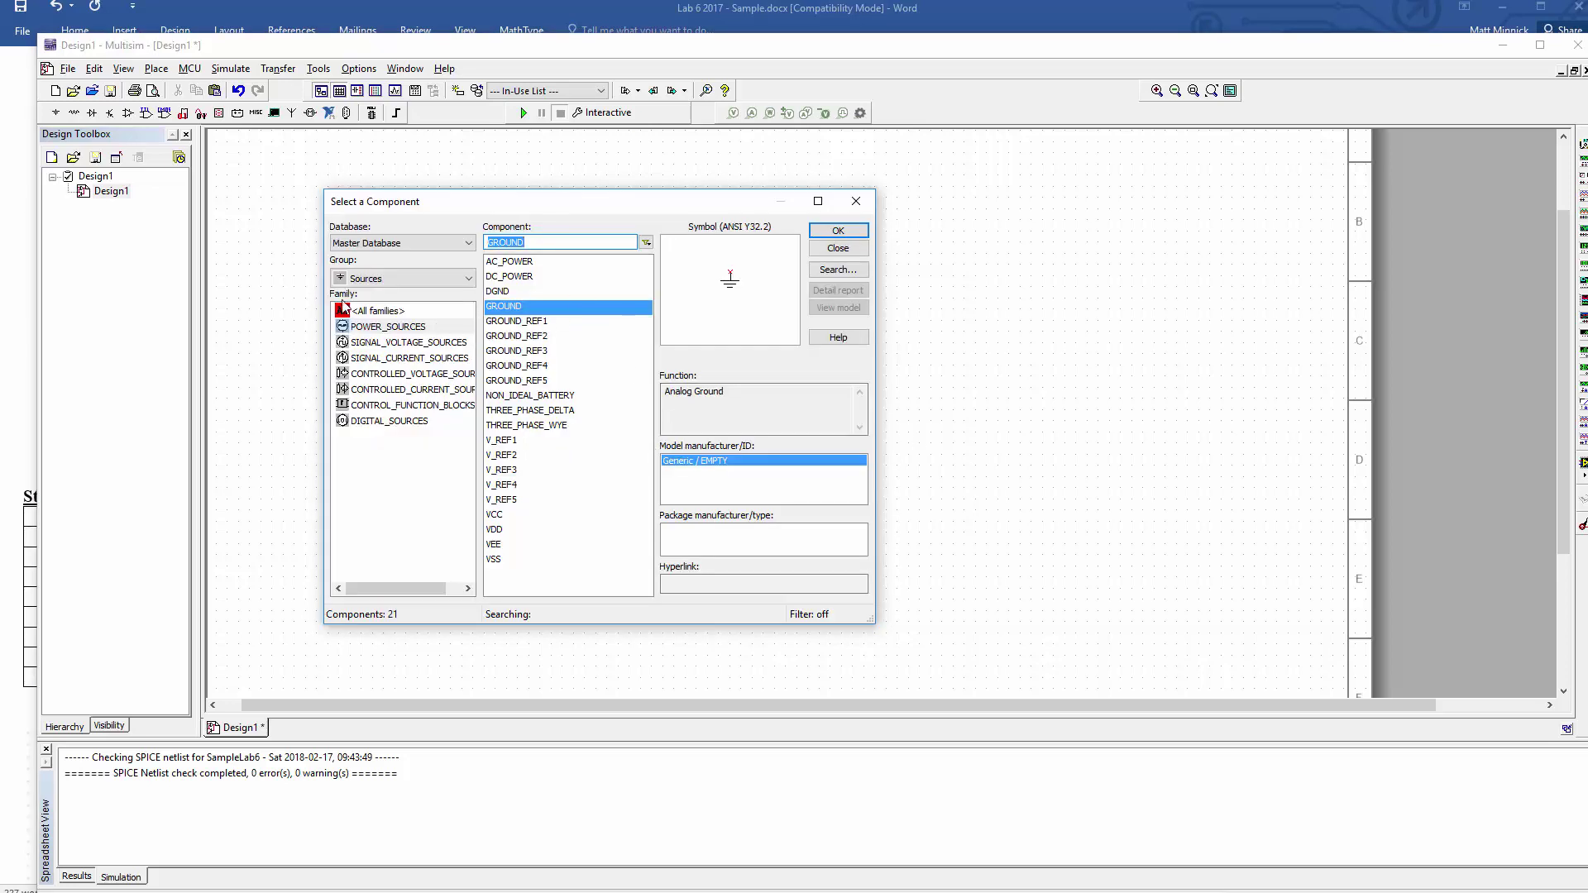
# Place a 1k resistor from the Basic resistors above the ground
pyautogui.click(73, 113)
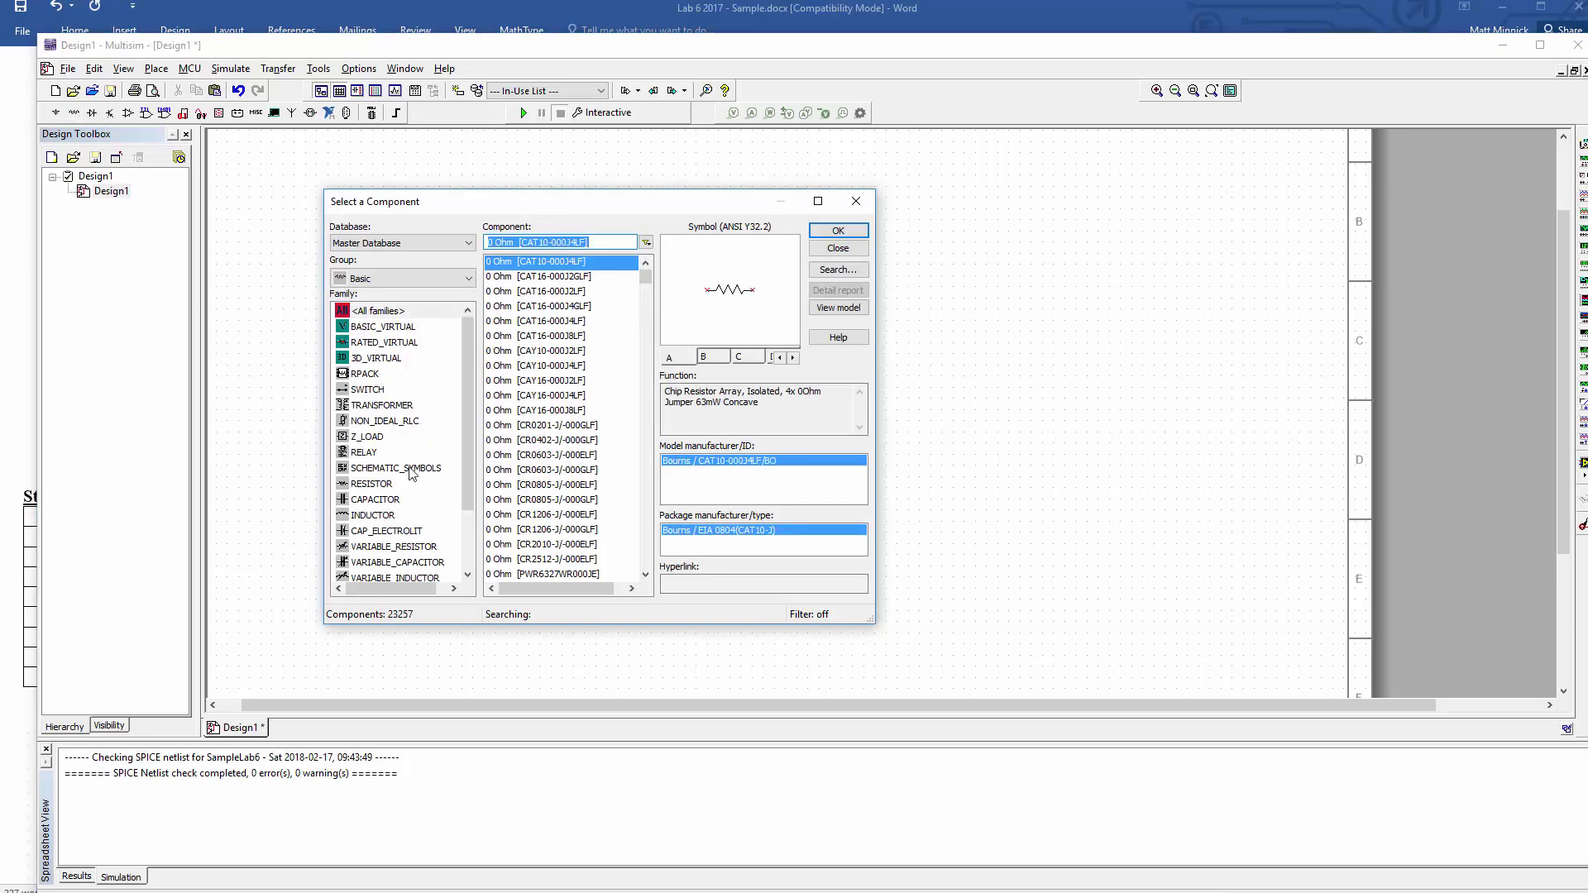
pyautogui.click(370, 484)
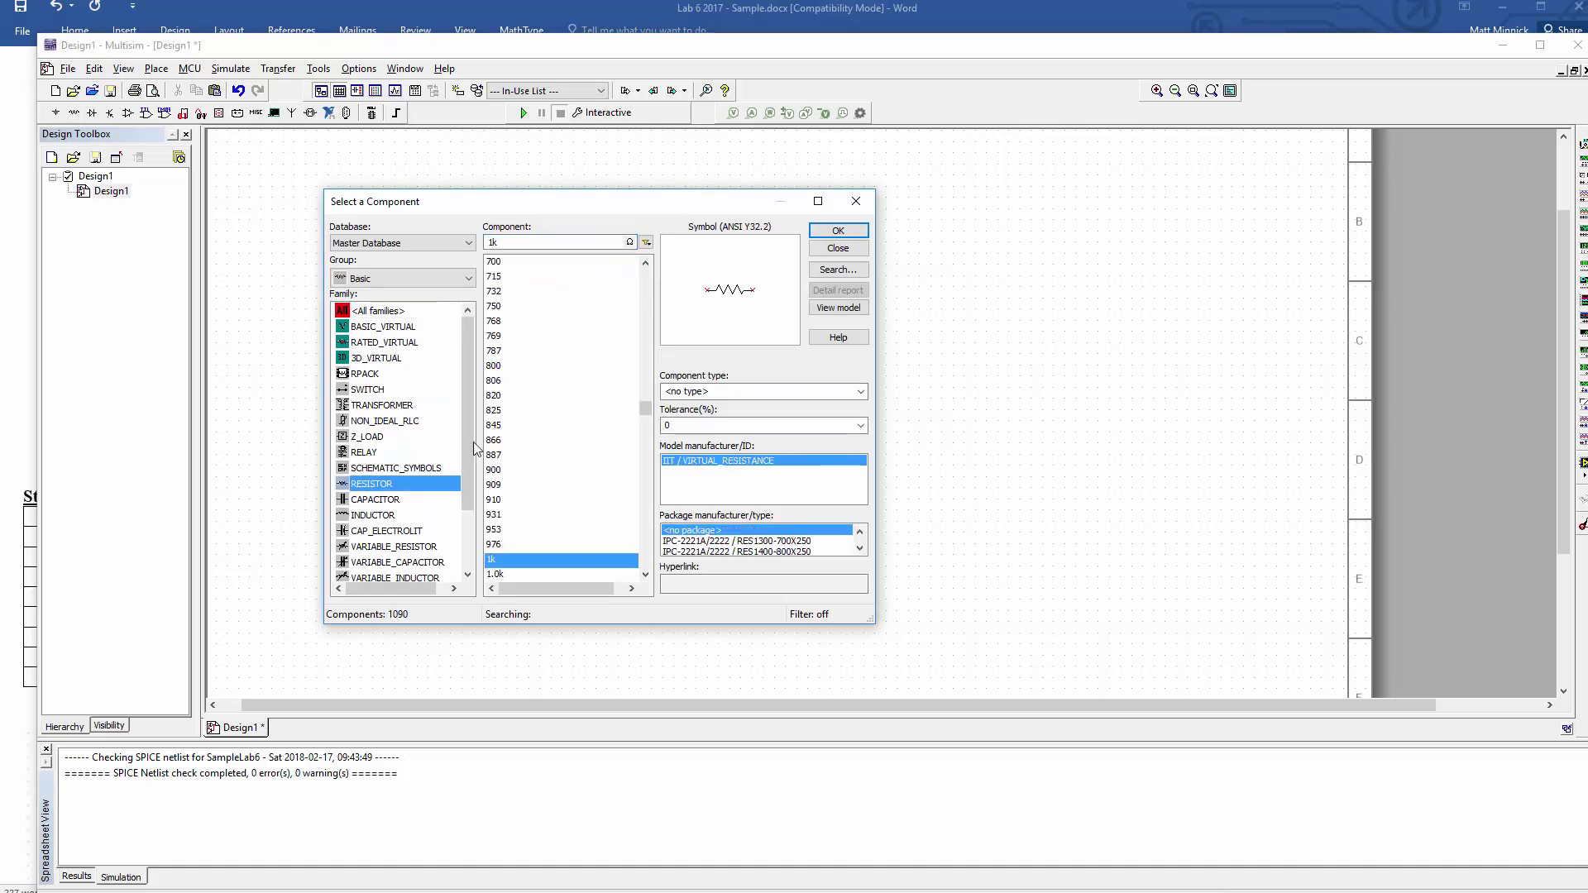
pyautogui.doubleClick(529, 553)
pyautogui.click(755, 330)
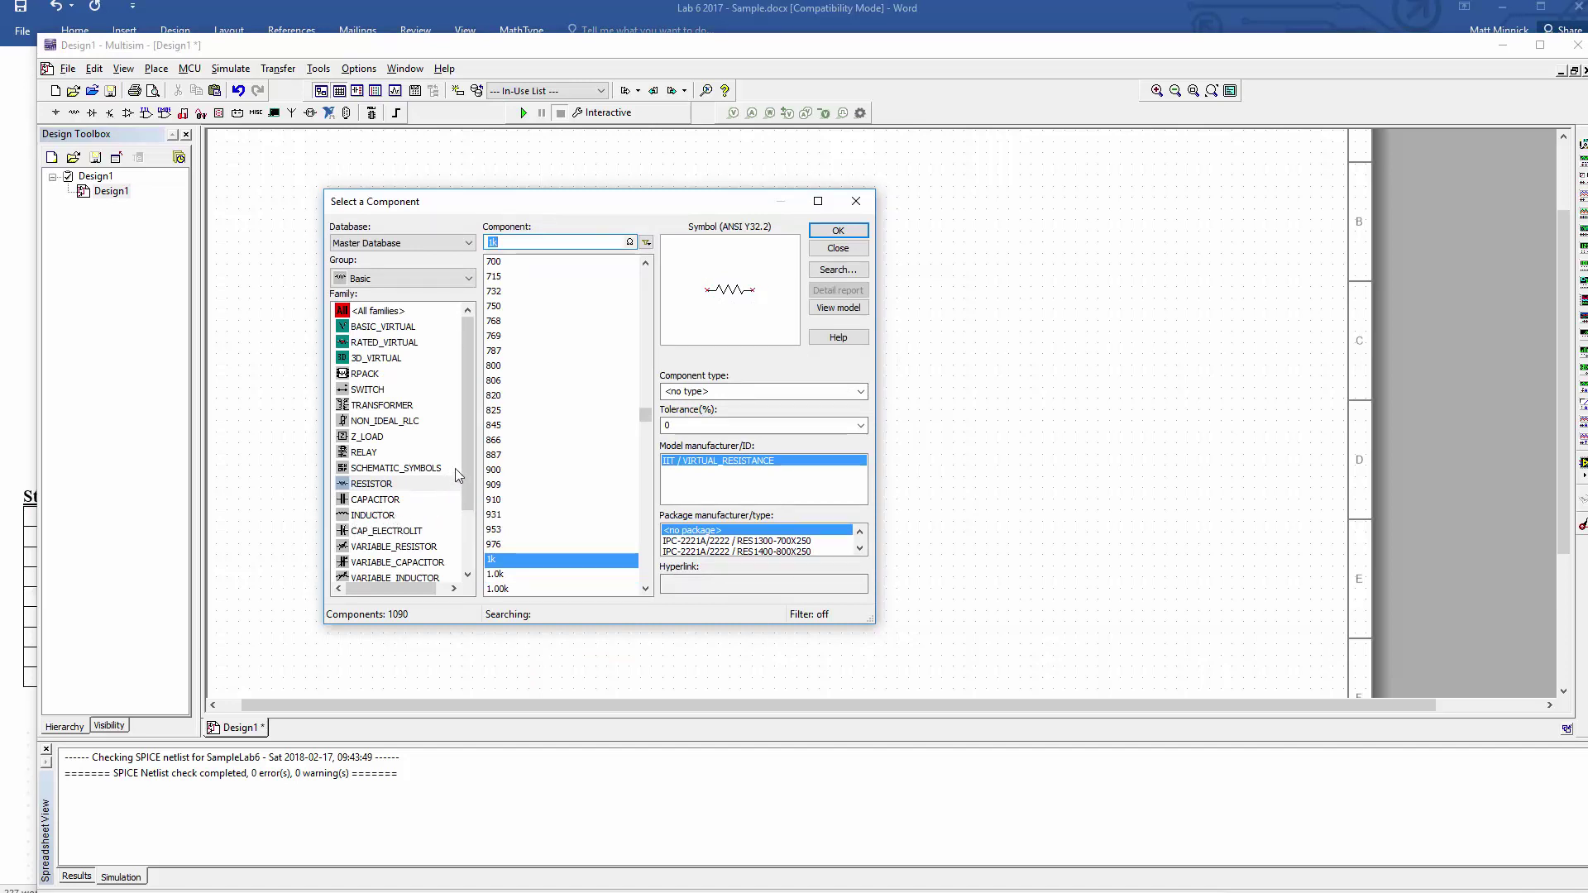
# Choose the red LED from the diode parts' LED family
pyautogui.click(91, 113)
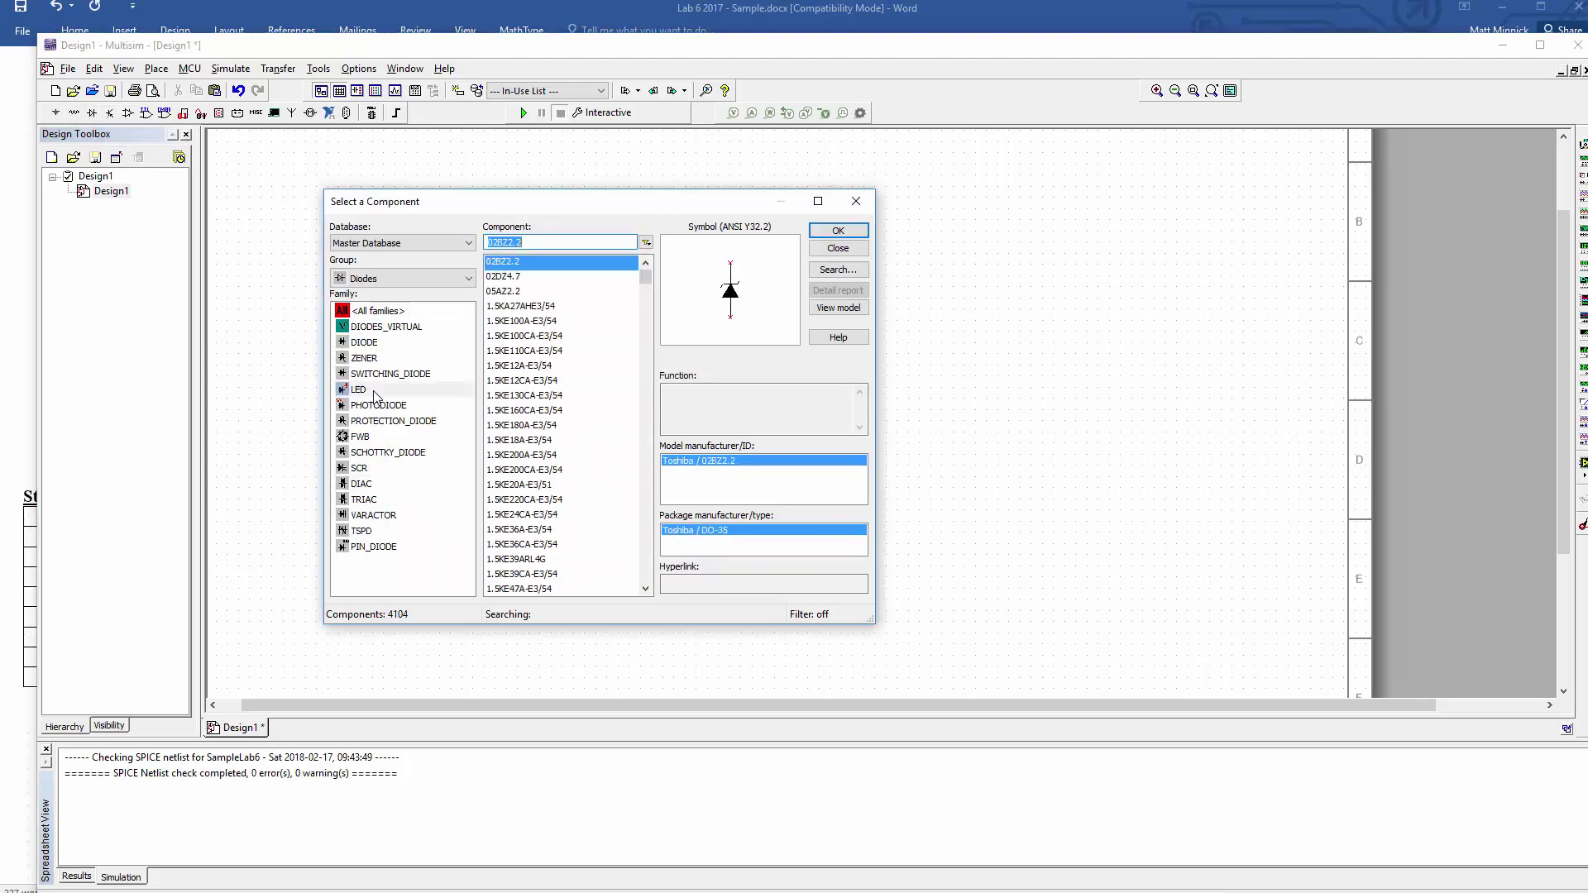
pyautogui.click(359, 390)
pyautogui.click(553, 530)
pyautogui.click(536, 560)
# Place a red LED on the schematic and pick the 74HC00N_6V NAND from CMOS 74HC_6V
pyautogui.doubleClick(532, 565)
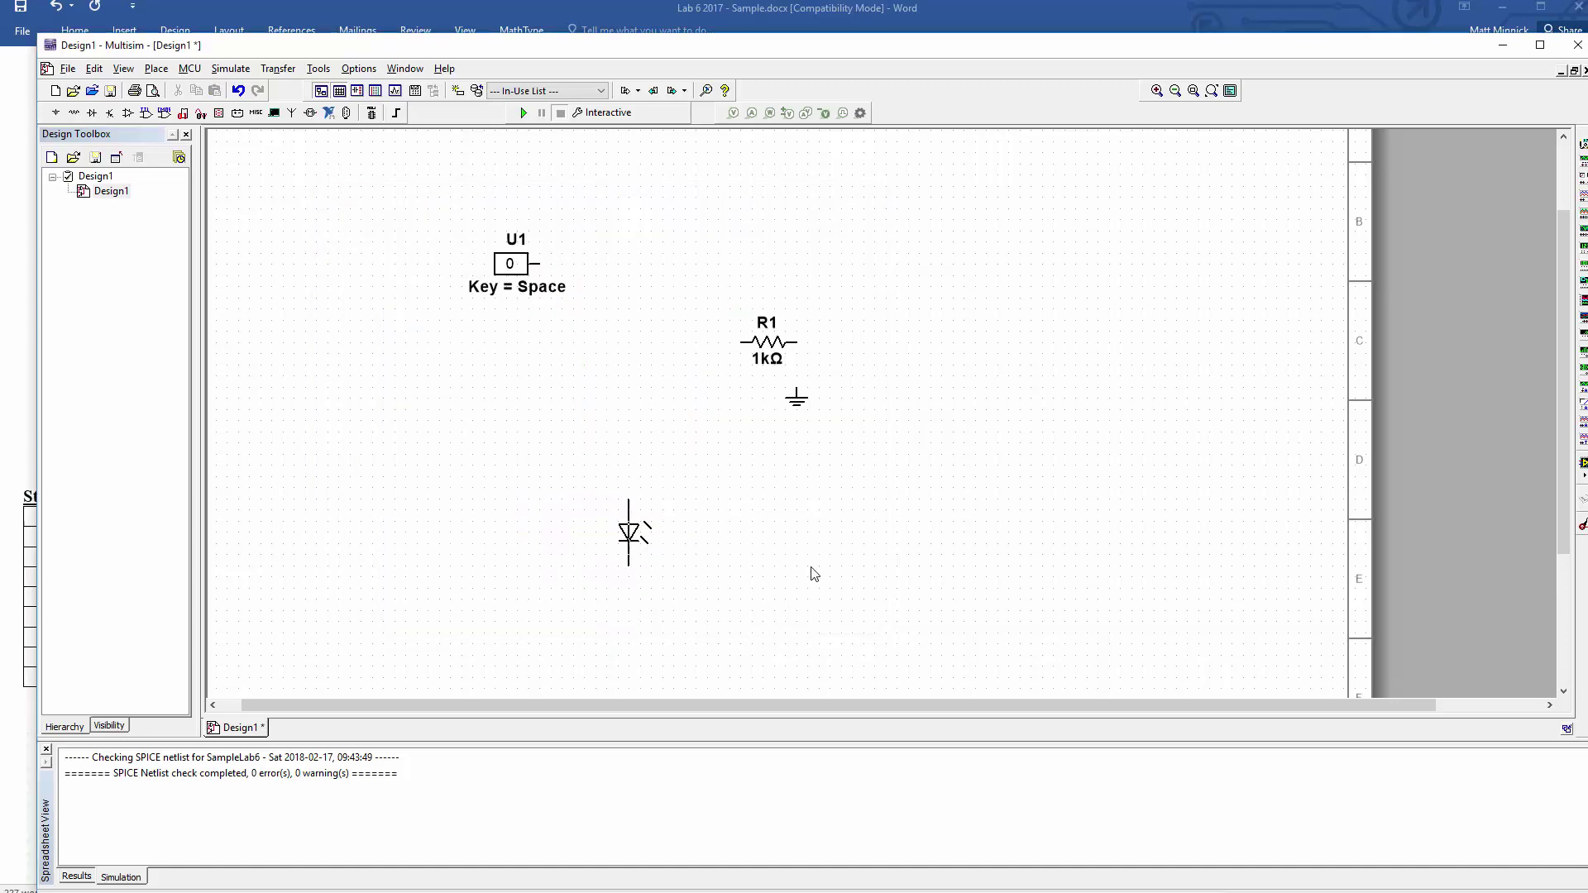
pyautogui.click(741, 515)
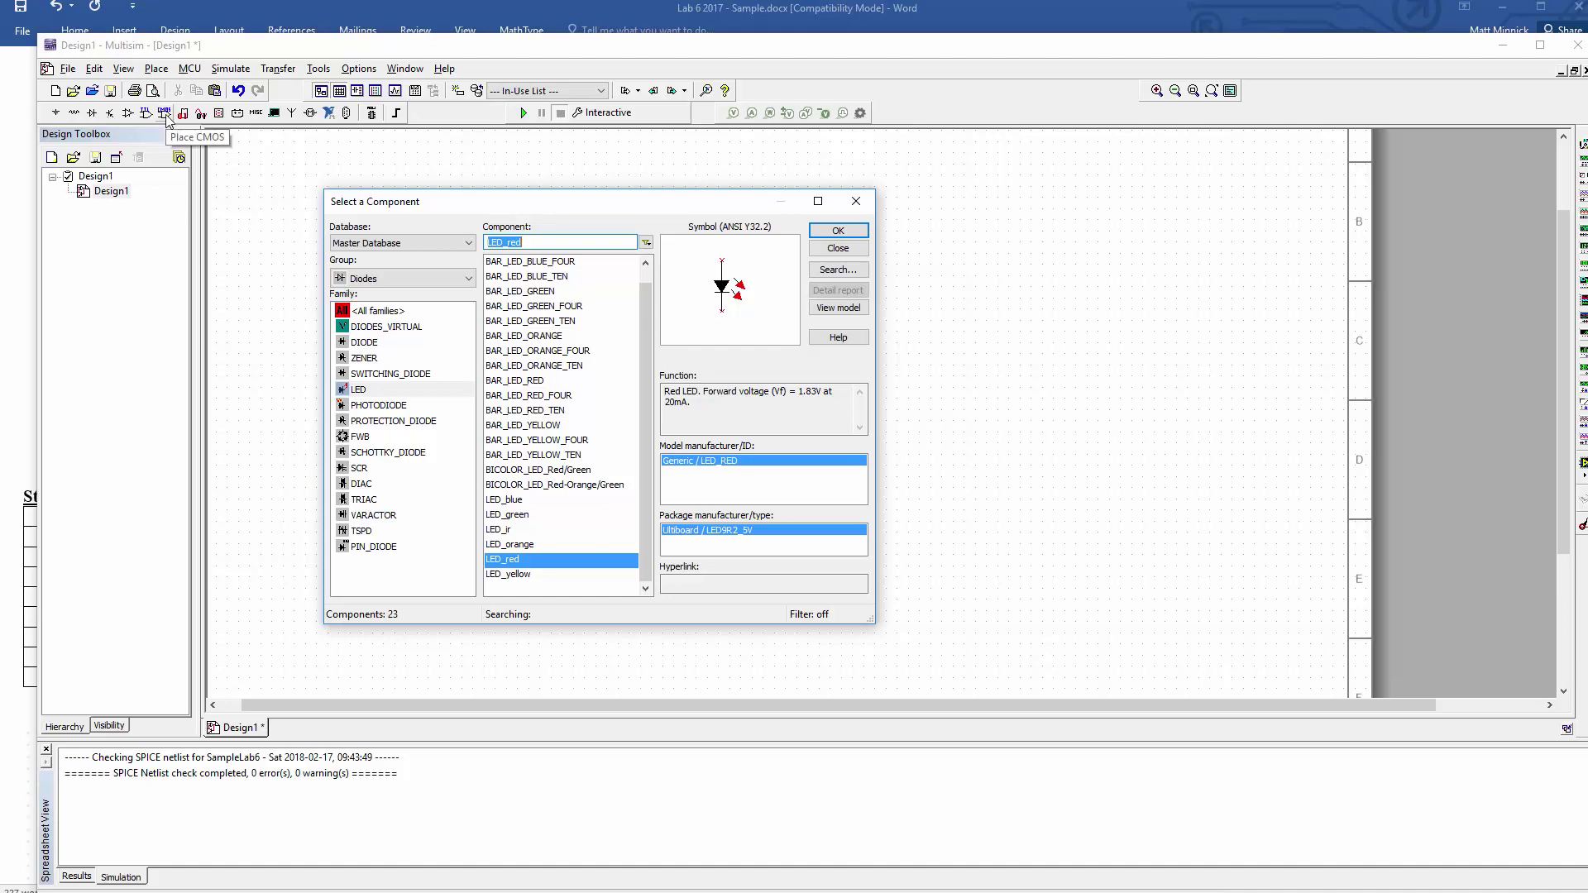
pyautogui.scroll(-4, 356, 279)
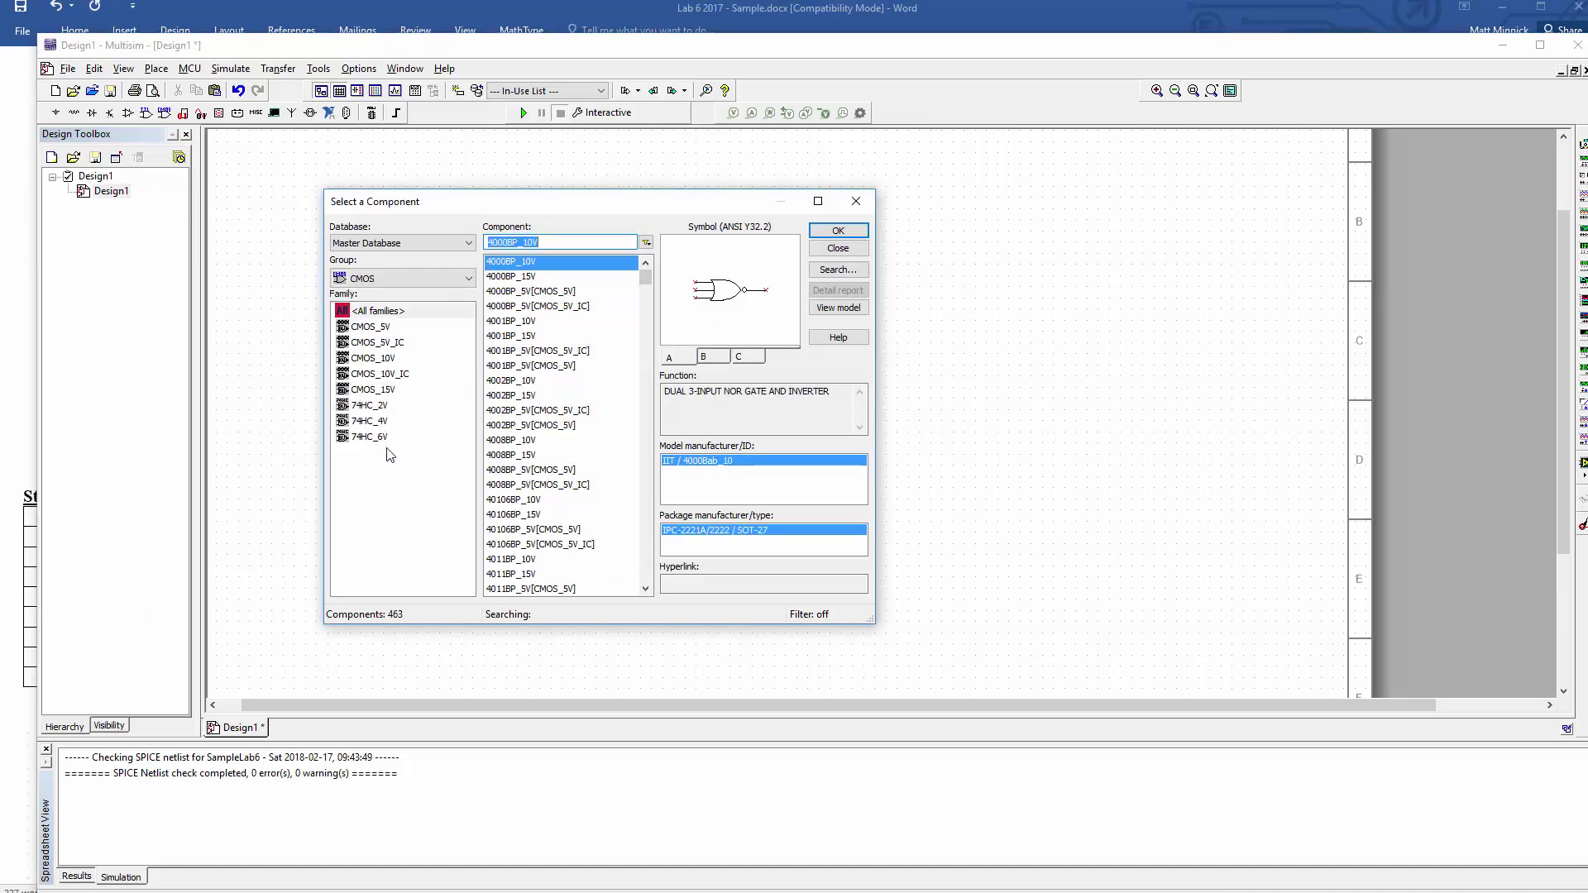
pyautogui.click(352, 440)
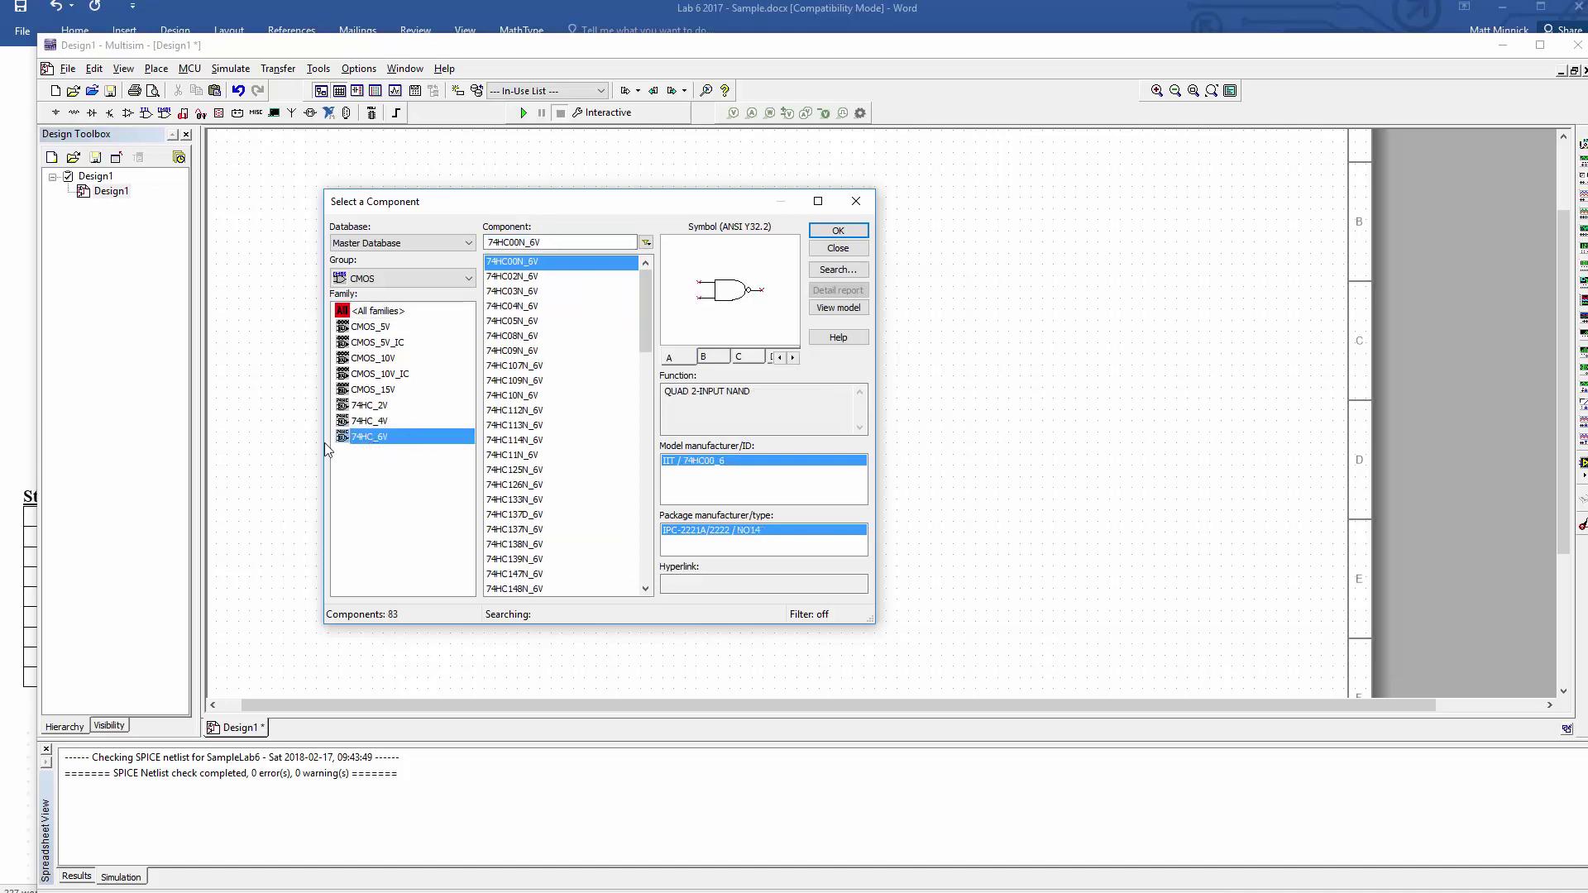
pyautogui.doubleClick(508, 262)
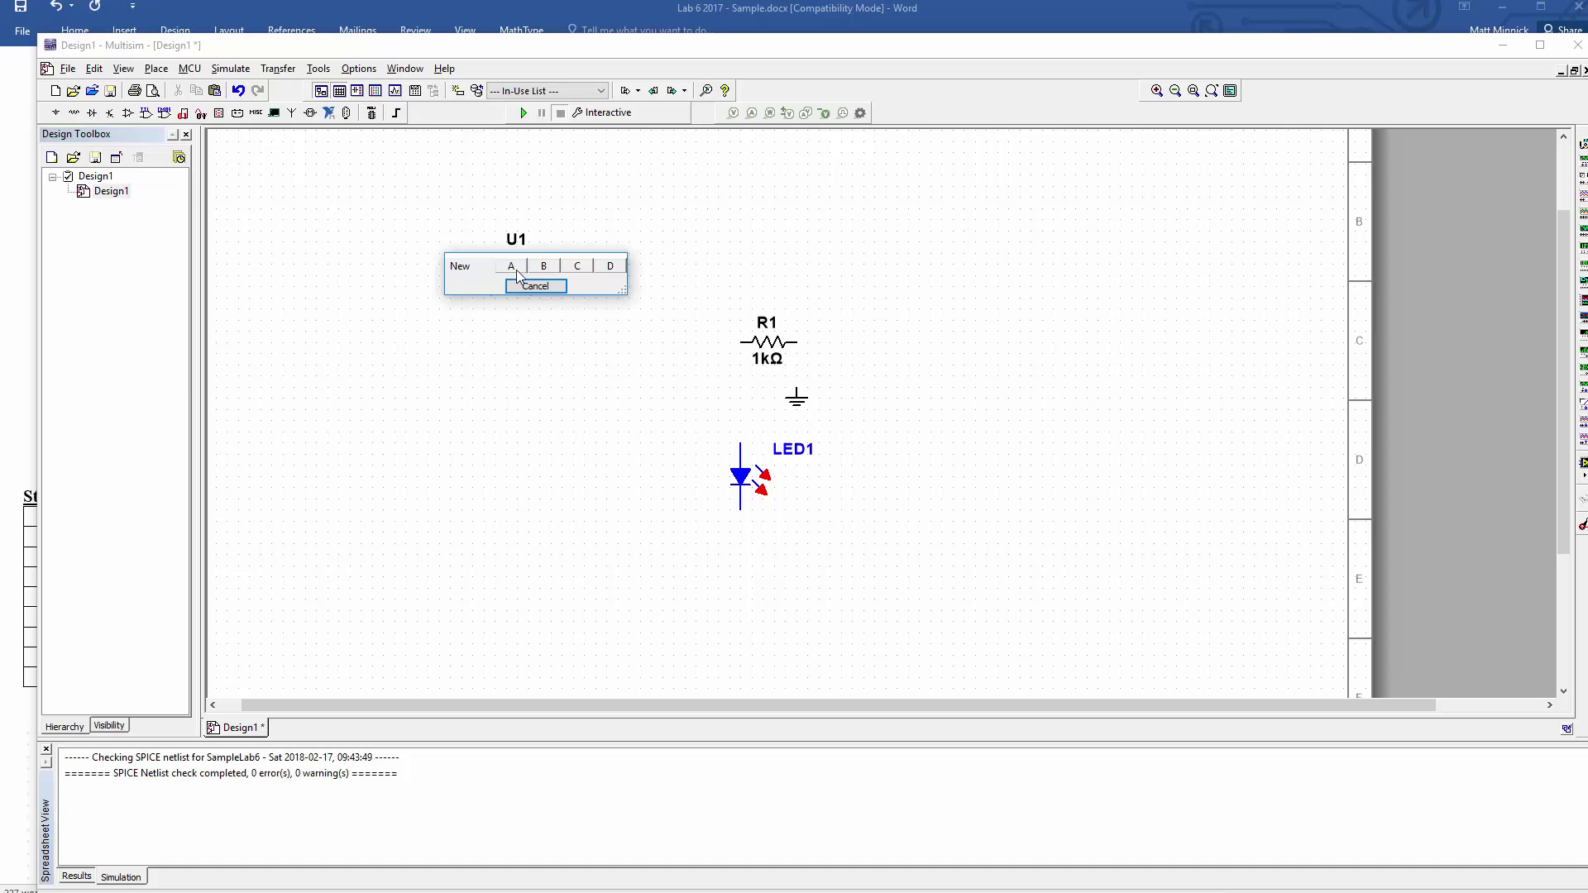
# Place the four NAND gates U2A, U2B, U2C and U2D of the first 74HC00N_6V chip
pyautogui.click(511, 266)
pyautogui.click(740, 252)
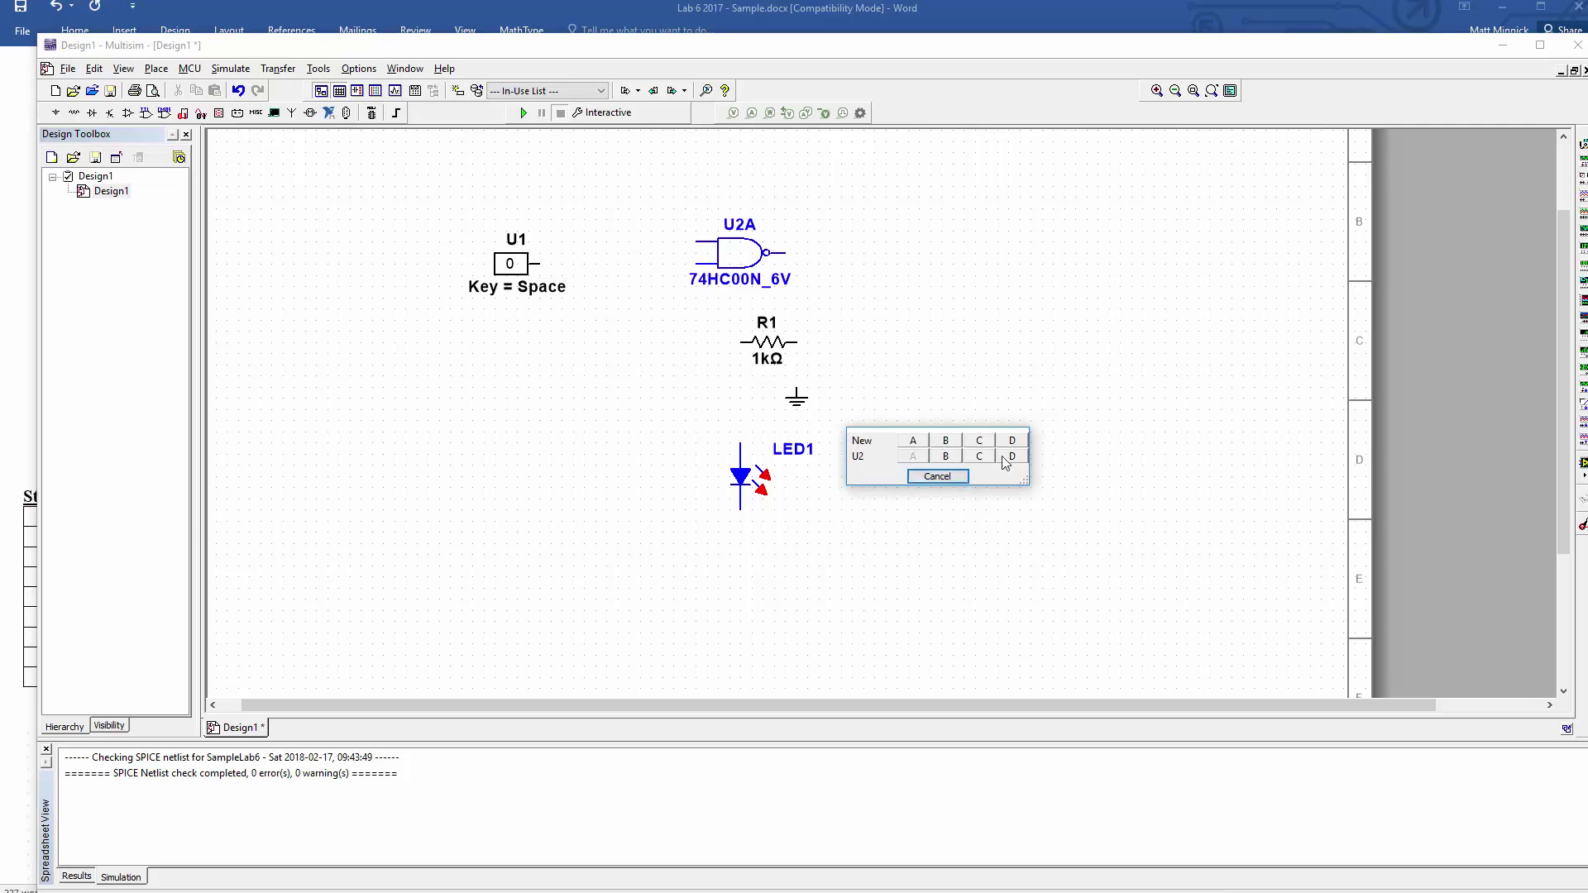
pyautogui.click(946, 455)
pyautogui.click(915, 303)
pyautogui.click(866, 295)
pyautogui.click(940, 405)
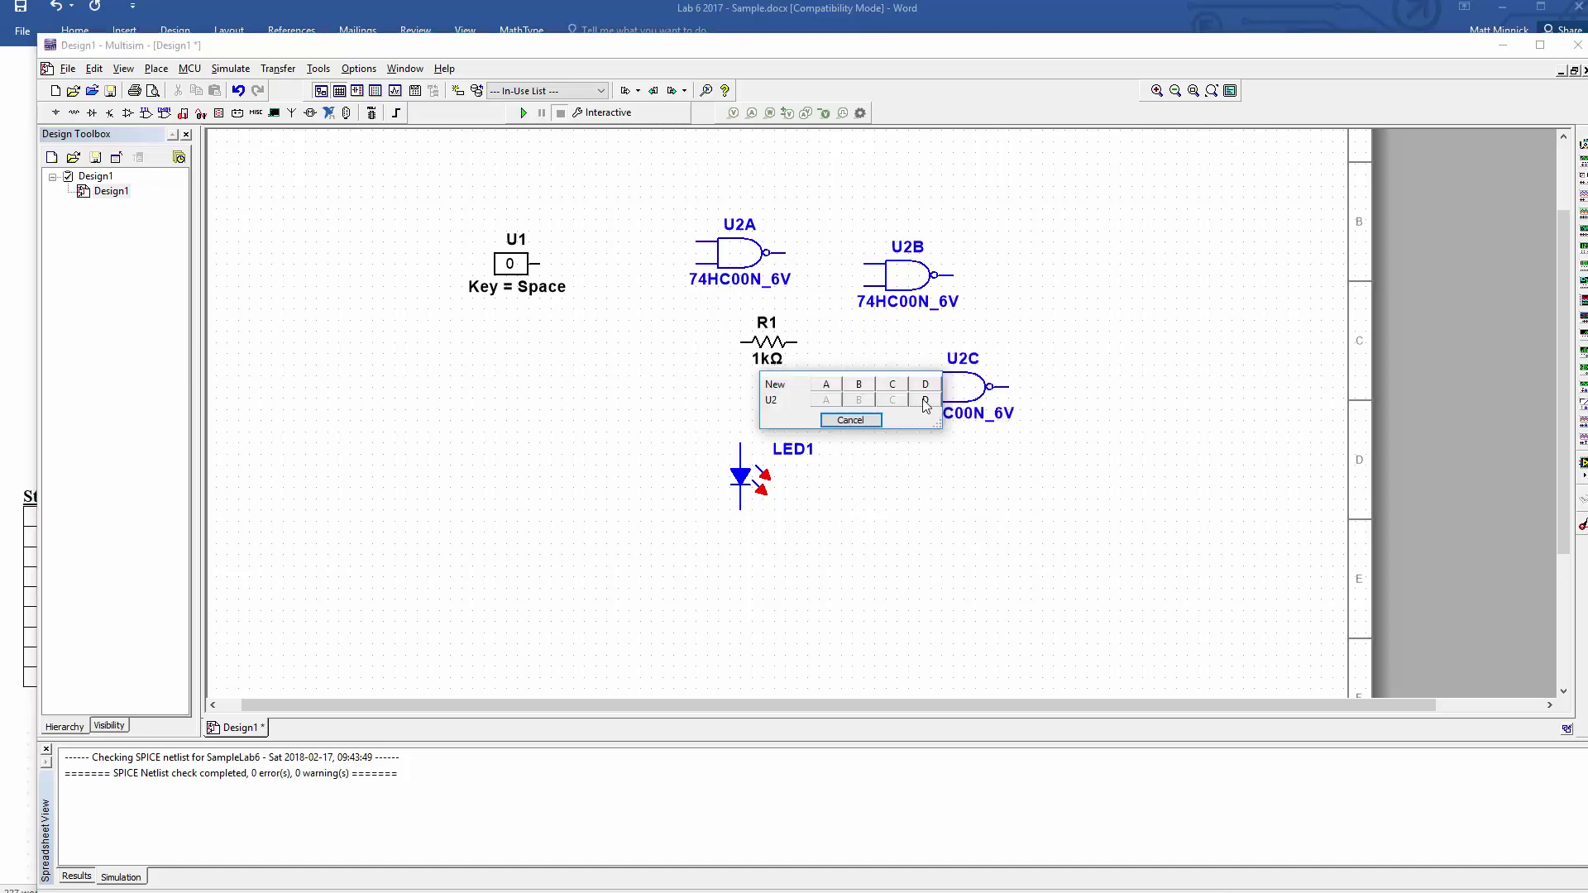
pyautogui.click(926, 404)
pyautogui.click(1051, 339)
# Place gates U3A and U3B of a second chip, then stop placing and close the library
pyautogui.click(1040, 327)
pyautogui.click(1065, 250)
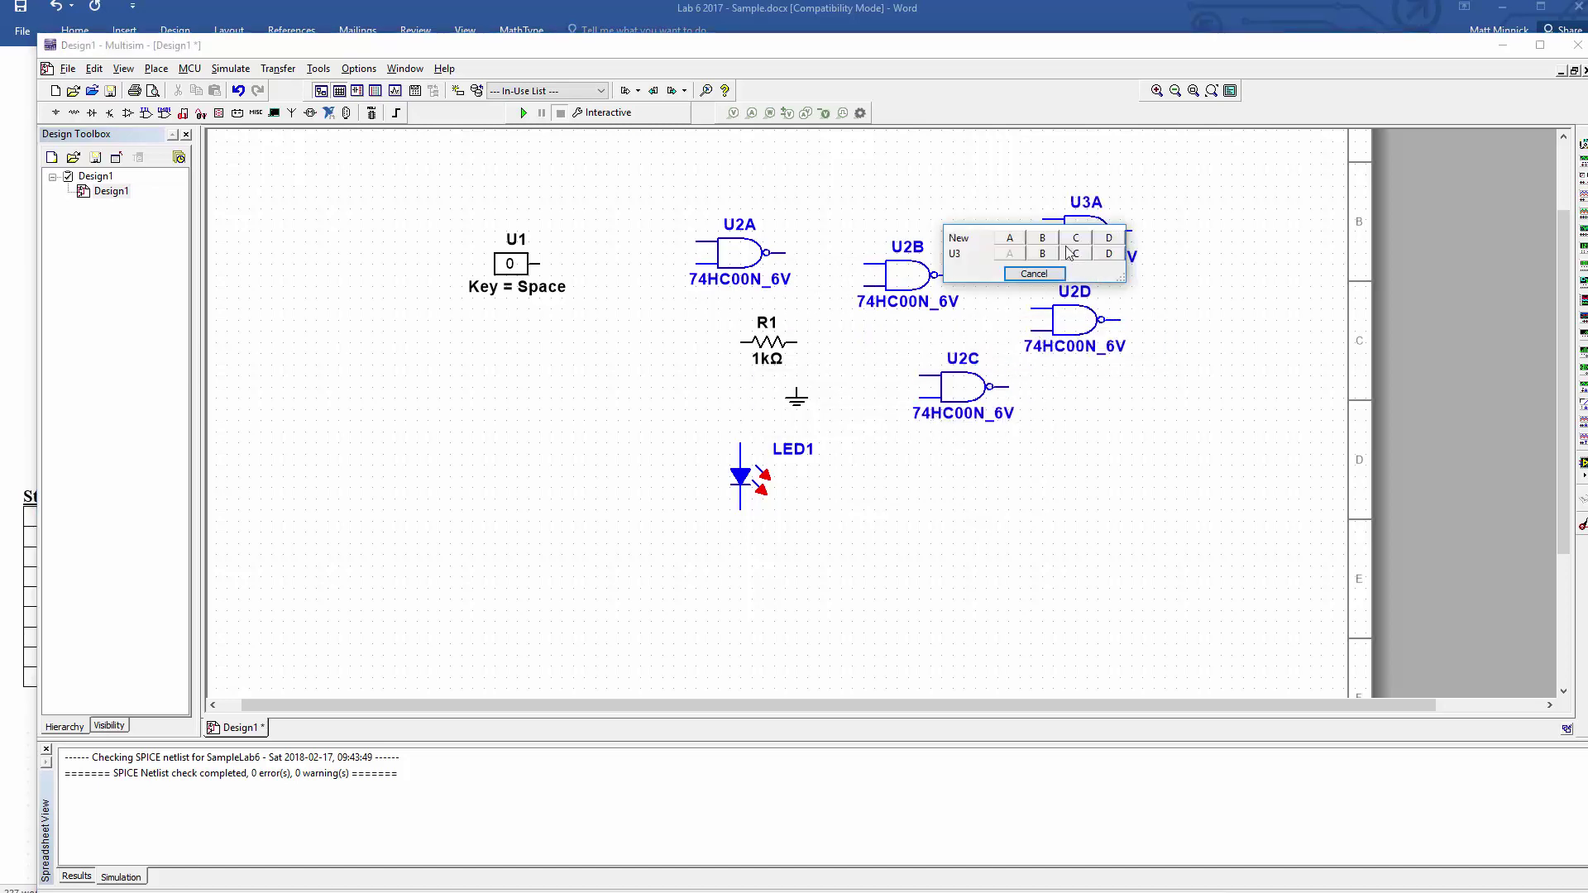
pyautogui.click(1042, 253)
pyautogui.click(1179, 244)
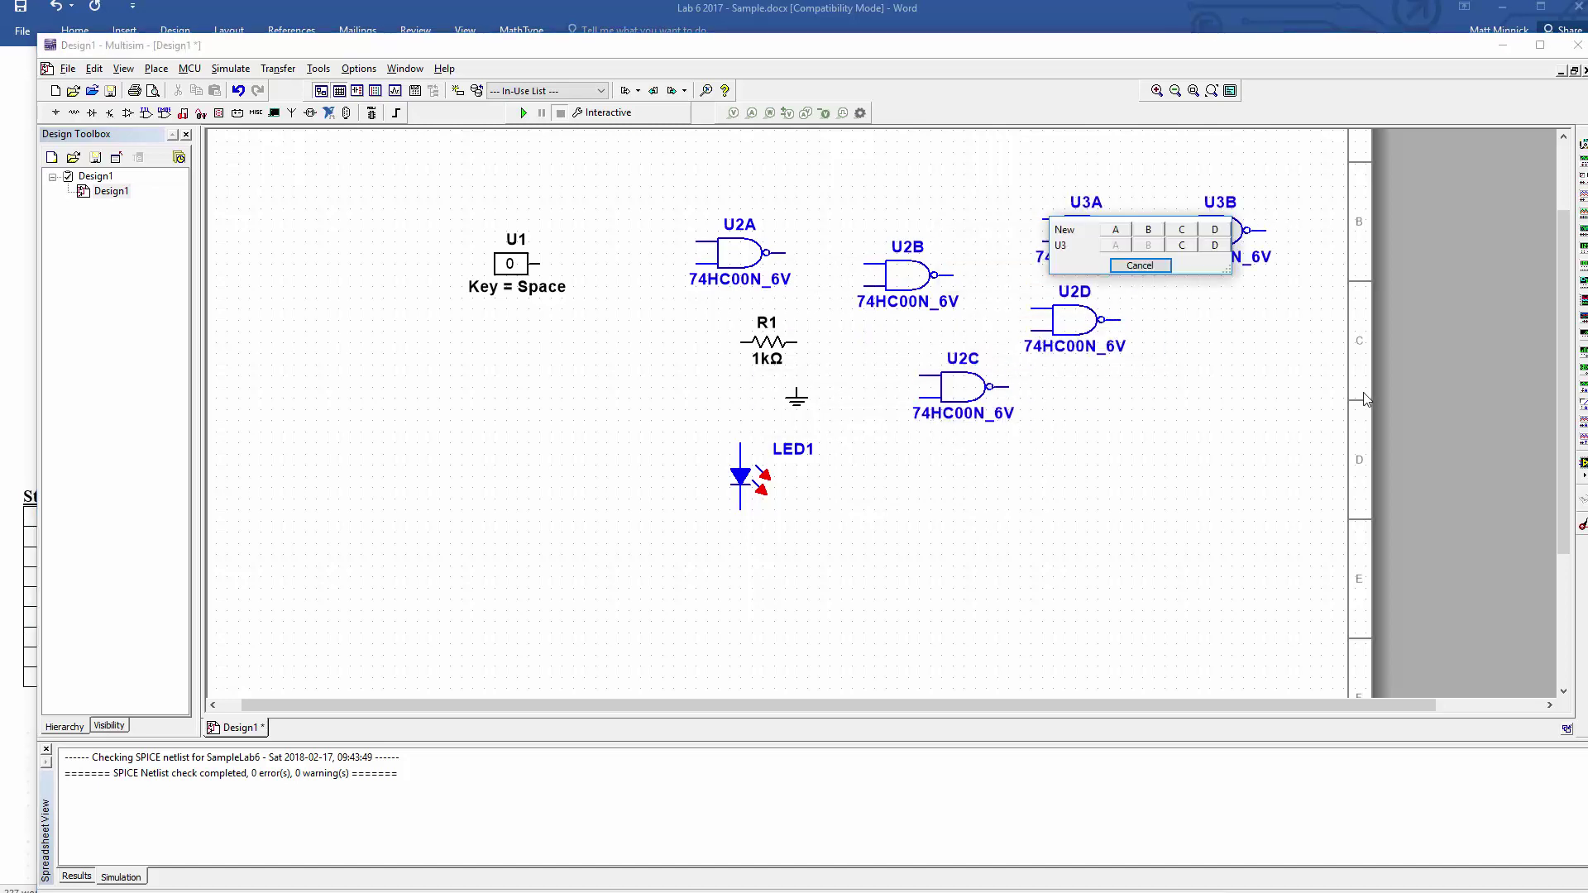
pyautogui.click(1140, 266)
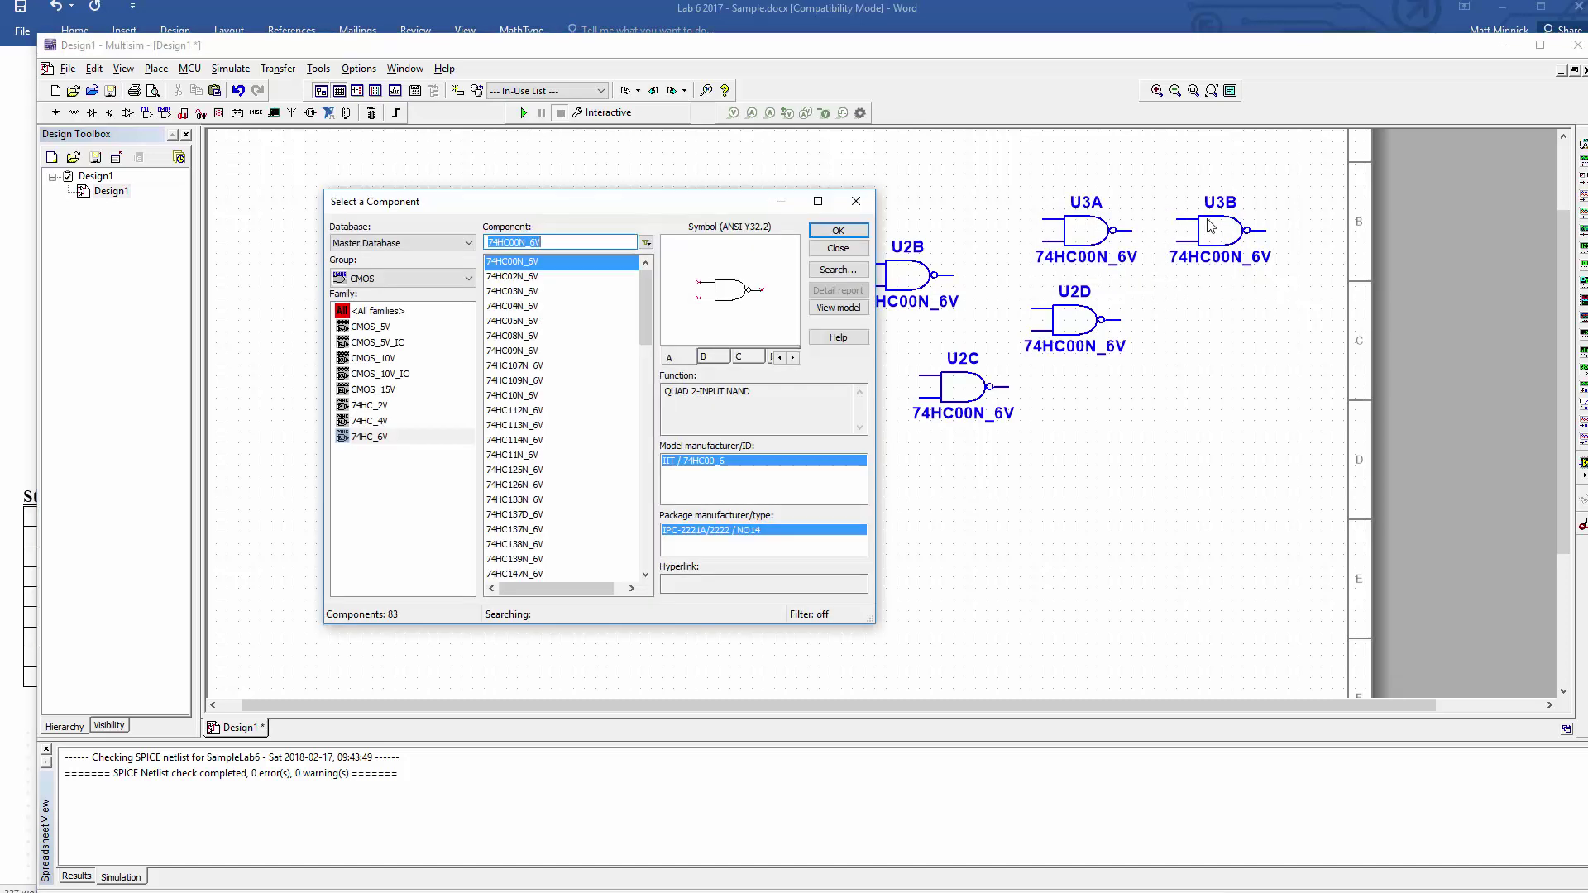
pyautogui.click(857, 205)
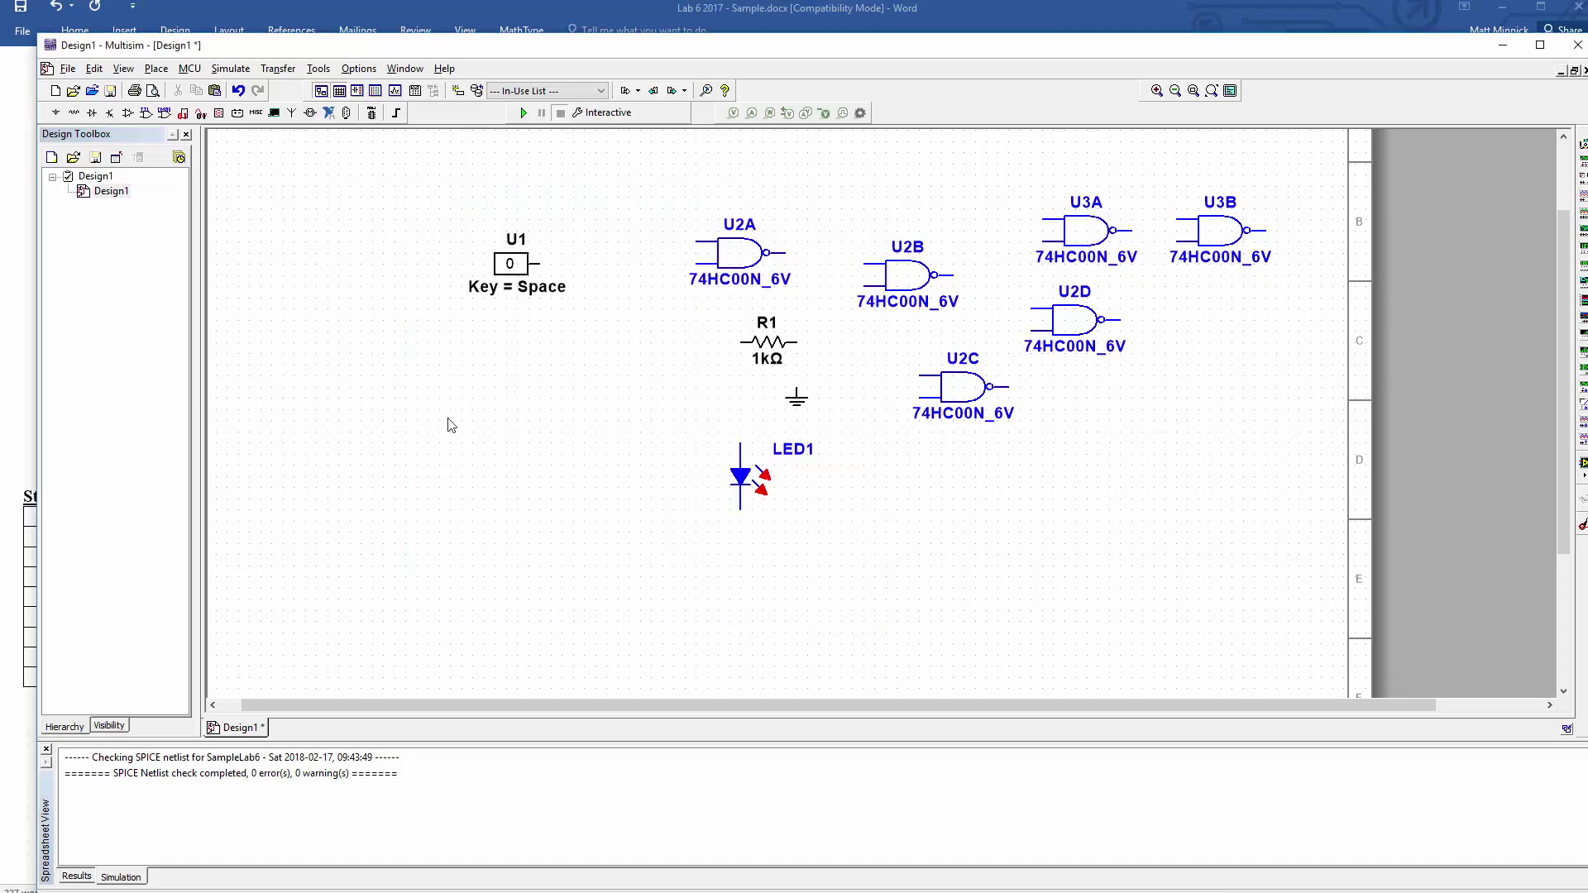
# Move key switch U1 left and paste two copies, U4 and U5, below it
pyautogui.moveTo(521, 289); pyautogui.dragTo(354, 279)
pyautogui.click(324, 370)
pyautogui.hotkey('ctrl', 'v')
pyautogui.click(312, 356)
pyautogui.hotkey('ctrl', 'v')
pyautogui.click(291, 445)
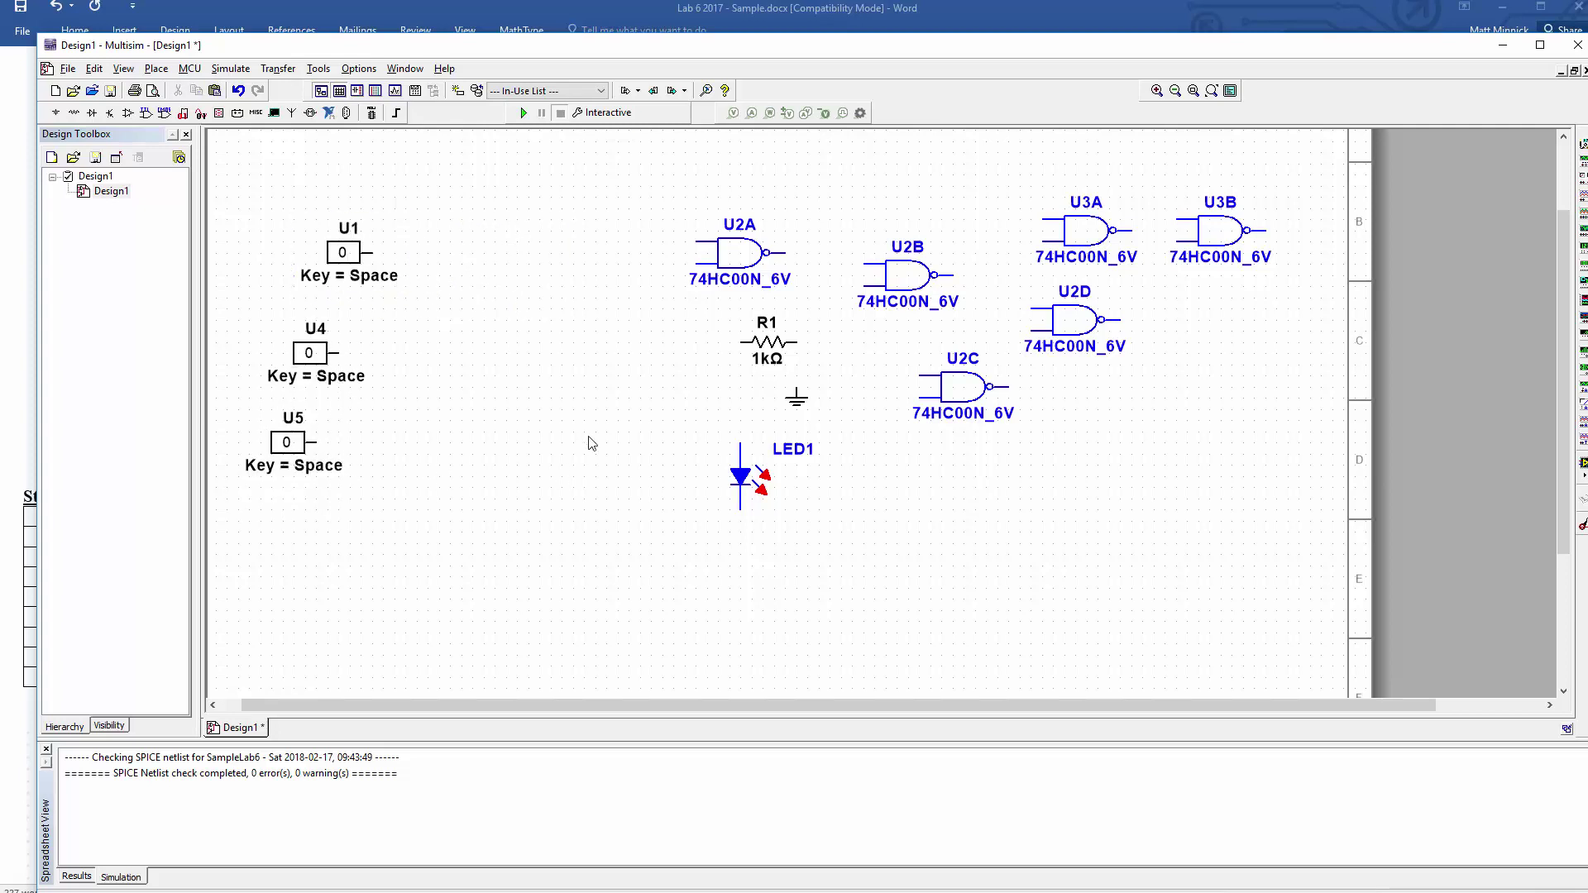
# Wire R1 to the red LED's anode and set the LED's on current to 3m
pyautogui.moveTo(789, 359); pyautogui.dragTo(745, 382)
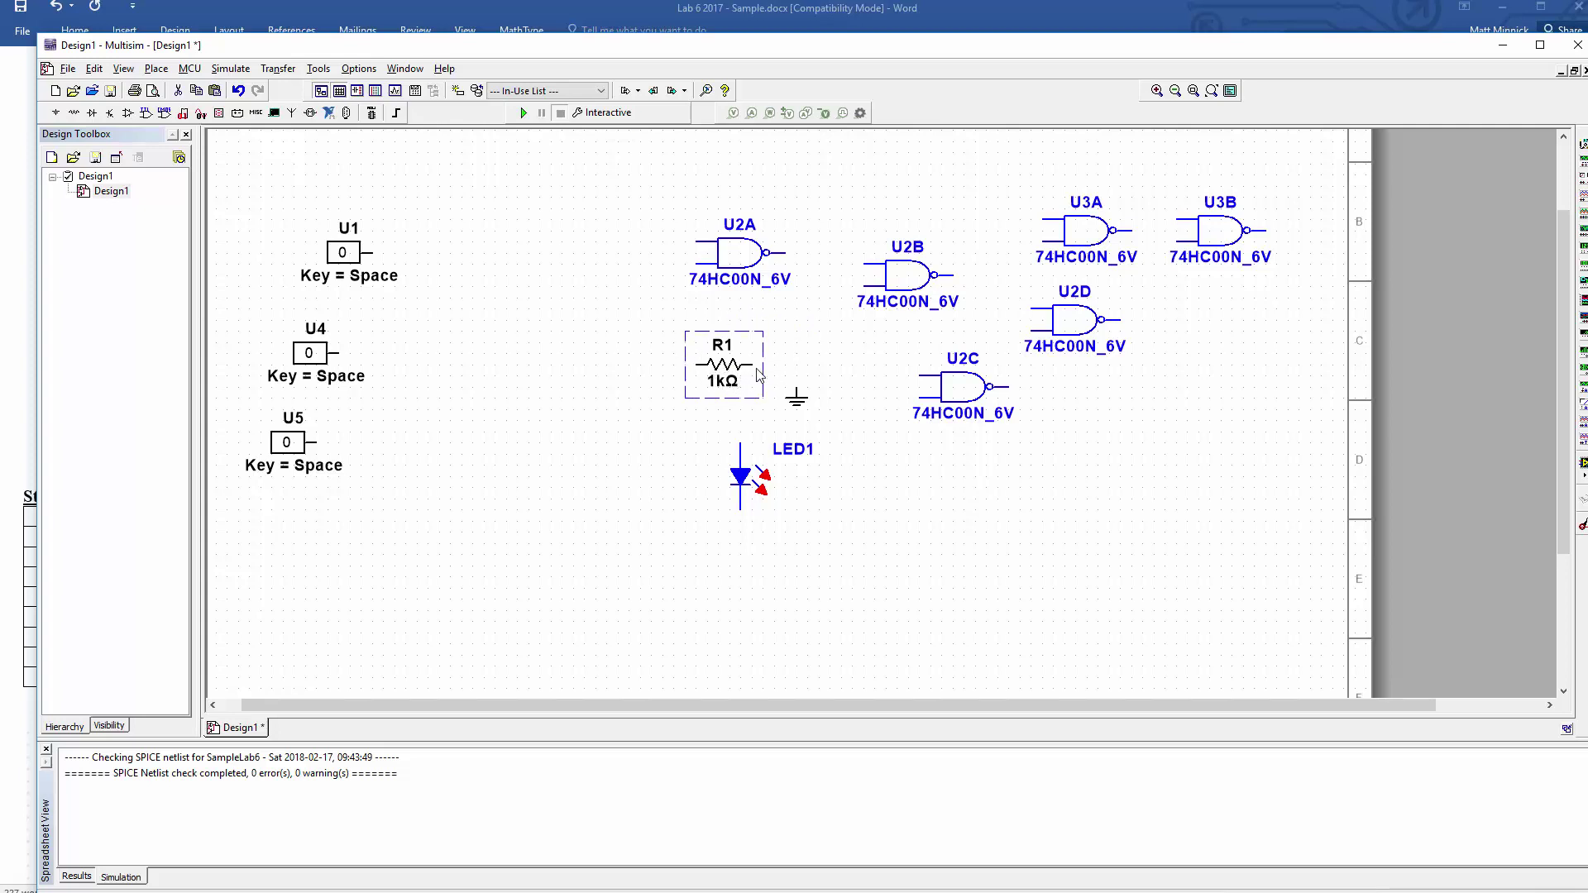
pyautogui.click(752, 366)
pyautogui.moveTo(740, 478); pyautogui.dragTo(752, 432)
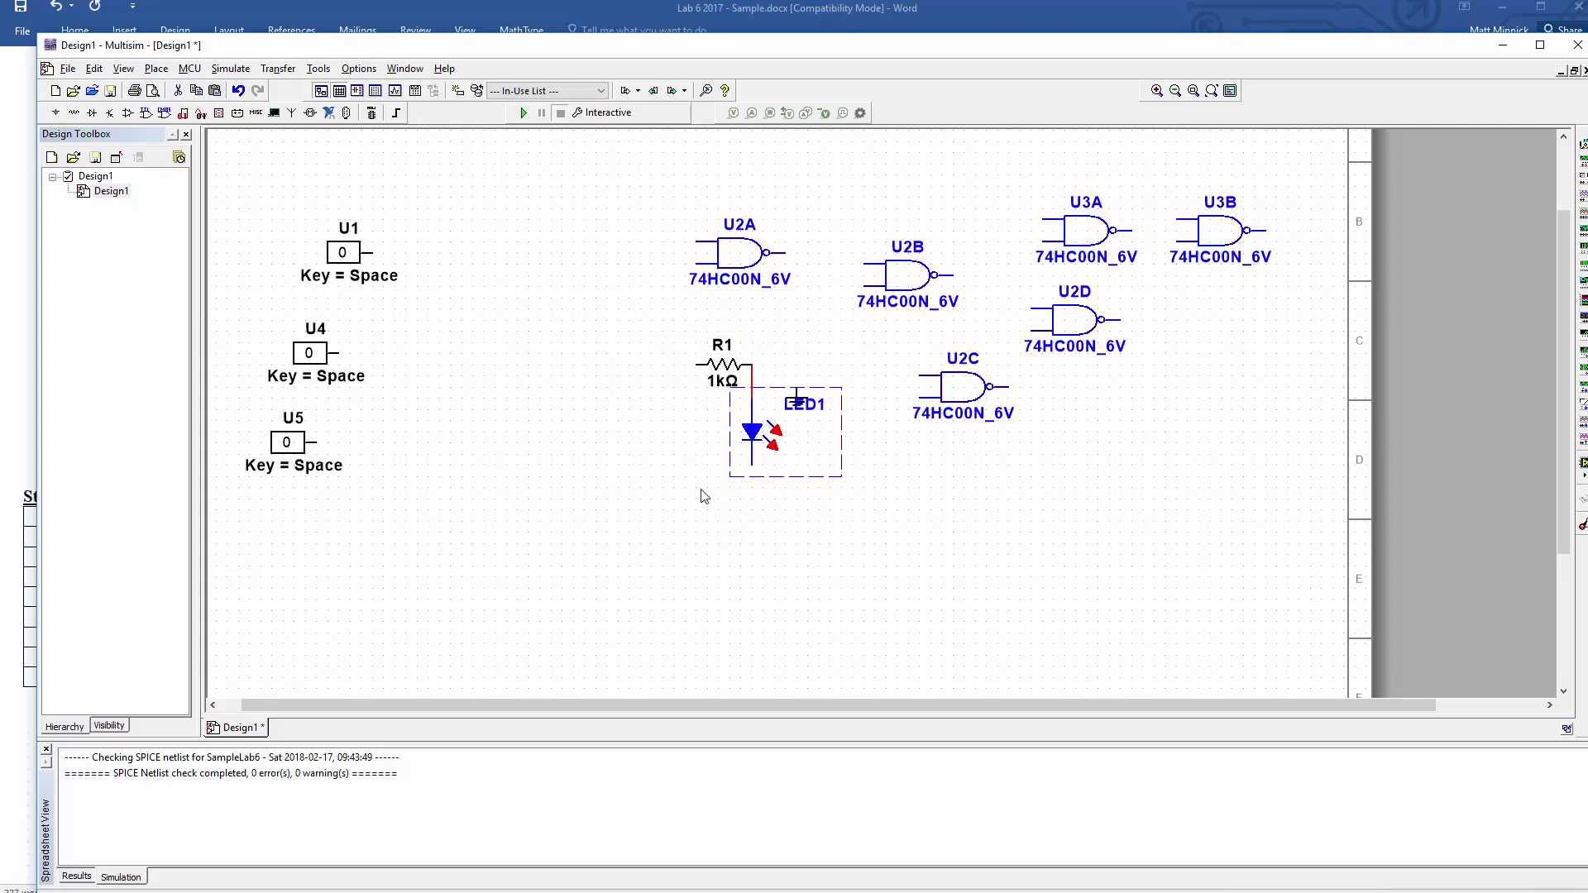
pyautogui.moveTo(725, 368); pyautogui.dragTo(703, 379)
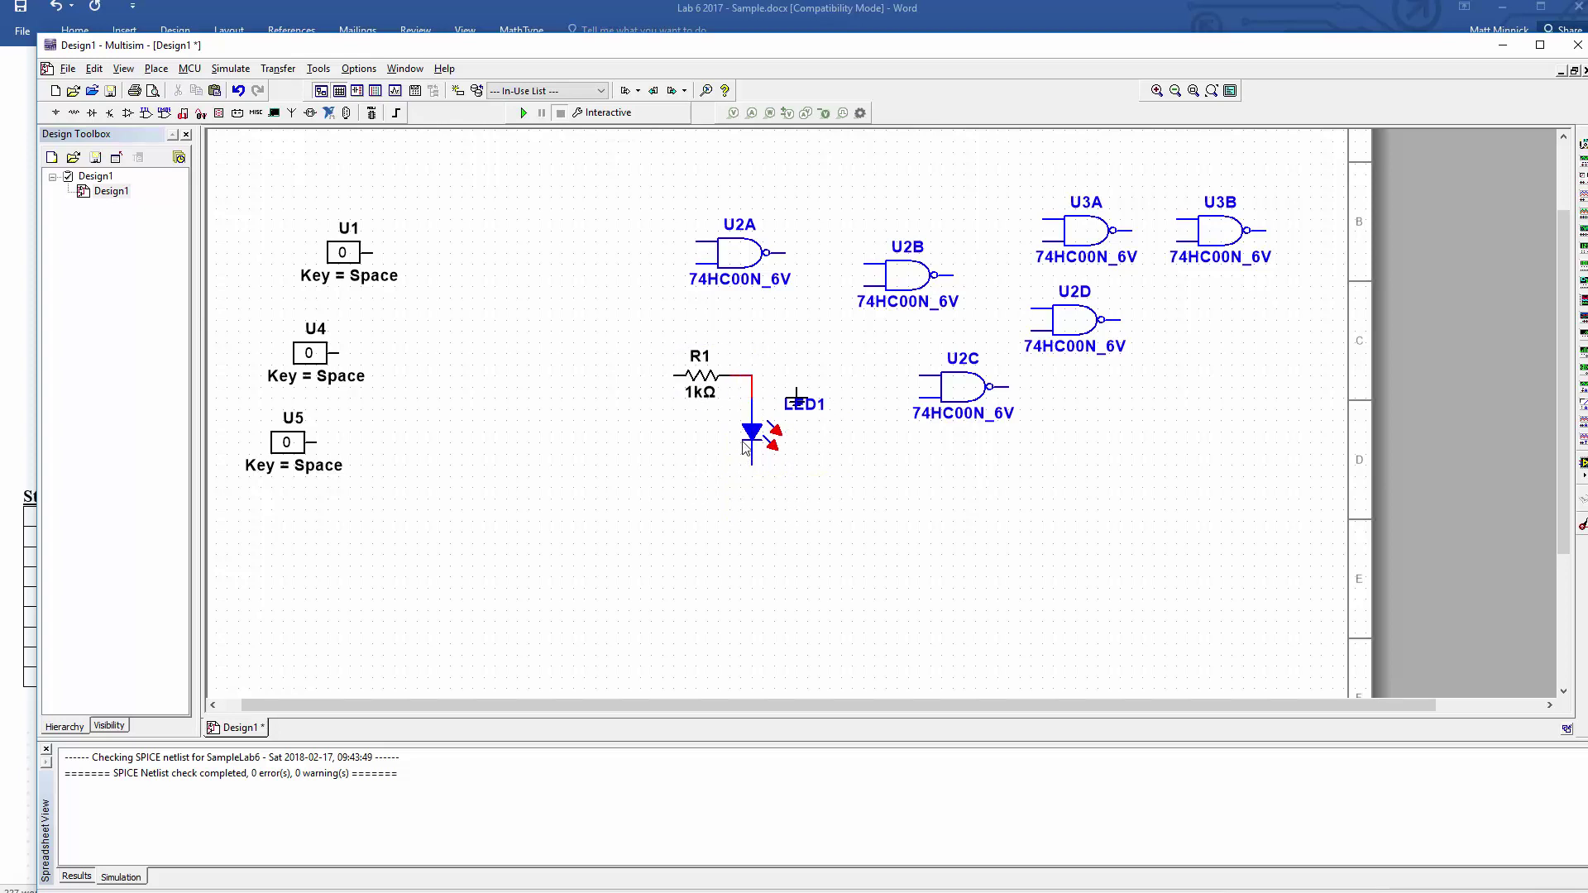
pyautogui.doubleClick(748, 438)
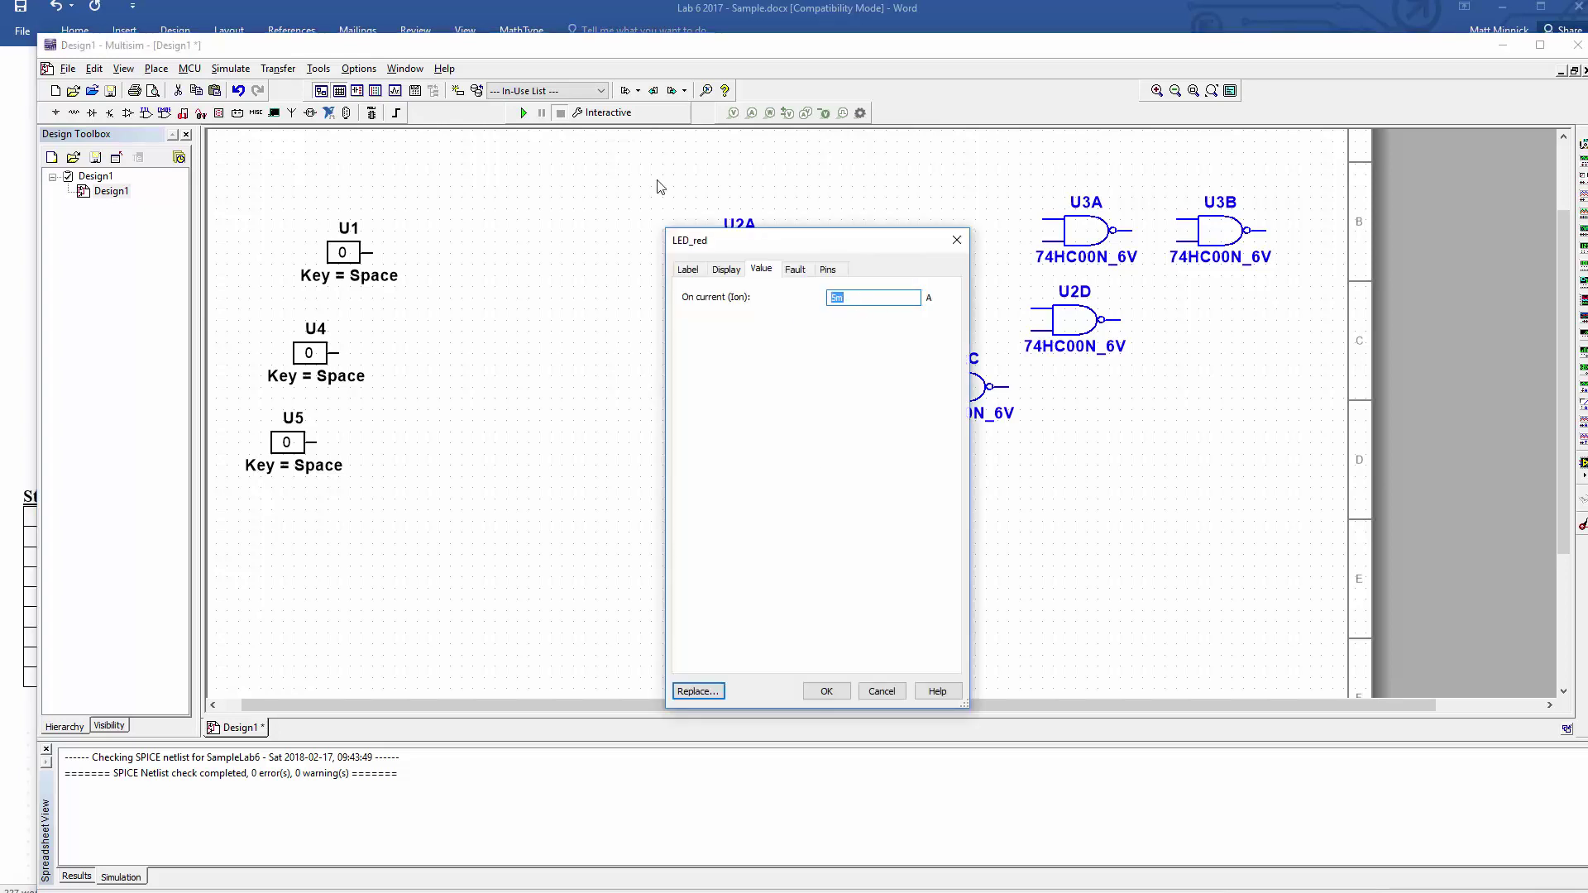
pyautogui.write('3m')
pyautogui.press('Return')
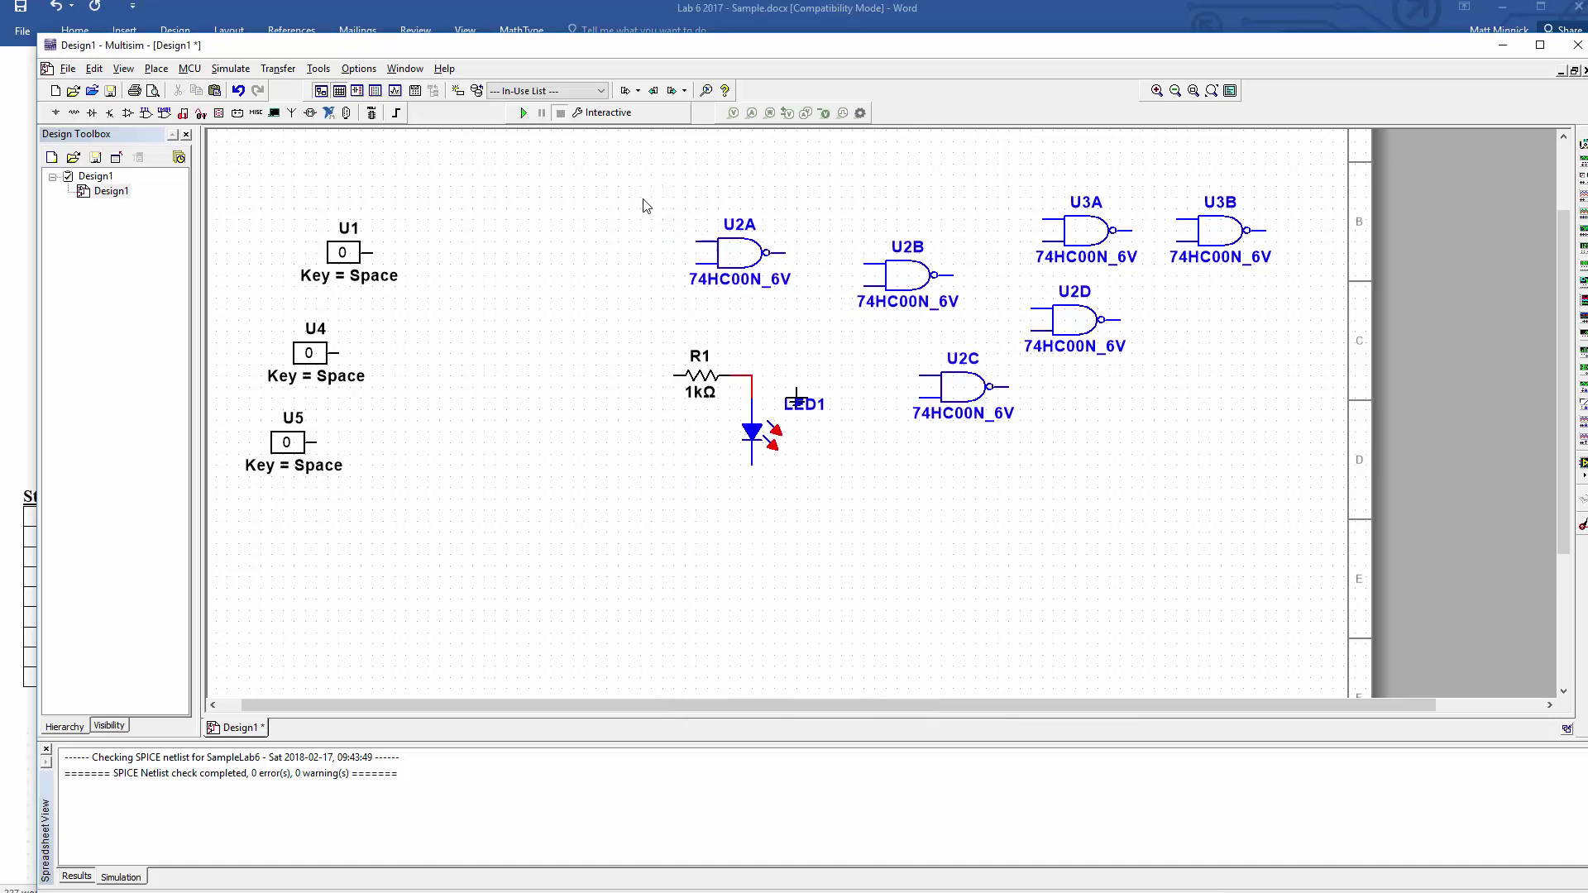
# Reposition LED1 directly below R1, toward the ground symbol
pyautogui.moveTo(801, 401); pyautogui.dragTo(786, 506)
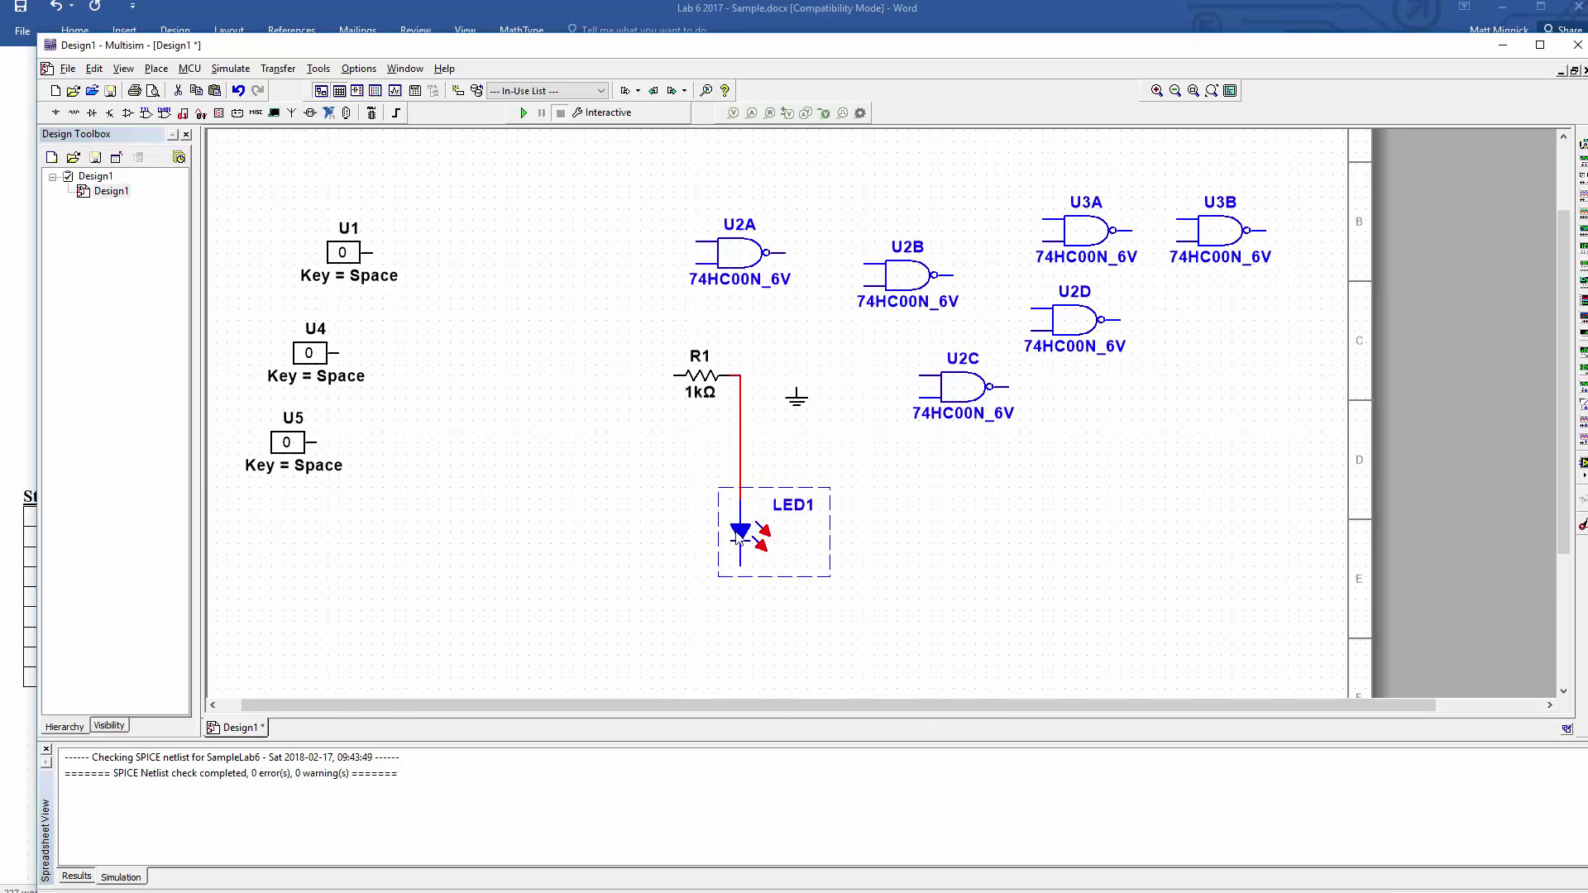
pyautogui.hotkey('ctrl', 'z')
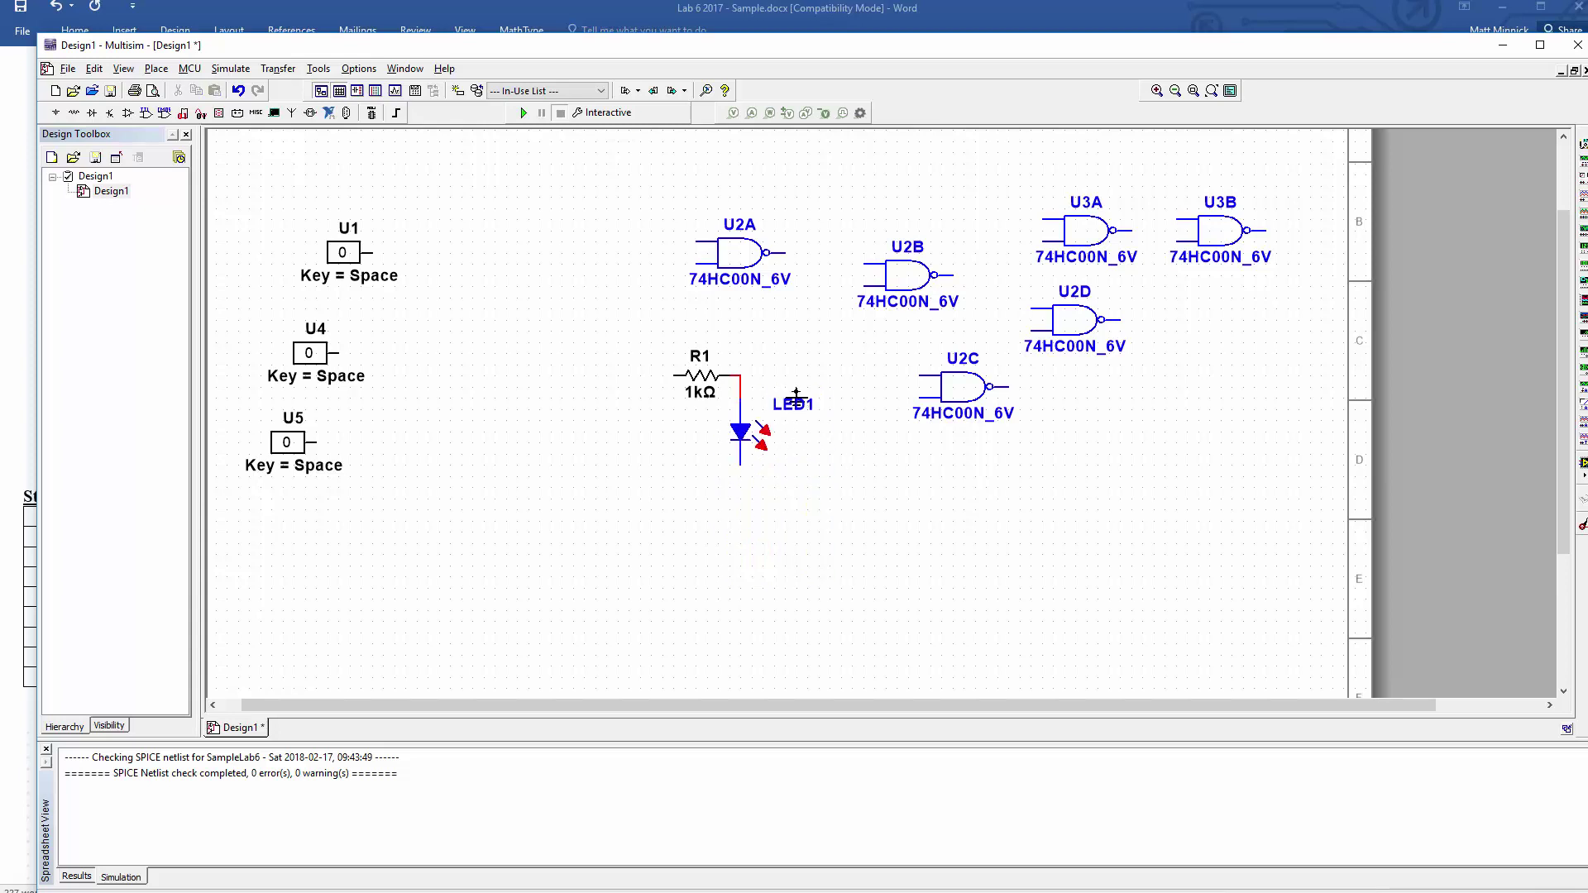
pyautogui.click(797, 395)
pyautogui.click(797, 395)
pyautogui.press('Escape')
pyautogui.moveTo(800, 404); pyautogui.dragTo(733, 510)
pyautogui.click(800, 411)
# Nudge LED1 into line, then copy the R1–LED1–ground branch and paste it as R2/LED2
pyautogui.press('Down')
pyautogui.press('Down')
pyautogui.press('Down')
pyautogui.press('Left')
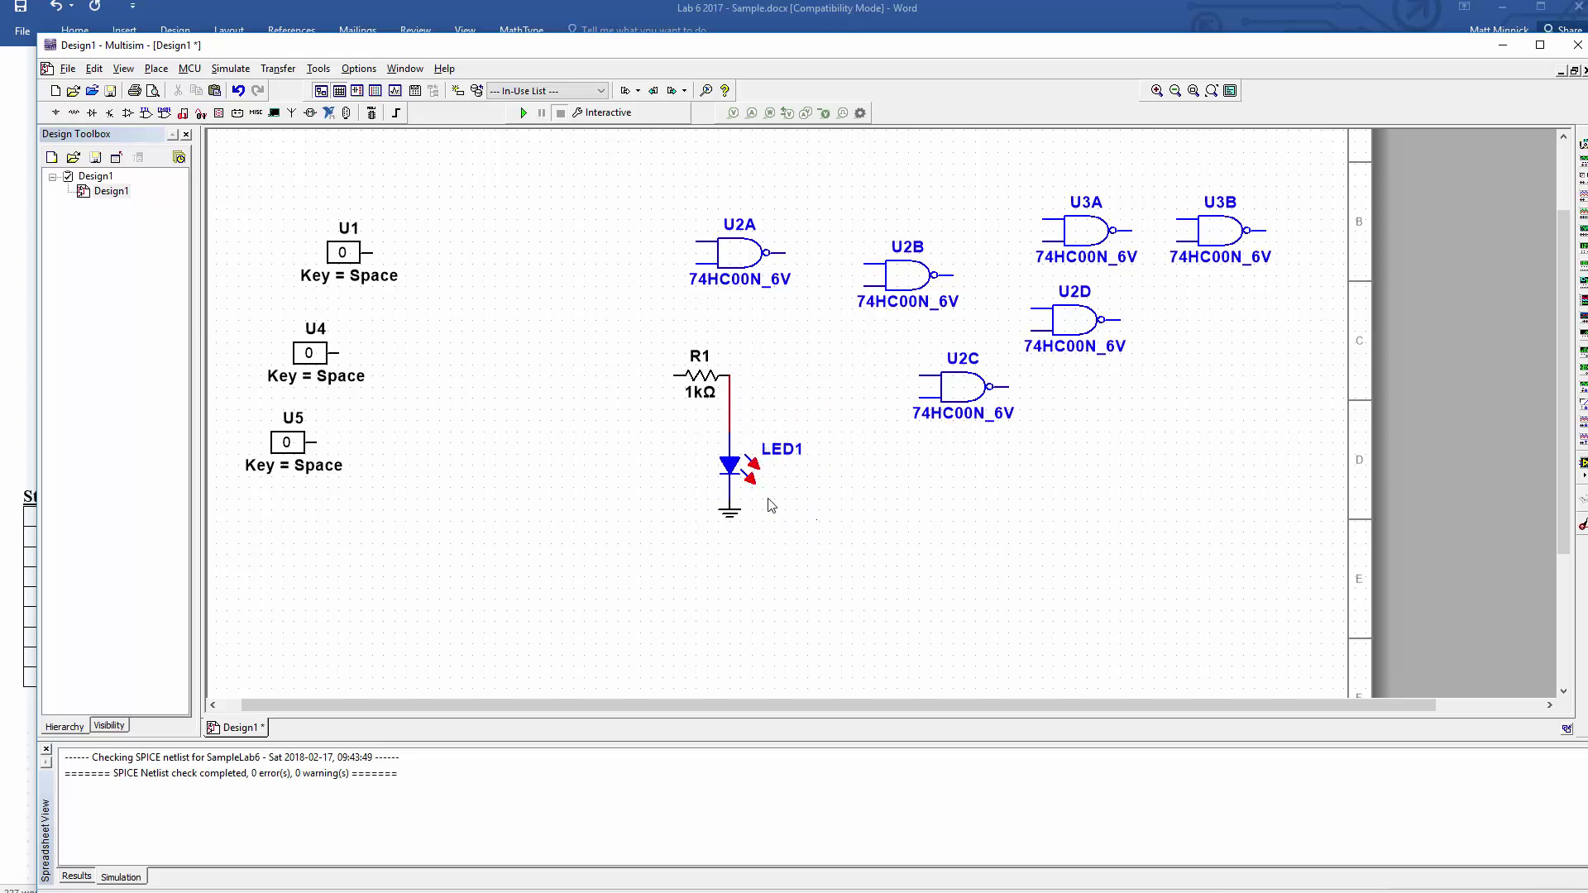
pyautogui.moveTo(646, 332); pyautogui.dragTo(816, 548)
pyautogui.click(644, 525)
pyautogui.hotkey('ctrl', 'v')
pyautogui.click(552, 459)
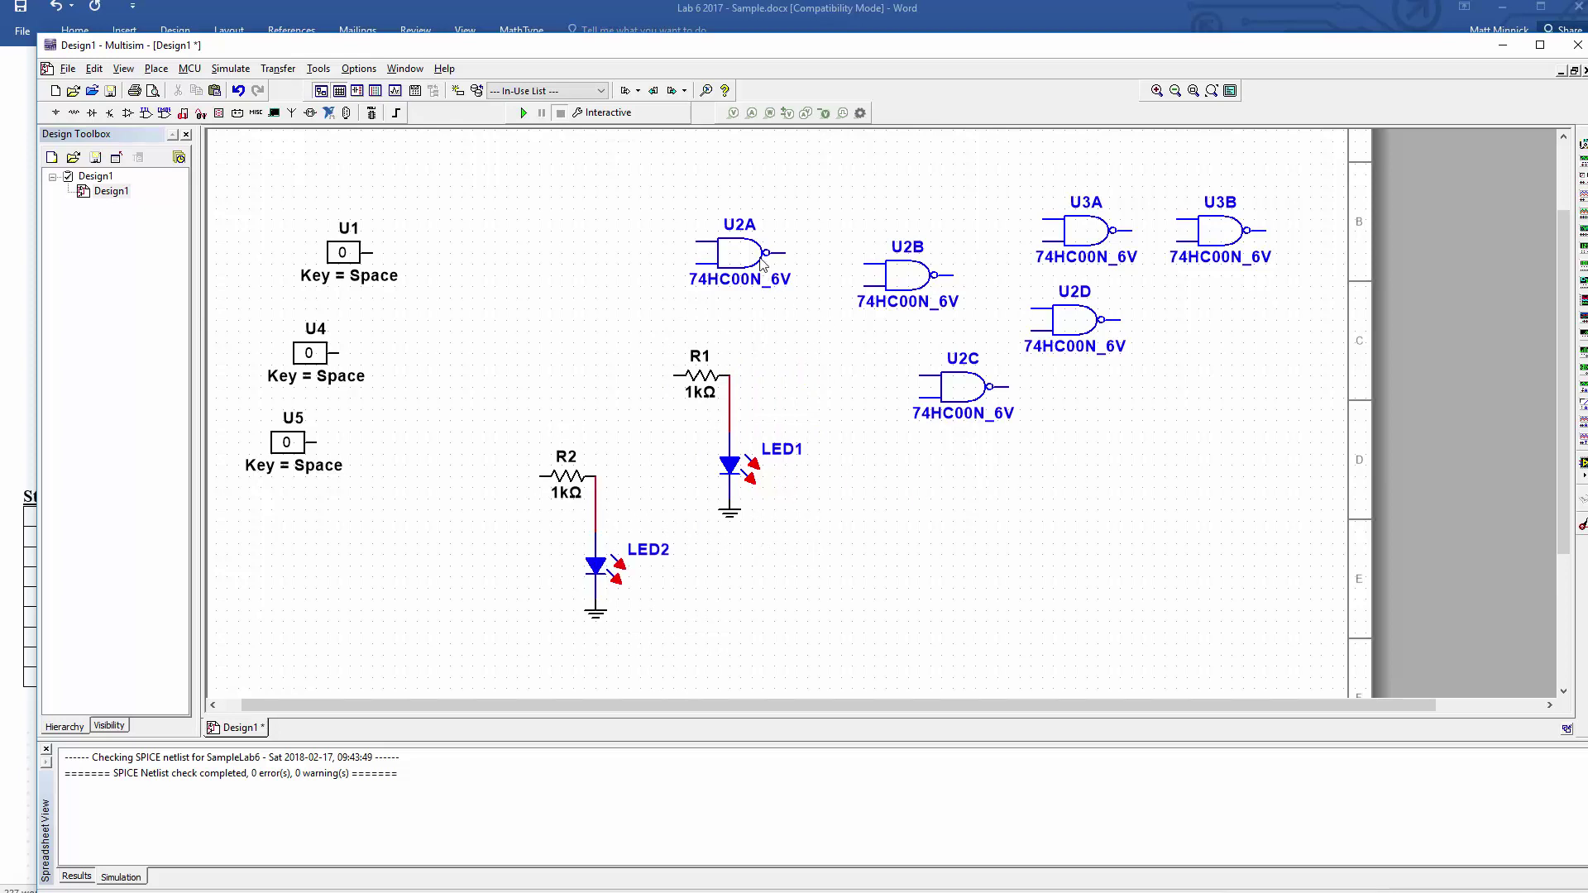
# Line up gates U2A, U2B and U2C beside switches U1, U4 and U5
pyautogui.moveTo(762, 265); pyautogui.dragTo(515, 276)
pyautogui.click(910, 278)
pyautogui.hotkey('ctrl', 'c')
pyautogui.hotkey('ctrl', 'v')
pyautogui.click(473, 364)
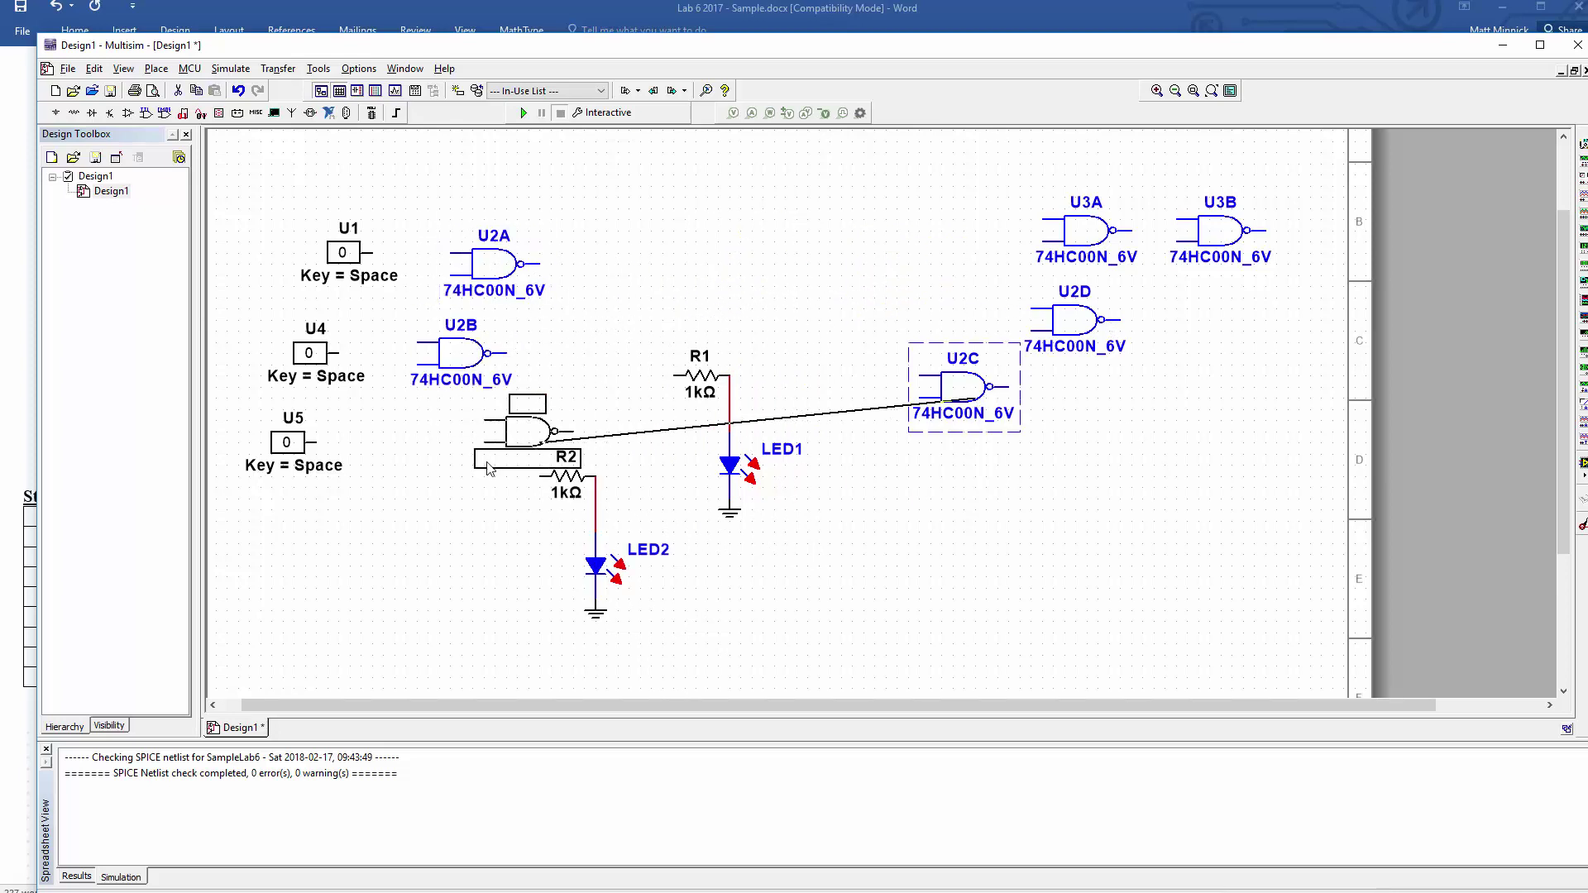
pyautogui.click(436, 470)
pyautogui.moveTo(463, 358); pyautogui.dragTo(430, 358)
pyautogui.click(344, 263)
# Set switch U1's toggle key to A and switch U4's toggle key to S
pyautogui.doubleClick(344, 263)
pyautogui.click(836, 303)
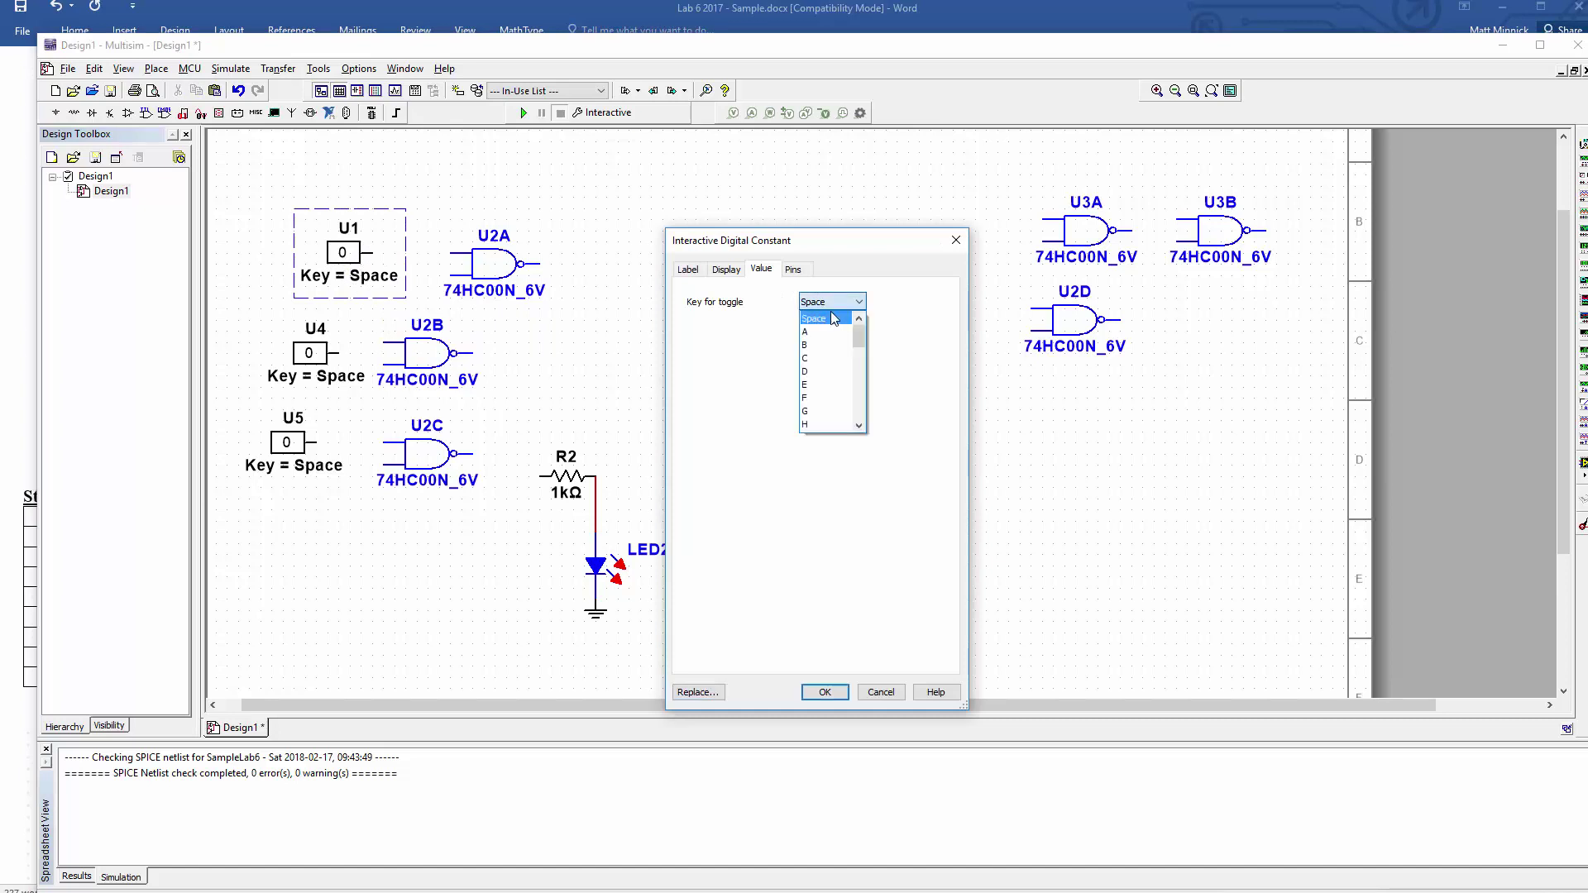
pyautogui.click(844, 332)
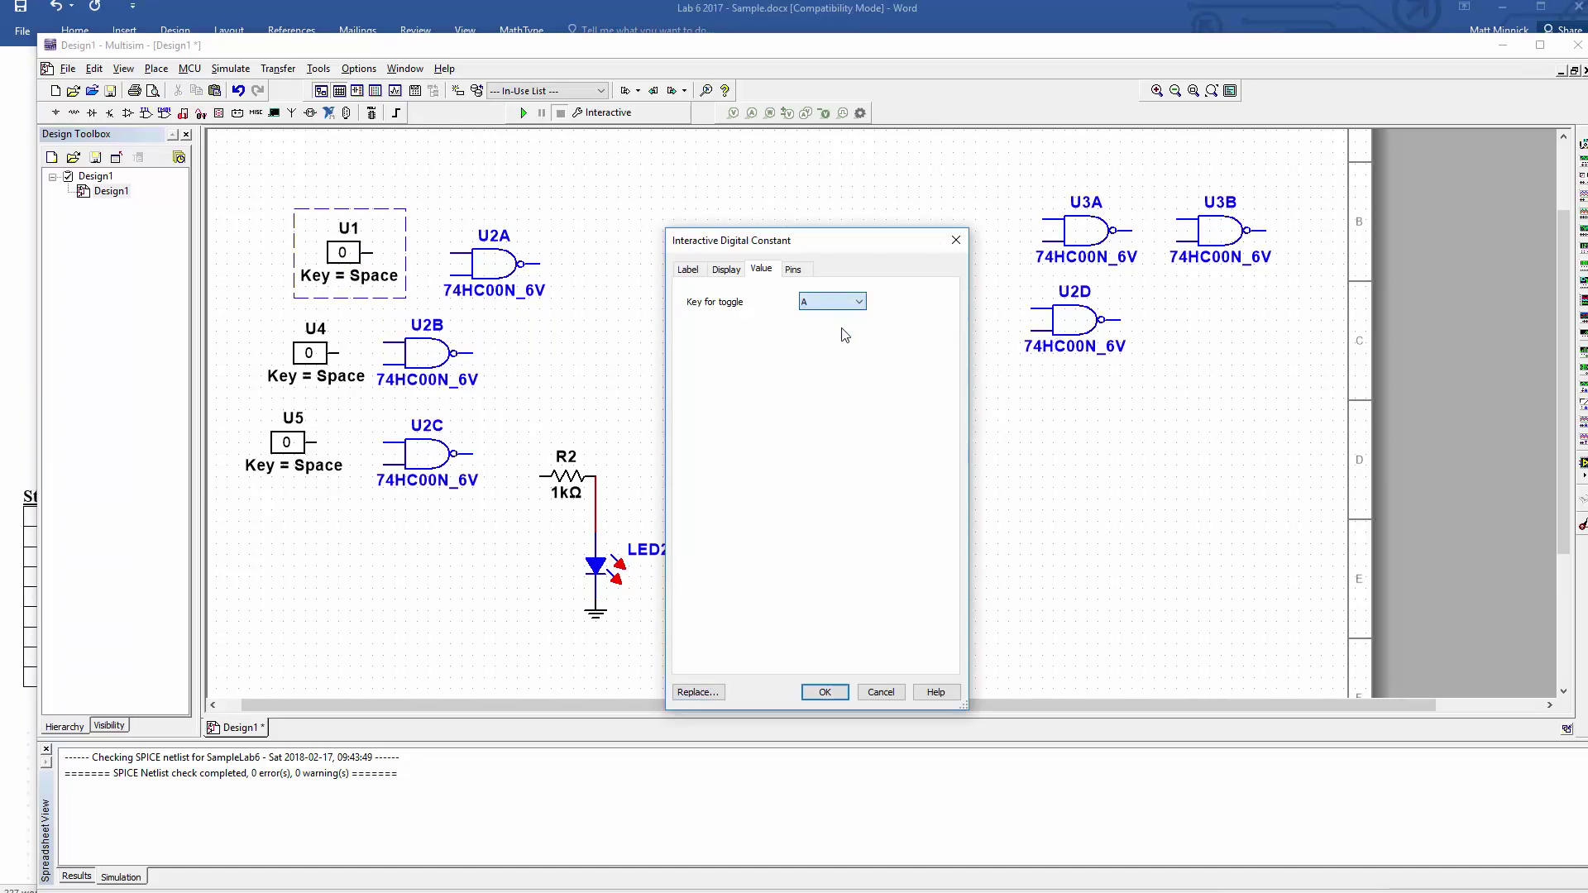
pyautogui.click(827, 695)
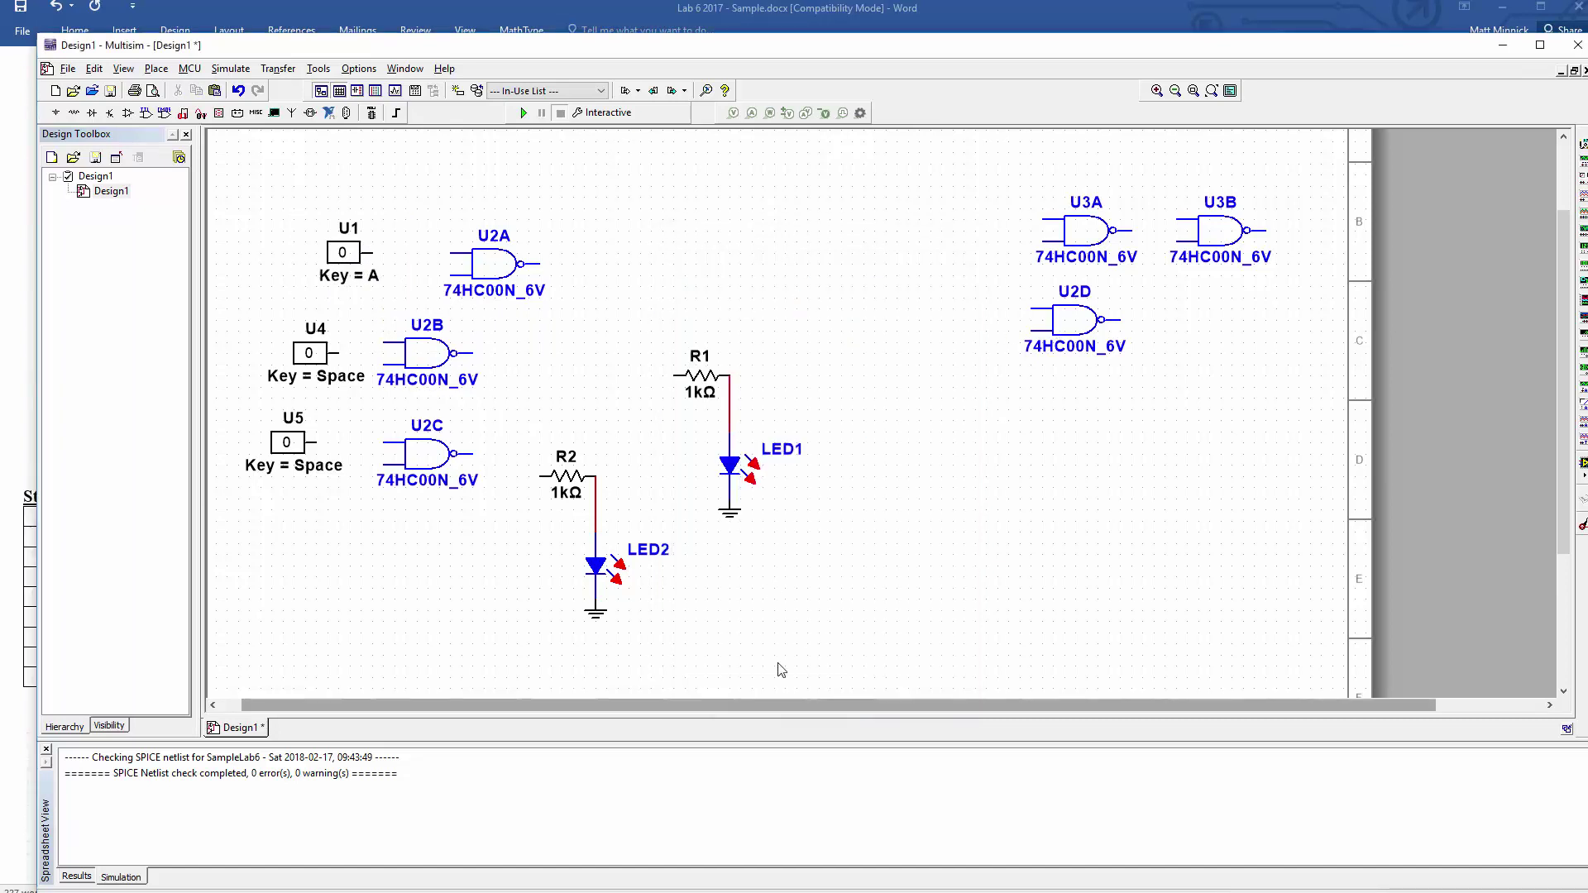
pyautogui.doubleClick(318, 390)
pyautogui.click(827, 303)
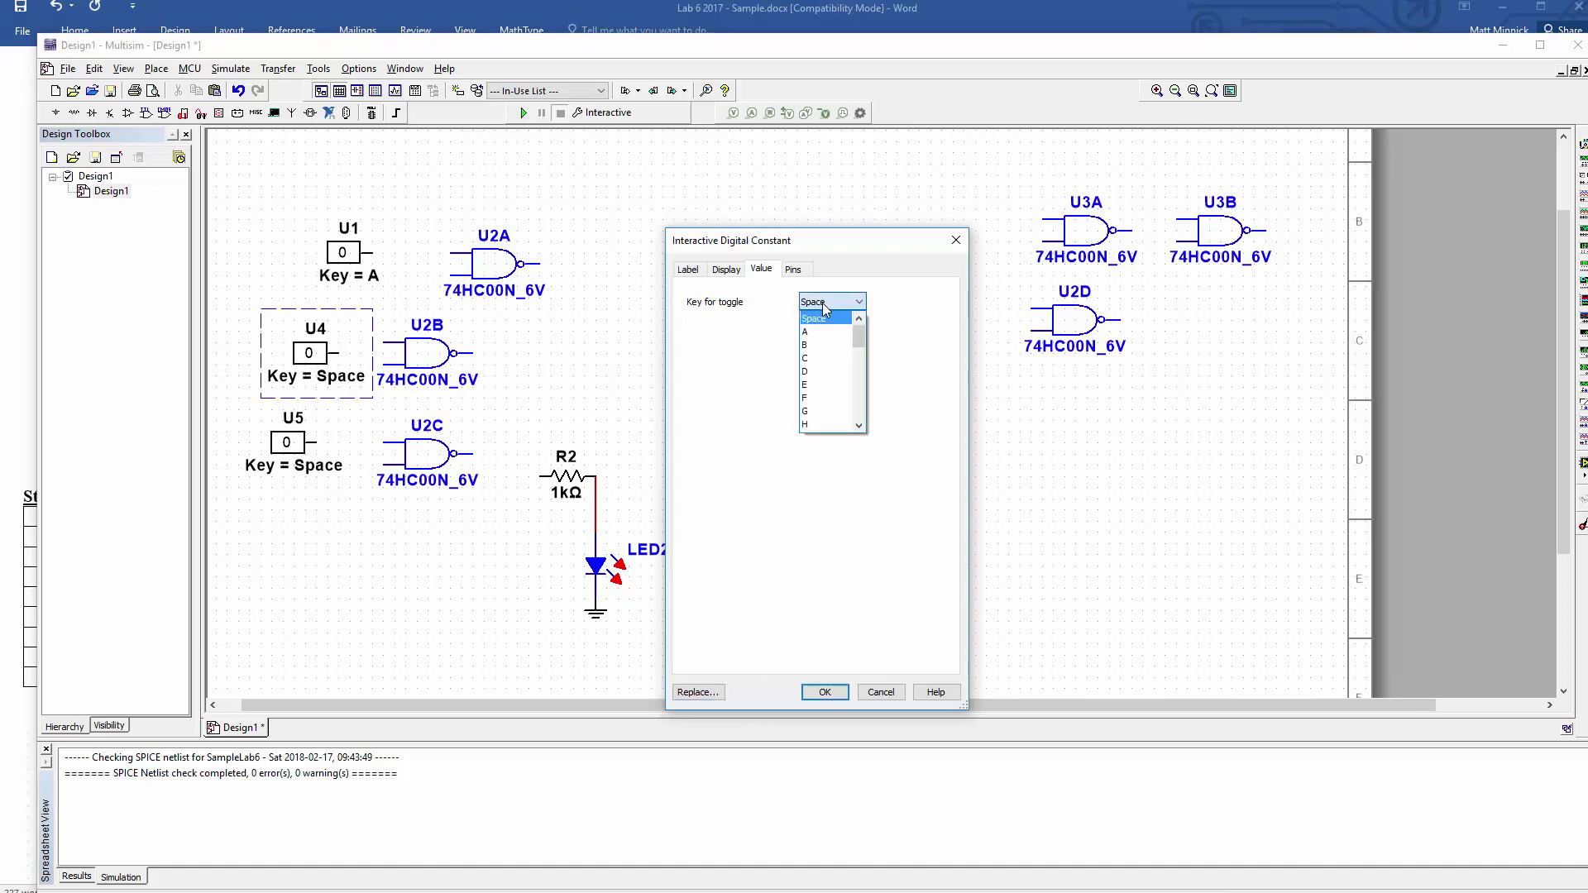
pyautogui.press('s')
pyautogui.click(854, 612)
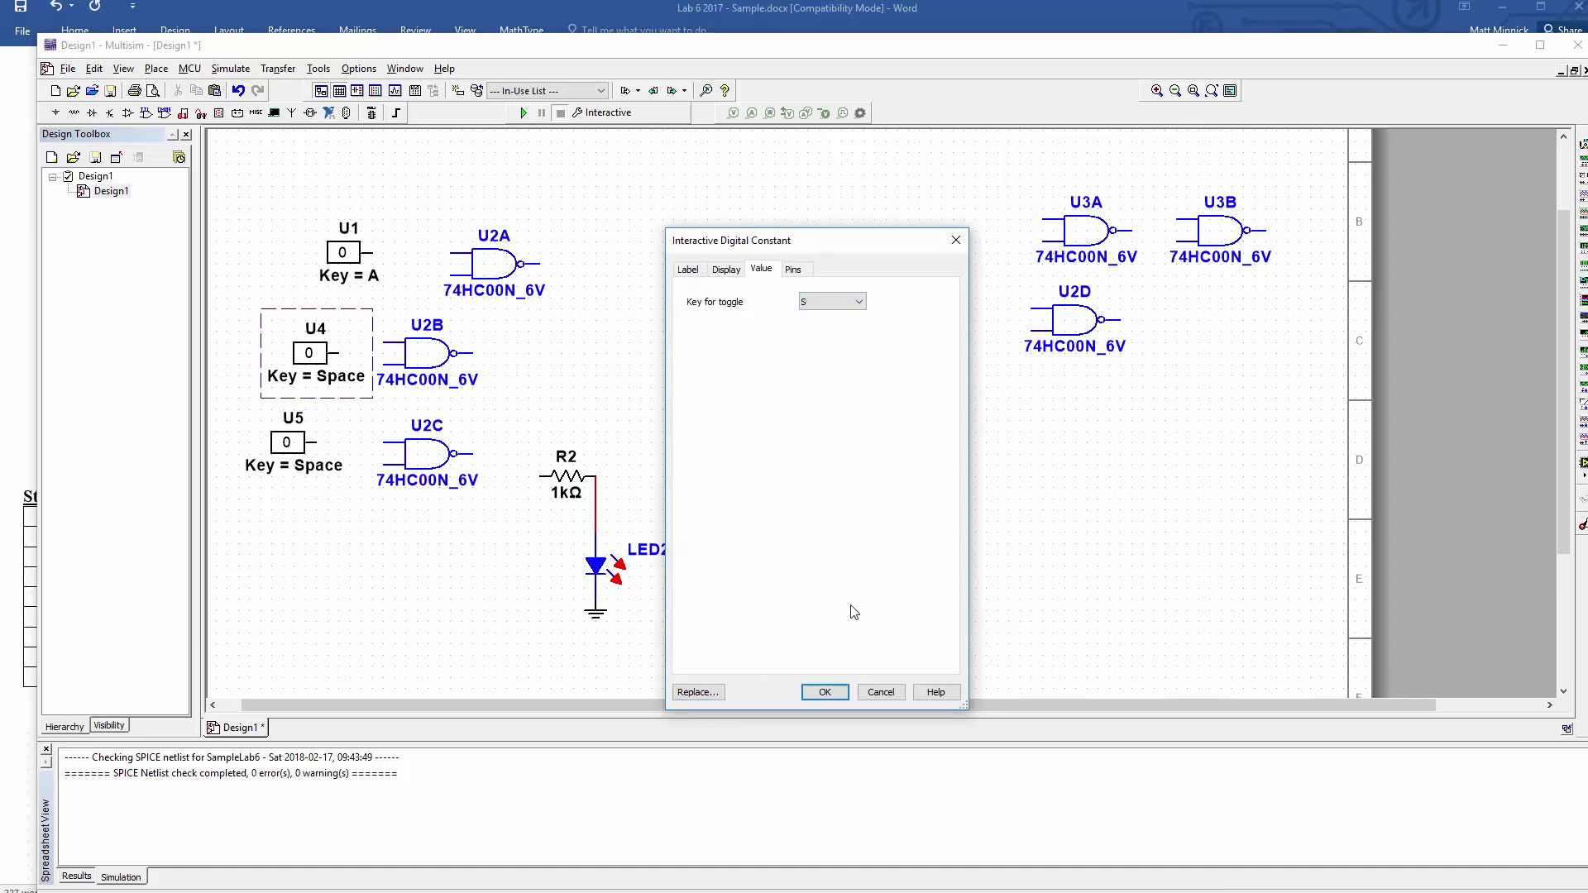
pyautogui.click(827, 696)
# Set switch U5's toggle key to D
pyautogui.doubleClick(319, 459)
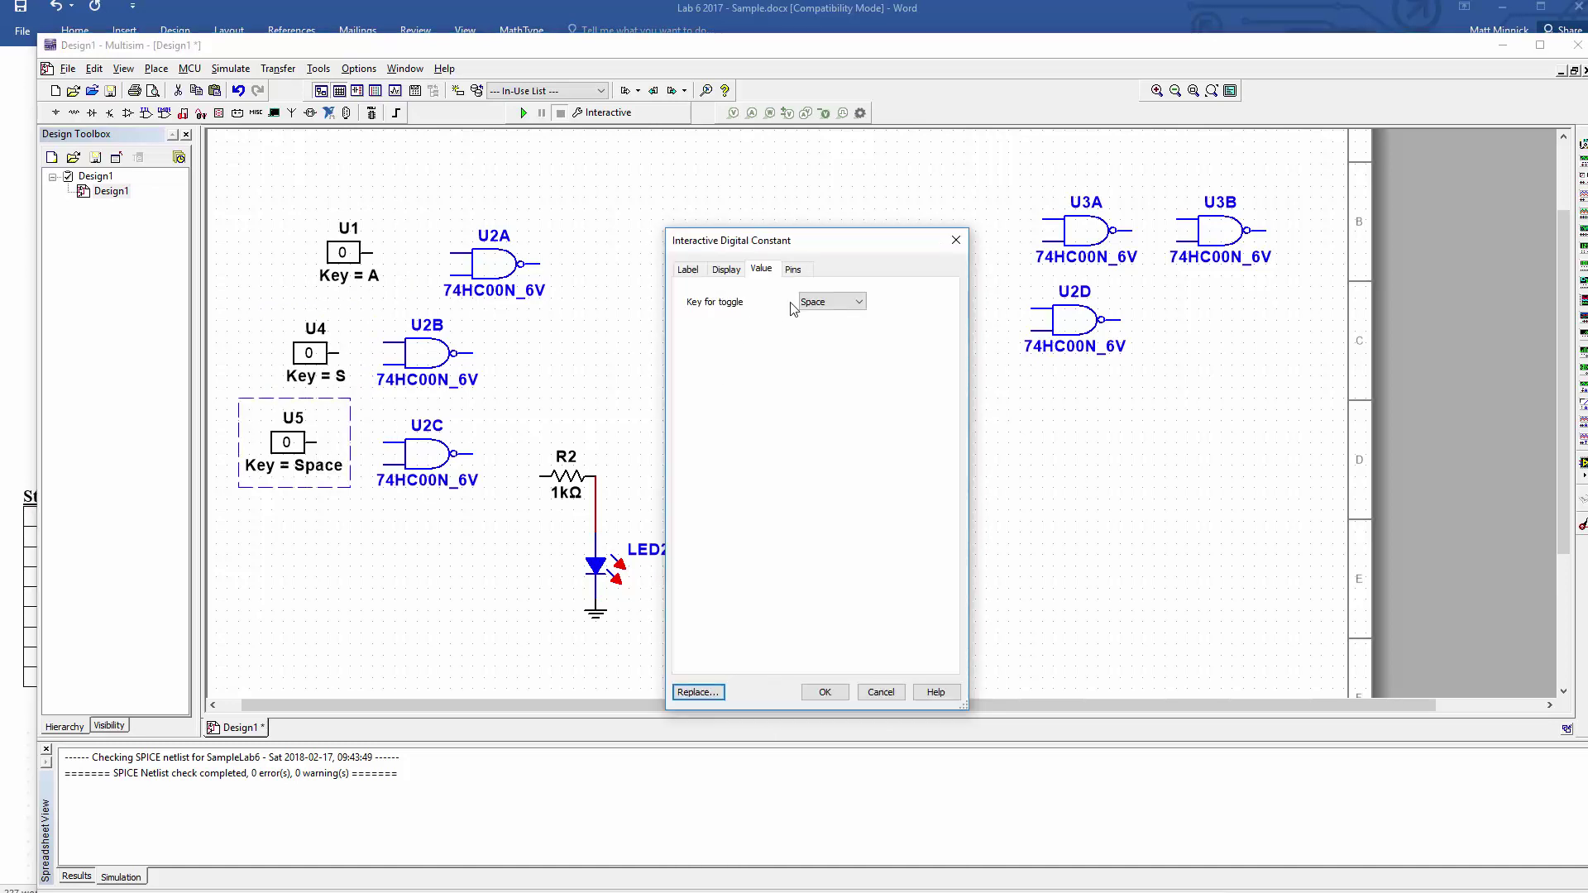
pyautogui.click(830, 303)
pyautogui.click(879, 311)
pyautogui.click(825, 692)
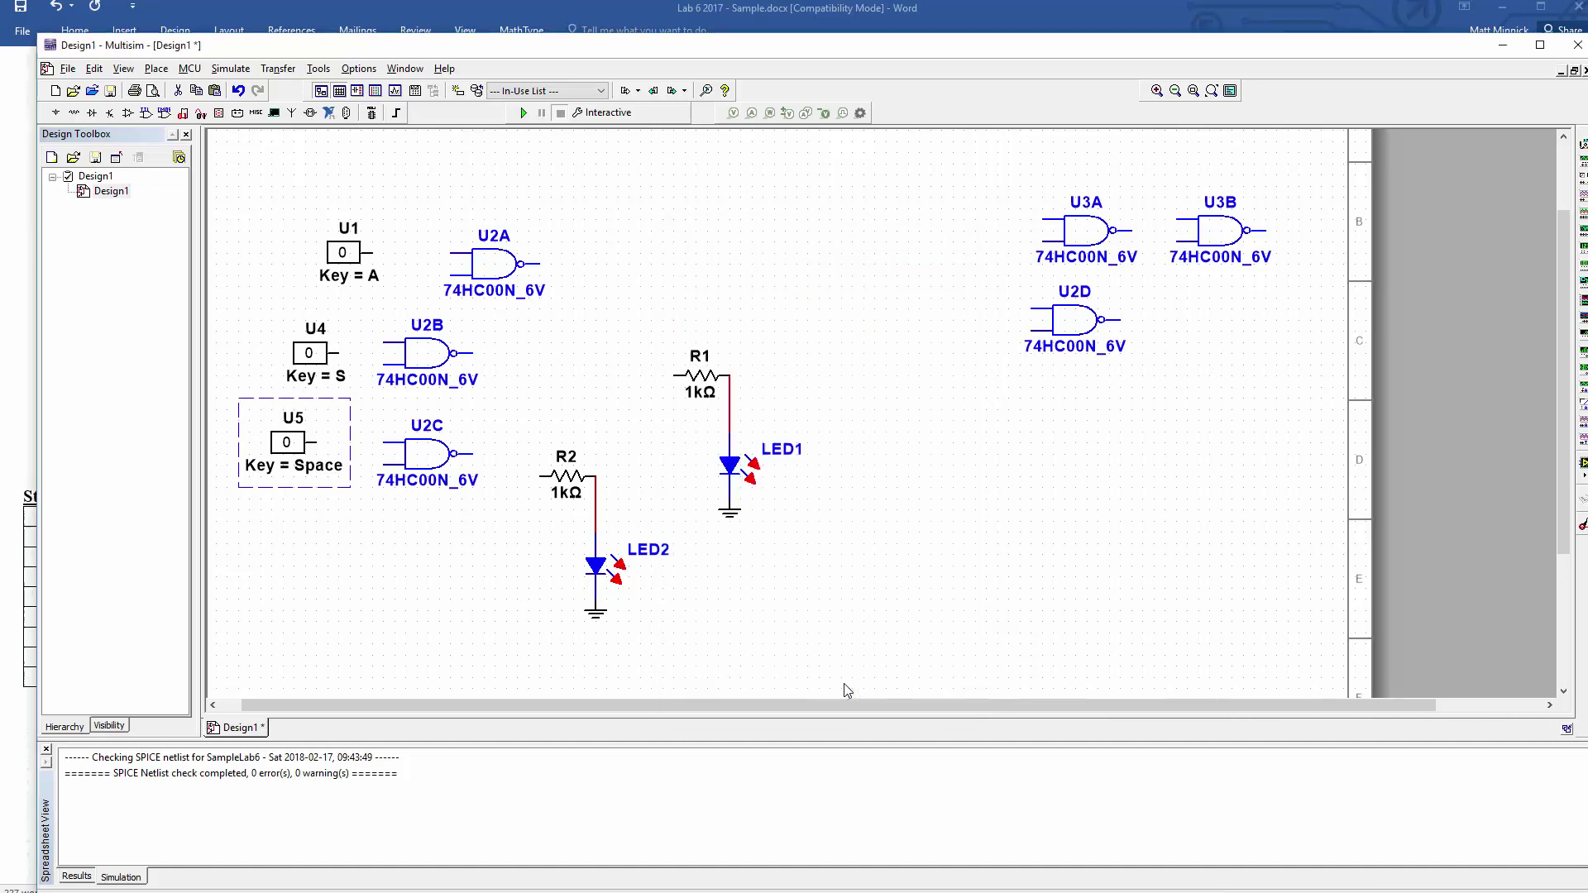
pyautogui.click(847, 690)
pyautogui.click(357, 267)
# Move switch U1 further left and shift gate U2A right and down
pyautogui.click(371, 252)
pyautogui.press('Escape')
pyautogui.click(343, 252)
pyautogui.moveTo(342, 252); pyautogui.dragTo(298, 252)
pyautogui.moveTo(503, 267); pyautogui.dragTo(537, 278)
pyautogui.click(347, 358)
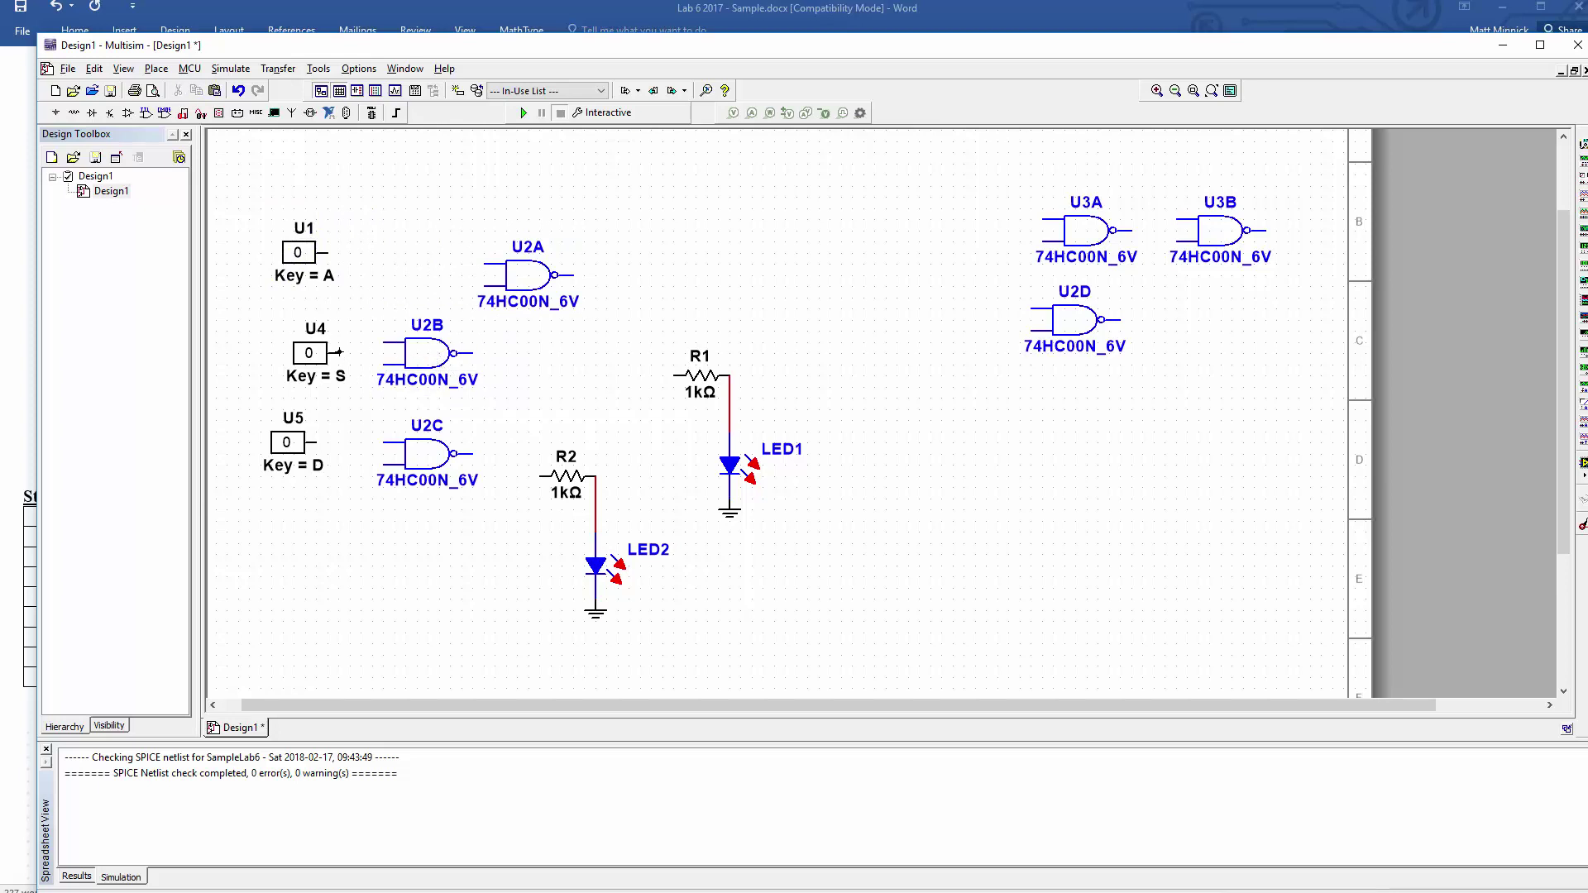
# Wire U4 to U2B's upper input and U5 to both inputs of U2C
pyautogui.click(339, 352)
pyautogui.click(384, 343)
pyautogui.click(330, 442)
pyautogui.click(384, 442)
pyautogui.click(361, 442)
# Move U2D beside U2B and U2C, and bring R2, LED2 and its ground next to it
pyautogui.moveTo(1085, 331); pyautogui.dragTo(560, 419)
pyautogui.moveTo(572, 482); pyautogui.dragTo(650, 460)
pyautogui.click(631, 566)
pyautogui.moveTo(632, 566); pyautogui.dragTo(710, 521)
pyautogui.moveTo(596, 614); pyautogui.dragTo(688, 587)
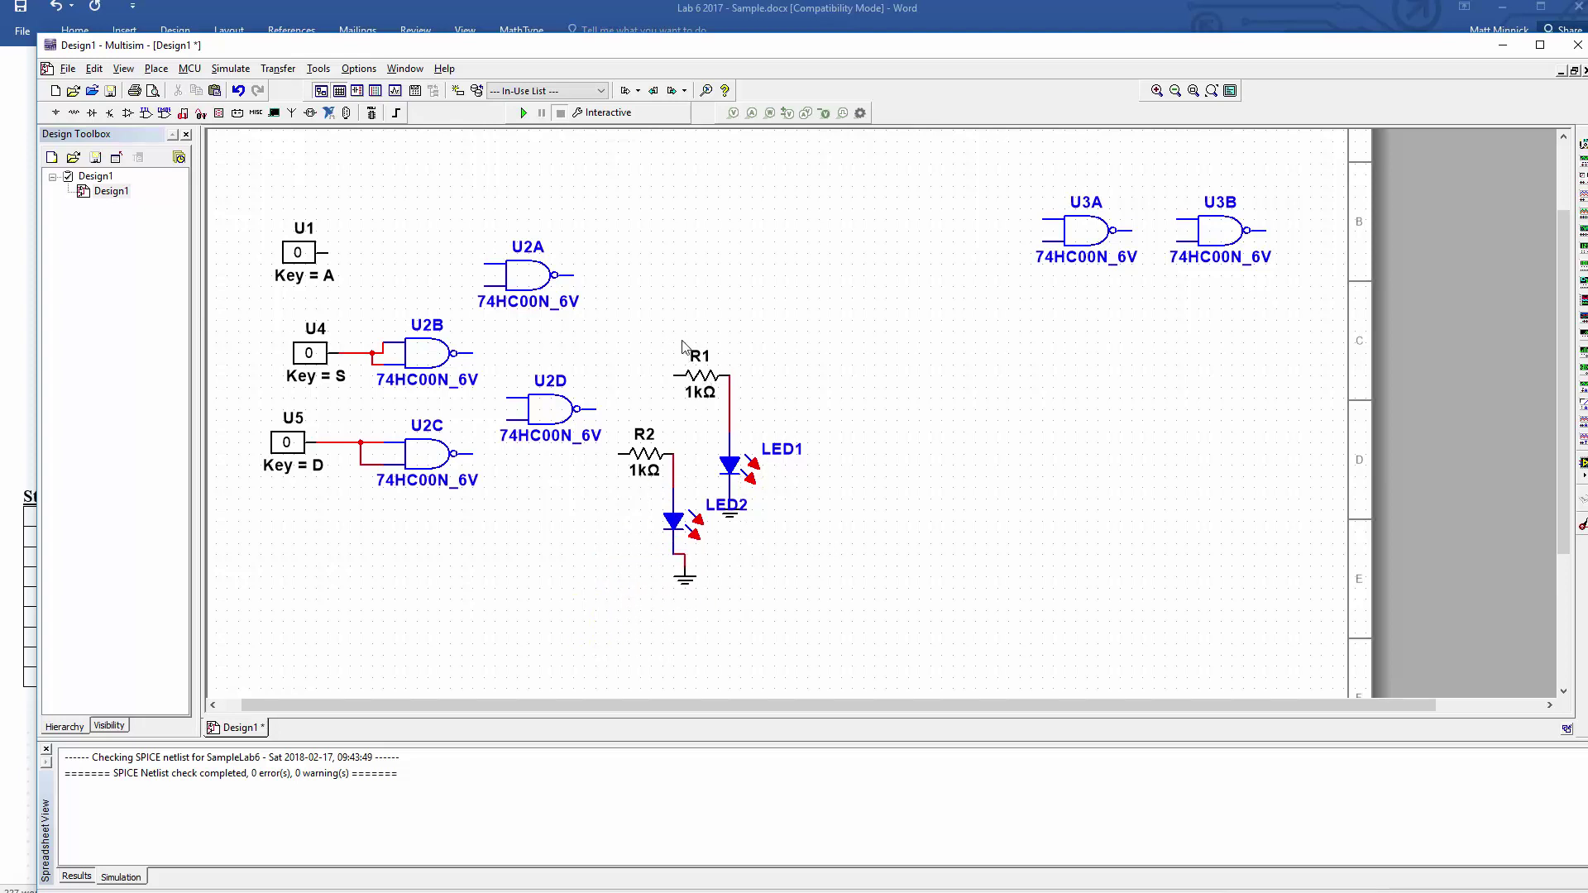
# Lower R1 and align LED2 in line between R2 and its ground
pyautogui.moveTo(683, 341); pyautogui.dragTo(852, 523)
pyautogui.click(718, 367)
pyautogui.moveTo(718, 367); pyautogui.dragTo(718, 400)
pyautogui.moveTo(827, 534); pyautogui.dragTo(894, 416)
pyautogui.click(693, 367)
pyautogui.moveTo(728, 511); pyautogui.dragTo(865, 471)
pyautogui.moveTo(642, 548); pyautogui.dragTo(695, 502)
pyautogui.click(676, 503)
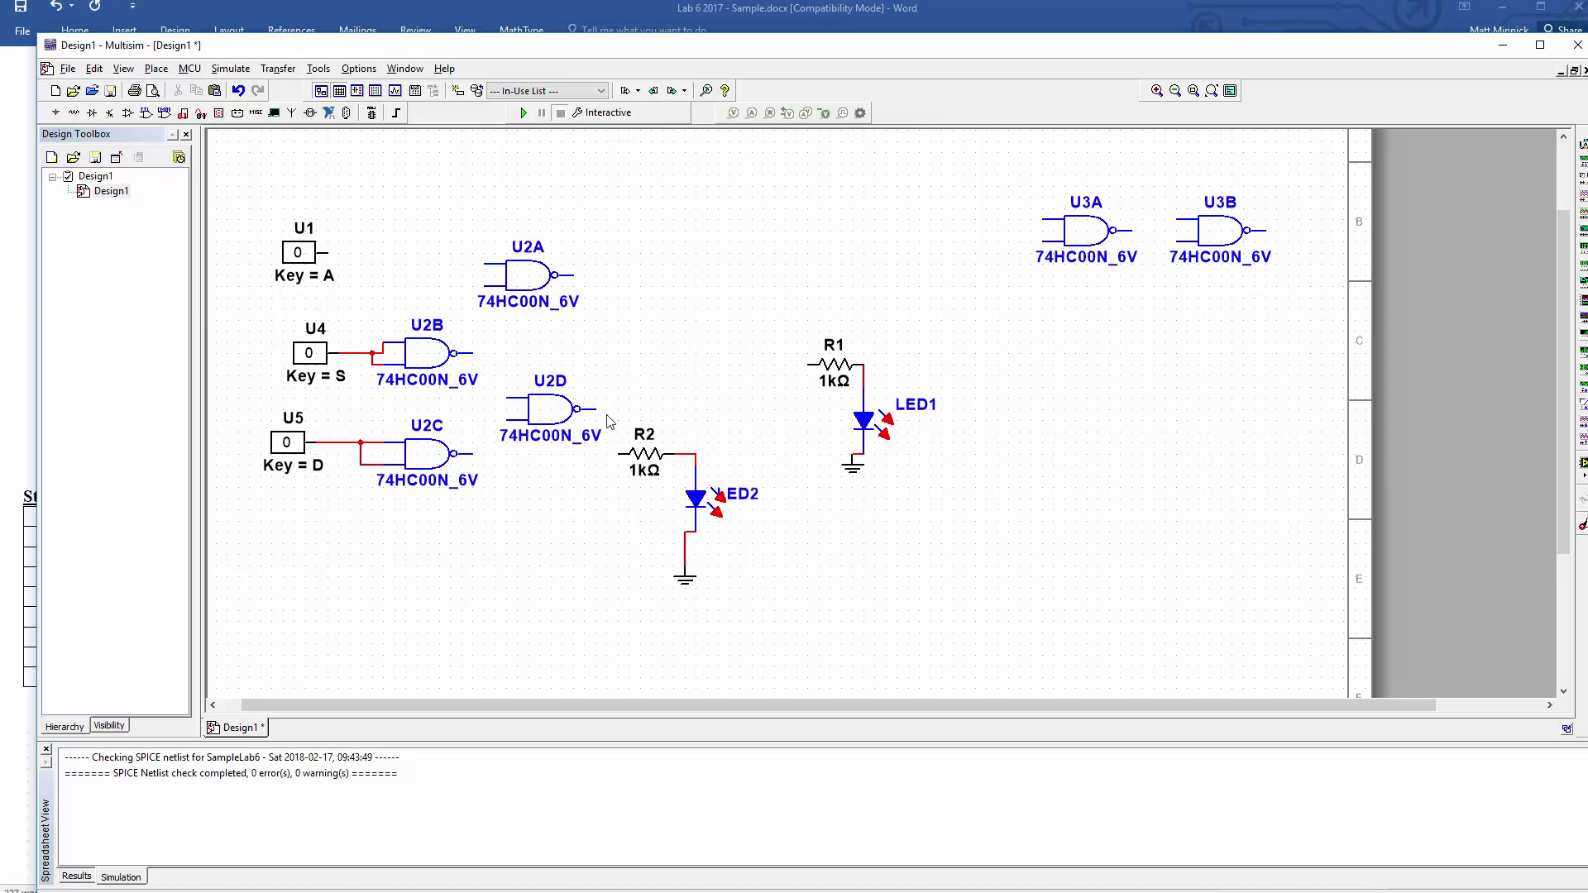
# Wire U2D's output to R2 and feed U2D's inputs from the U2C and U2B outputs
pyautogui.click(619, 455)
pyautogui.click(506, 422)
pyautogui.click(473, 453)
pyautogui.click(507, 399)
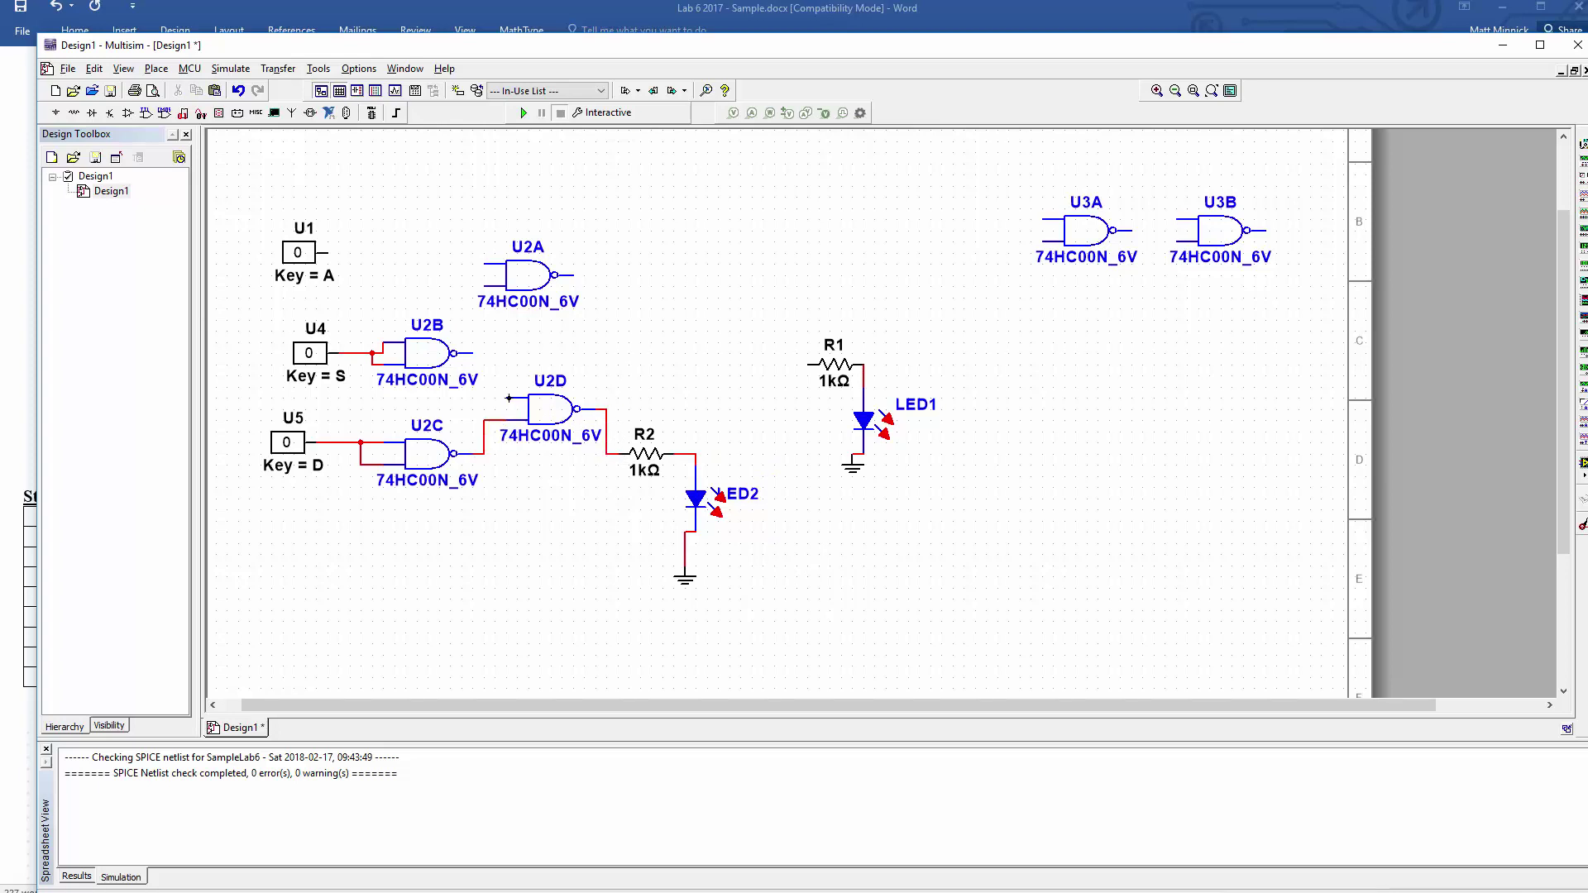
pyautogui.click(472, 353)
# Wire U1 to U2A's upper input and U2A's lower input to U2B's output
pyautogui.click(323, 249)
pyautogui.click(487, 263)
pyautogui.click(481, 286)
pyautogui.click(483, 353)
# Move U3A and U3B into the middle of the circuit and shift the R1–LED1 branch right
pyautogui.moveTo(1083, 241); pyautogui.dragTo(693, 352)
pyautogui.moveTo(1219, 235); pyautogui.dragTo(818, 302)
pyautogui.moveTo(833, 370); pyautogui.dragTo(969, 358)
pyautogui.click(781, 425)
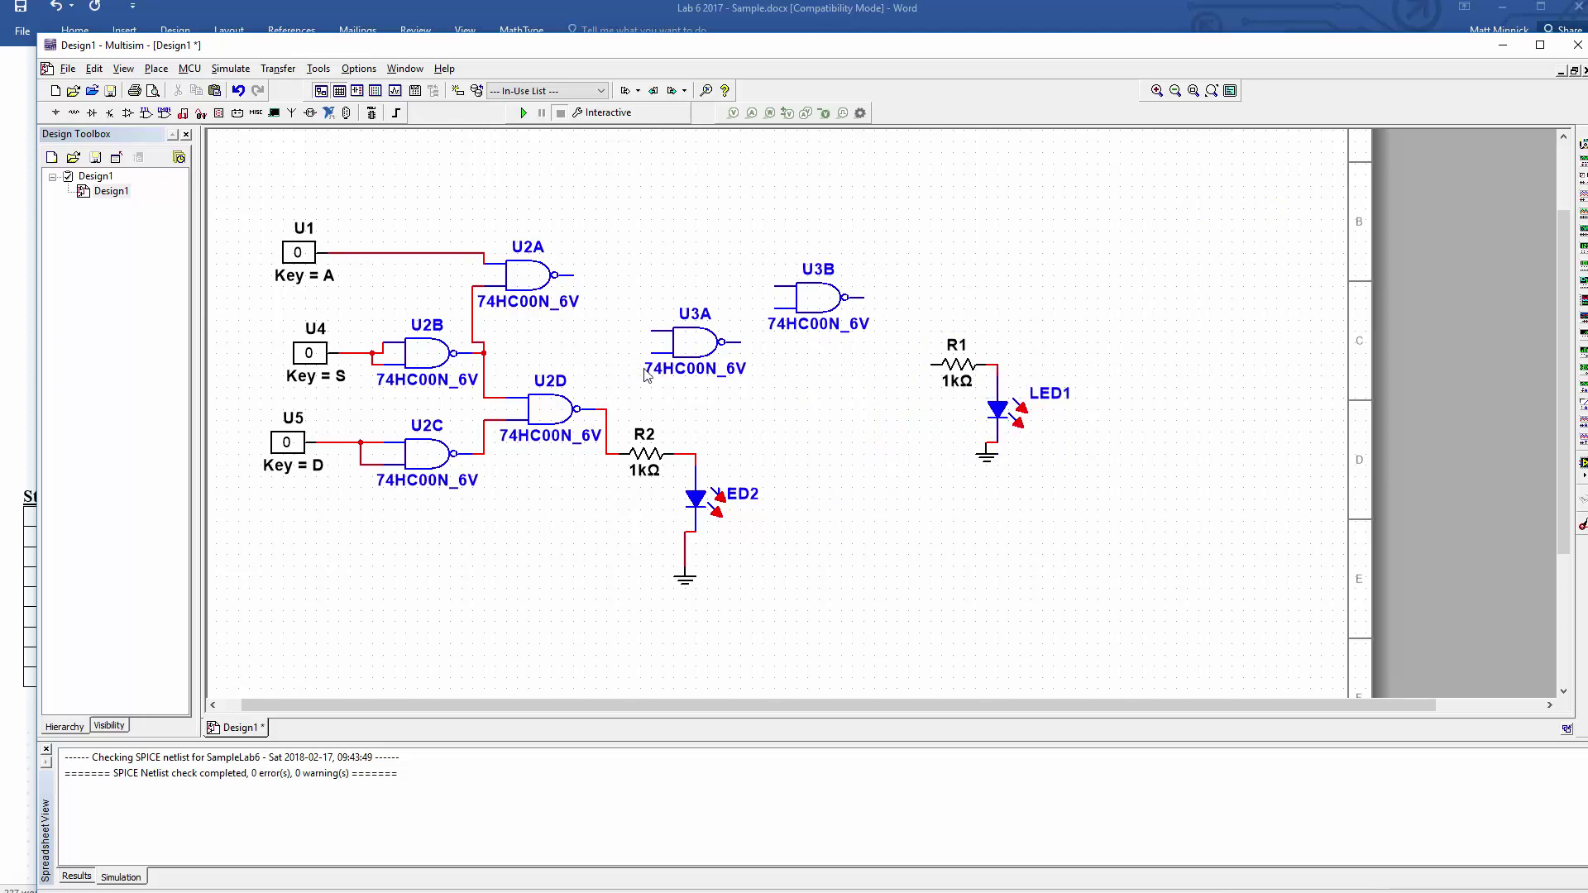
# Feed U3A's inputs from the U2D and U2A outputs, and level U3B with U3A
pyautogui.click(651, 354)
pyautogui.click(606, 408)
pyautogui.click(575, 275)
pyautogui.click(652, 330)
pyautogui.moveTo(831, 300); pyautogui.dragTo(834, 344)
# Connect U3A's output to both U3B inputs and U3B's output to R1, checking Figure 1 in Word
pyautogui.click(728, 342)
pyautogui.click(772, 345)
pyautogui.click(773, 354)
pyautogui.click(762, 342)
pyautogui.click(868, 350)
pyautogui.click(864, 342)
pyautogui.click(933, 364)
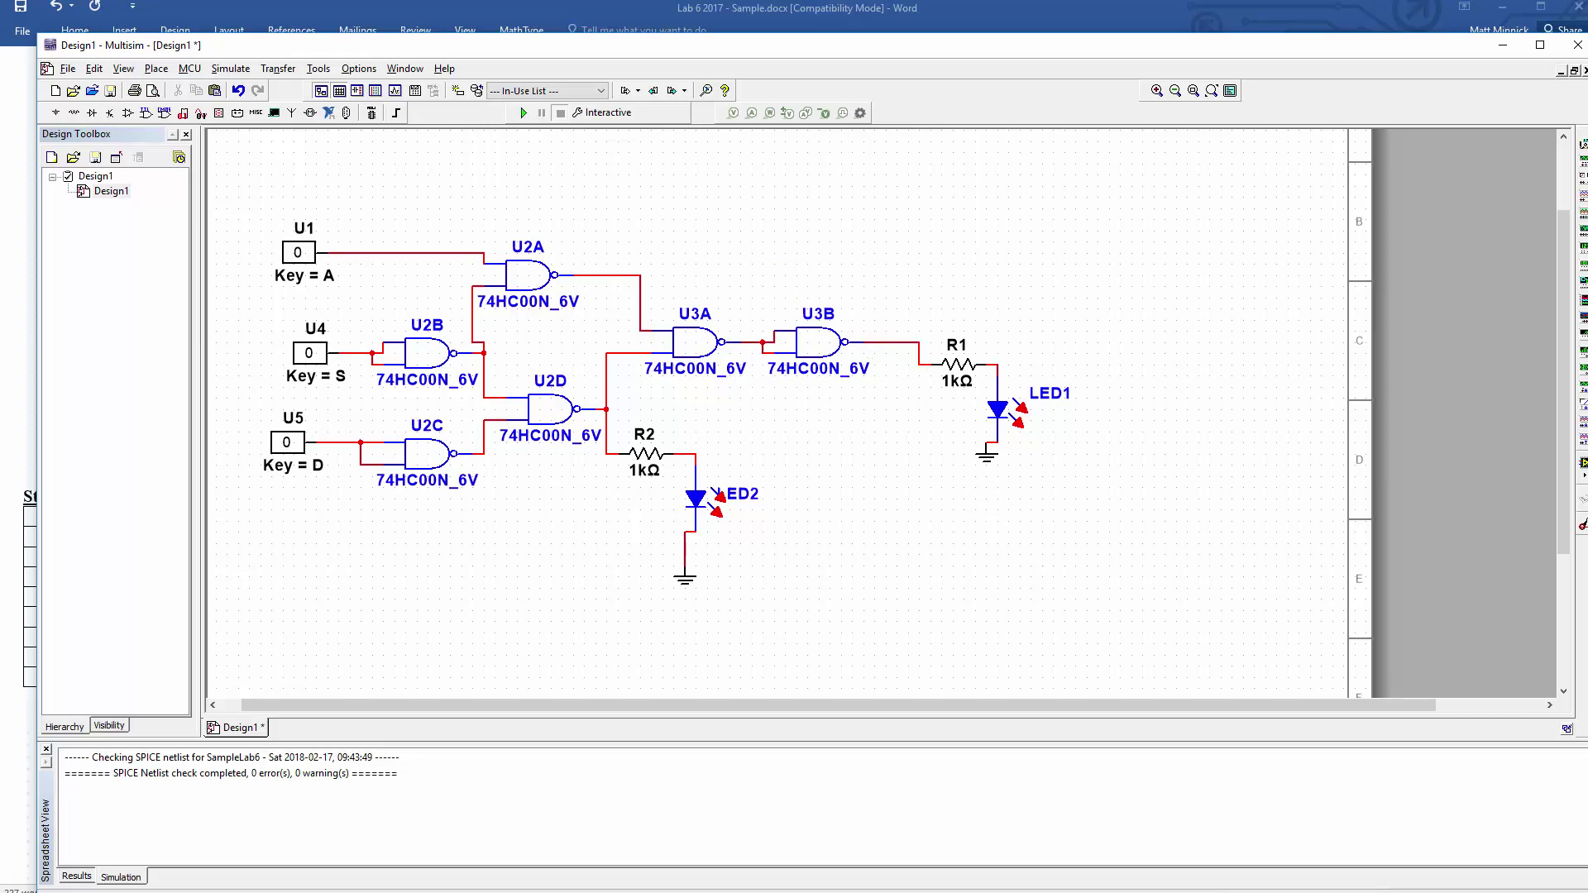
pyautogui.click(27, 807)
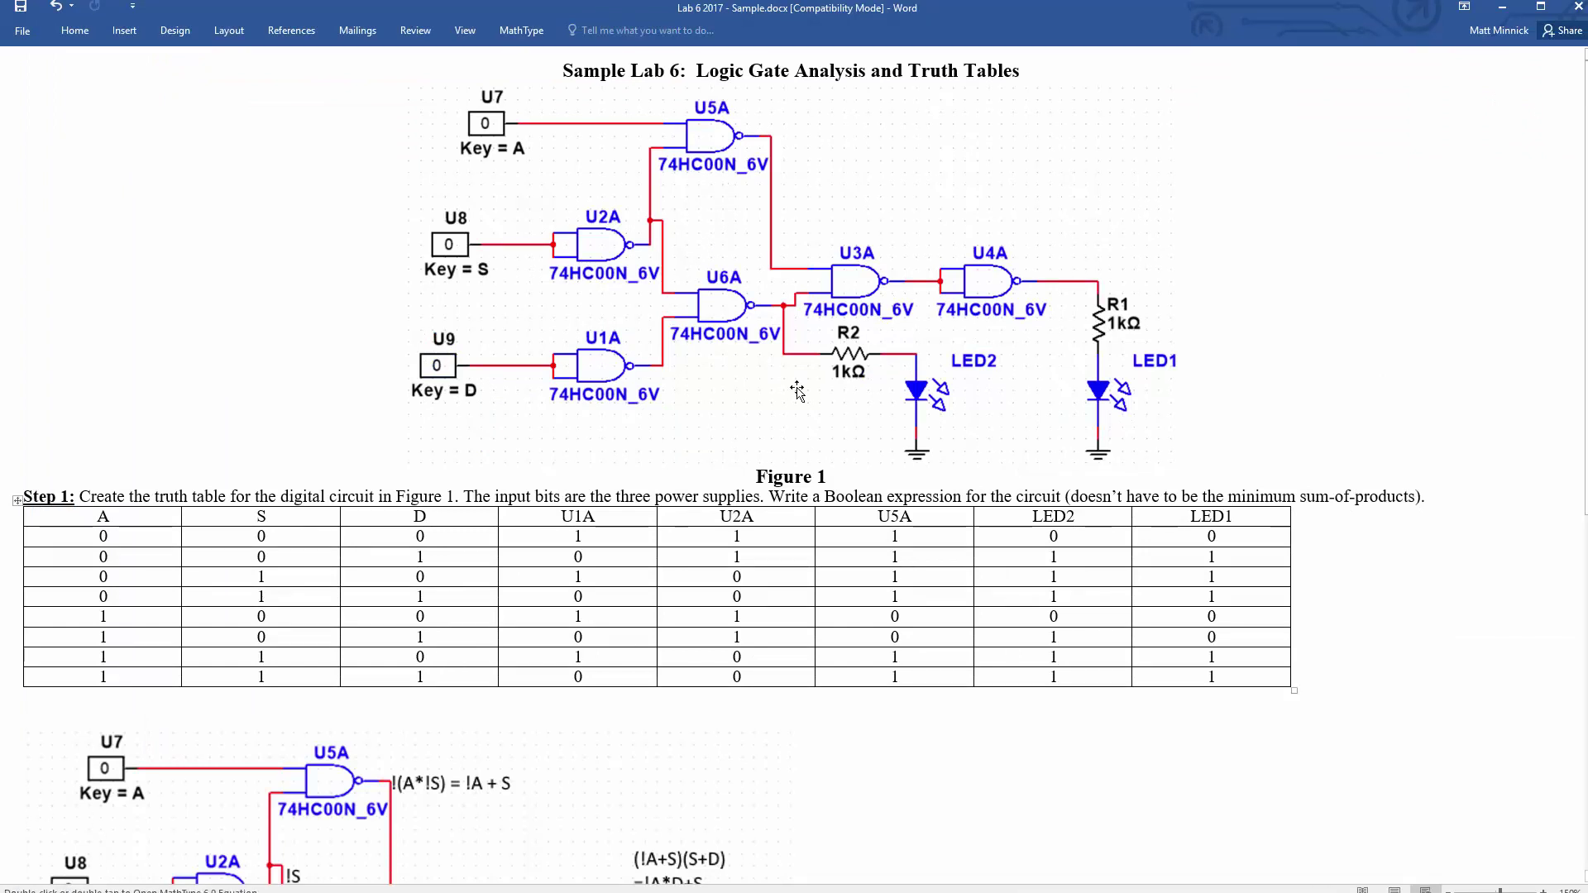
pyautogui.hotkey('alt', 'Tab')
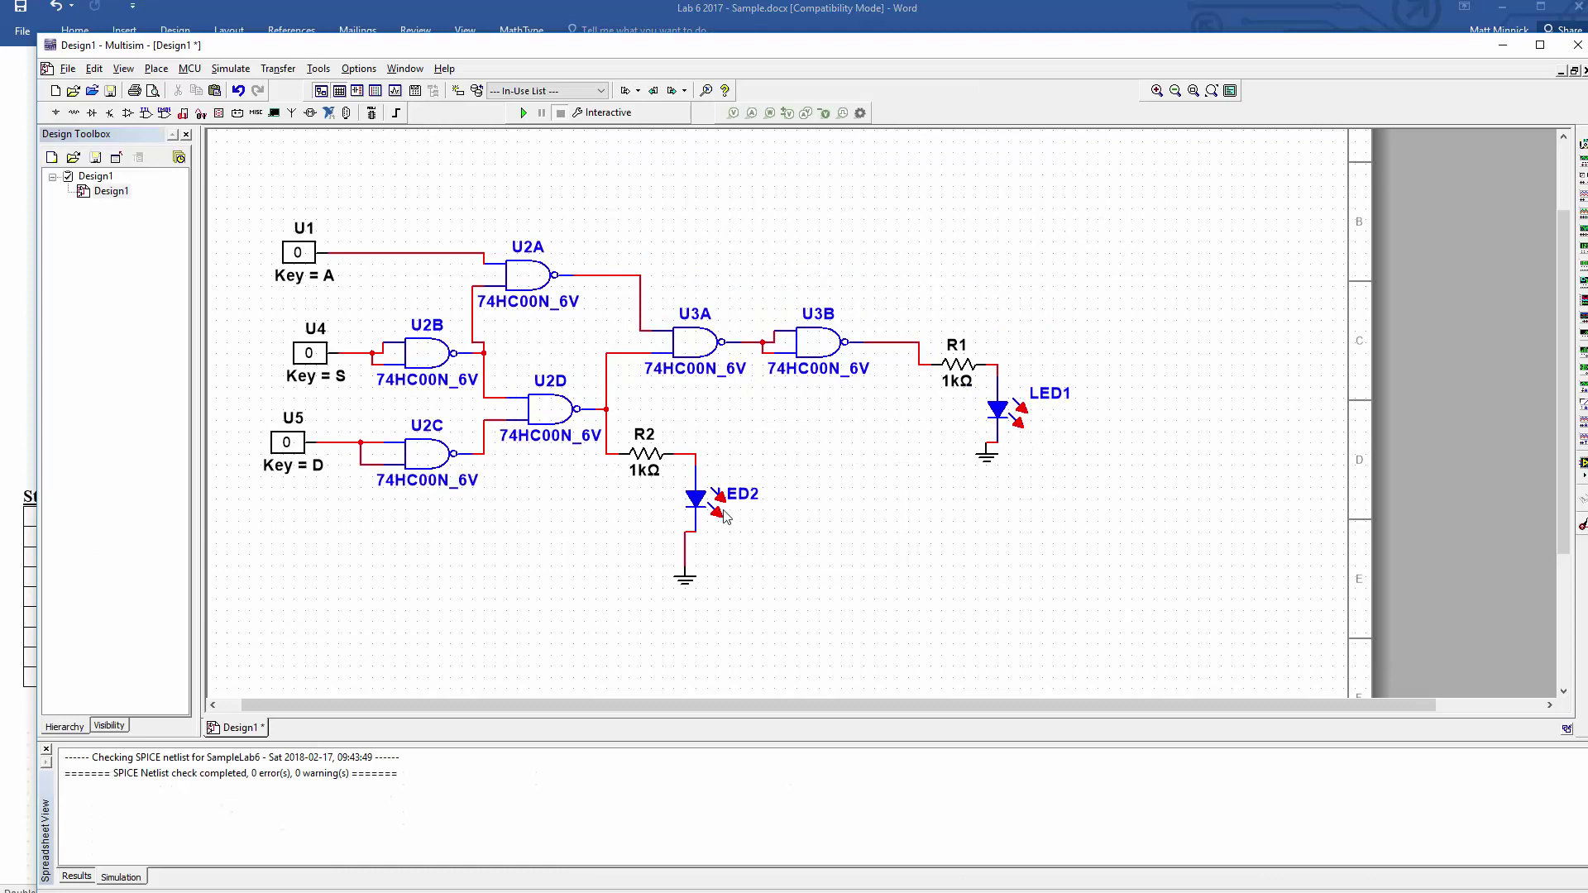
# Set LED2 and its ground just right of R2, then run the interactive simulation
pyautogui.moveTo(696, 500); pyautogui.dragTo(842, 423)
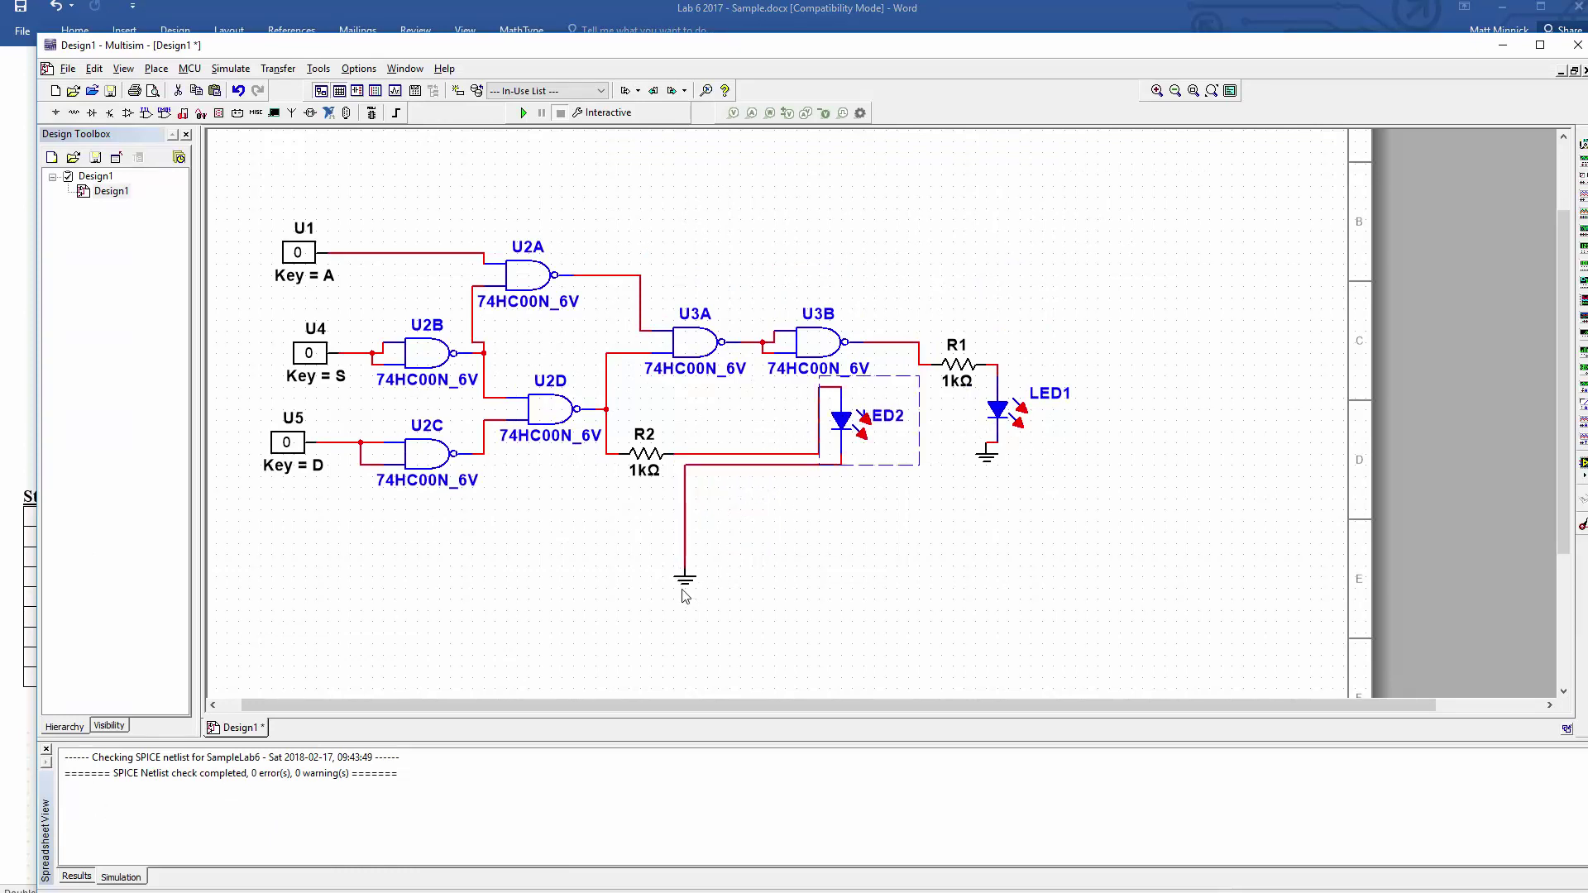
pyautogui.moveTo(684, 589); pyautogui.dragTo(850, 523)
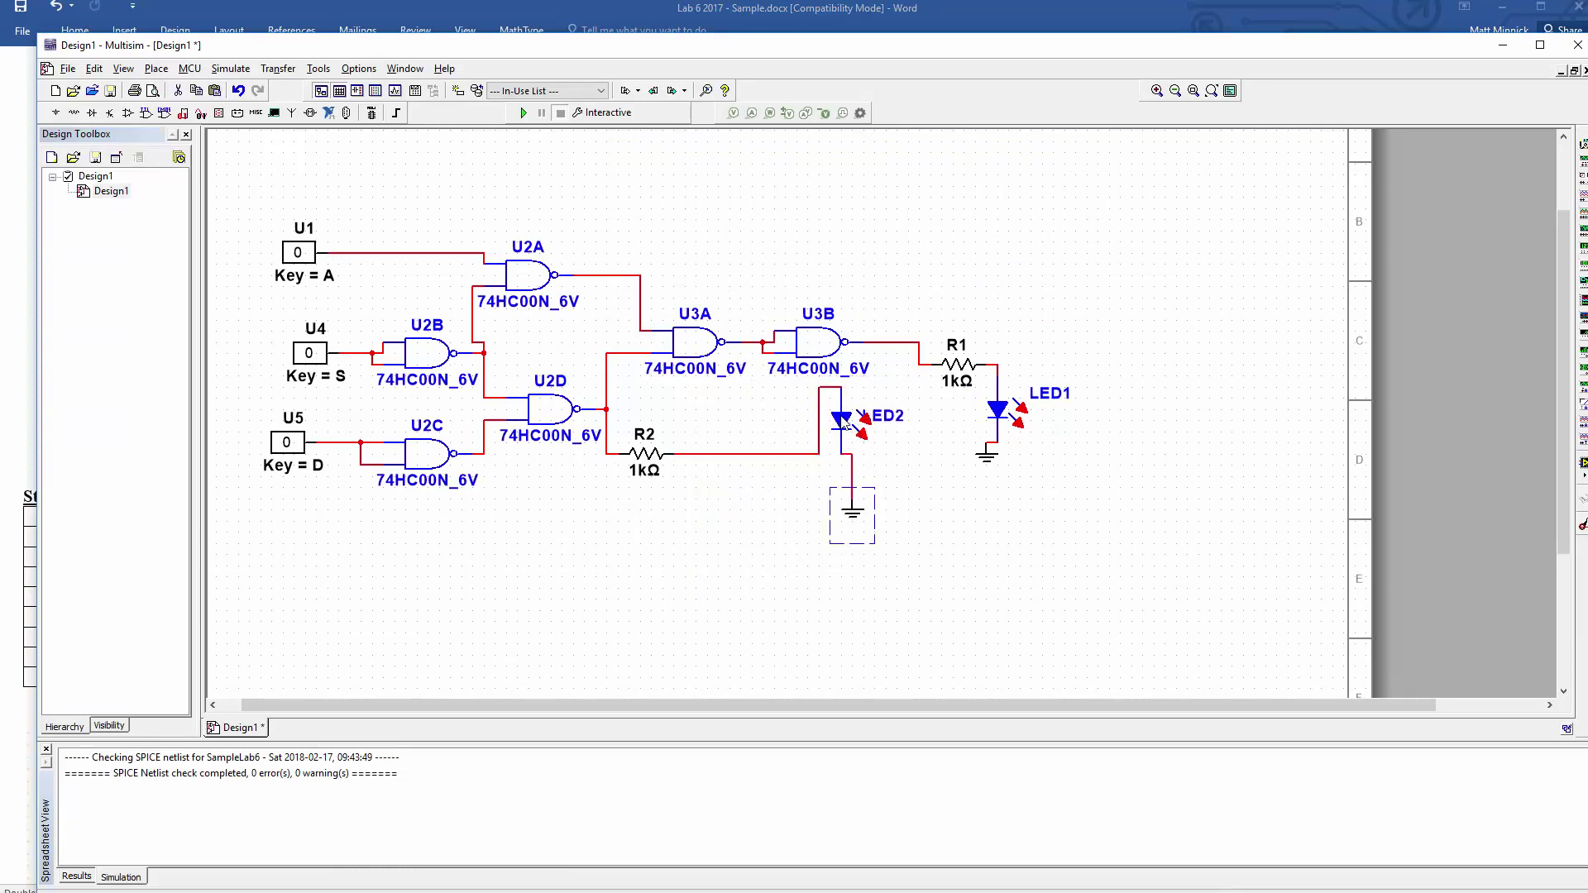
pyautogui.moveTo(844, 422); pyautogui.dragTo(753, 467)
pyautogui.moveTo(846, 536); pyautogui.dragTo(758, 543)
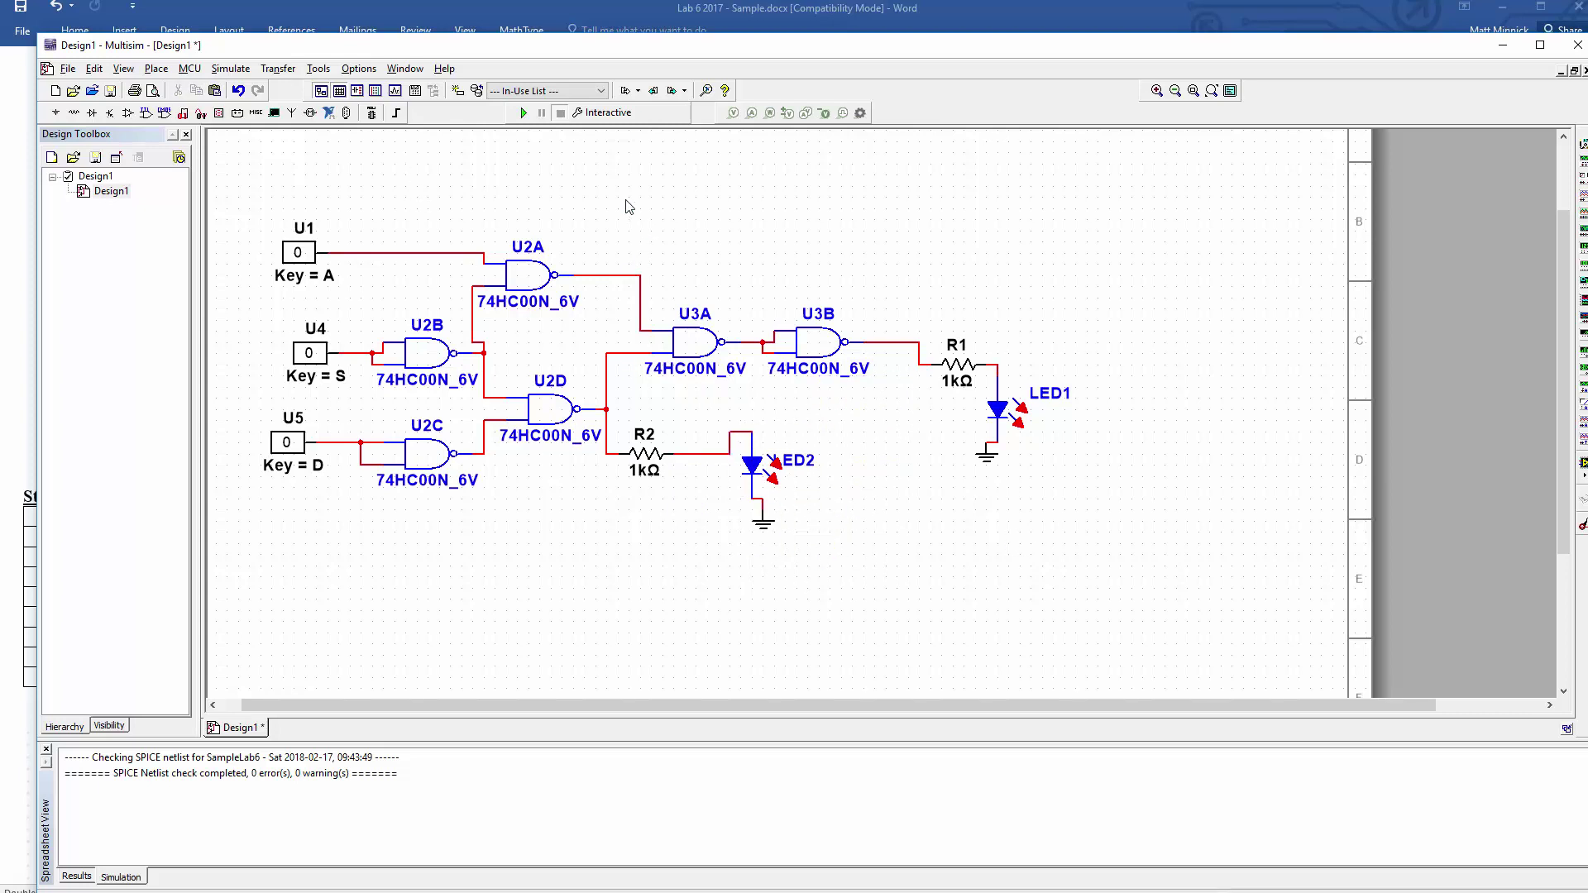
pyautogui.click(522, 113)
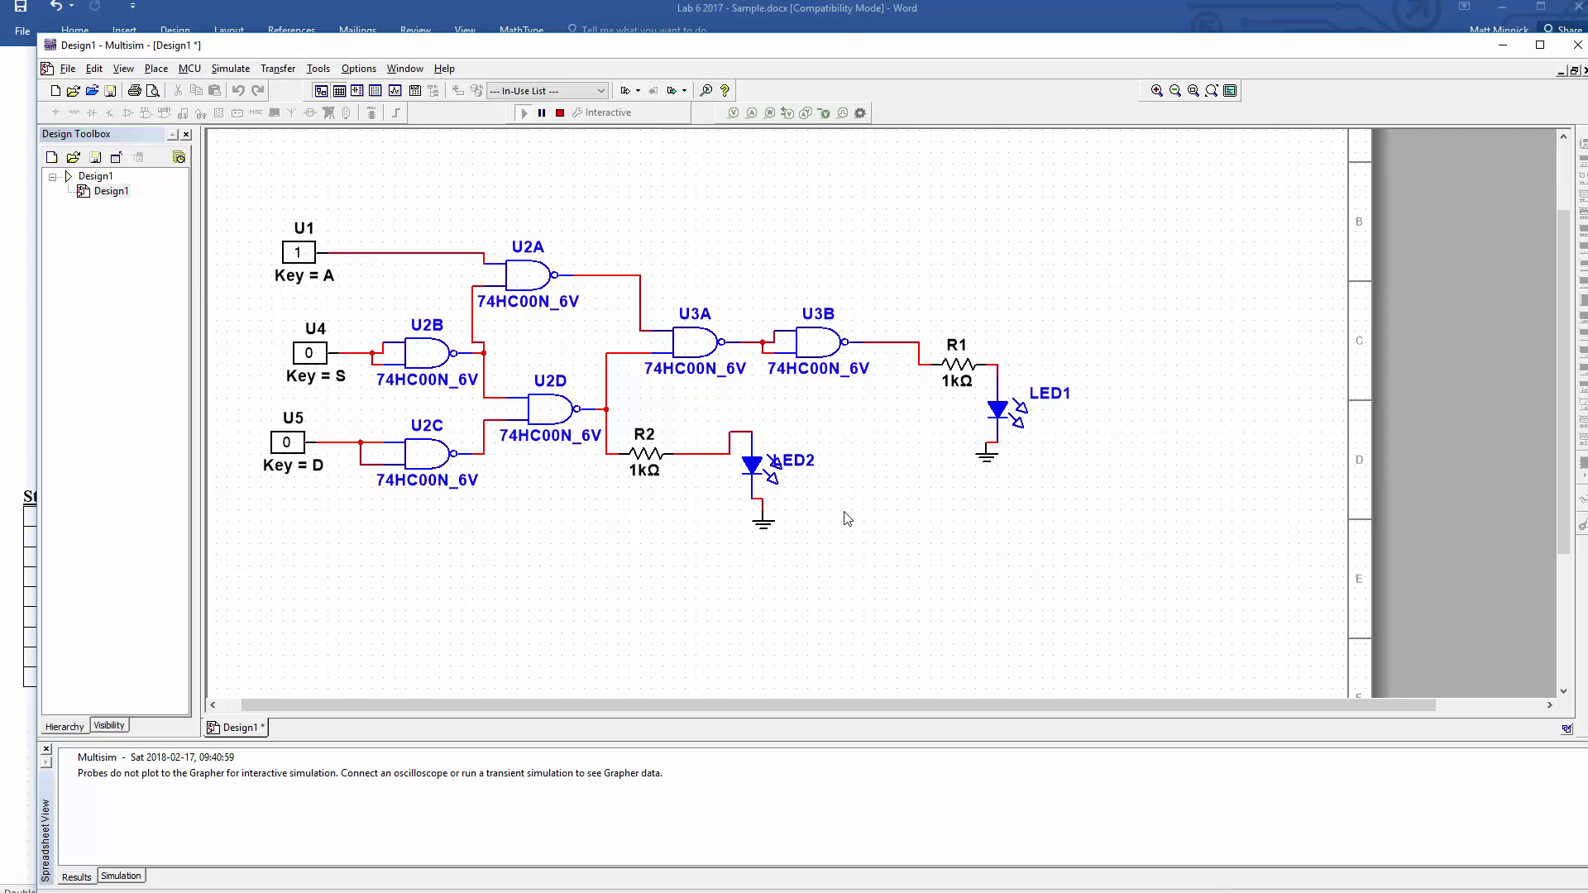
pyautogui.press('a')
pyautogui.press('a')
pyautogui.press('s')
pyautogui.press('s')
pyautogui.press('d')
pyautogui.press('d')
pyautogui.press('s')
pyautogui.press('s')
pyautogui.press('d')
pyautogui.press('s')
pyautogui.press('s')
pyautogui.press('d')
pyautogui.press('a')
pyautogui.press('s')
pyautogui.press('s')
# Stop the simulation, narrow the Multisim window beside Word, and lower LED2 next to its ground
pyautogui.click(559, 113)
pyautogui.click(559, 113)
pyautogui.moveTo(843, 52); pyautogui.dragTo(831, 52)
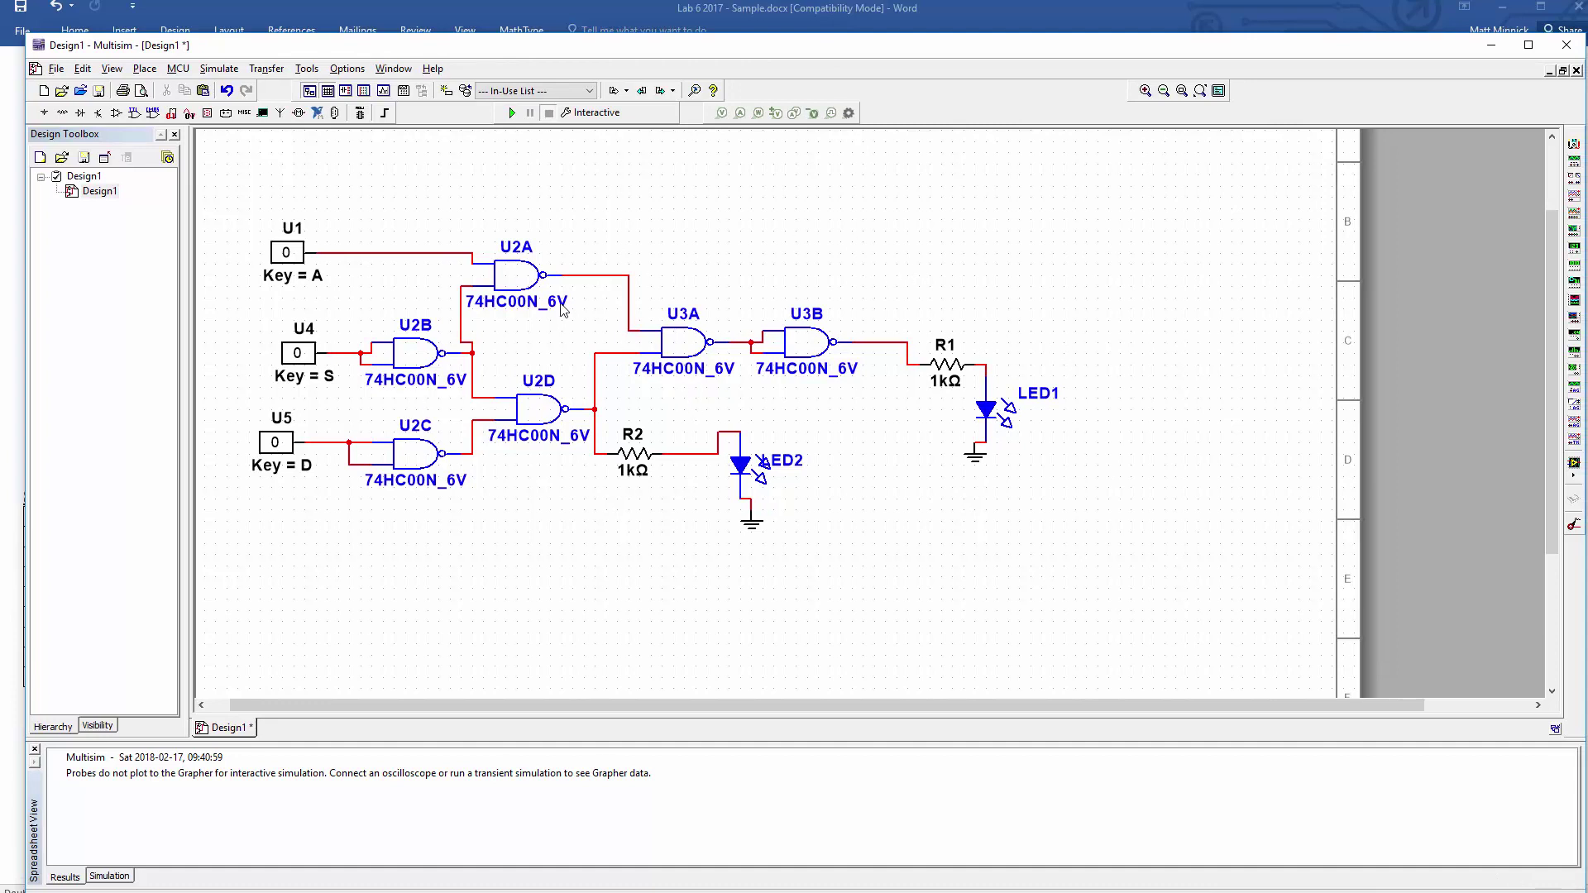
pyautogui.click(1573, 264)
pyautogui.moveTo(1582, 208); pyautogui.dragTo(1398, 217)
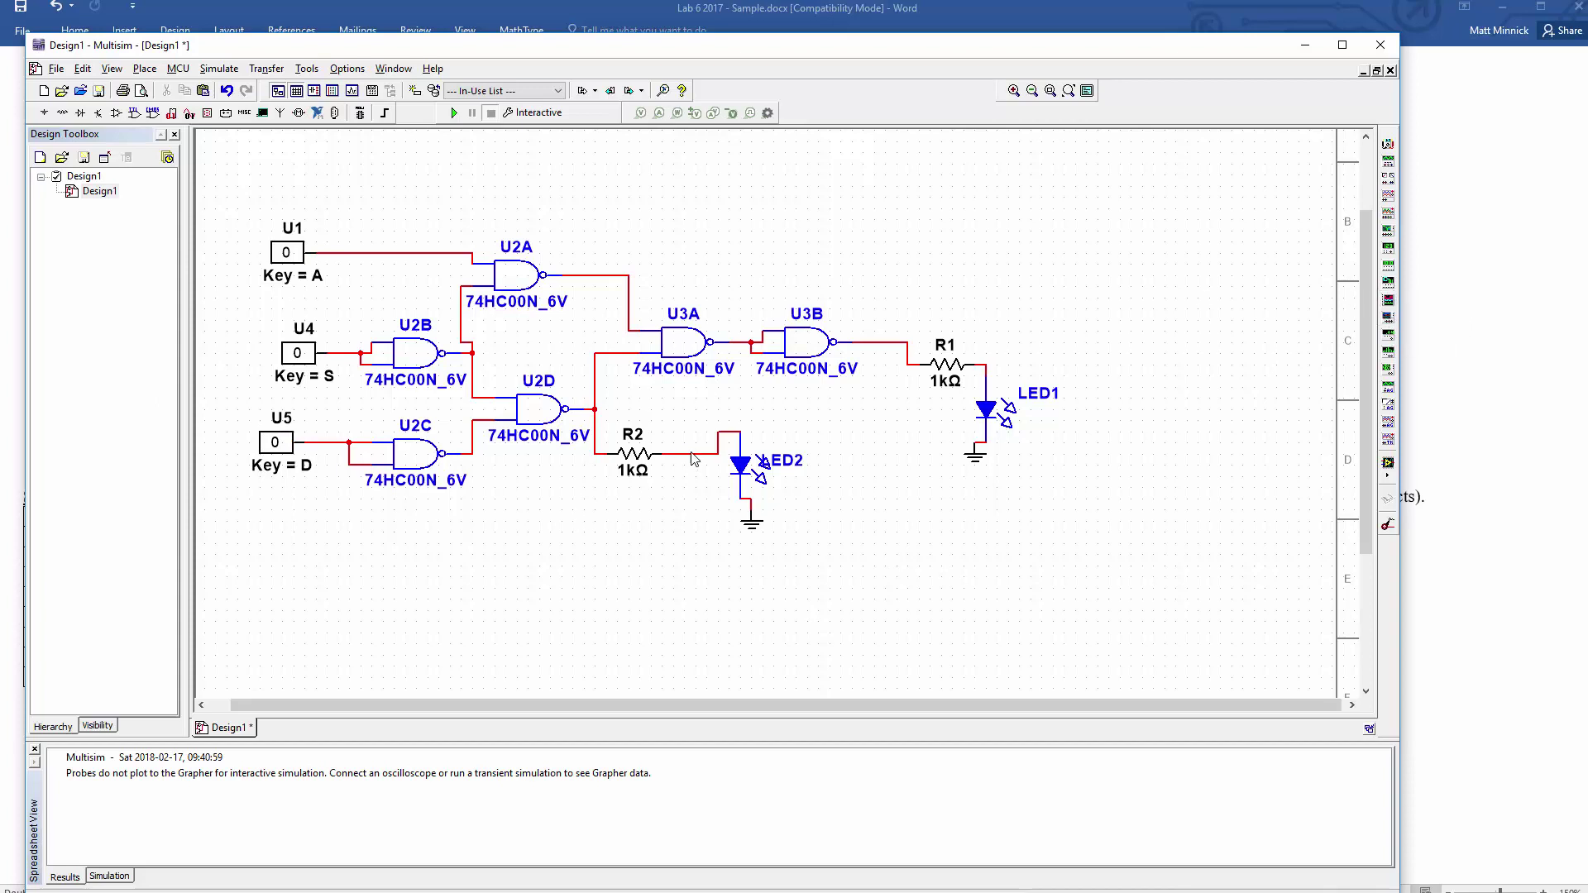
pyautogui.moveTo(739, 468); pyautogui.dragTo(701, 572)
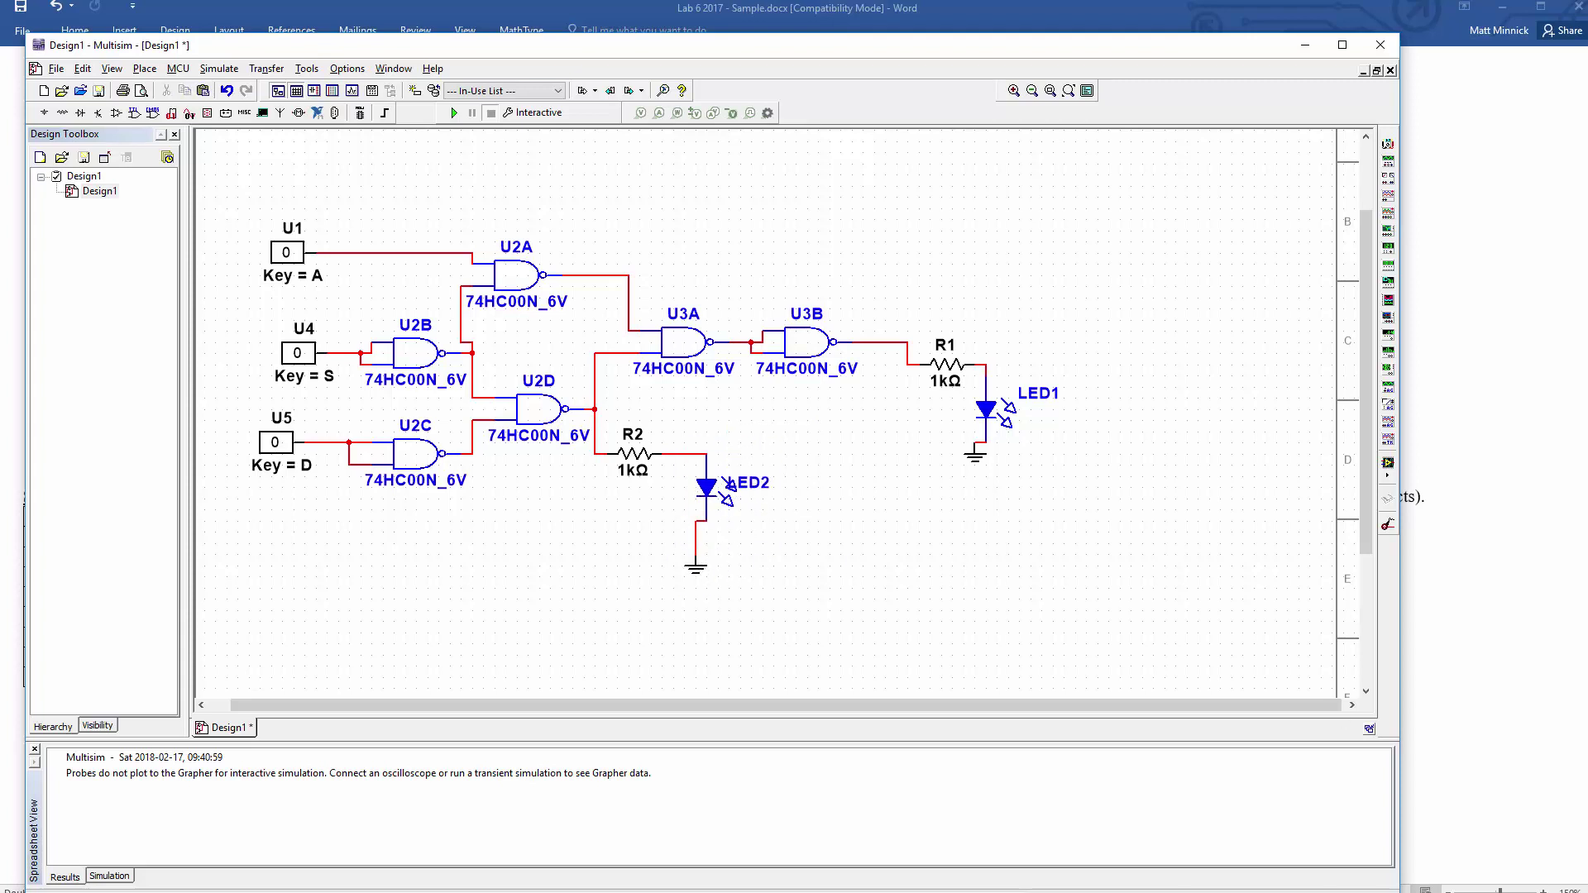